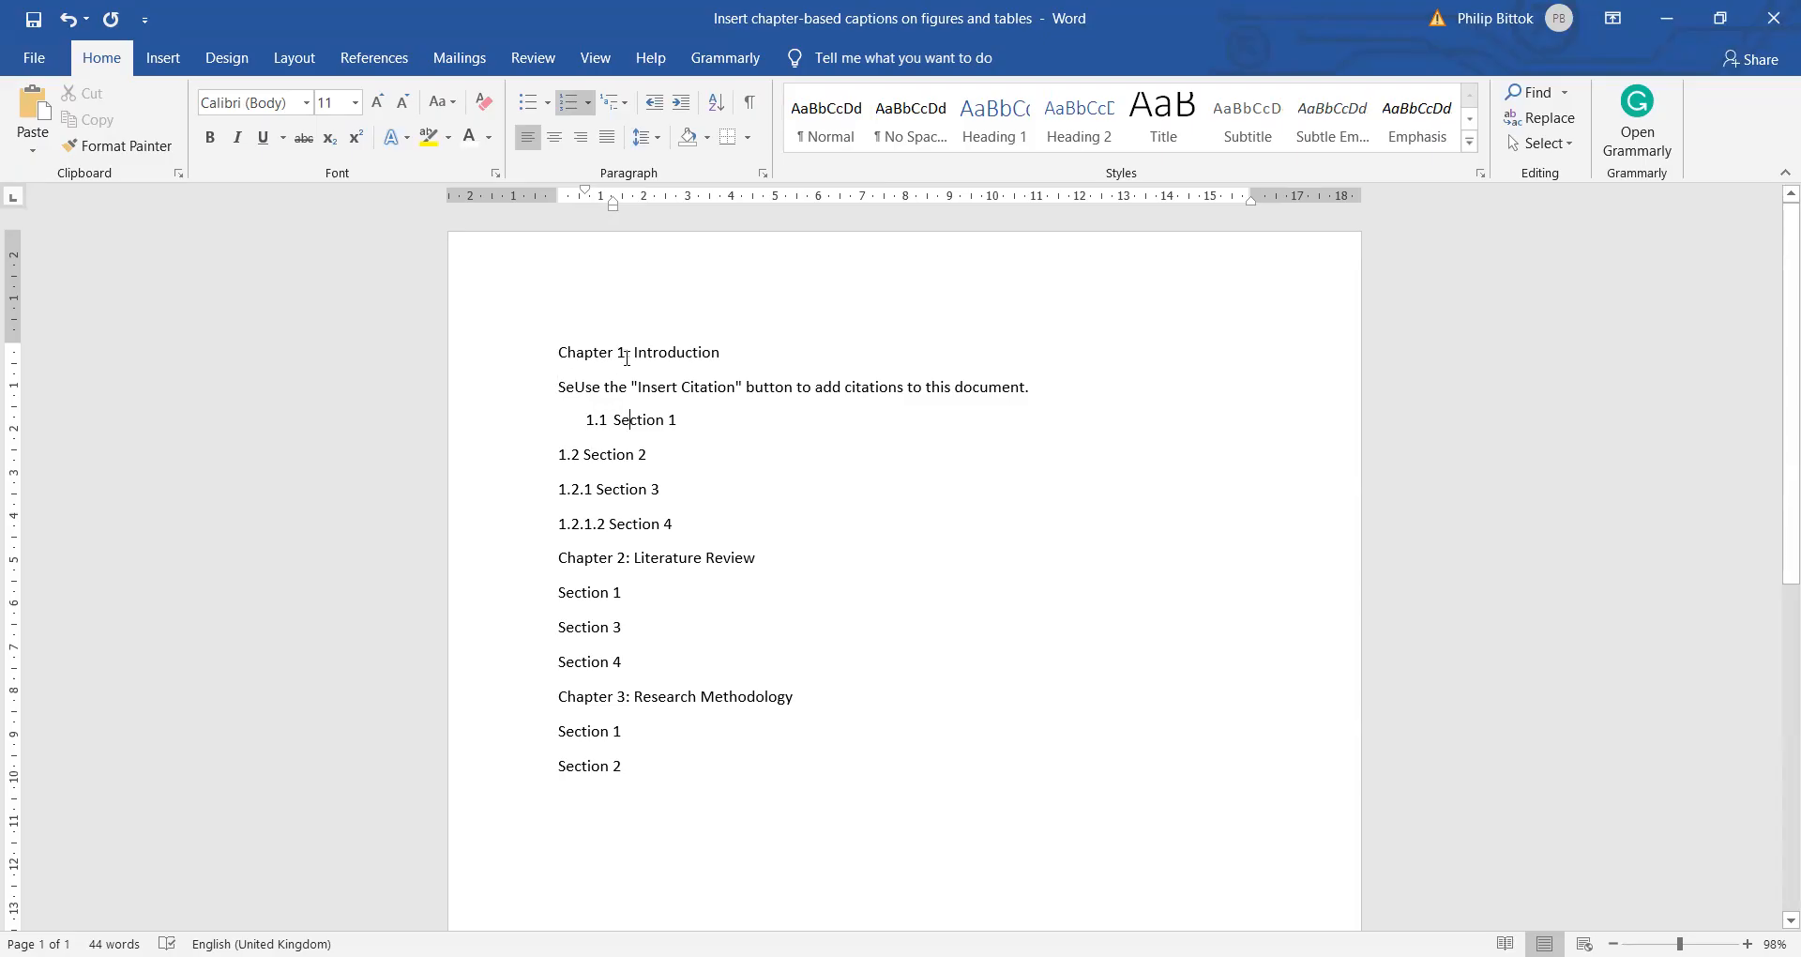
click(627, 354)
click(667, 352)
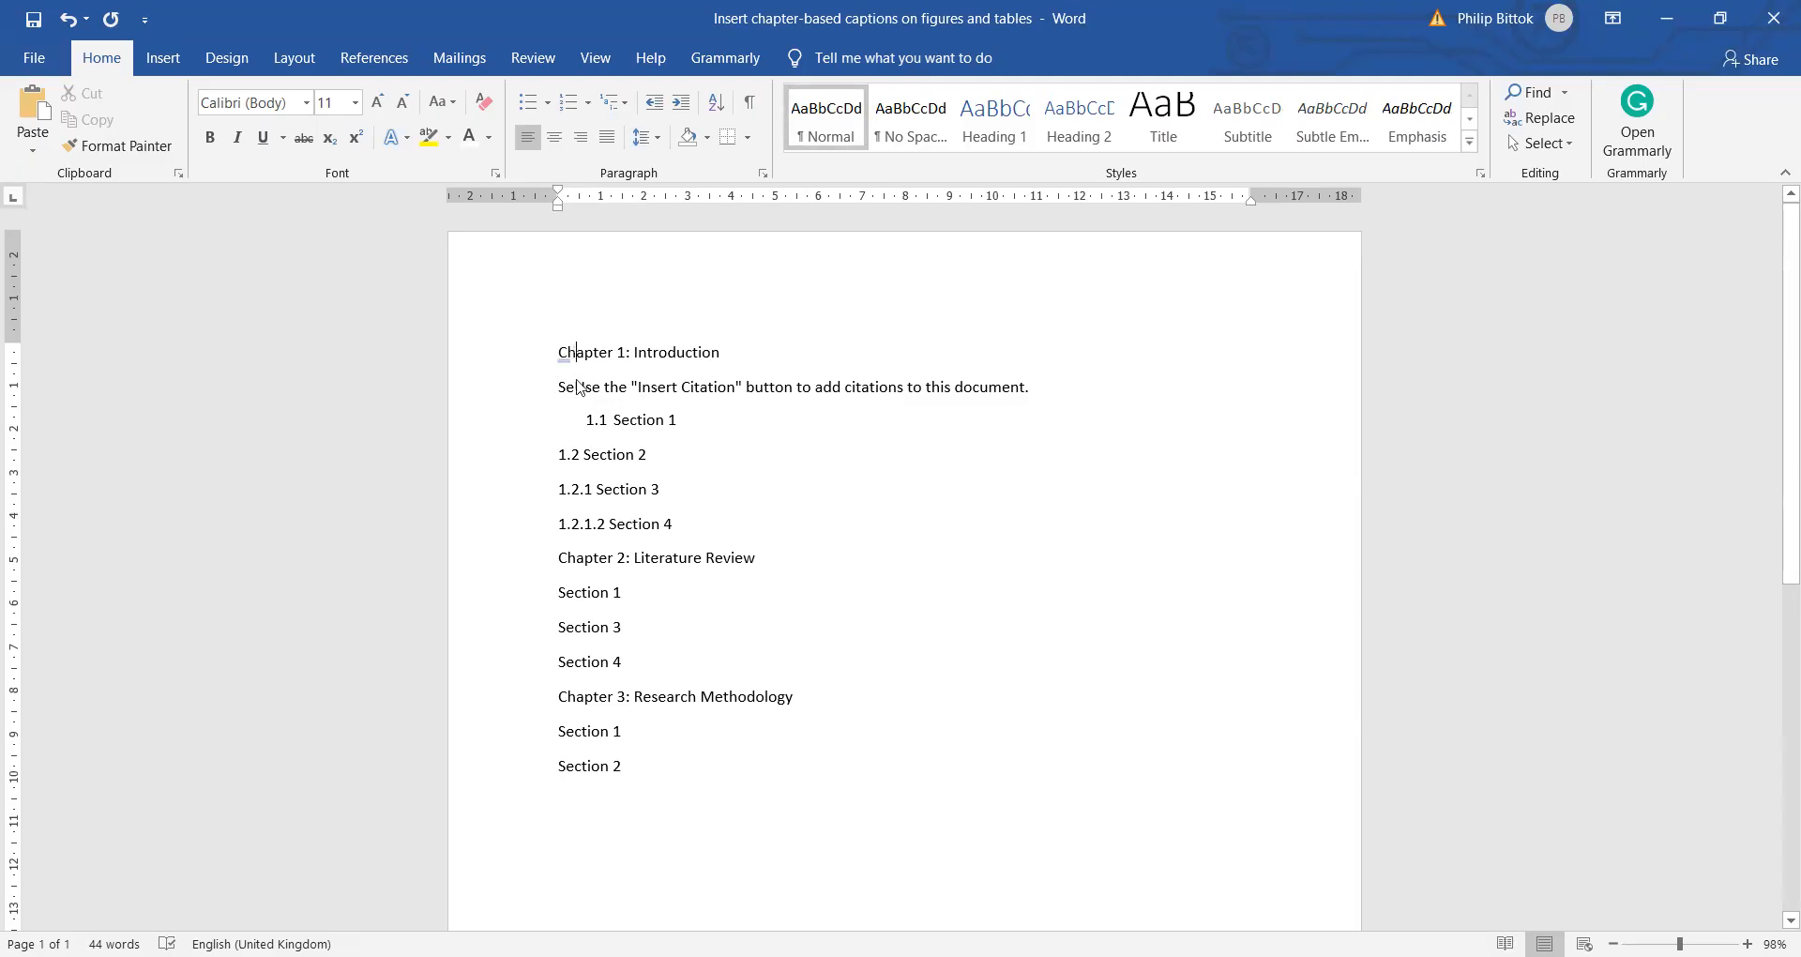
click(598, 702)
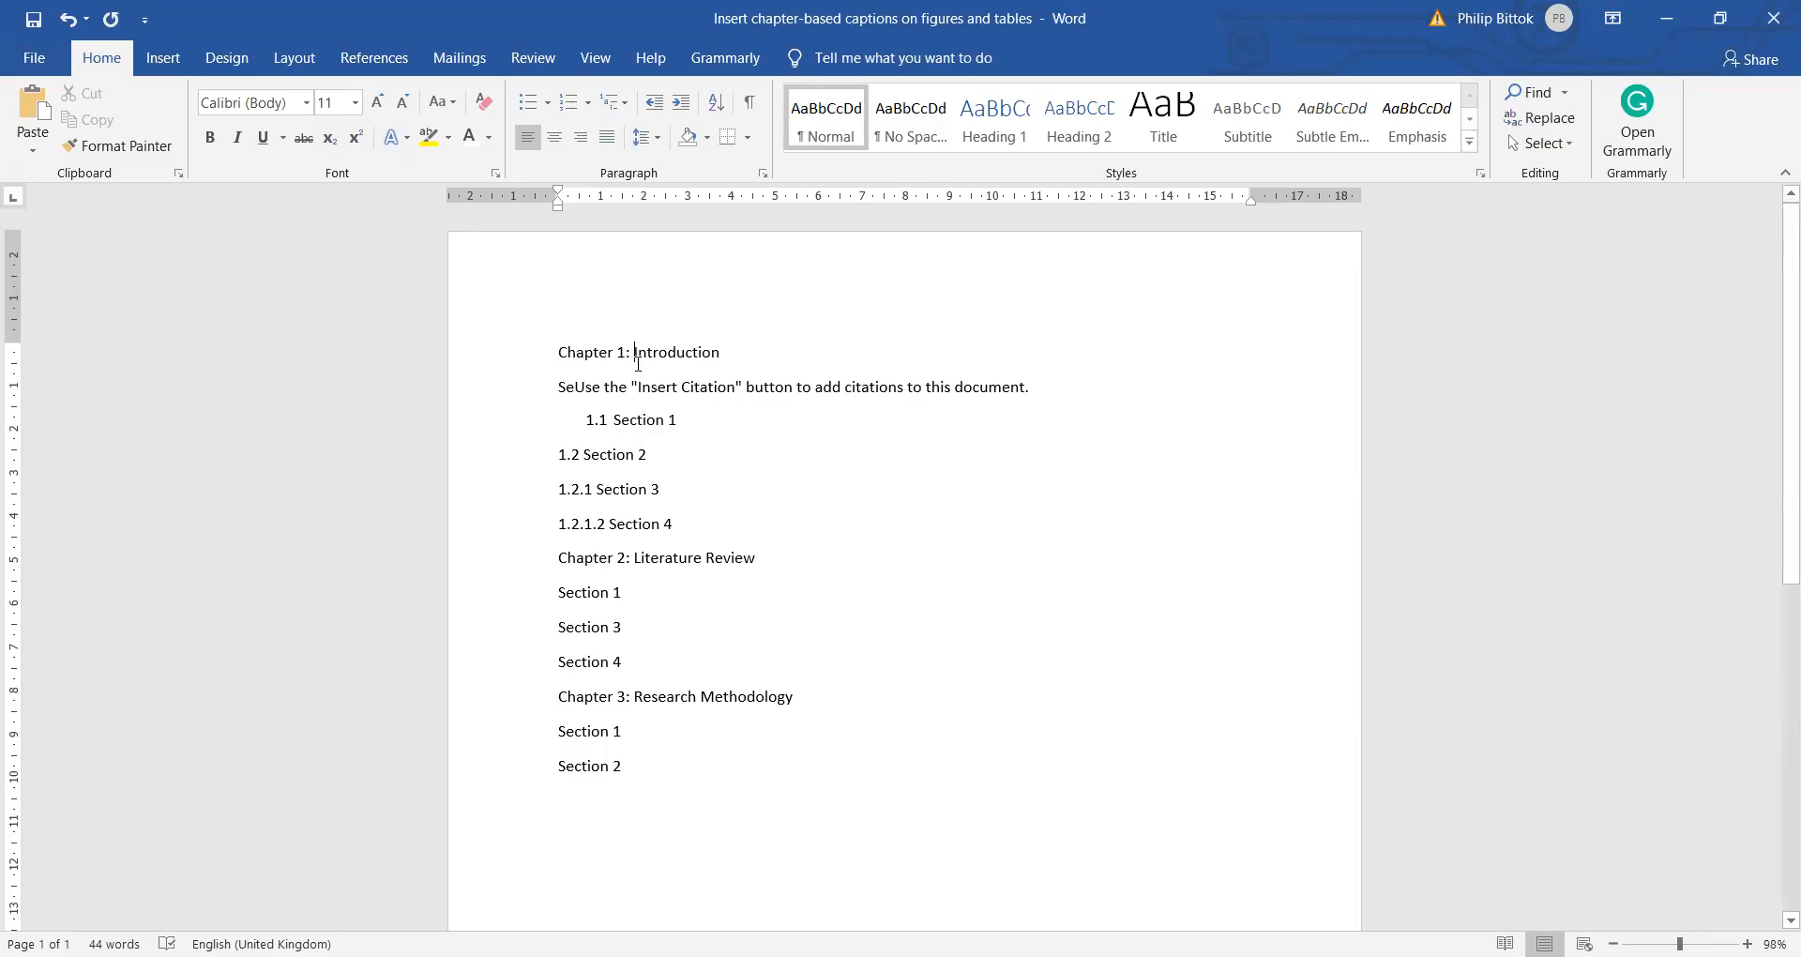
click(628, 110)
mouse_move(677, 221)
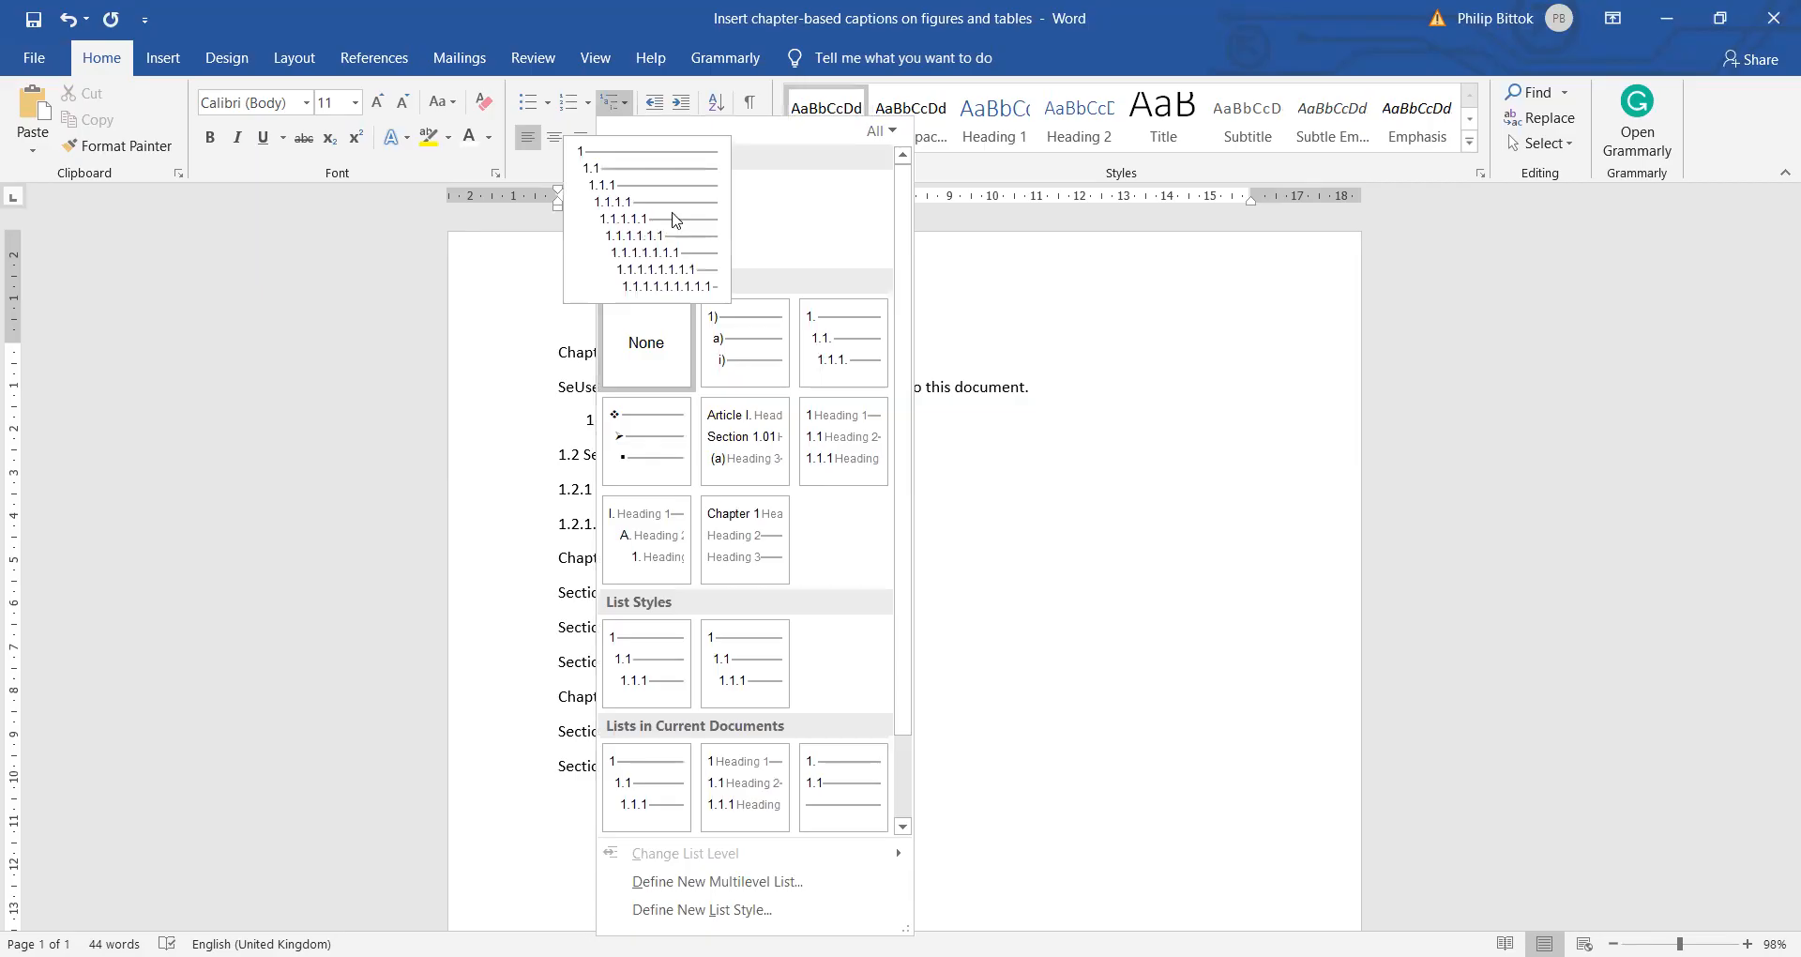
right_click(624, 204)
key(Escape)
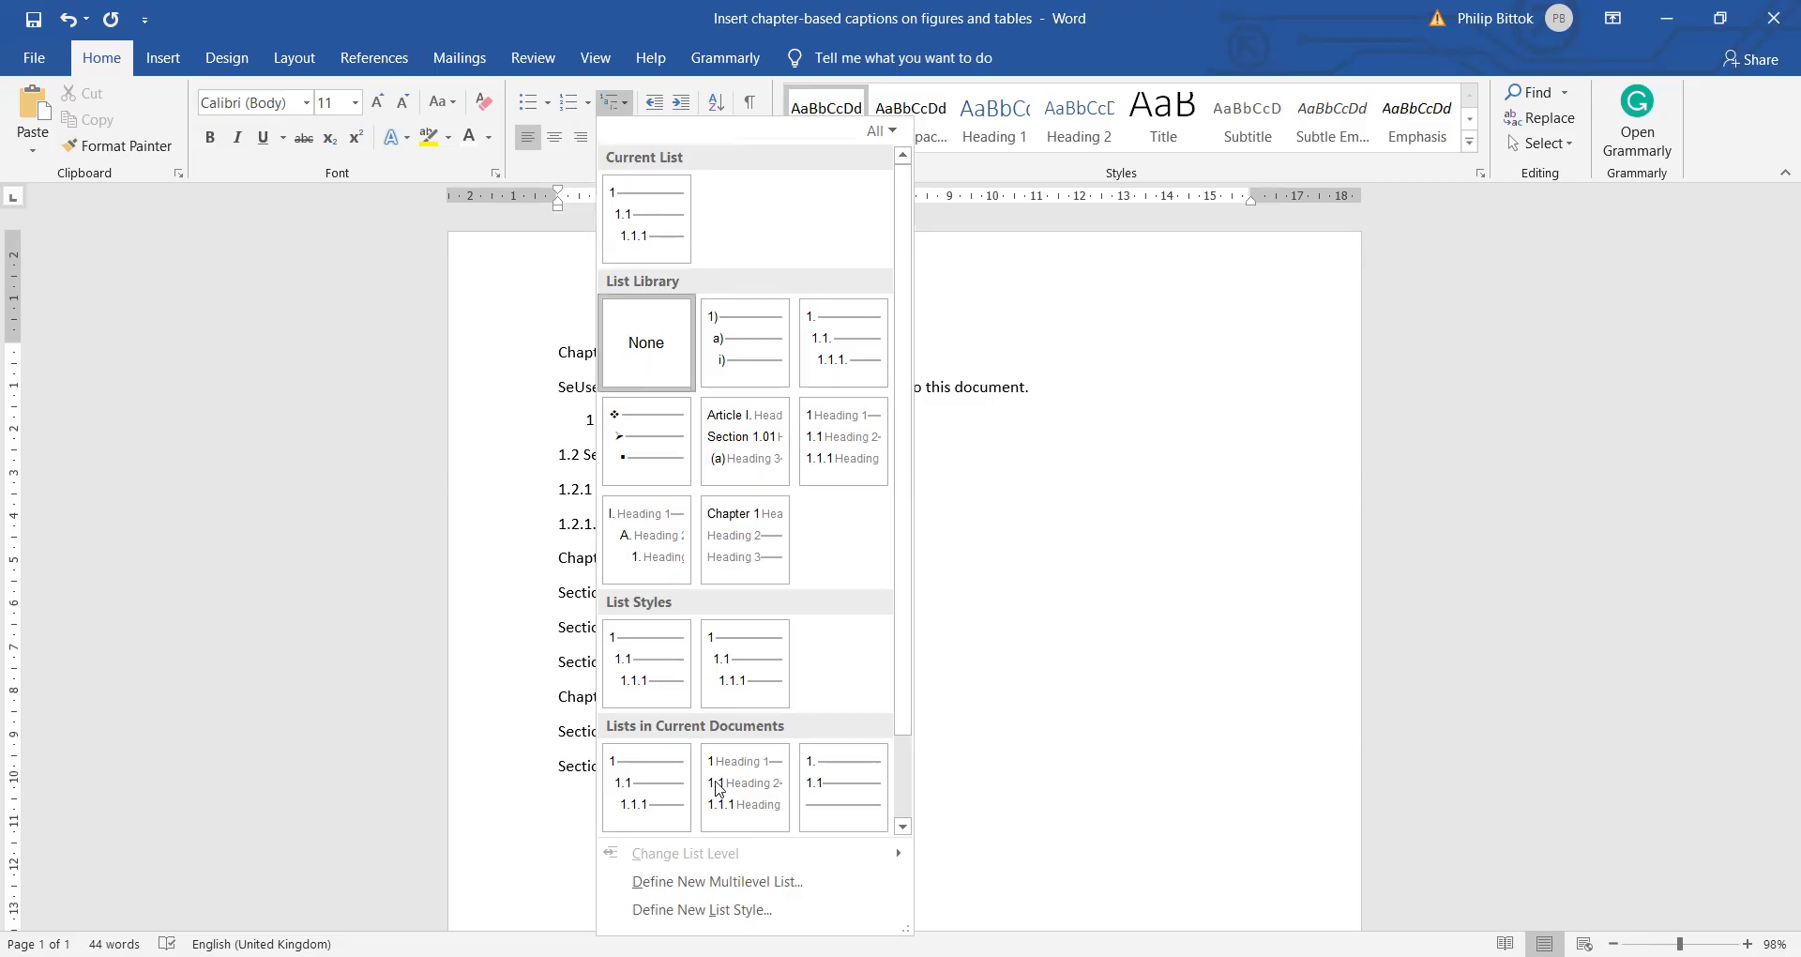
mouse_move(717, 764)
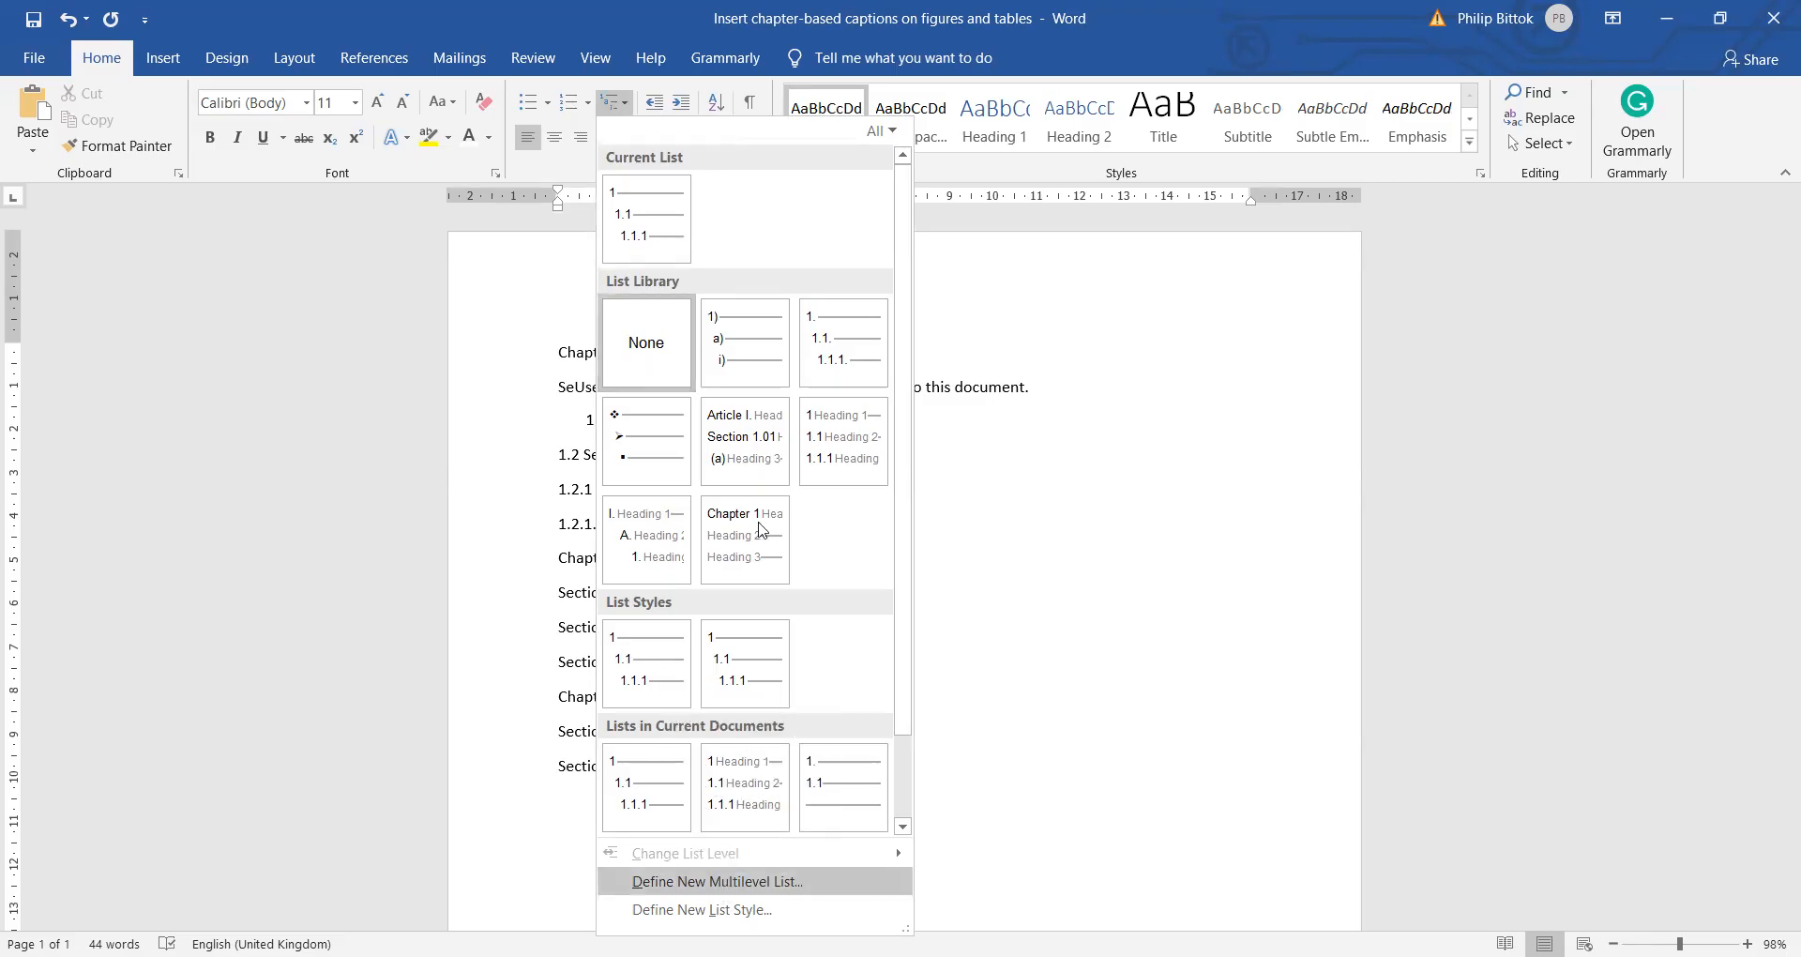
click(718, 882)
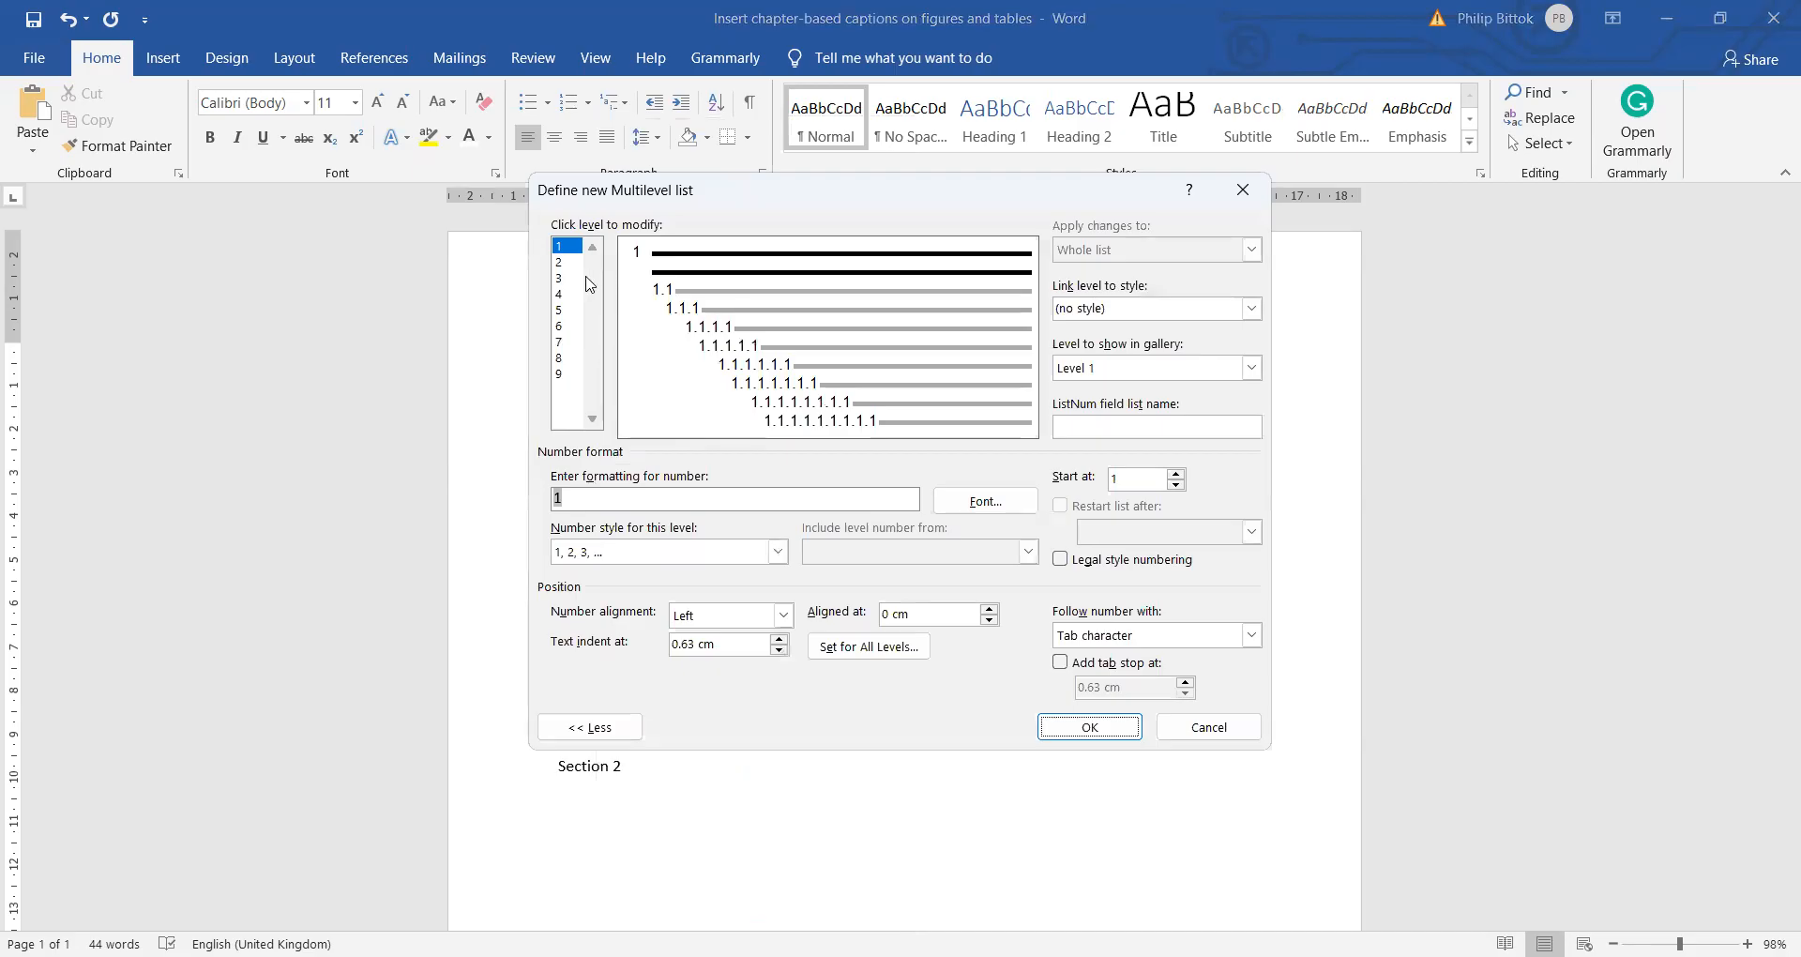
click(1184, 726)
Start defining a new list style and name it Example.
click(627, 112)
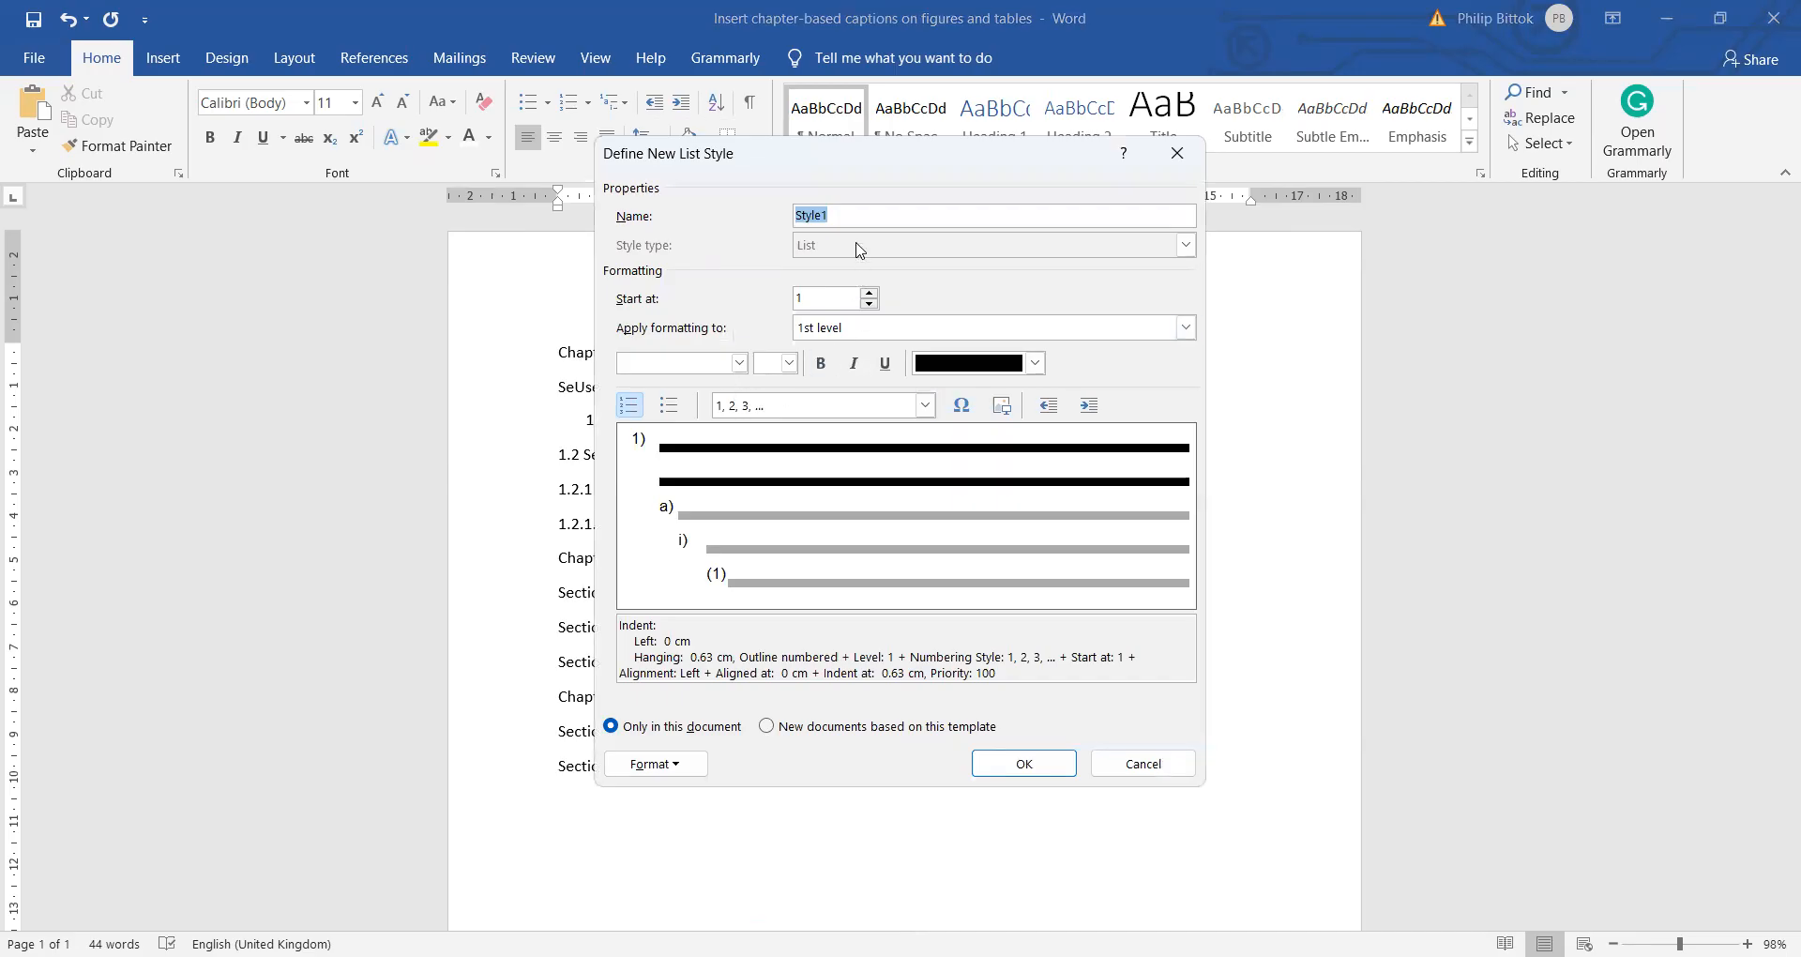
click(849, 215)
double_click(832, 214)
text(Headings)
key(BackSpace)
key(BackSpace)
key(BackSpace)
key(BackSpace)
key(BackSpace)
key(BackSpace)
key(BackSpace)
key(BackSpace)
text(Example)
Open the Example style's numbering settings and link level 1 to the Heading 1 style.
click(667, 765)
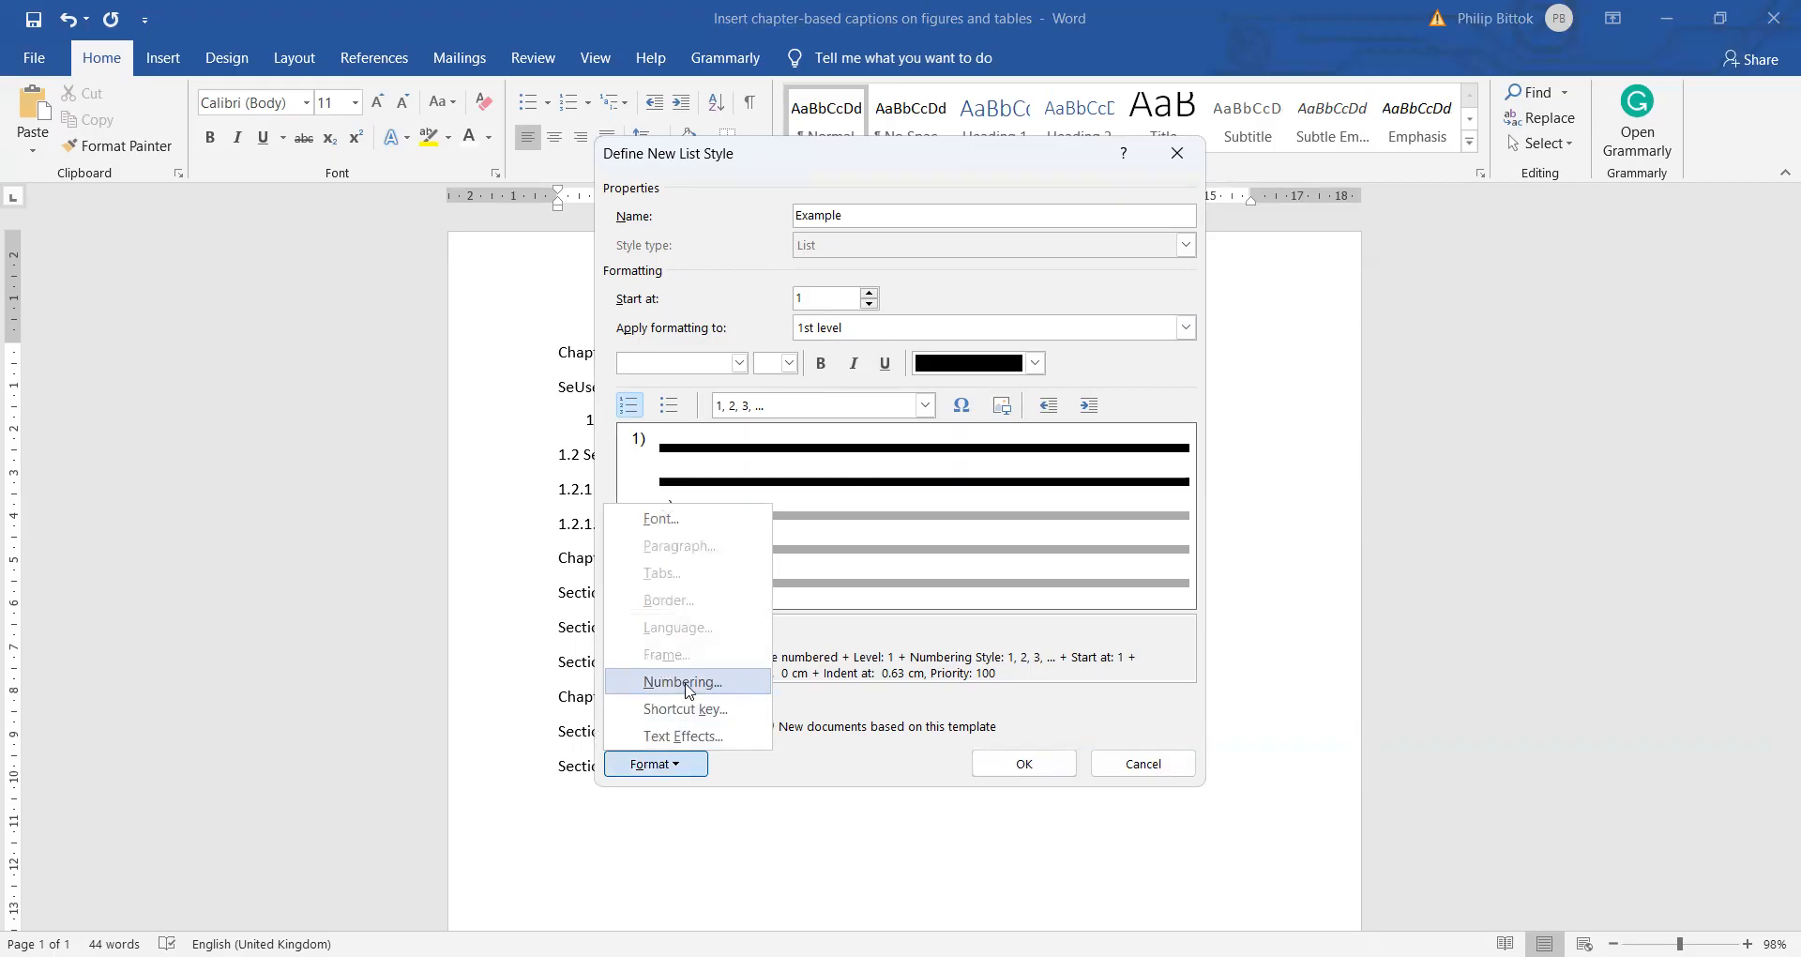
click(655, 767)
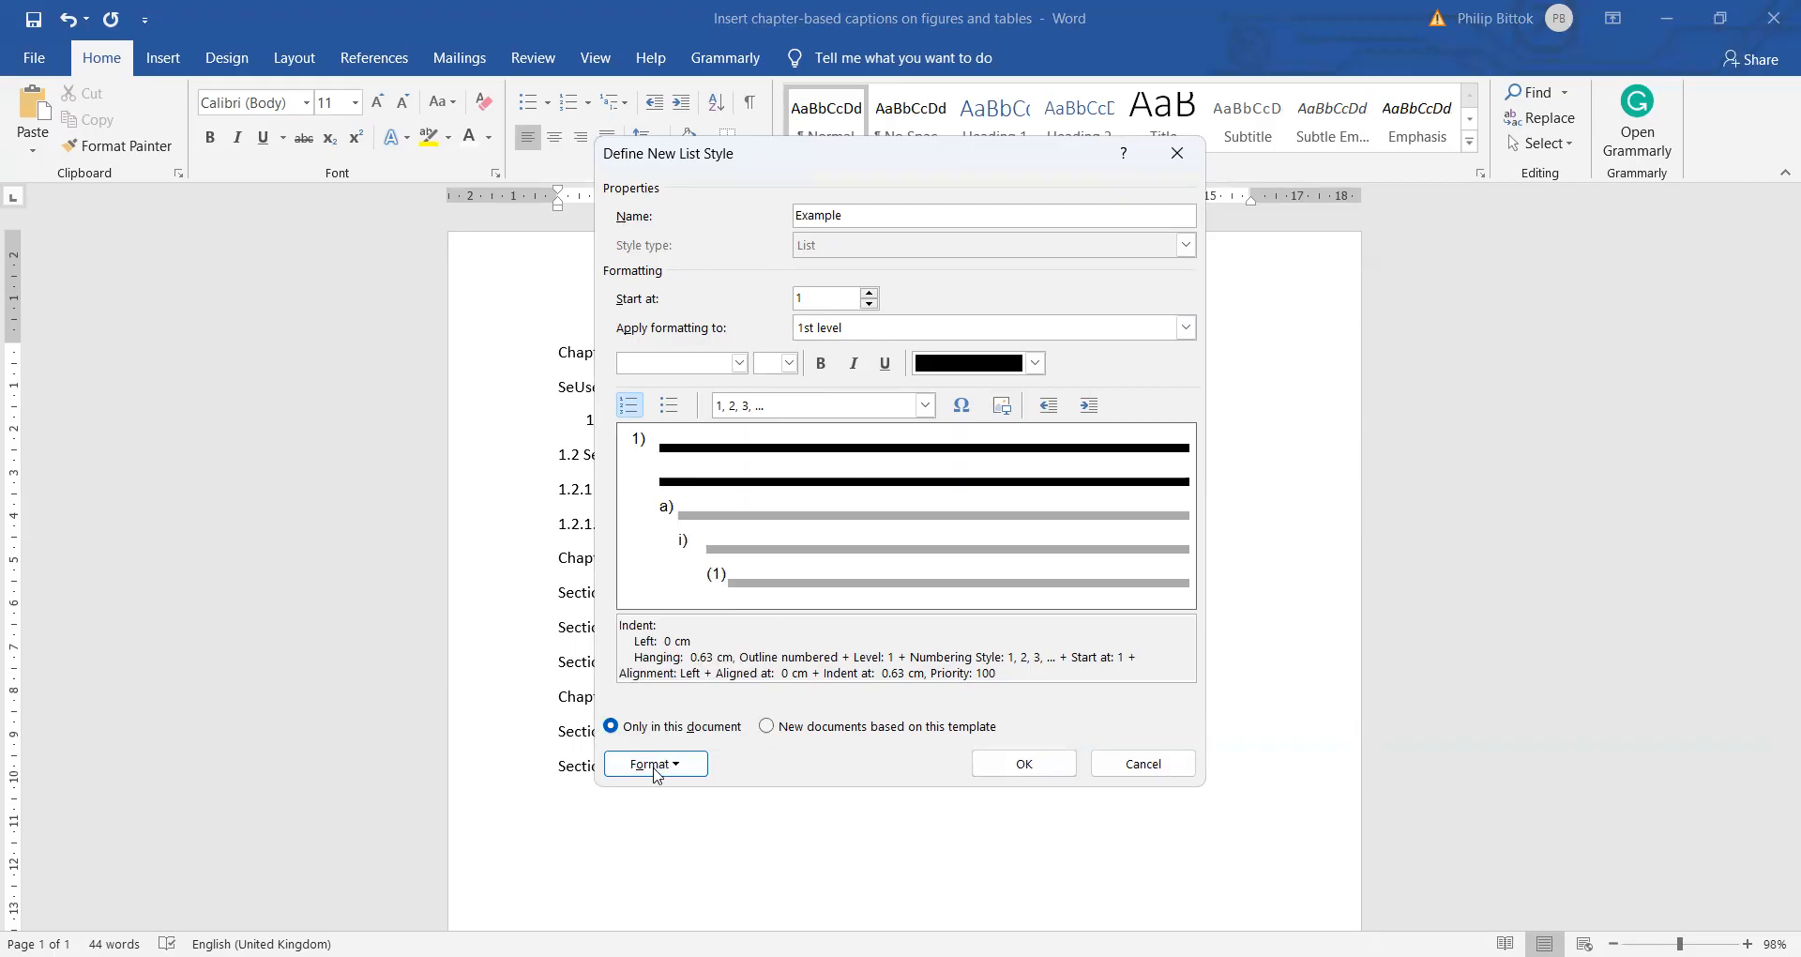
click(655, 769)
click(691, 683)
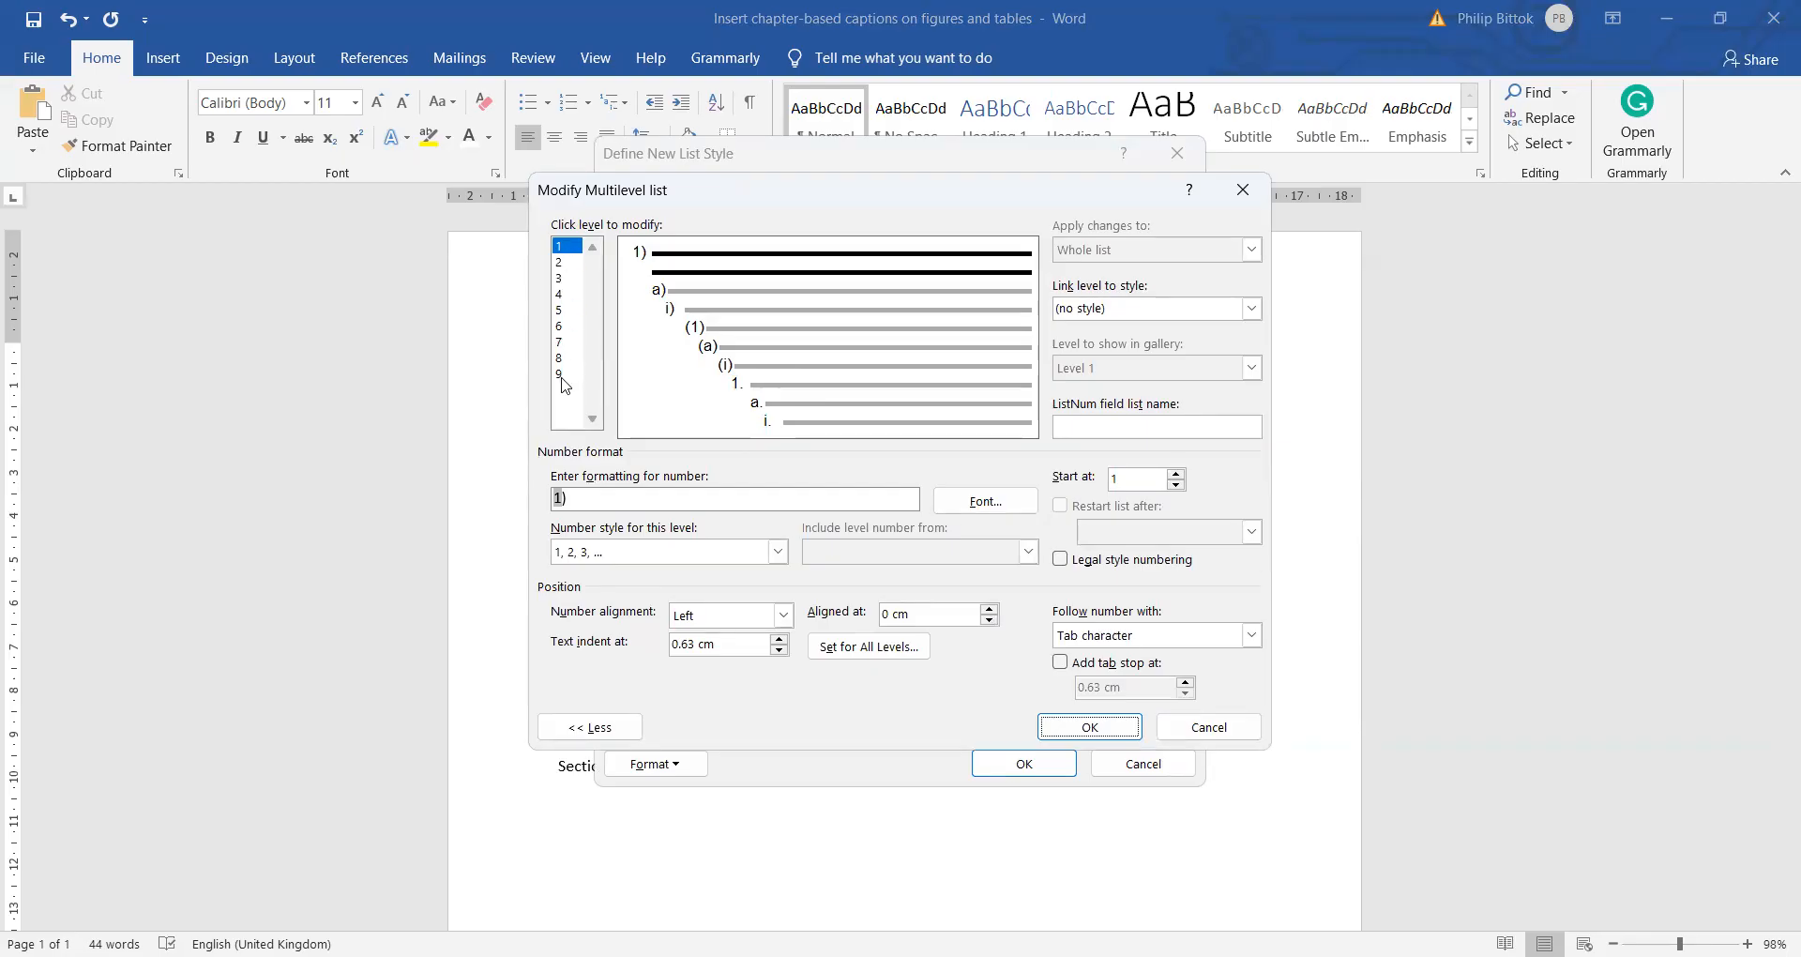
click(561, 249)
click(1251, 309)
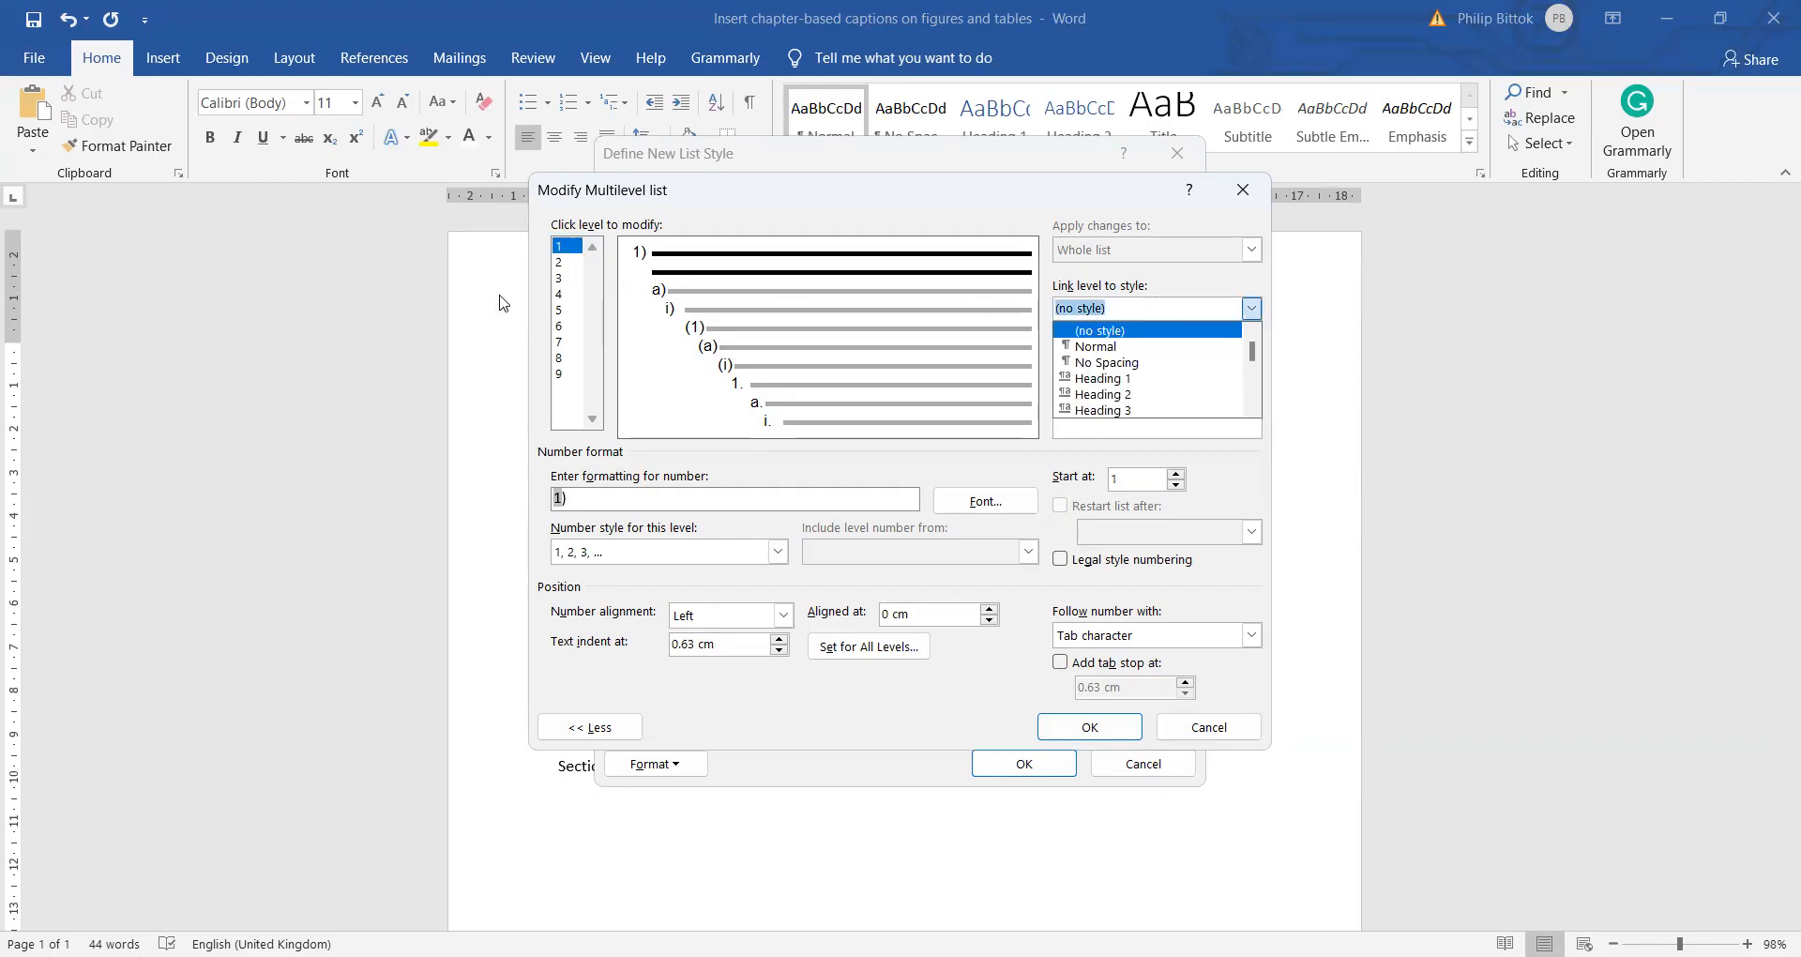
click(568, 251)
click(1251, 309)
scroll(1136, 372, down, 1)
scroll(1136, 372, up, 1)
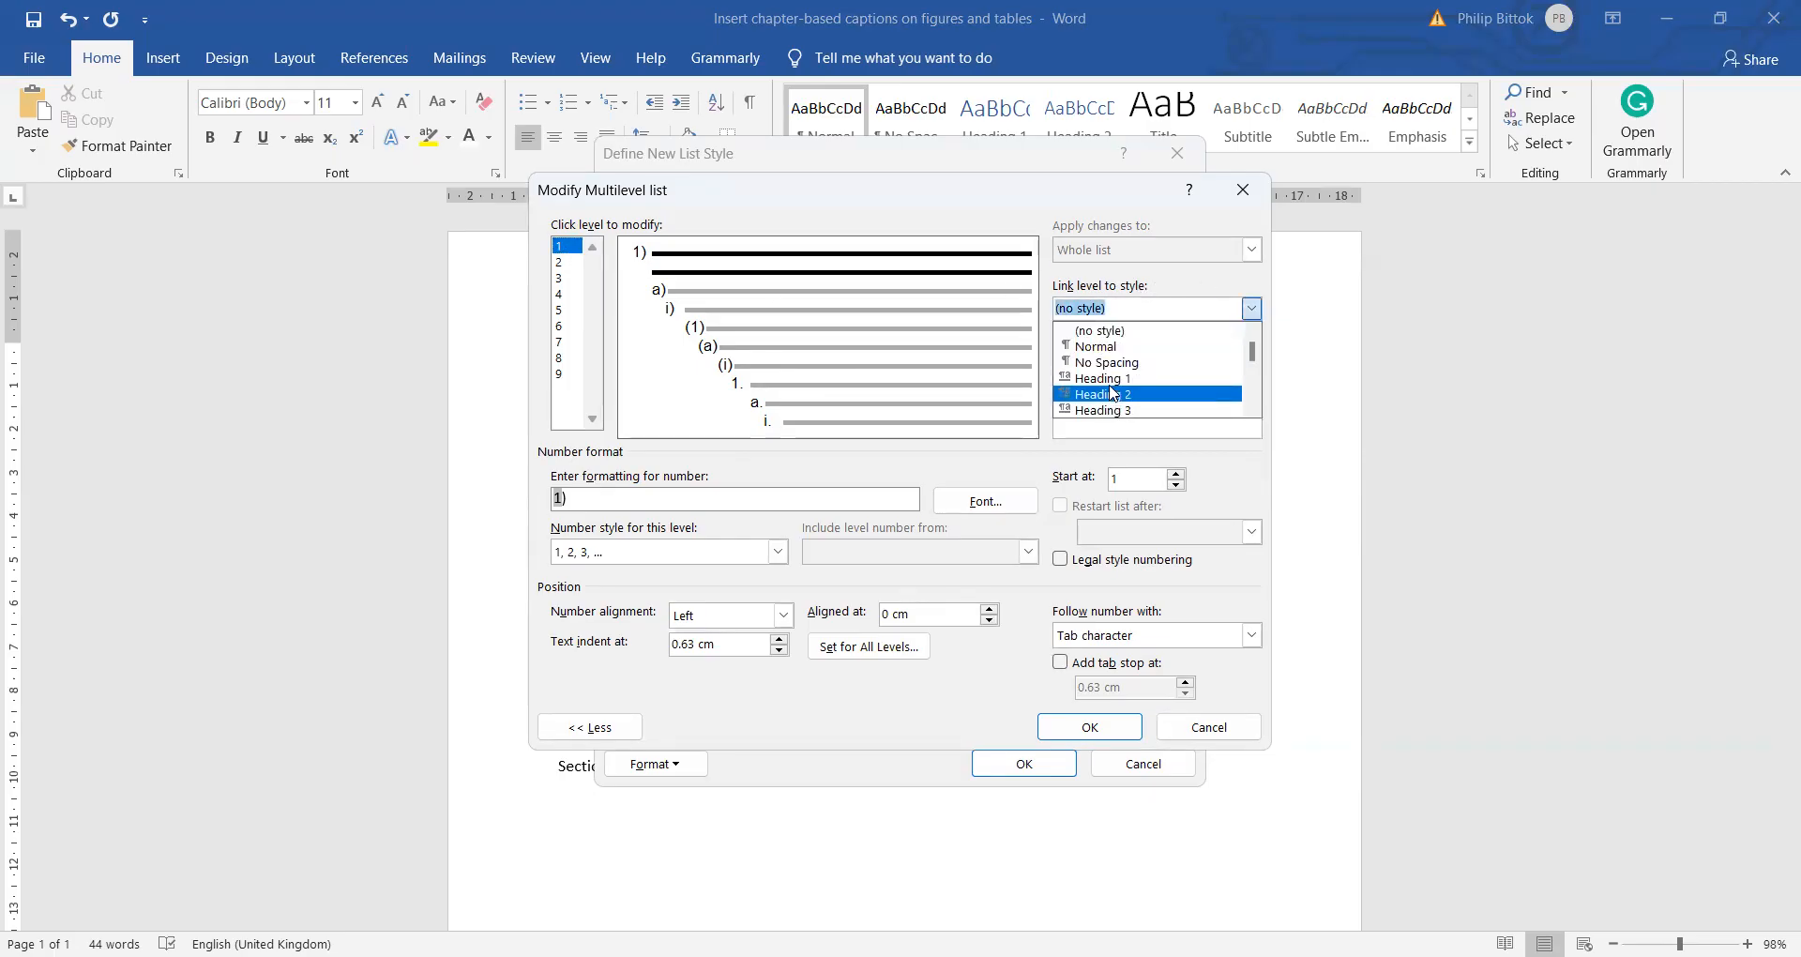
click(1103, 377)
Link list level 2 to the Heading 2 style and level 3 to Heading 3.
click(557, 265)
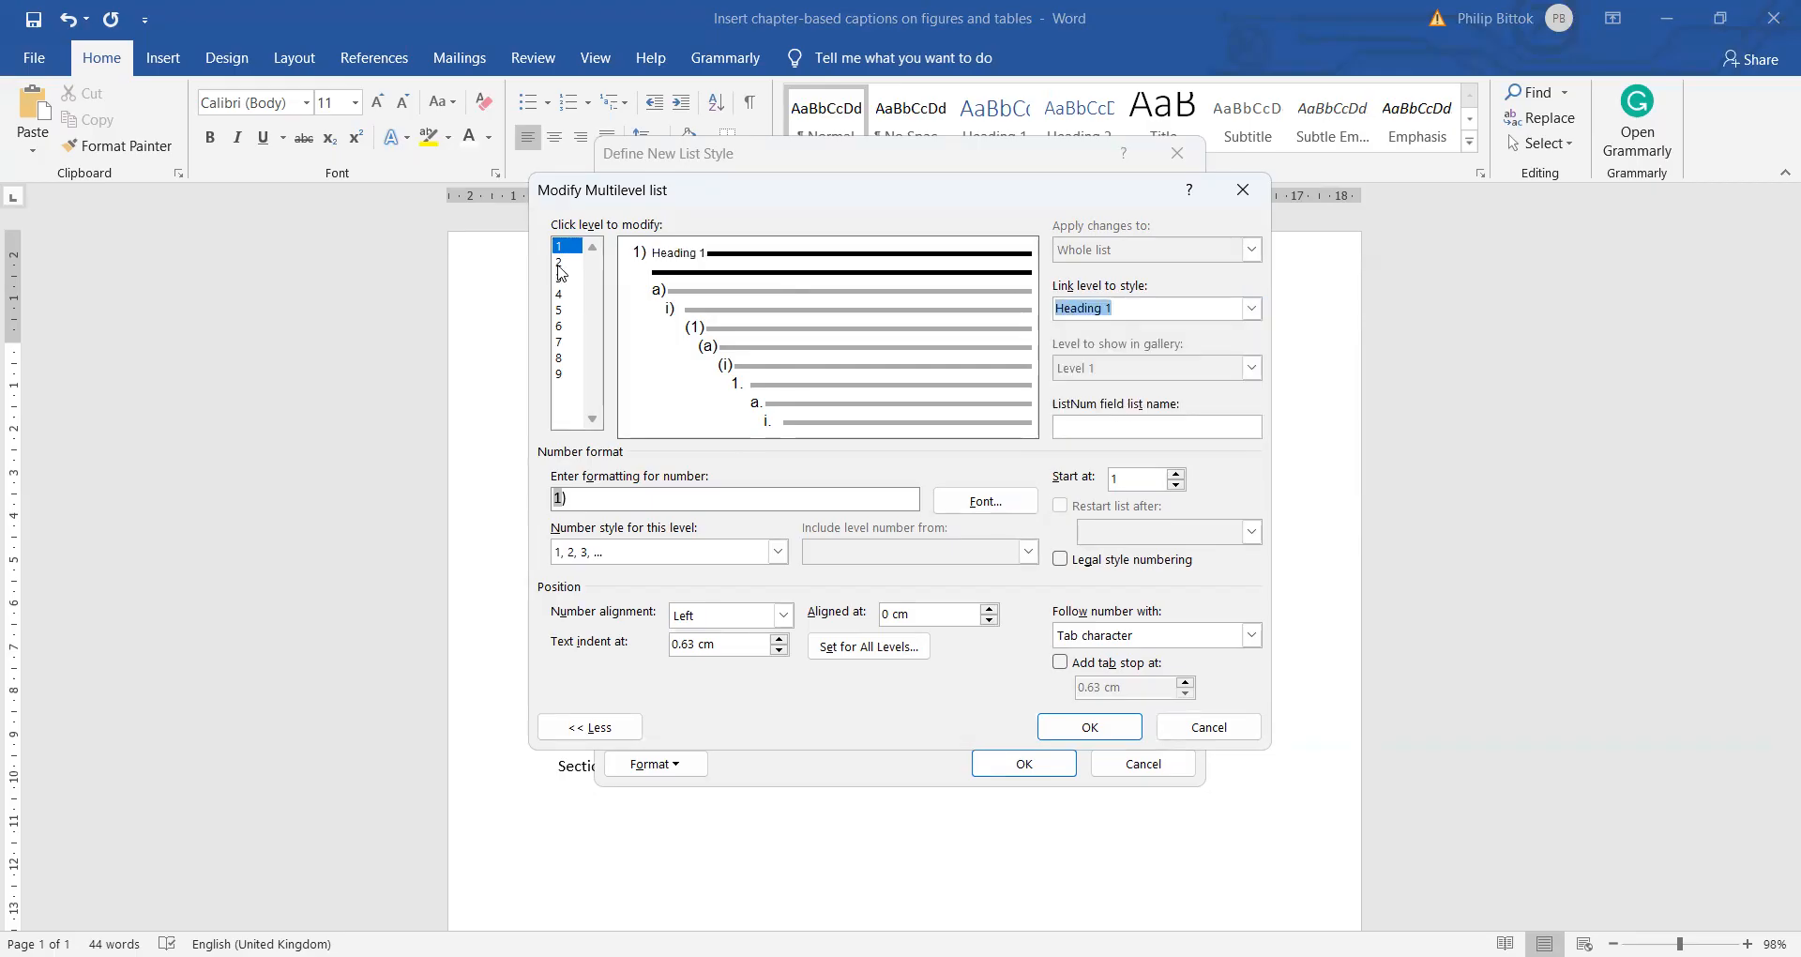
click(1251, 308)
click(1128, 394)
click(559, 278)
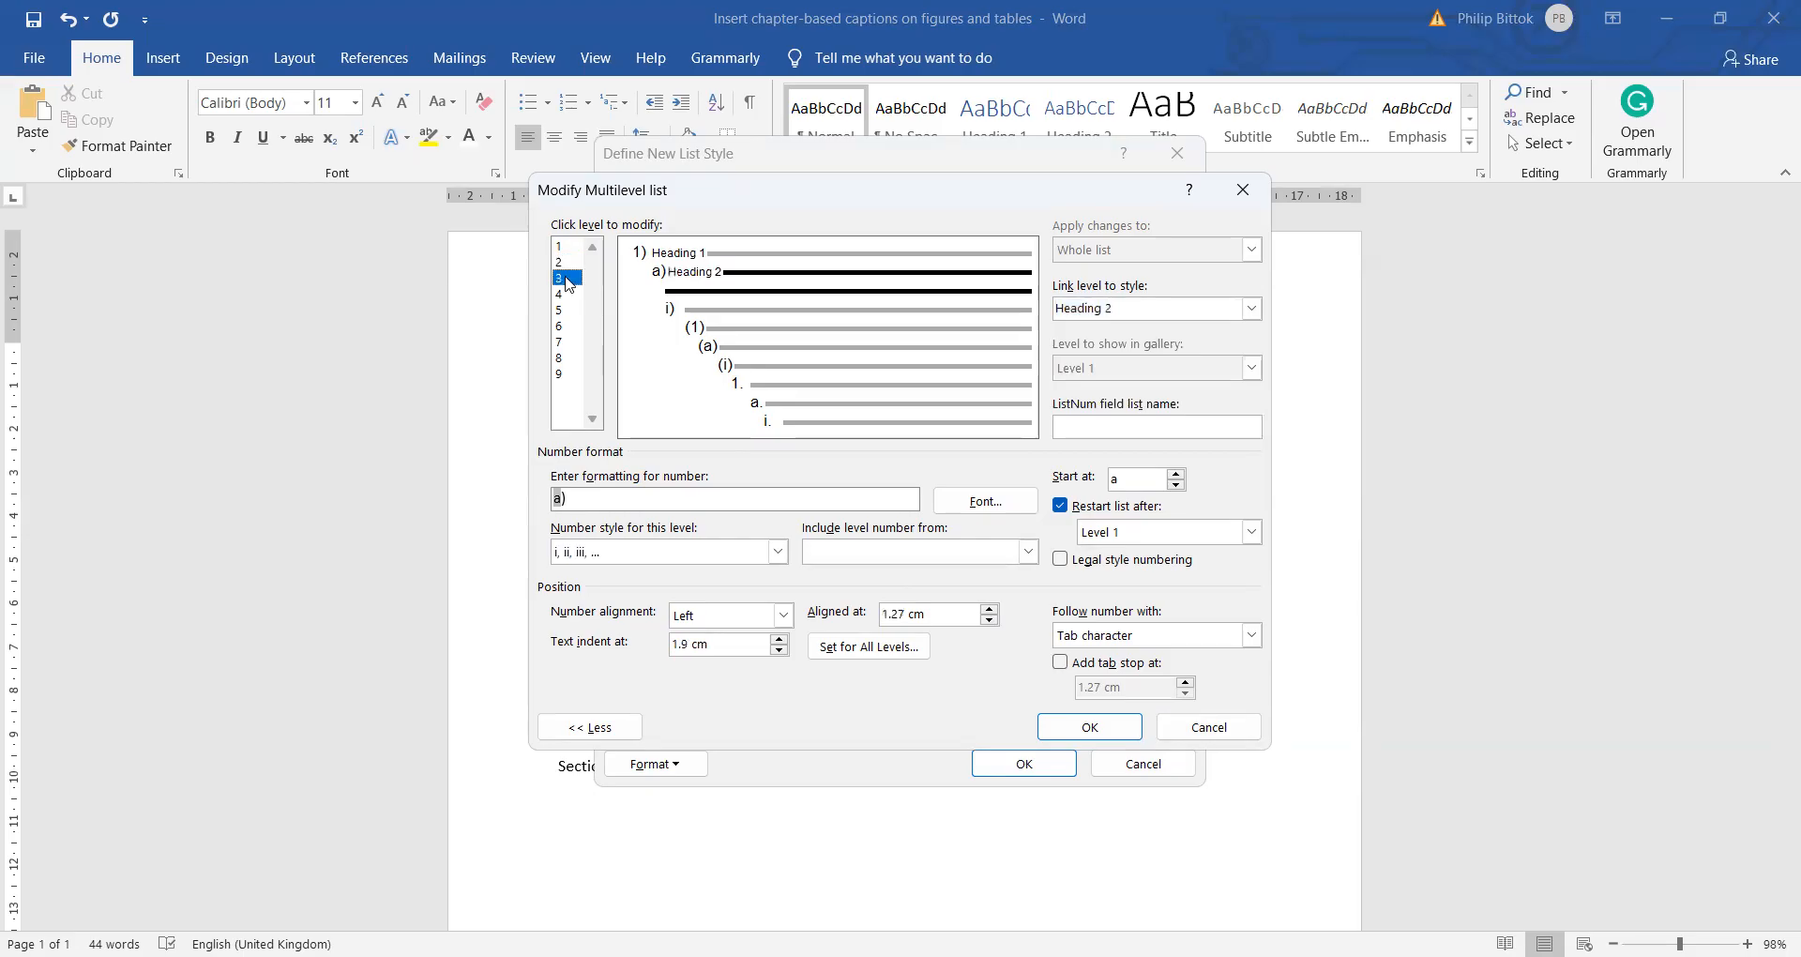
click(1254, 309)
click(1104, 412)
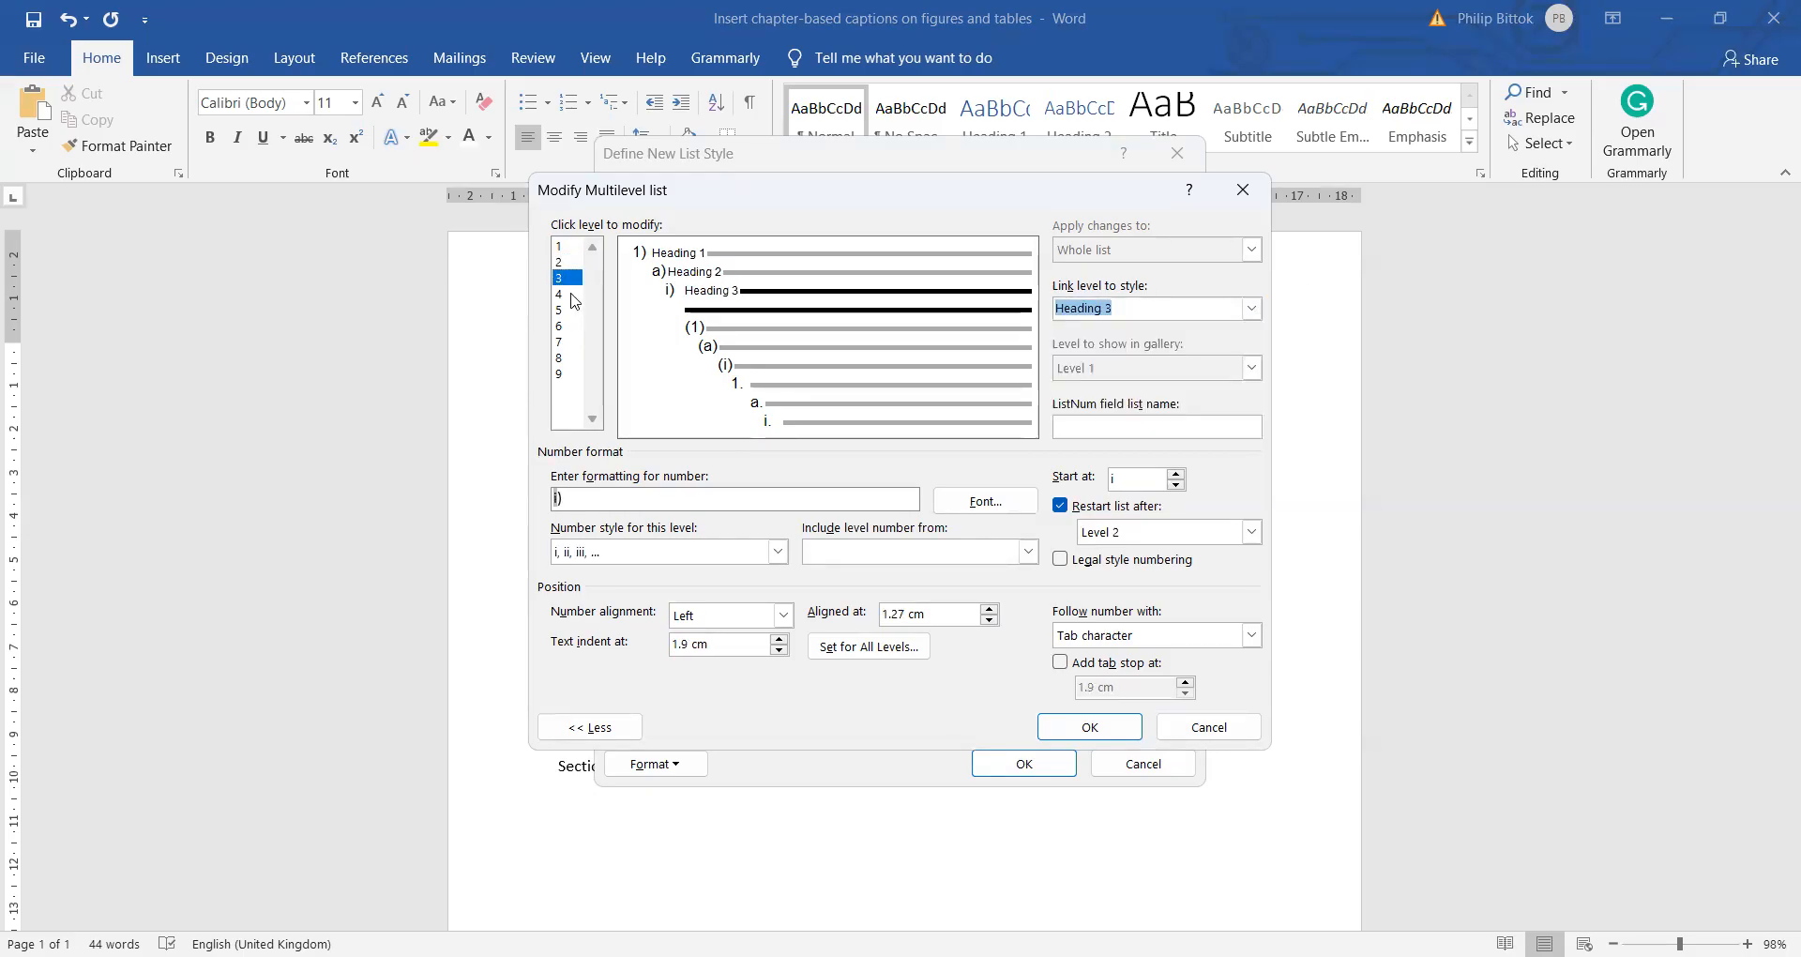
Link list levels 4 to 9 to the matching styles Heading 4 to Heading 9.
click(568, 293)
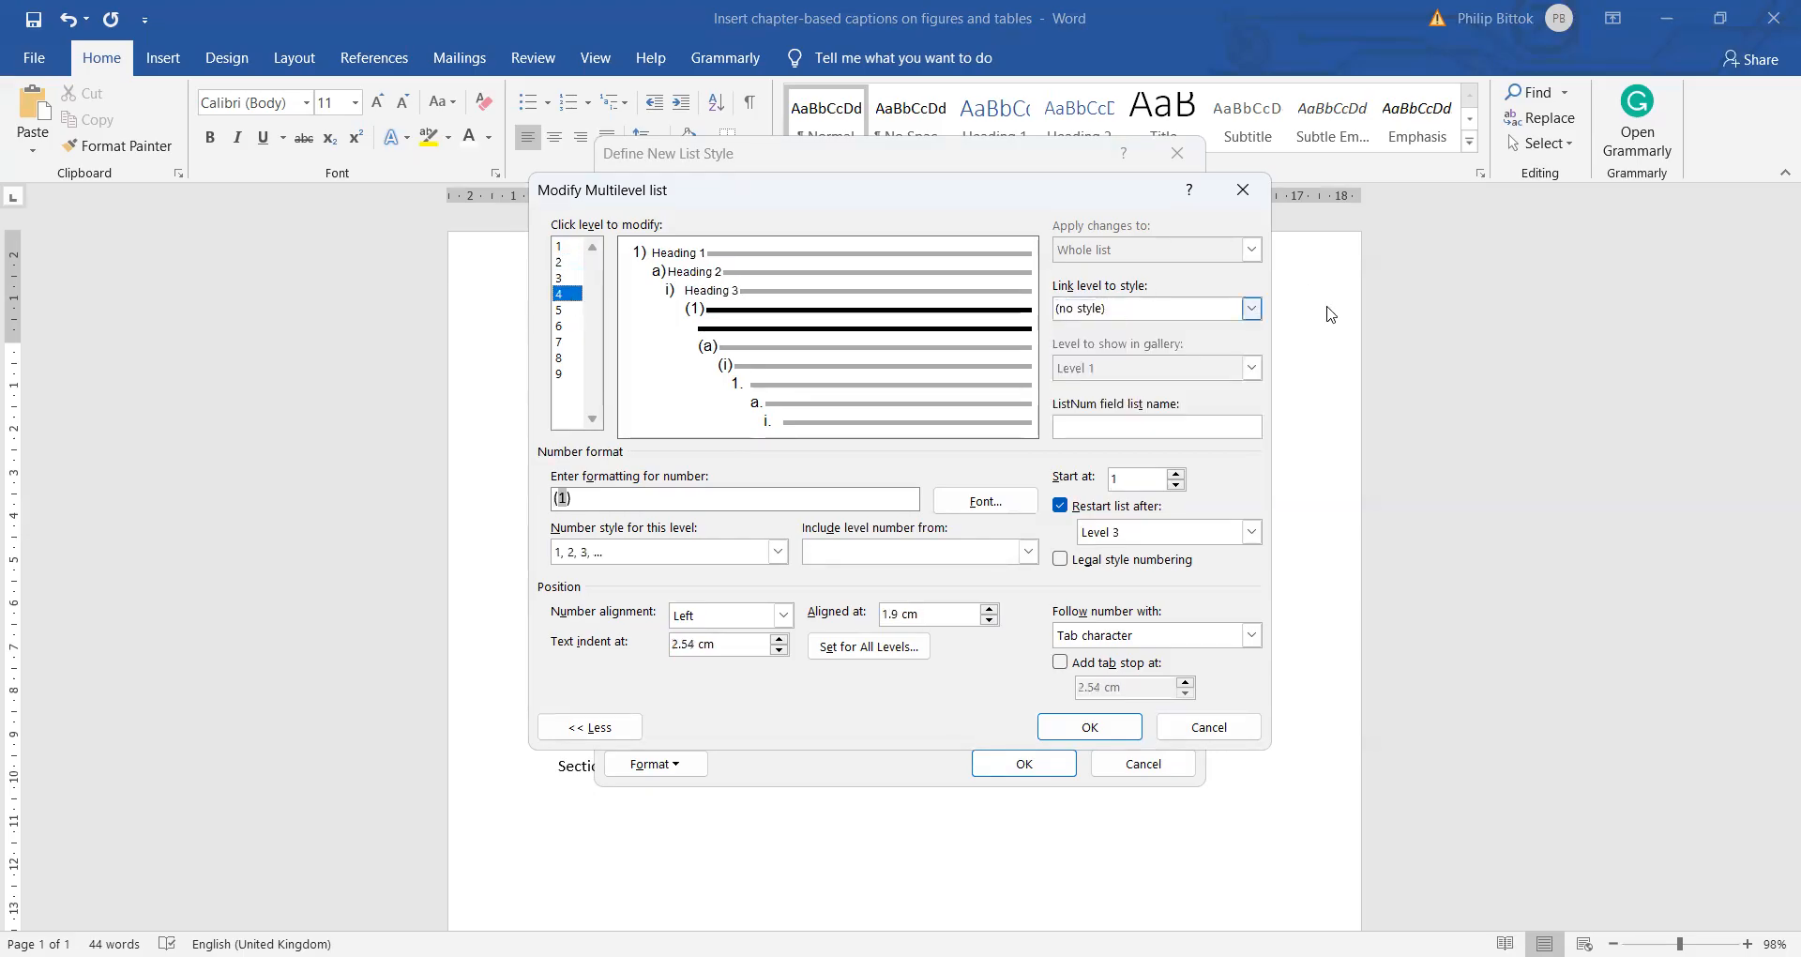
click(1253, 309)
key(Return)
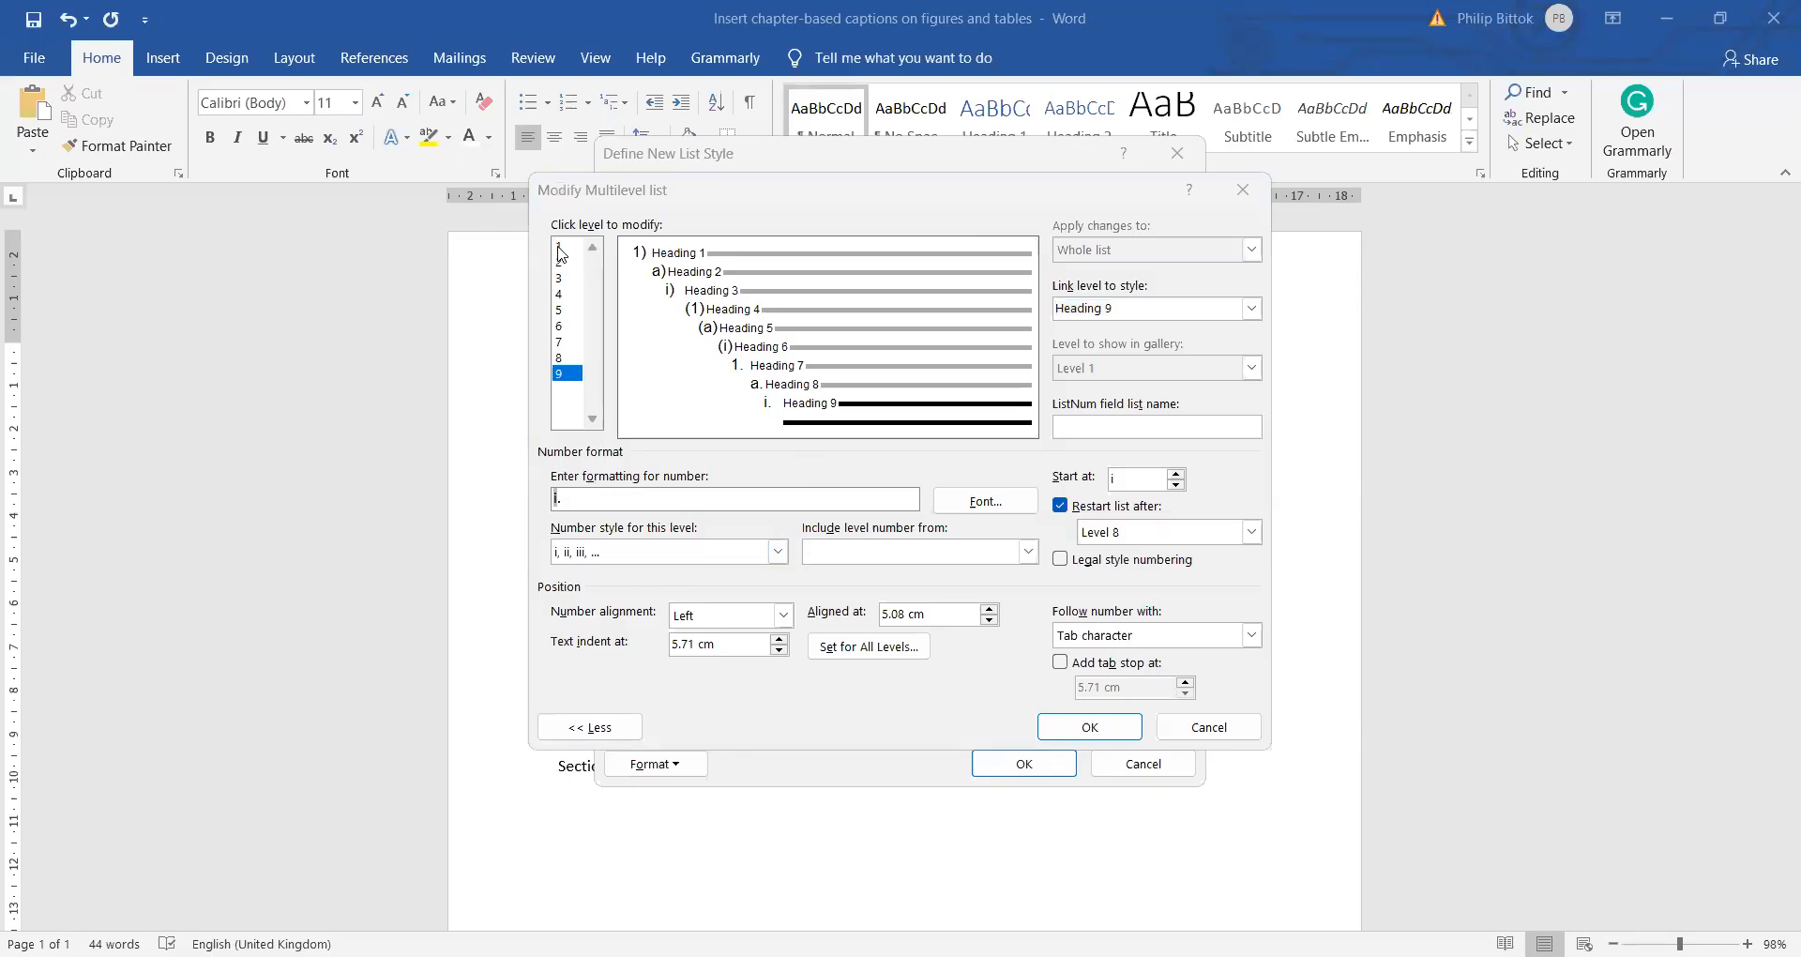
Clear level 1's number format and set its number style to 1, 2, 3, … without the bracket.
click(589, 295)
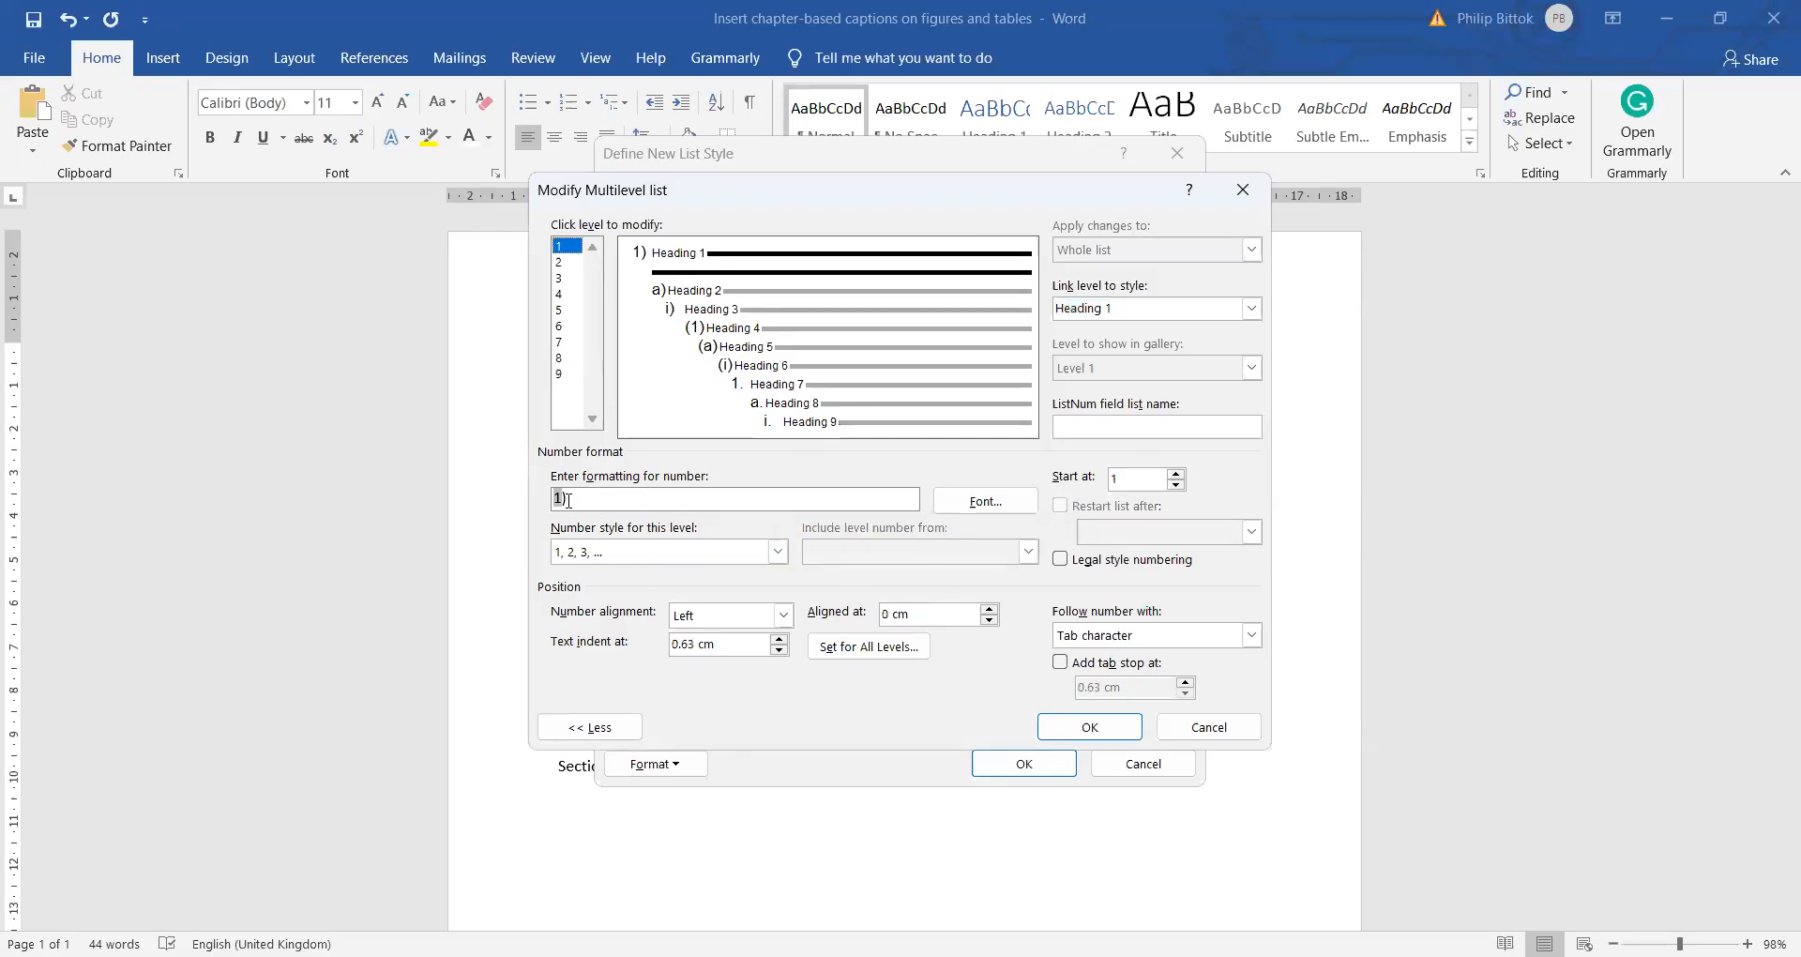
key(Delete)
click(664, 557)
scroll(606, 615, down, 3)
scroll(603, 615, down, 2)
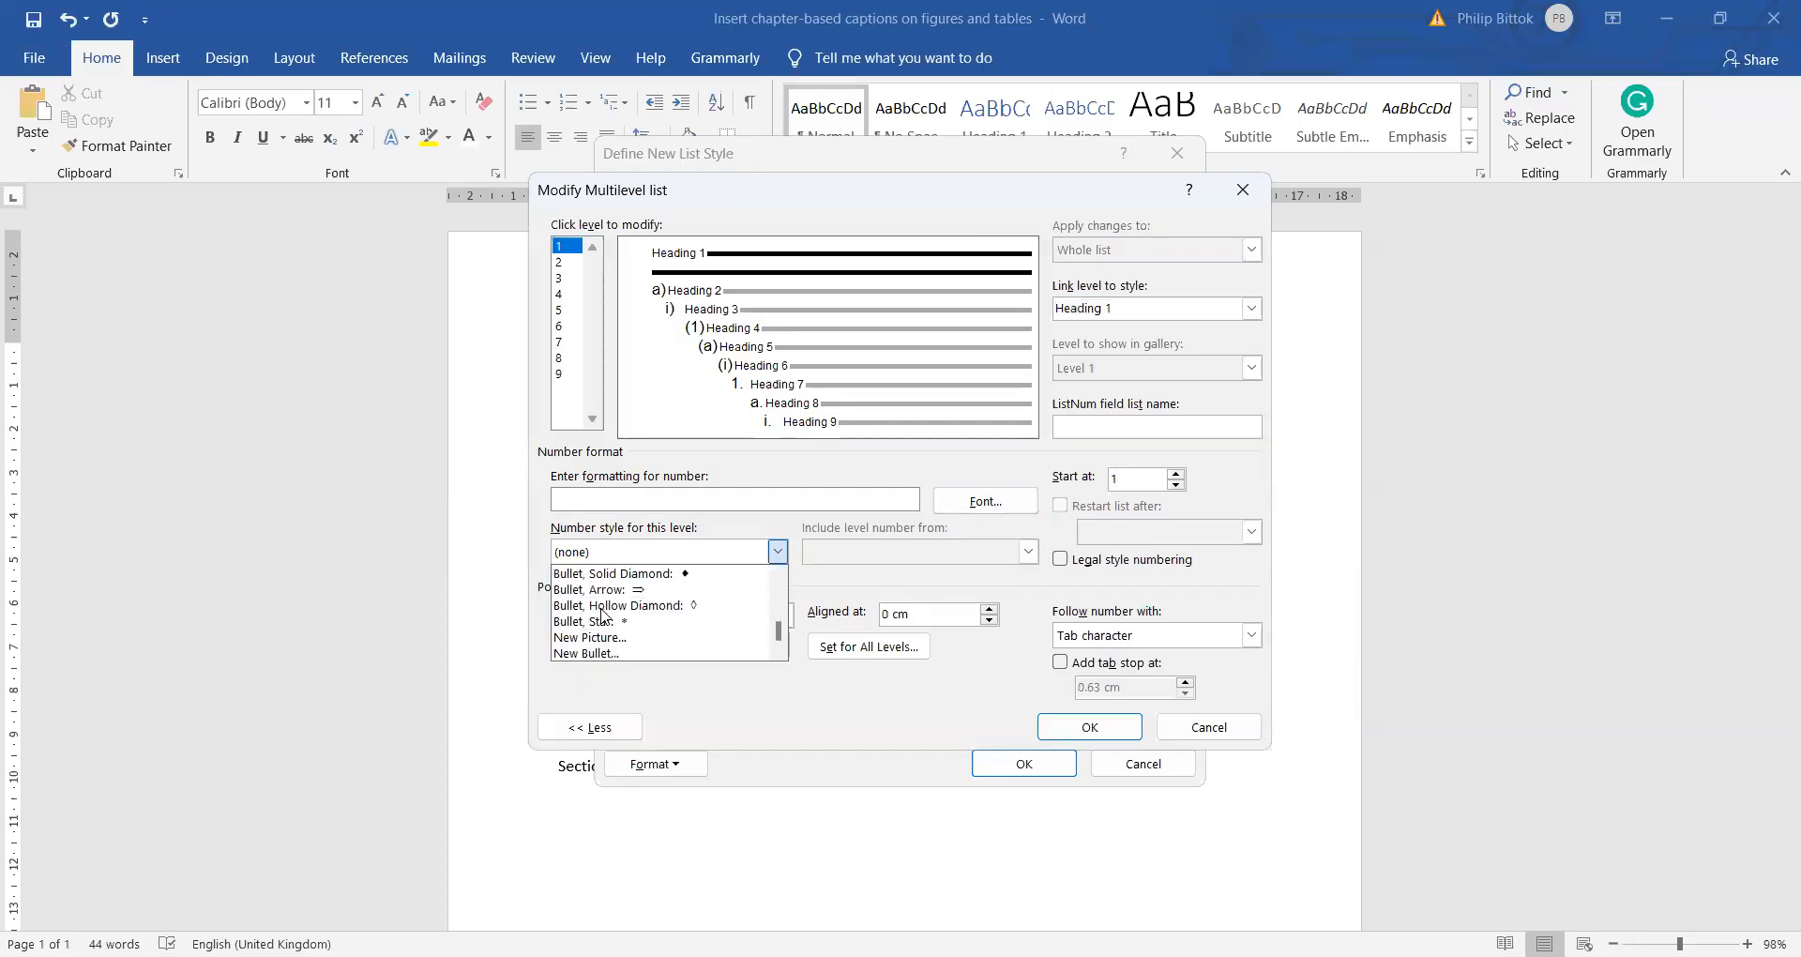
scroll(600, 610, up, 5)
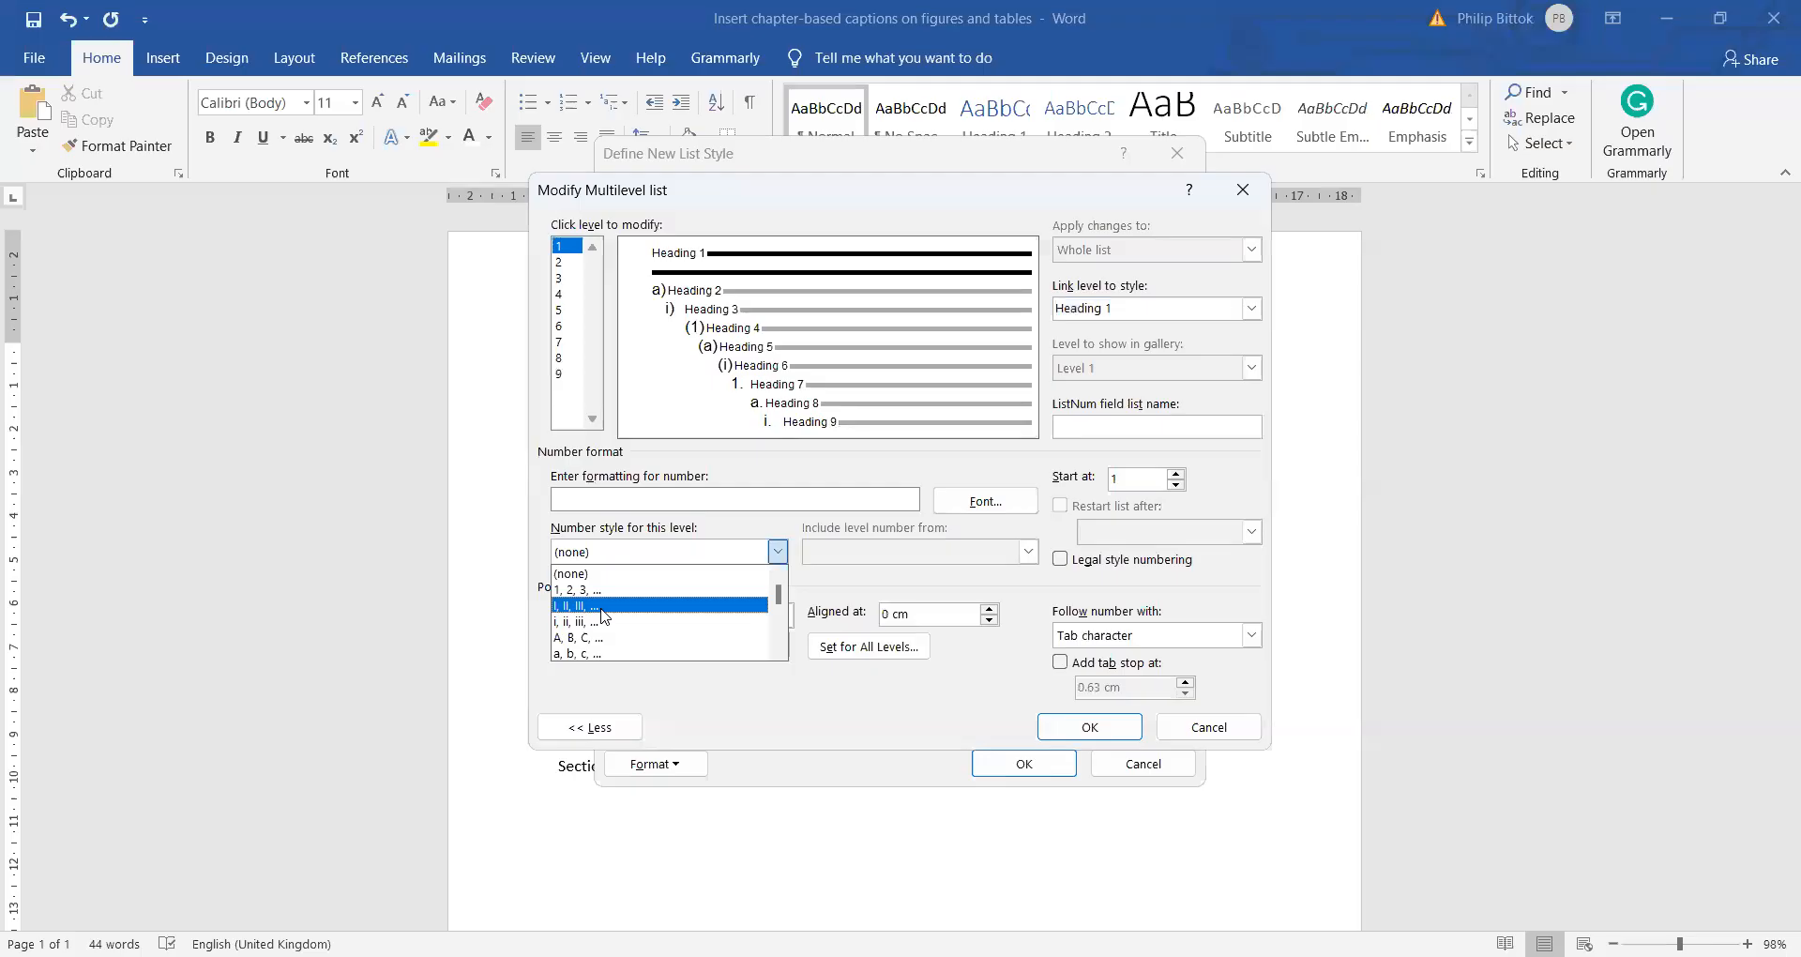
click(589, 593)
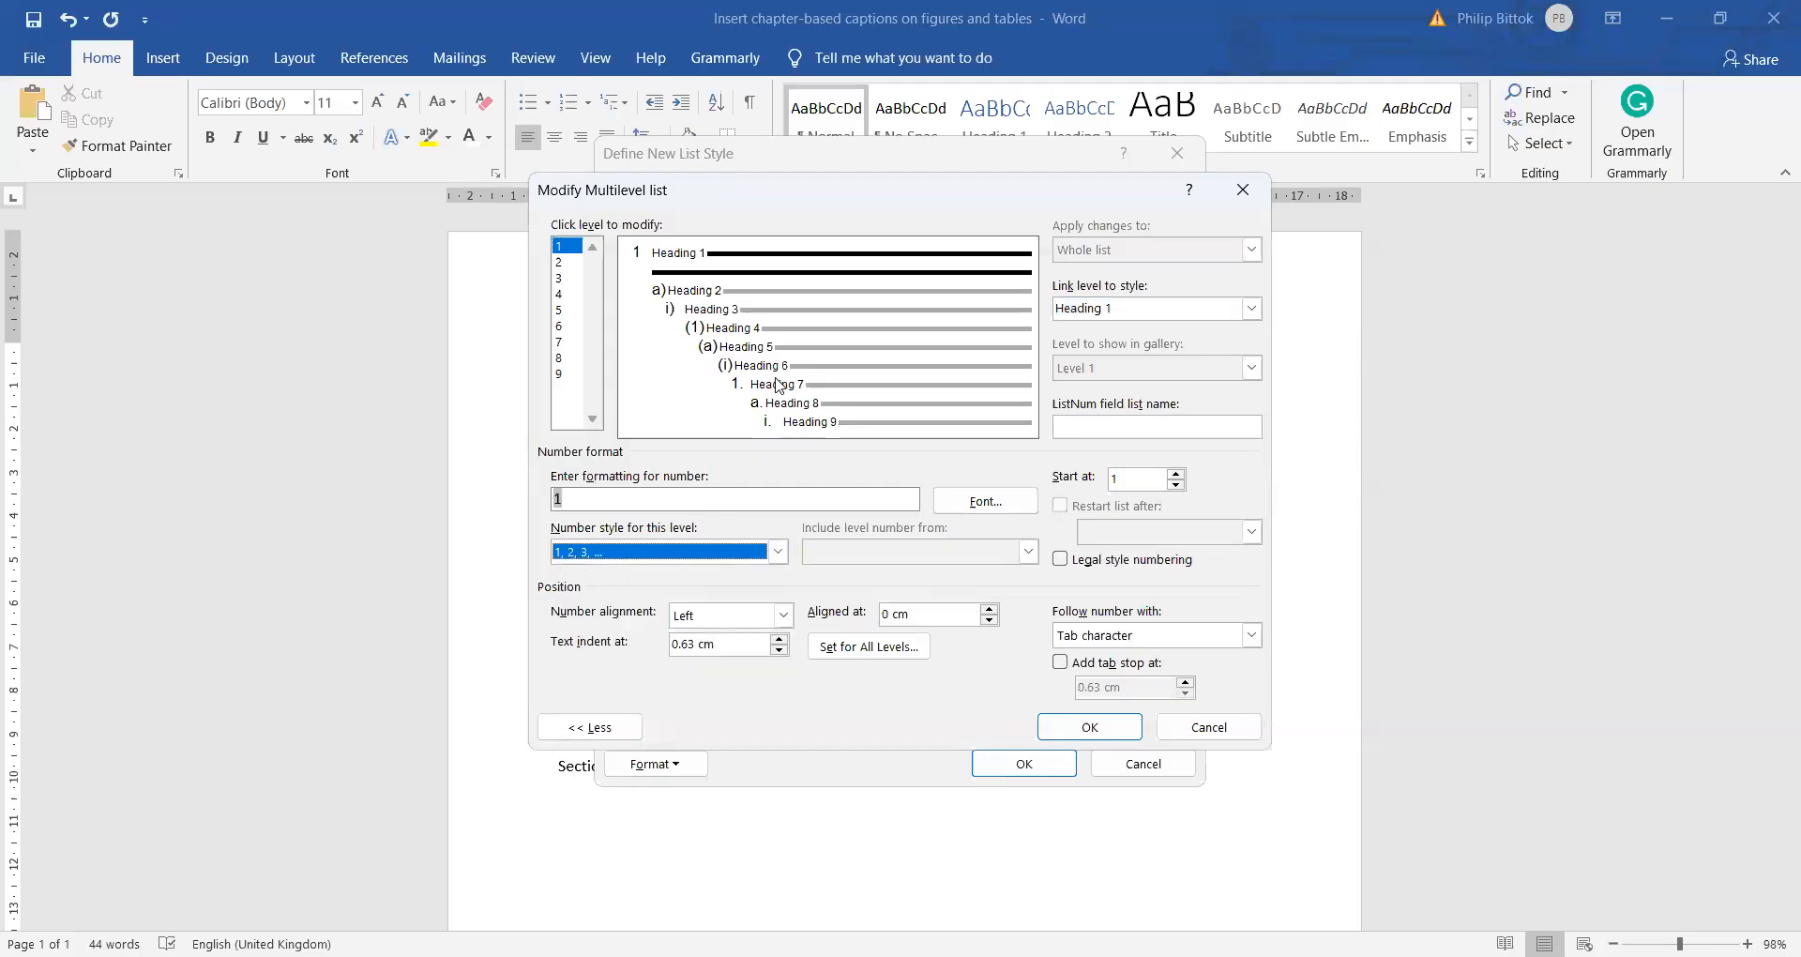
Try a level 1 number format made of the word Chapter followed by the One, Two, Three number style.
click(561, 498)
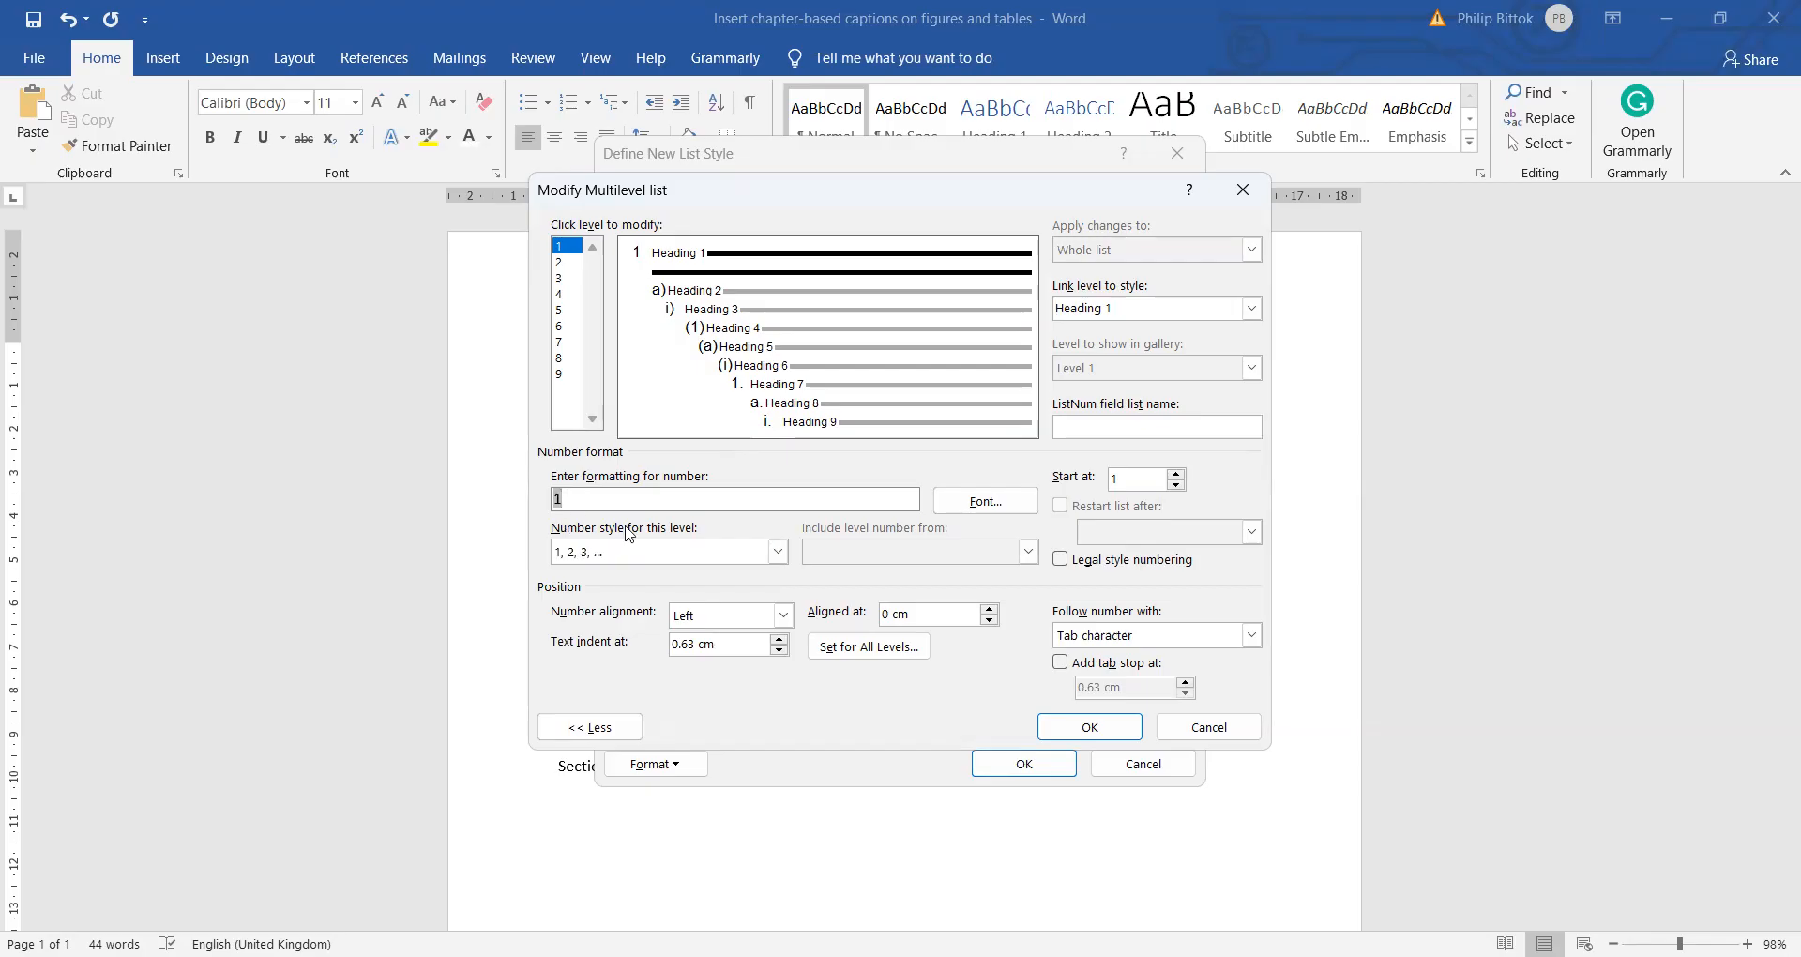
key(BackSpace)
text(Chapter)
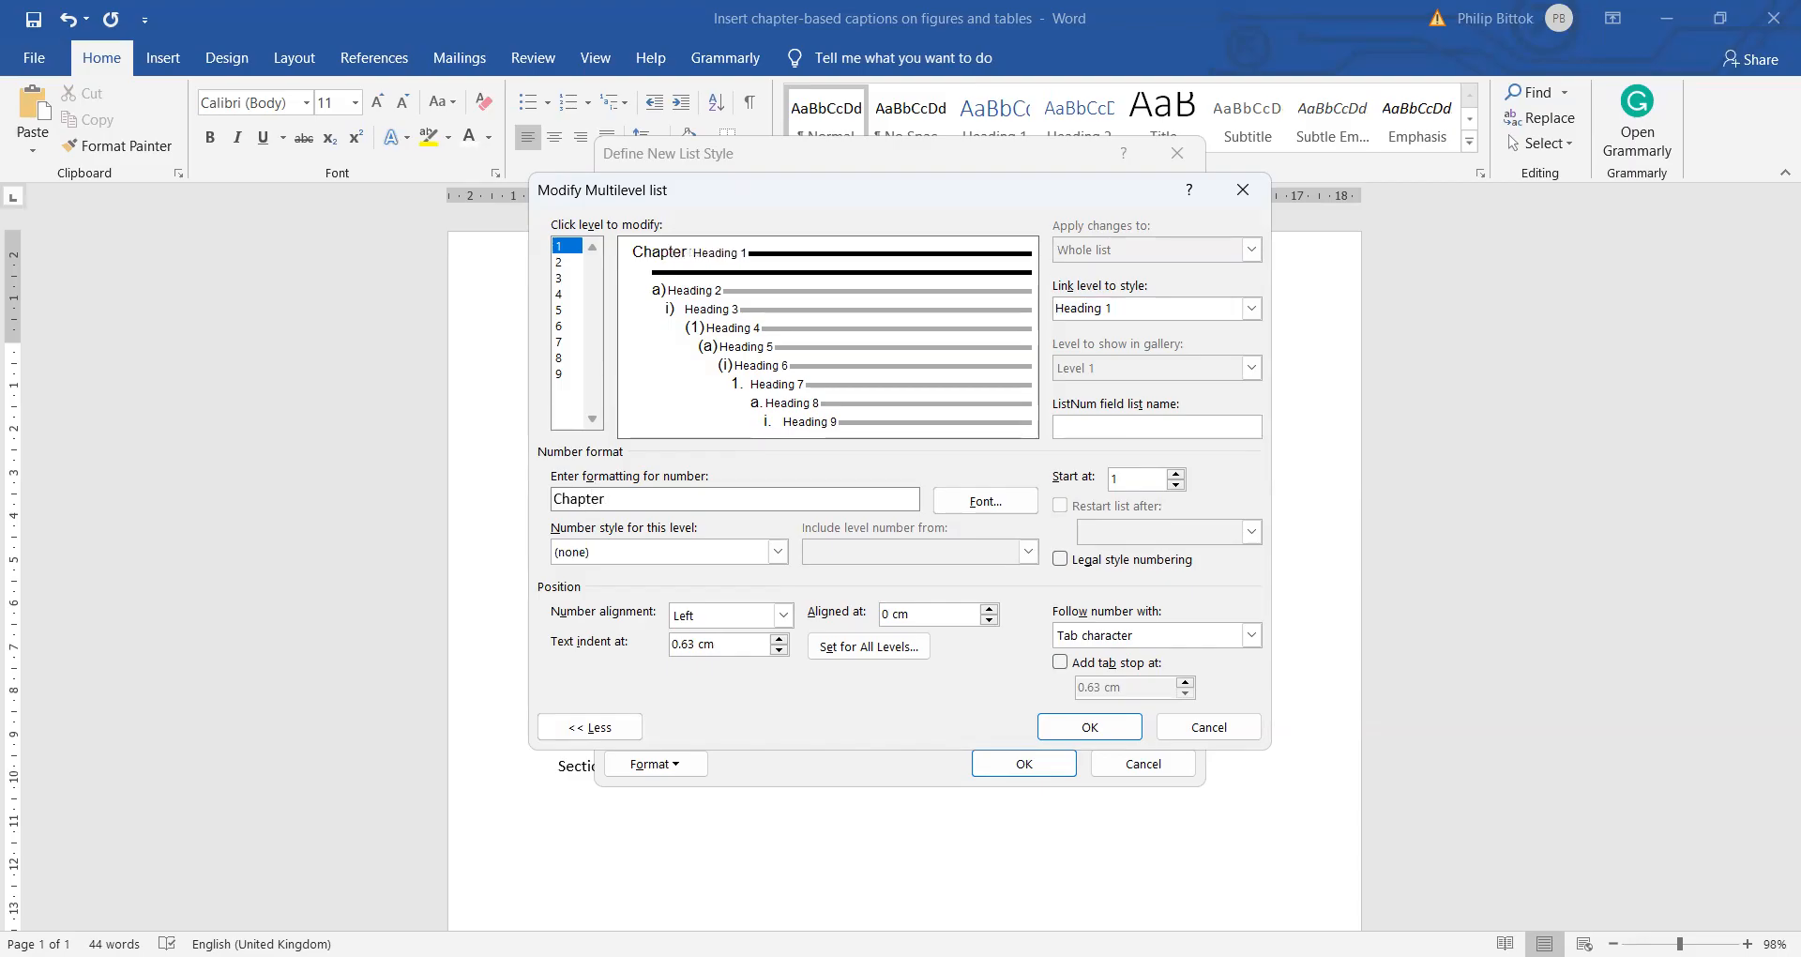
click(777, 554)
scroll(659, 605, down, 1)
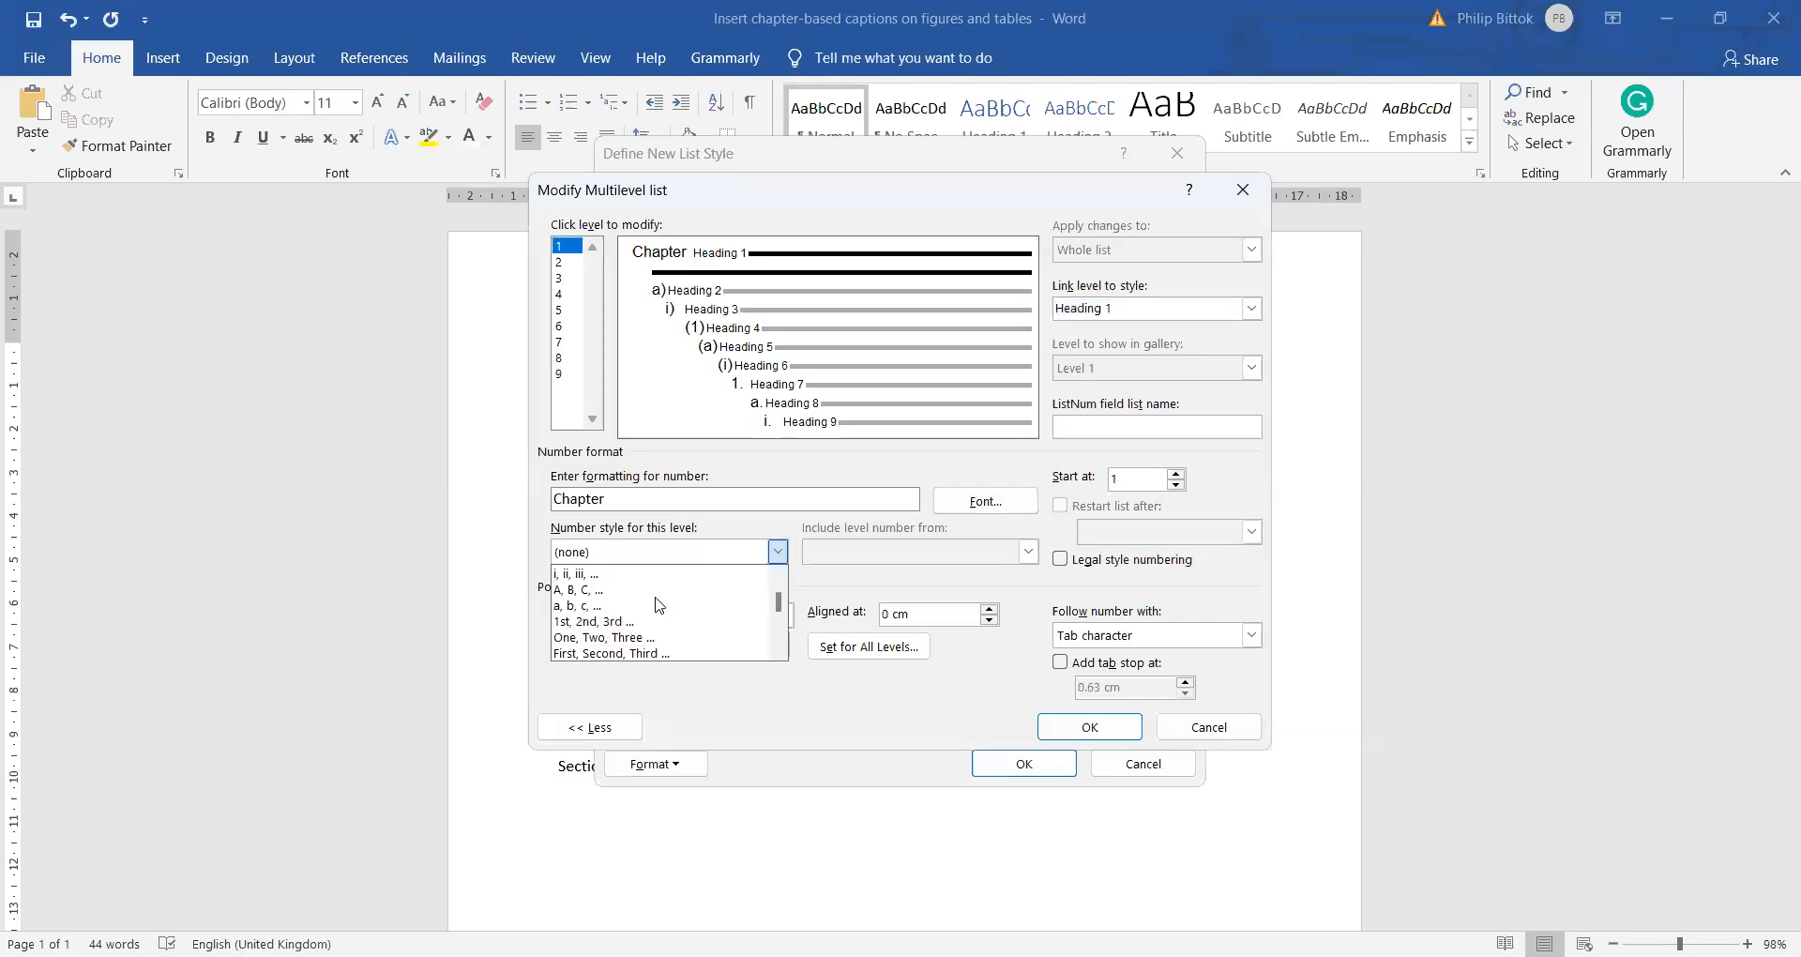
click(604, 622)
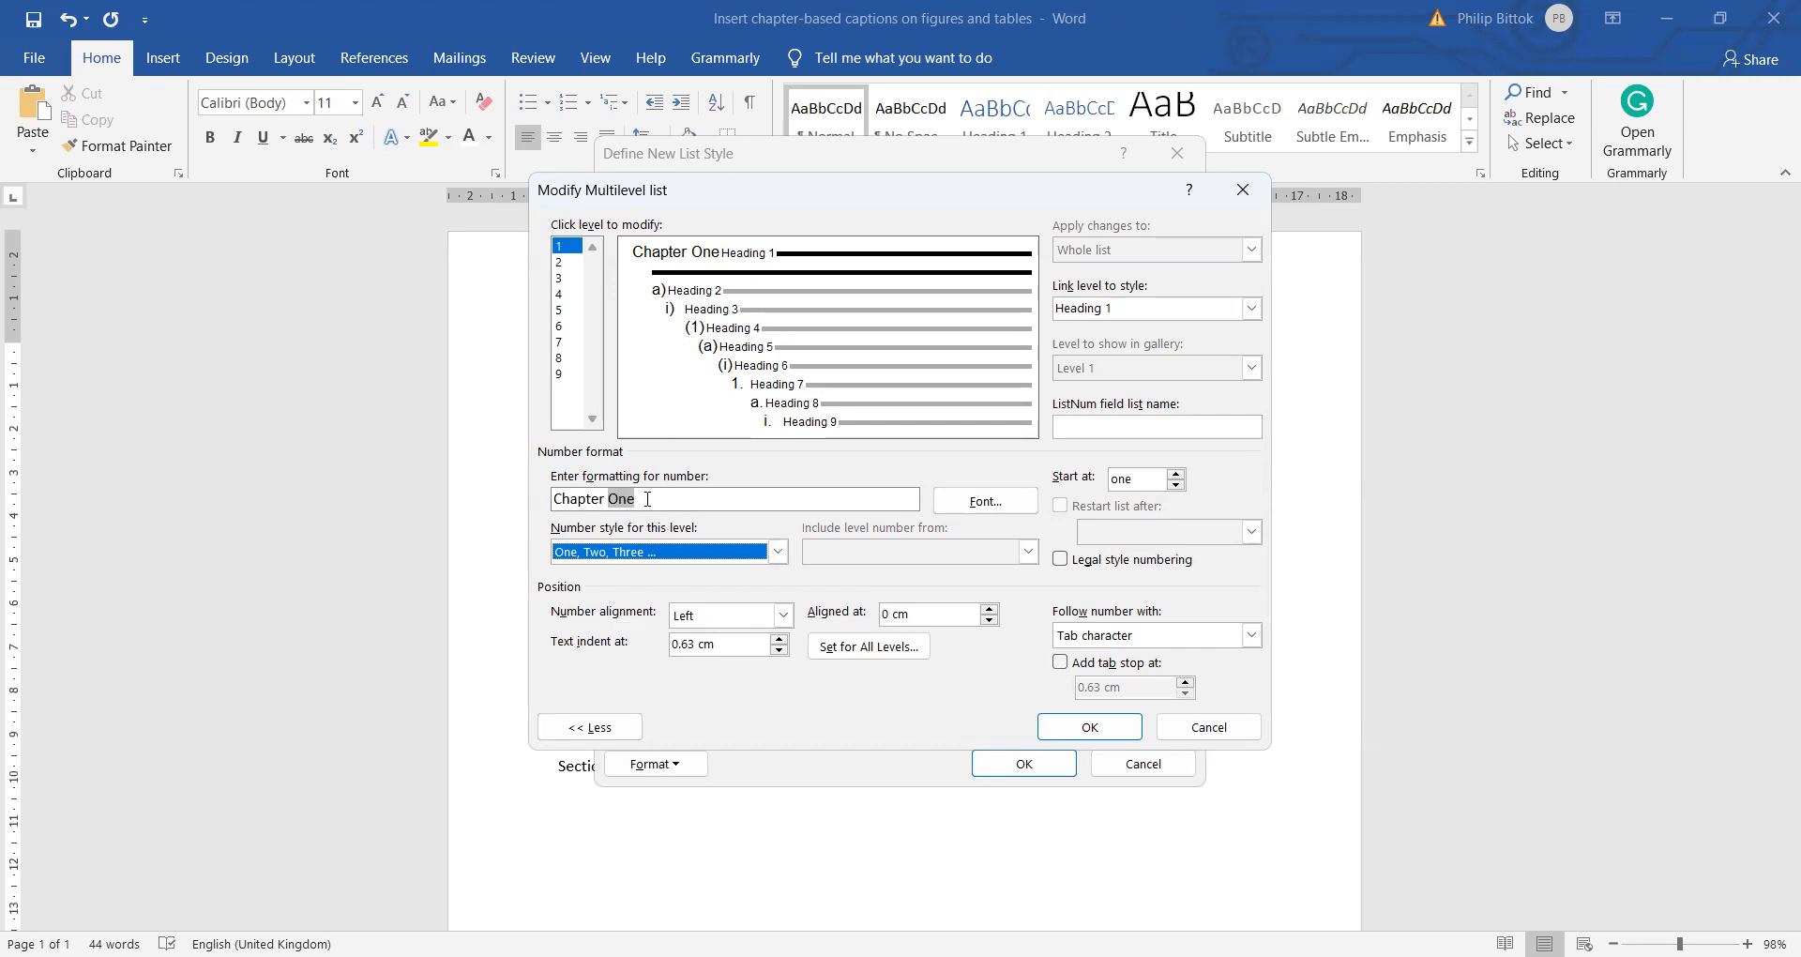
Remove the Chapter One format from level 1 and use the plain 1, 2, 3, … number style.
drag(654, 496, 512, 494)
key(Delete)
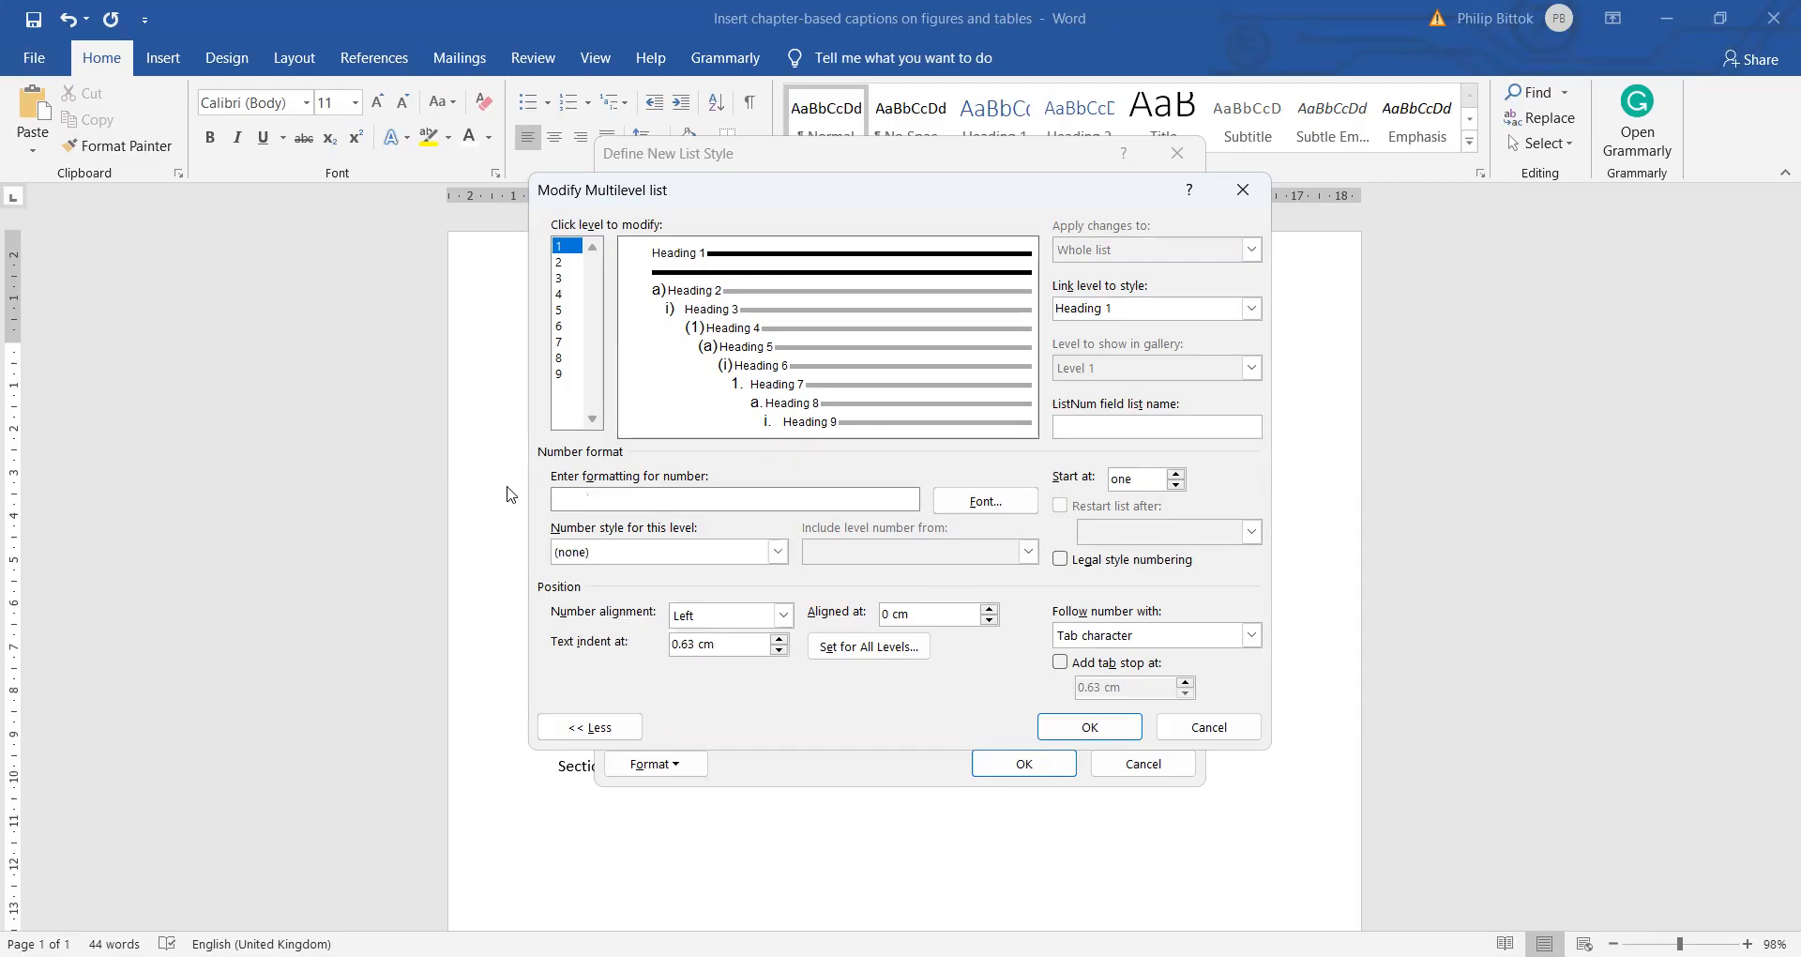
click(619, 559)
click(612, 580)
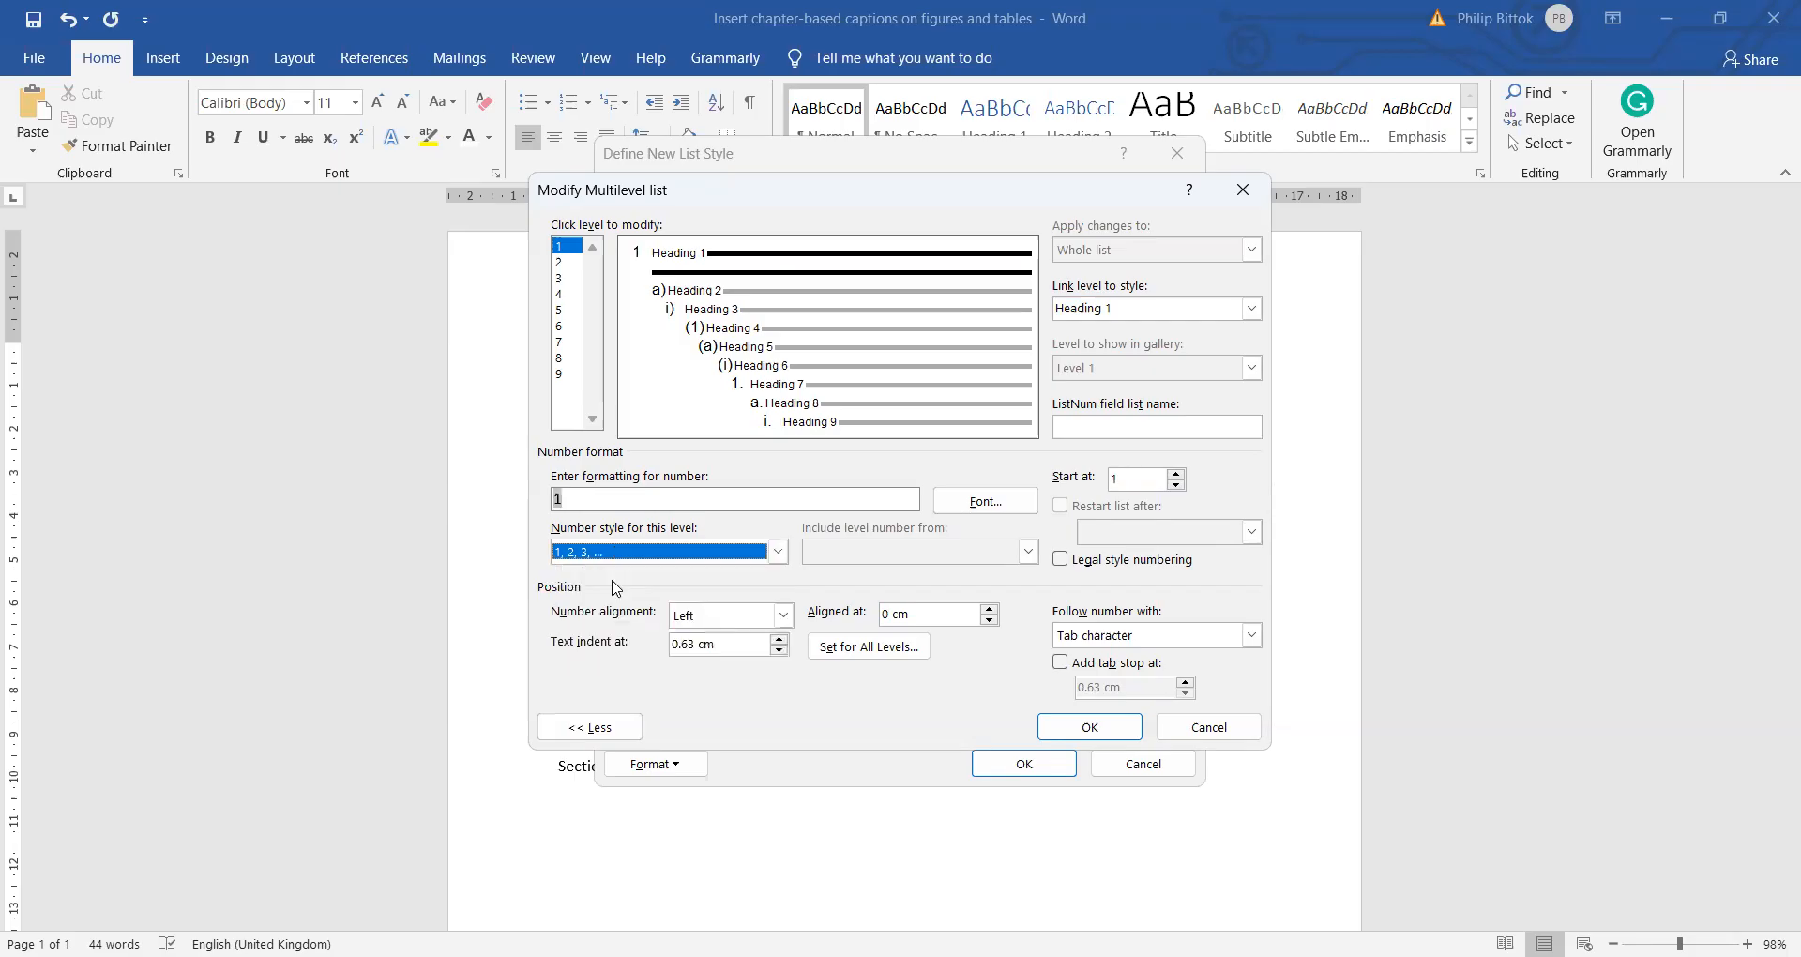
click(572, 498)
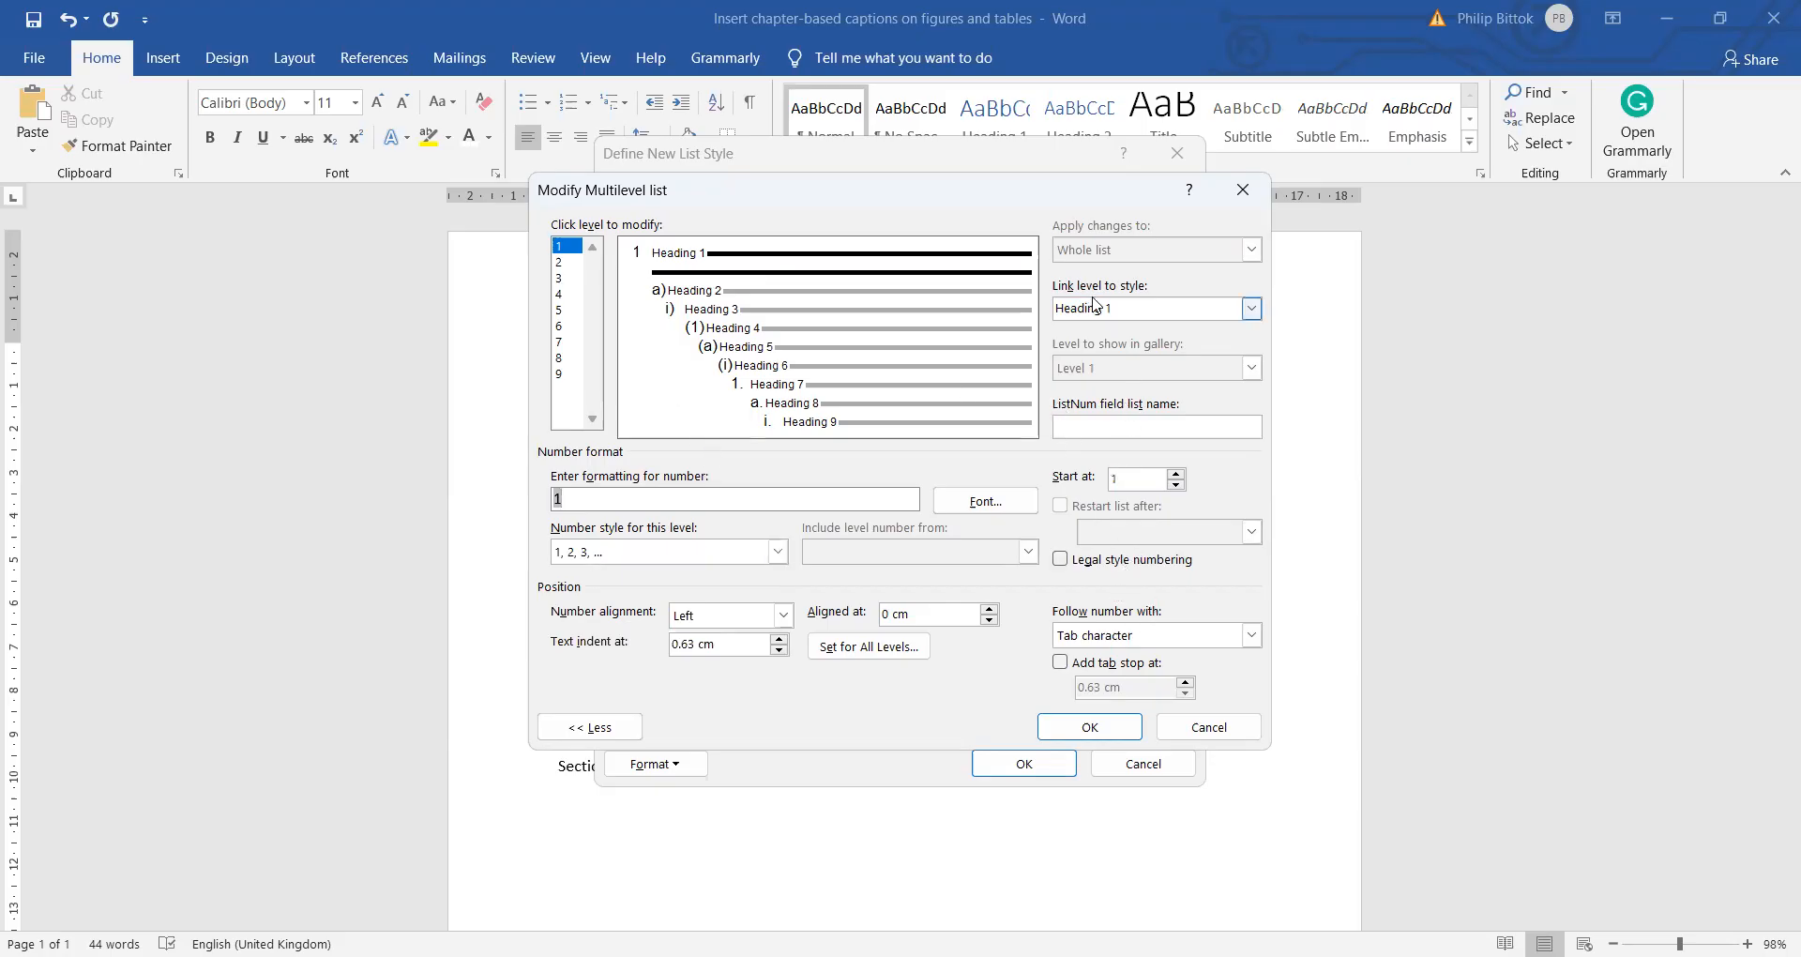
Replace level 2's number format with the level 1 number, a period and its own 1, 2, 3, … number, giving 1.1.
click(567, 263)
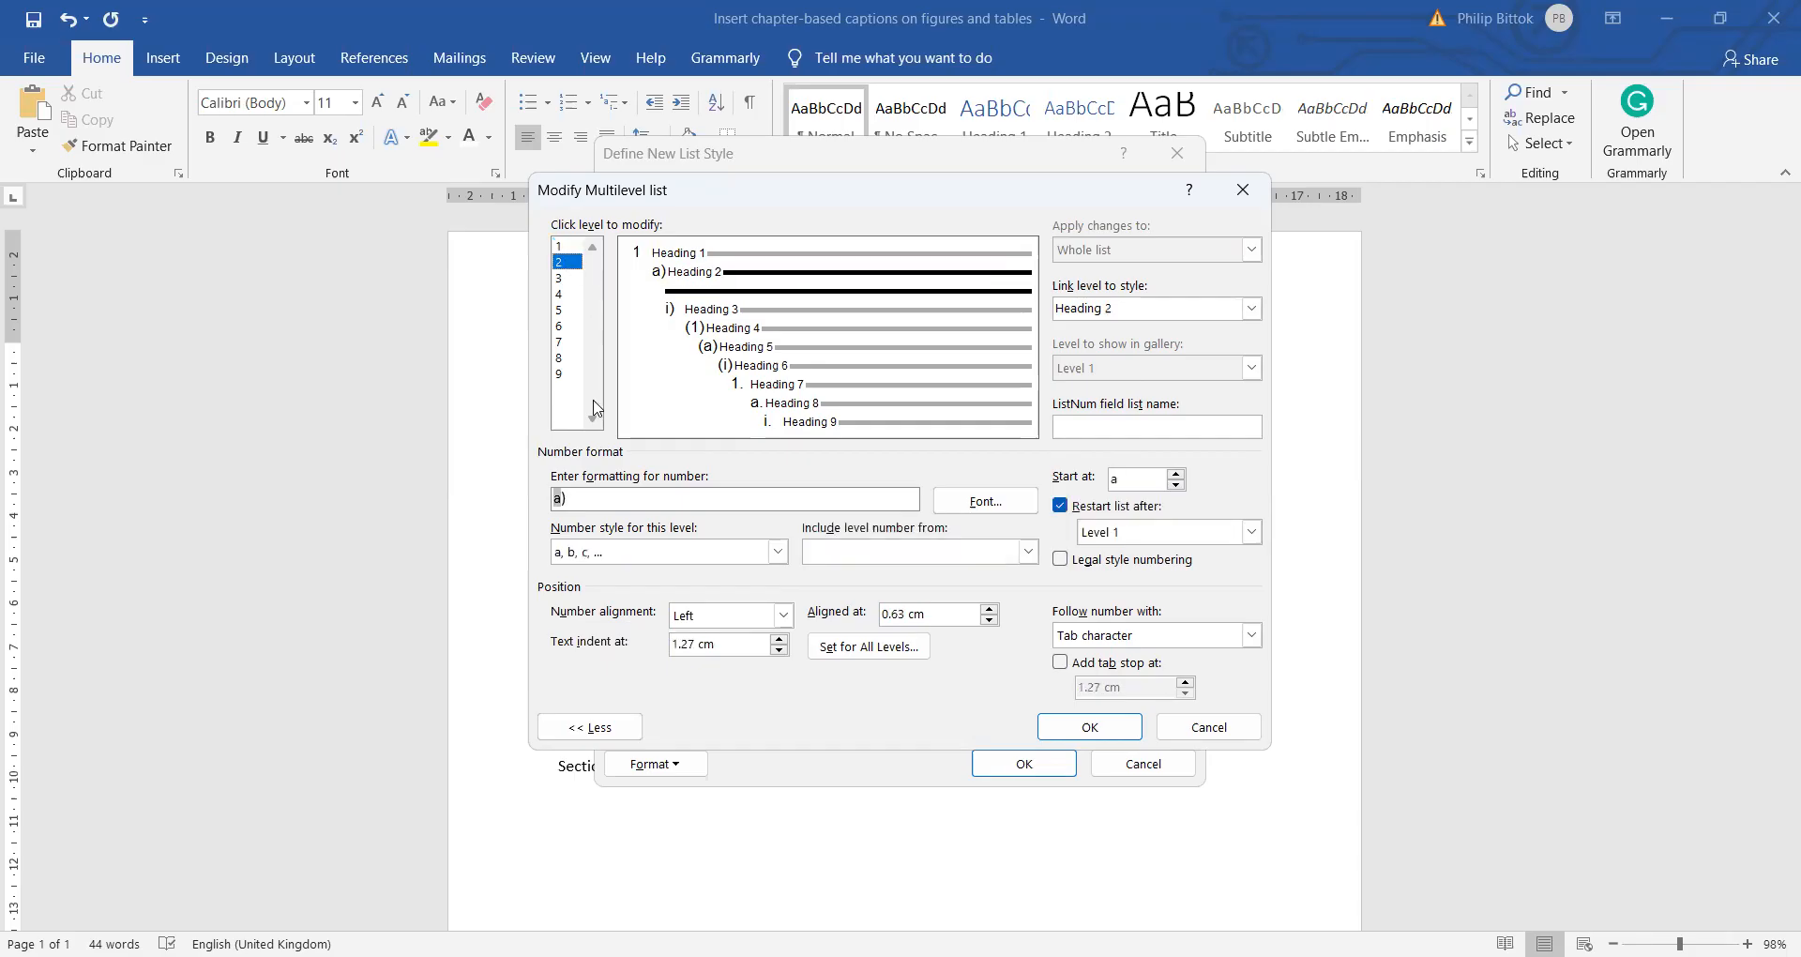
drag(587, 496, 501, 493)
key(Delete)
click(889, 554)
click(864, 574)
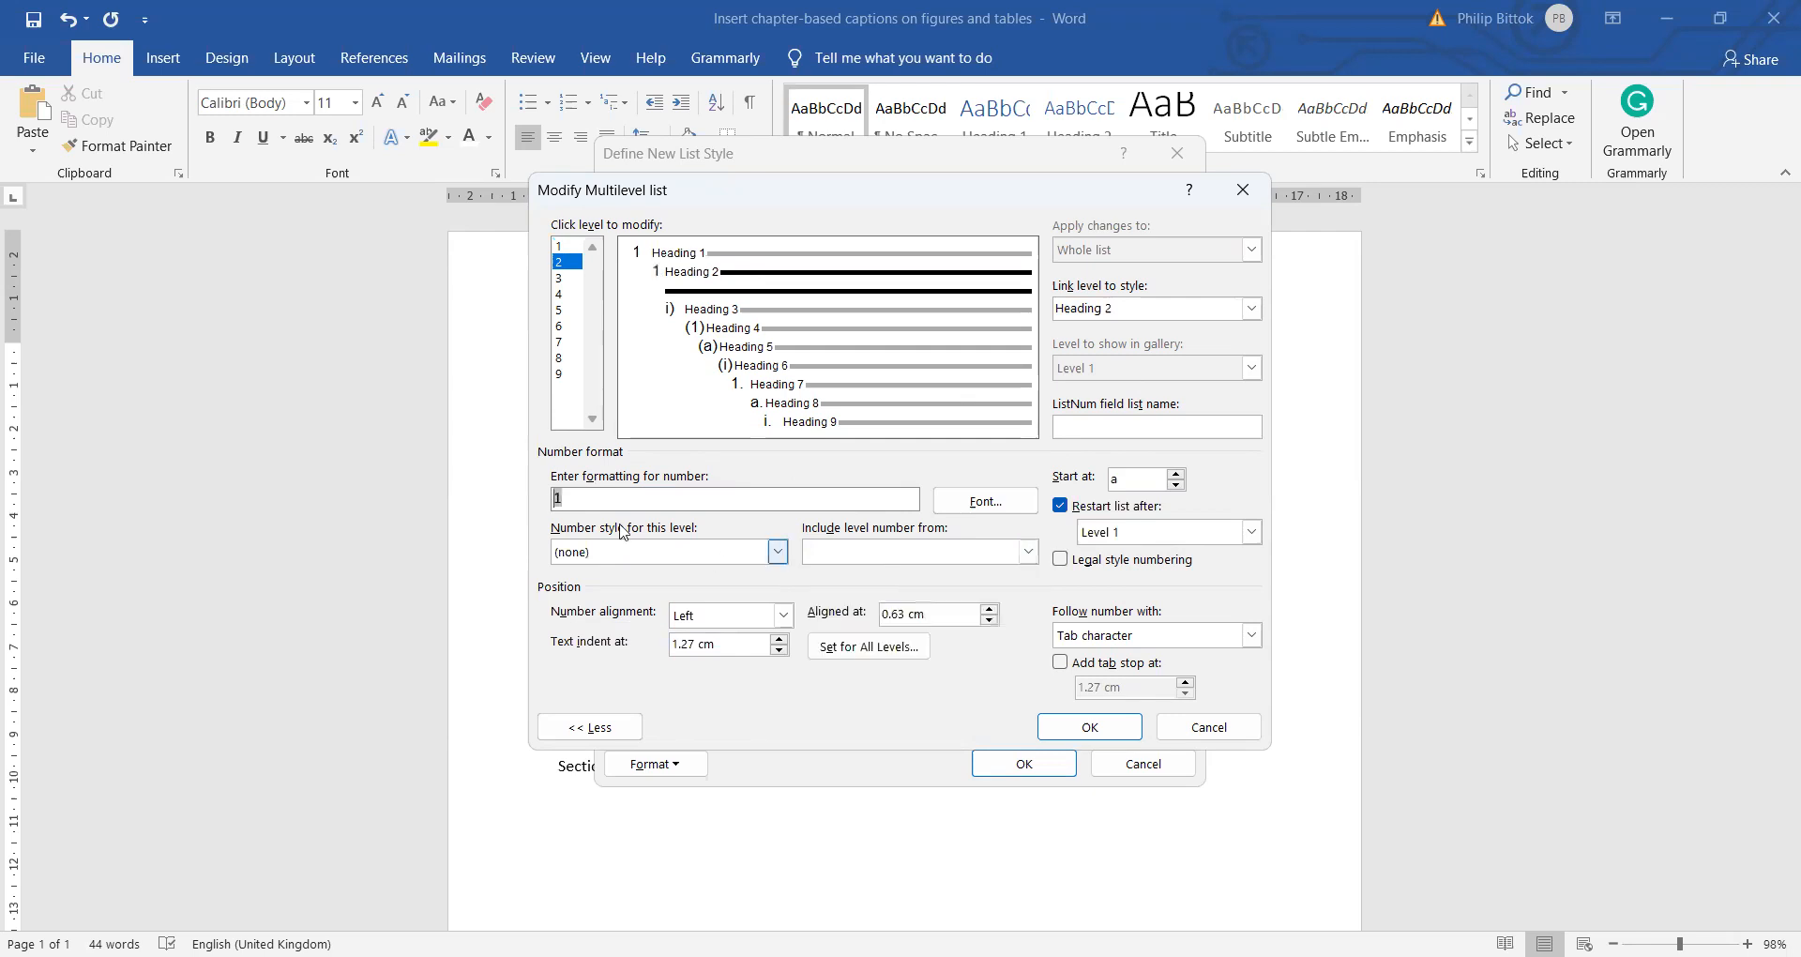
text(.)
click(592, 557)
click(582, 589)
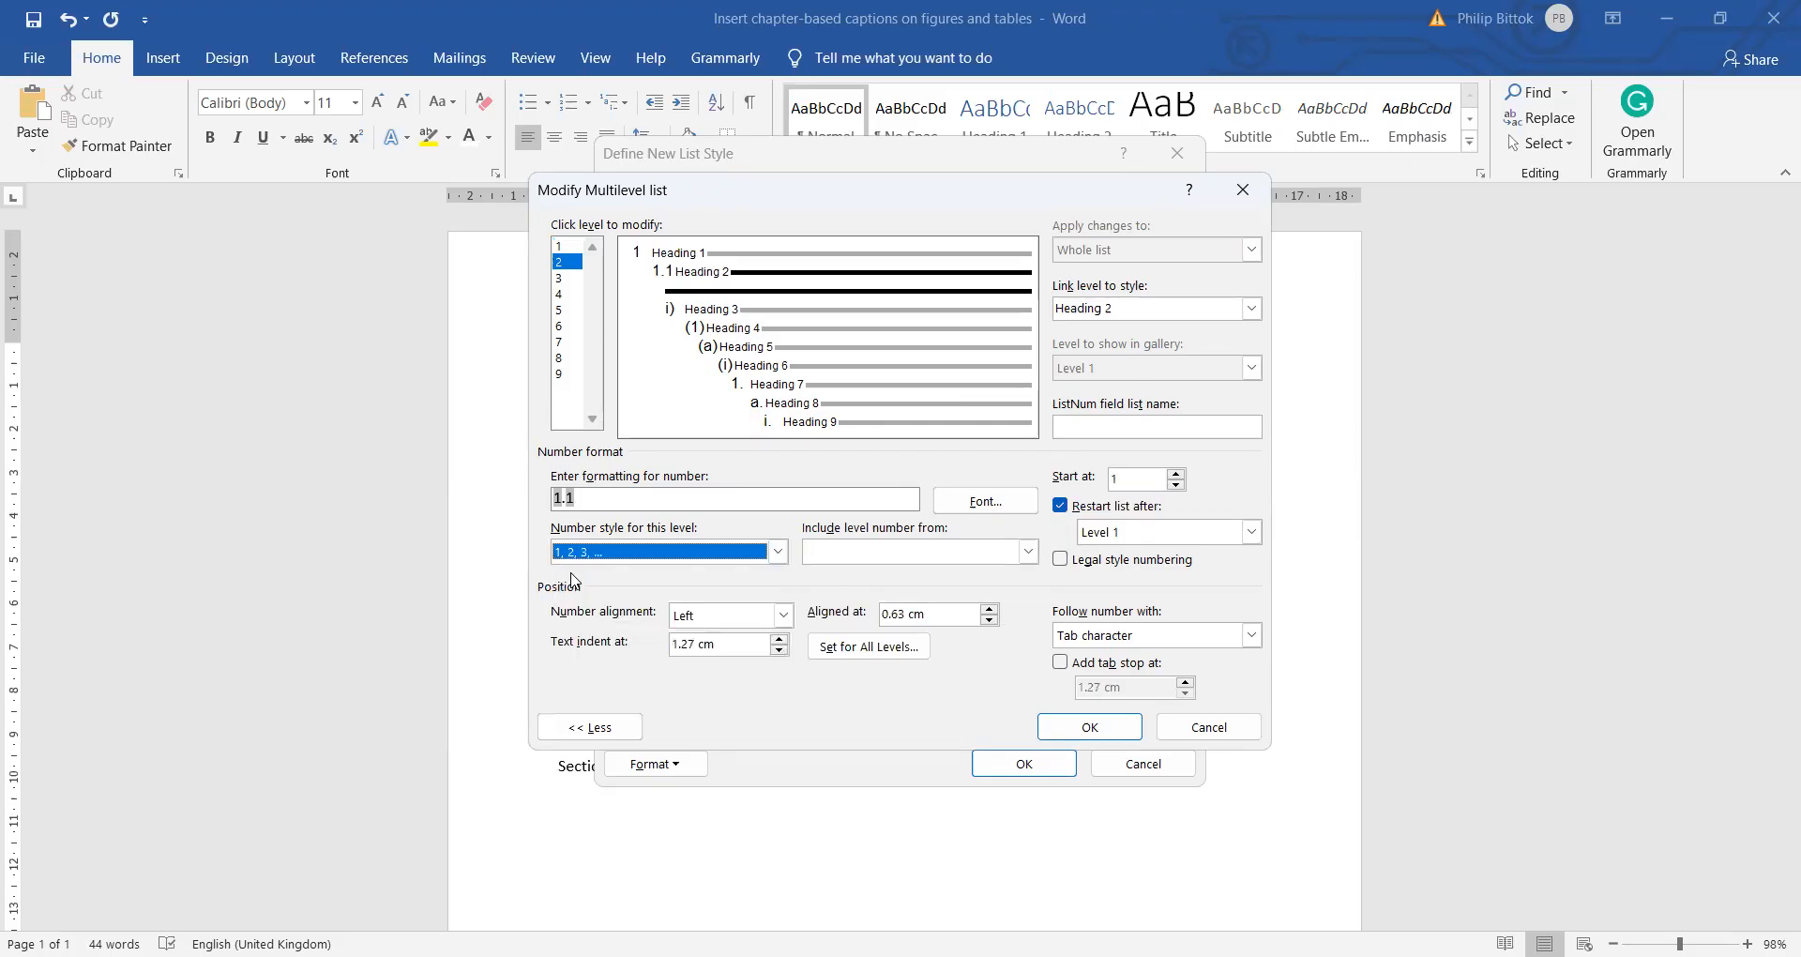
Replace level 3's number format with the level 1 and level 2 numbers and its own 1, 2, 3, … number, separated by periods, giving 1.1.1.
click(561, 278)
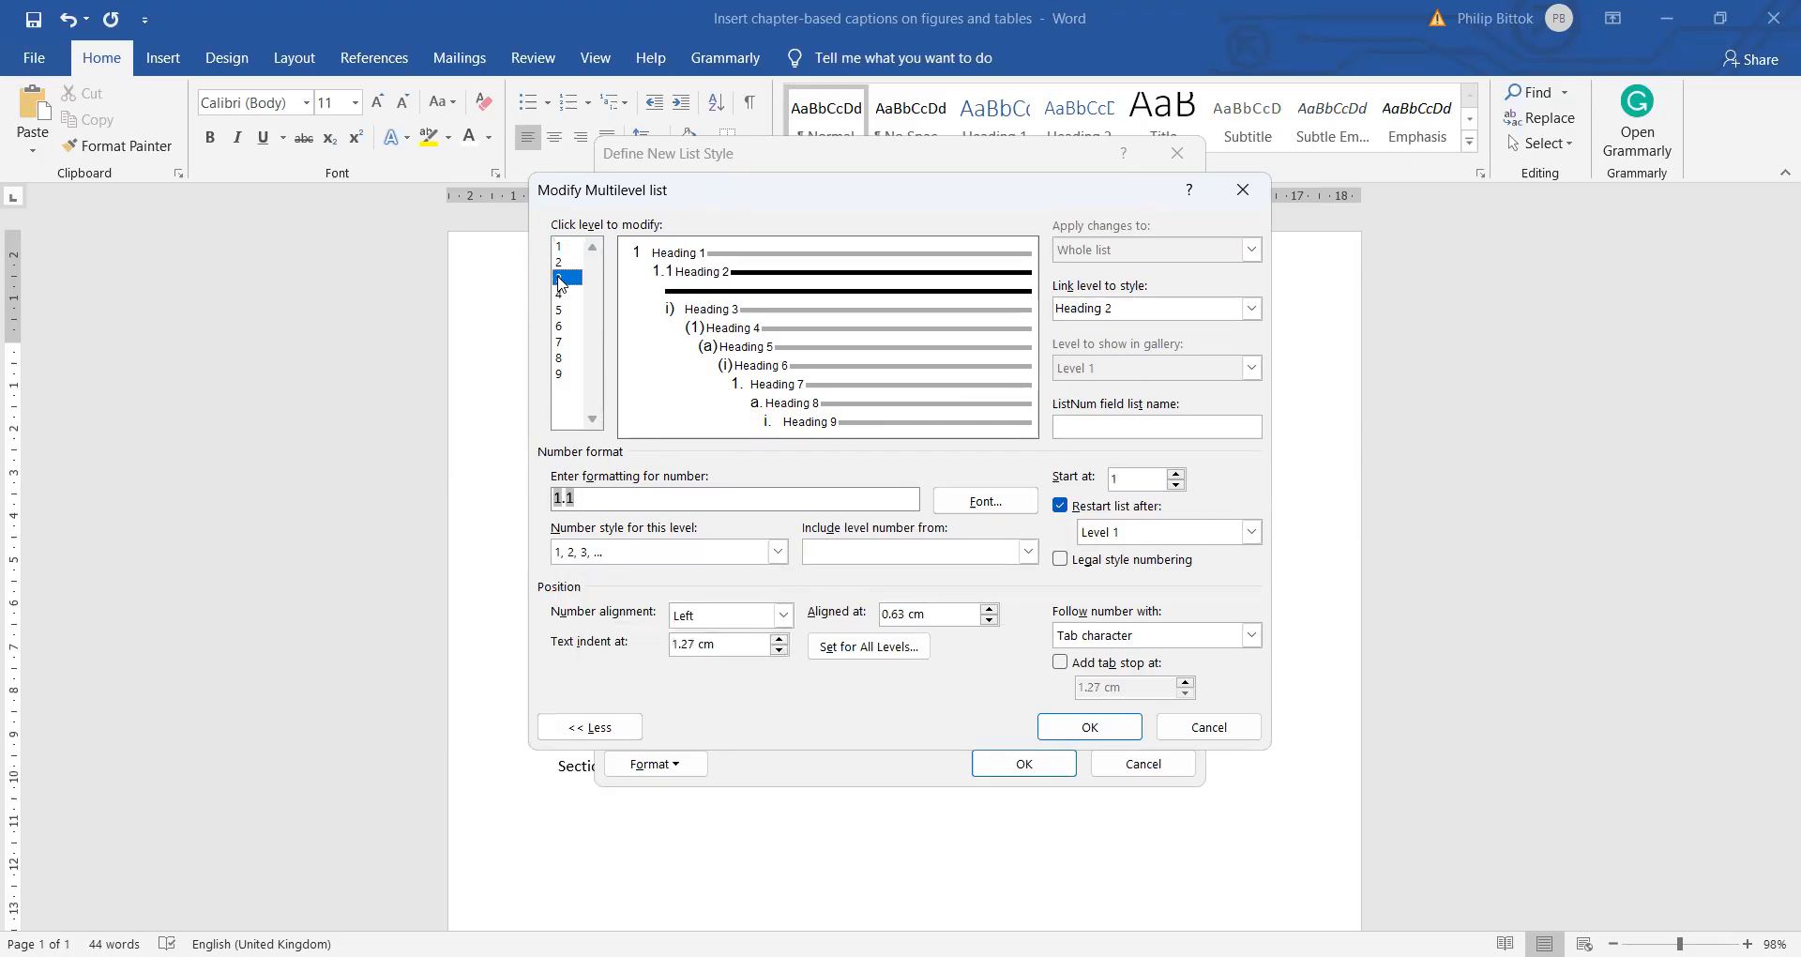
drag(567, 499, 489, 499)
key(Delete)
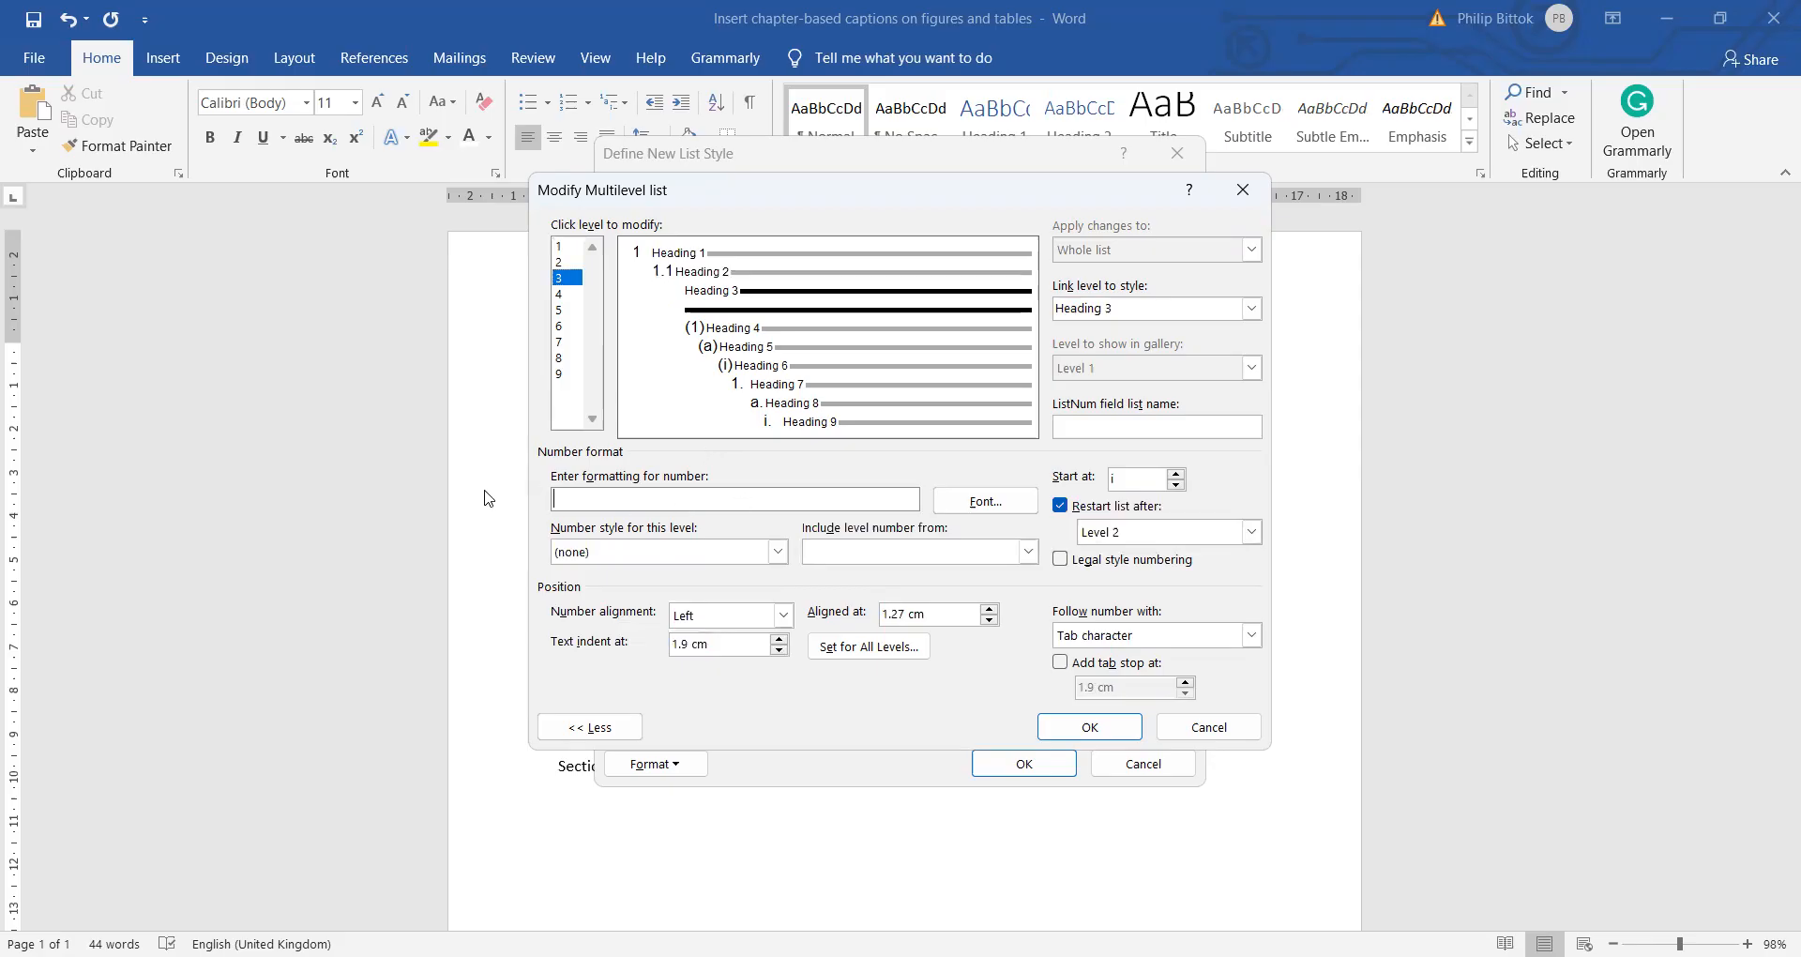
click(981, 558)
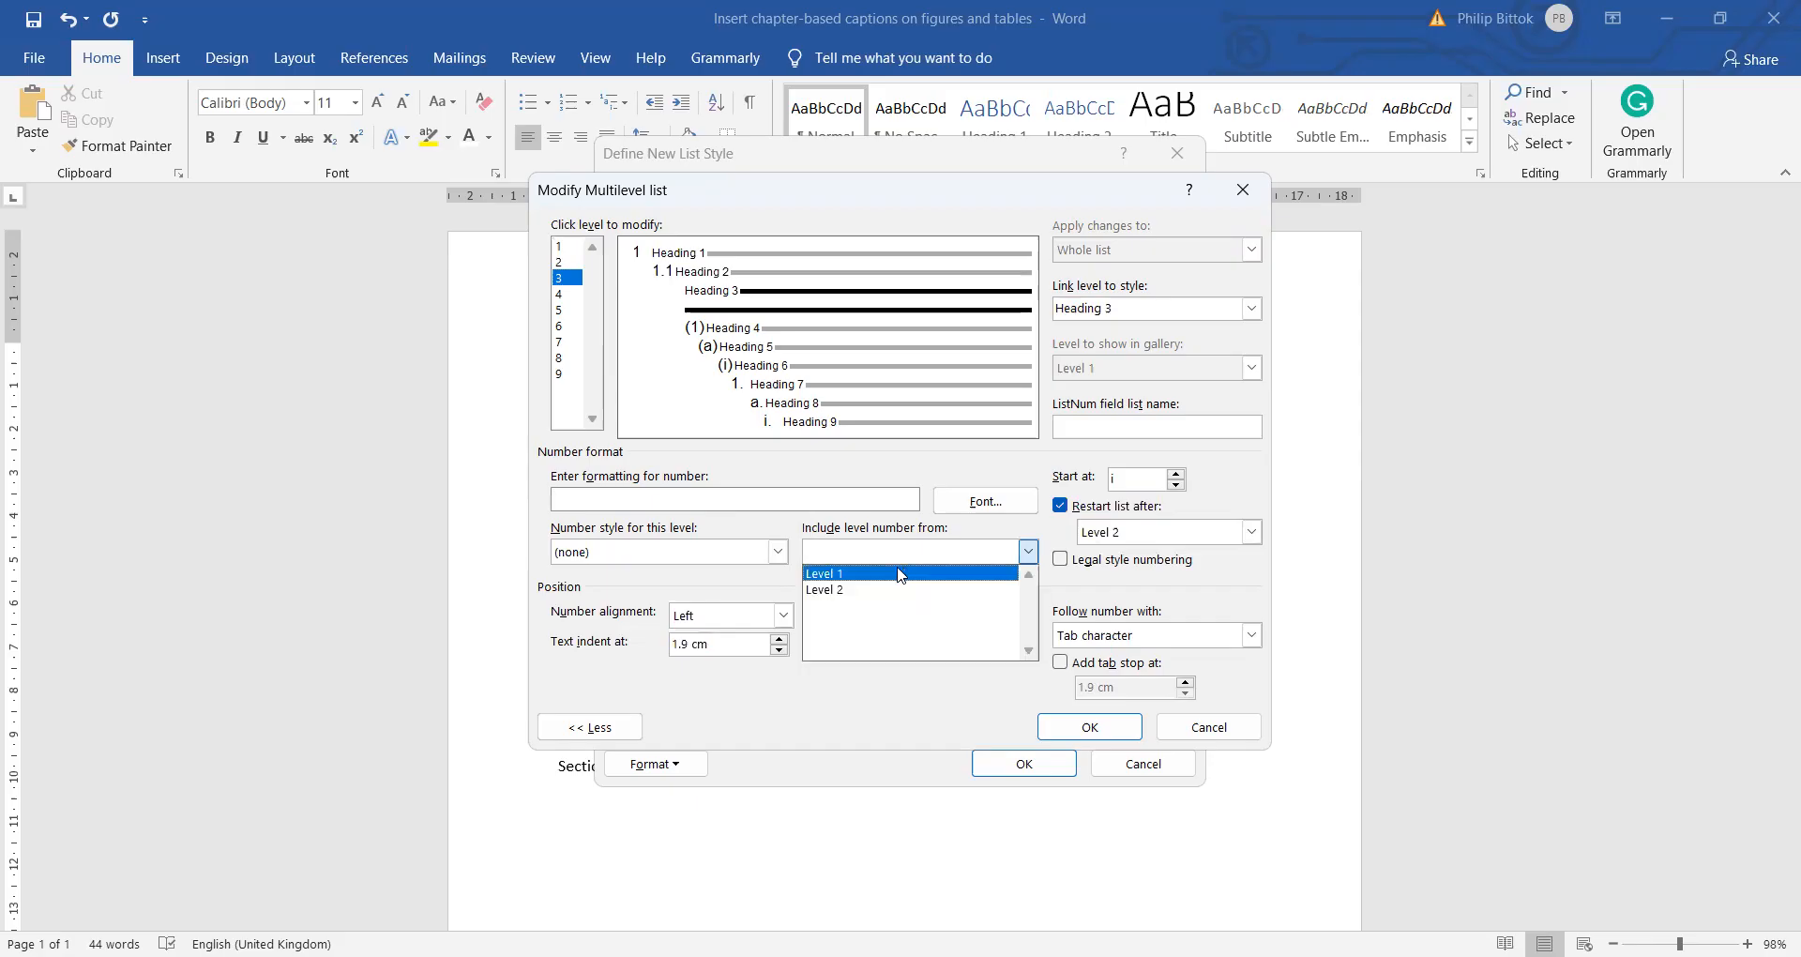
click(825, 573)
text(.)
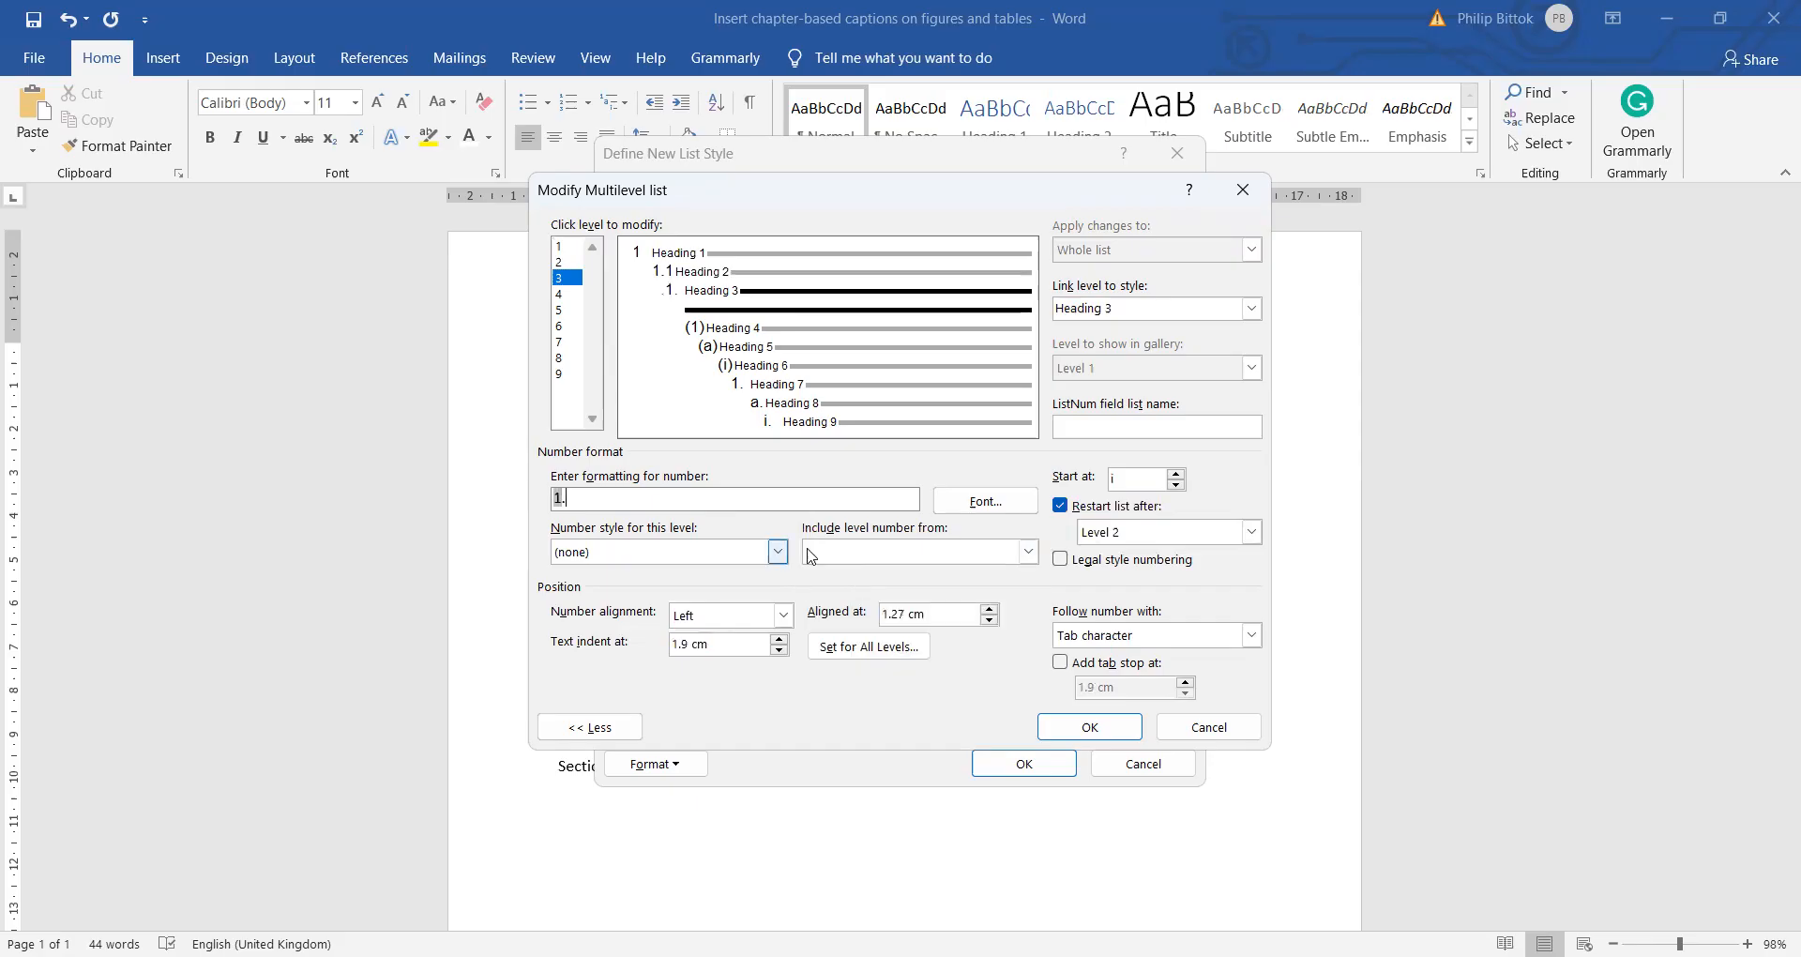
click(857, 559)
click(851, 590)
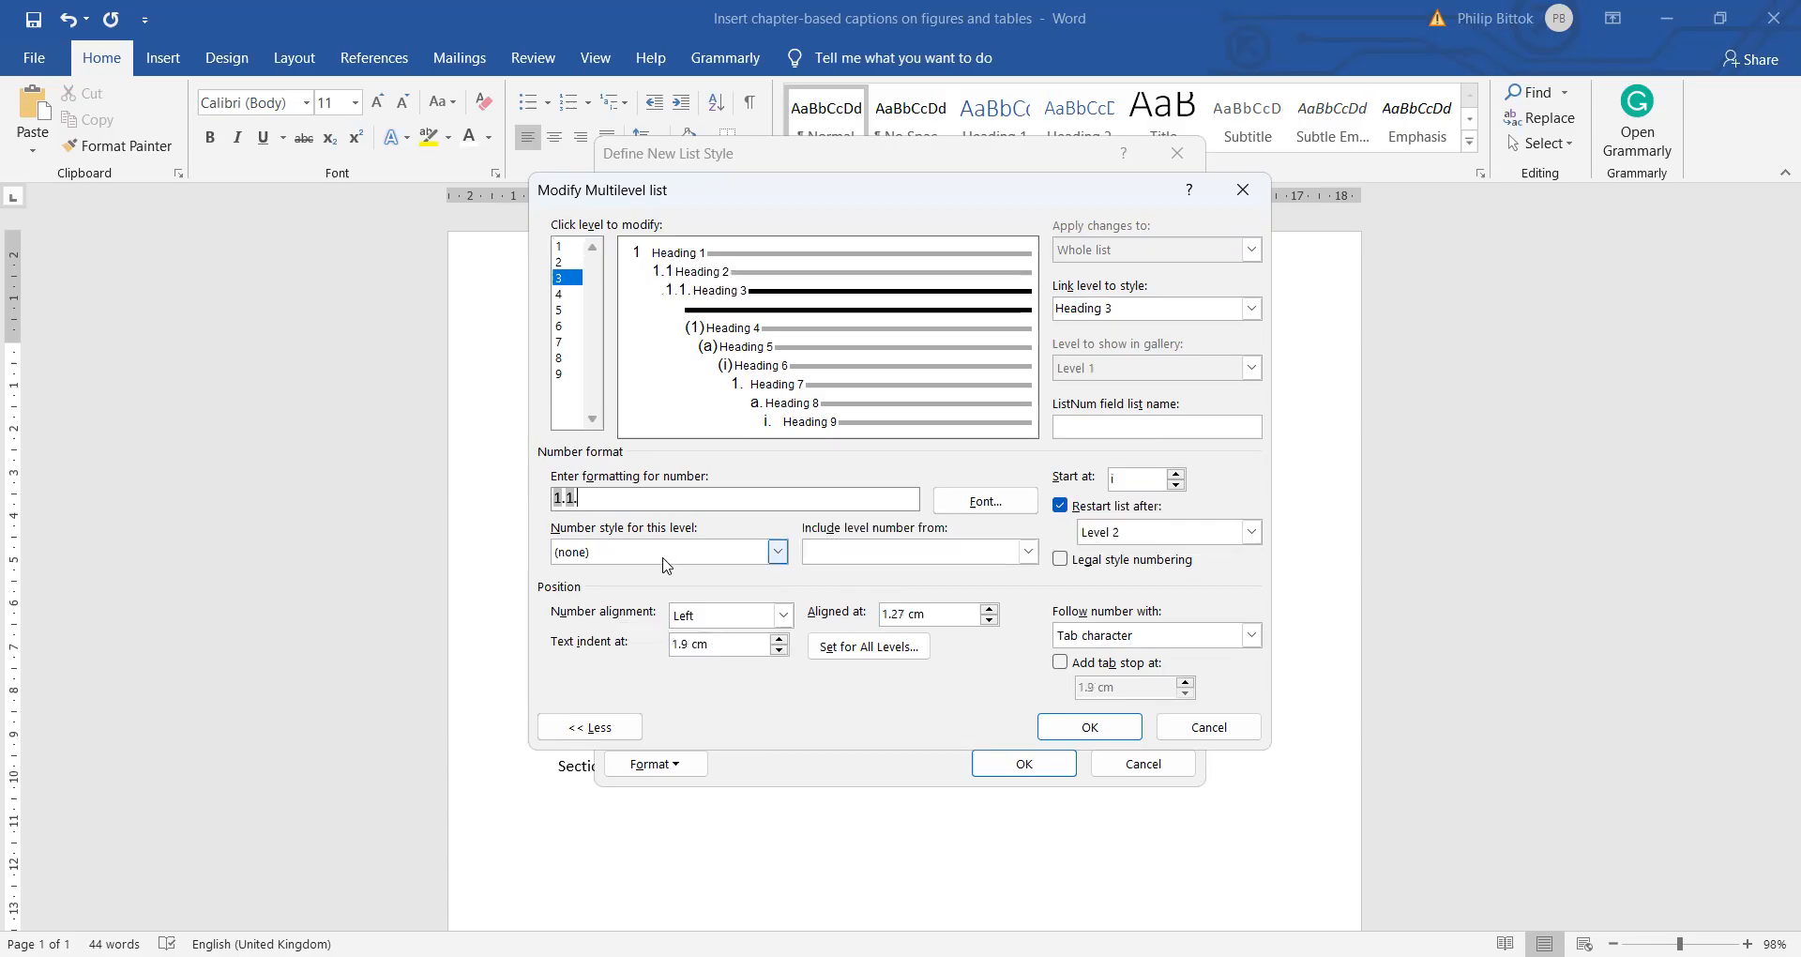
click(610, 582)
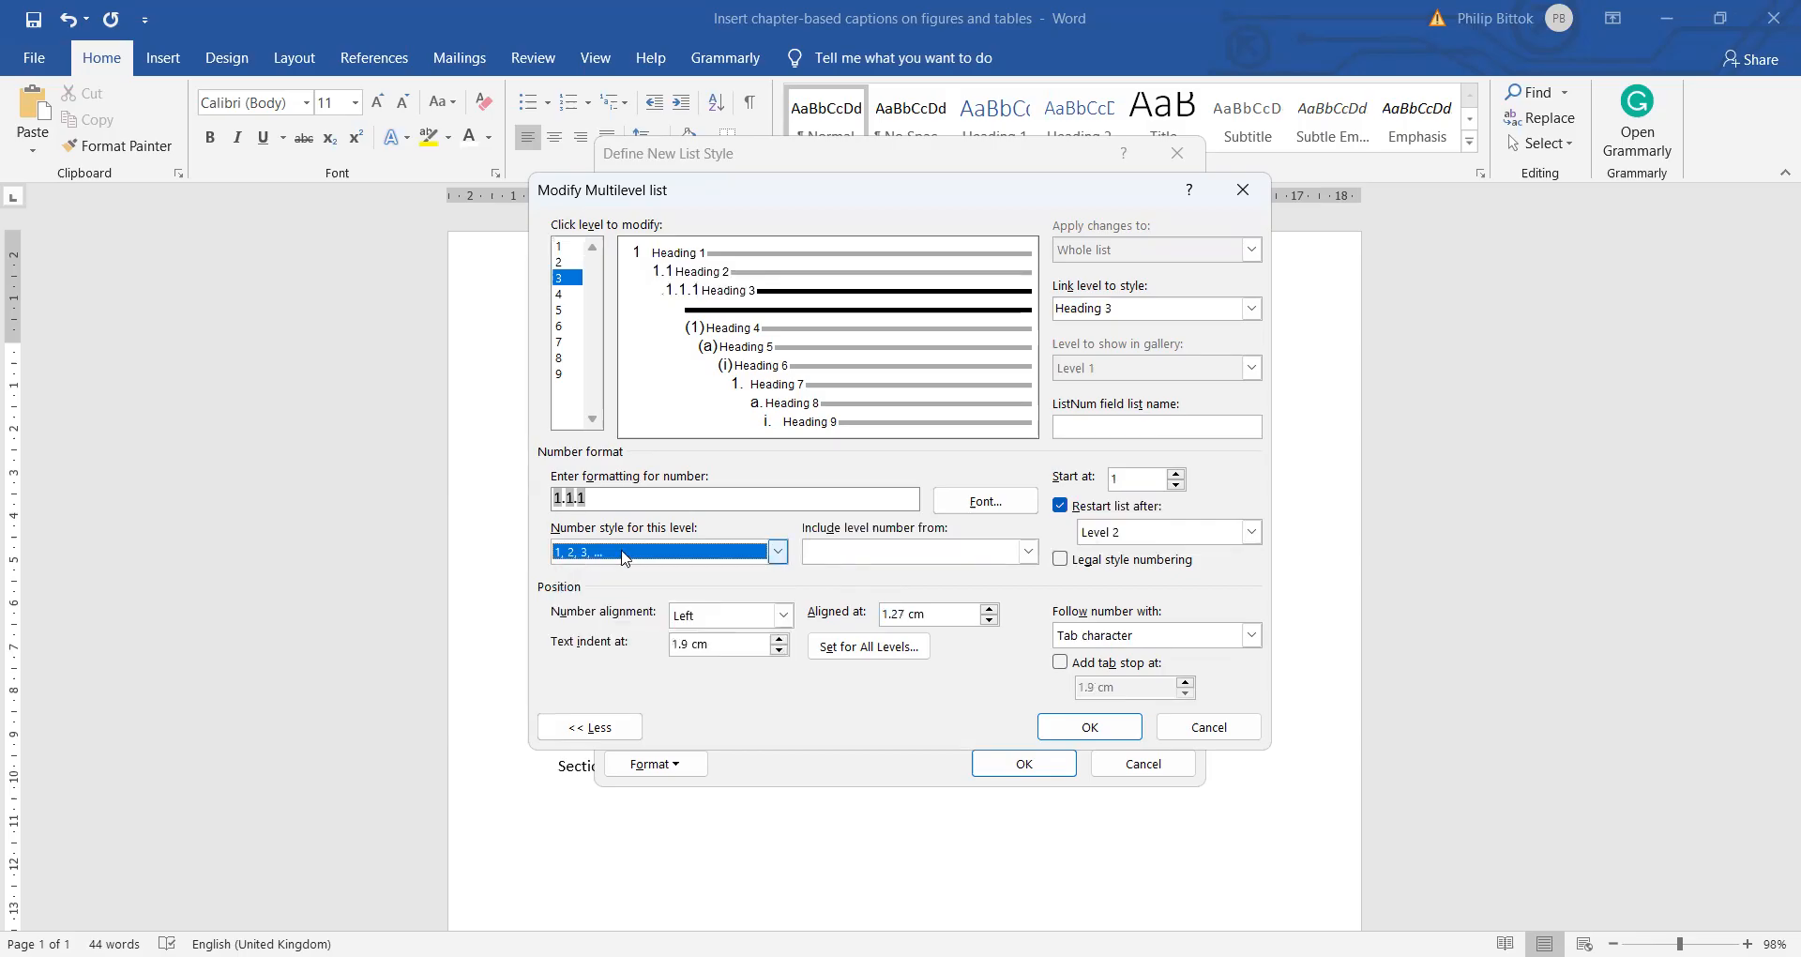
Replace level 4's bracketed number format with the numbers of levels 1 to 3 and its own 1, 2, 3, … number, giving 1.1.1.1.
click(566, 294)
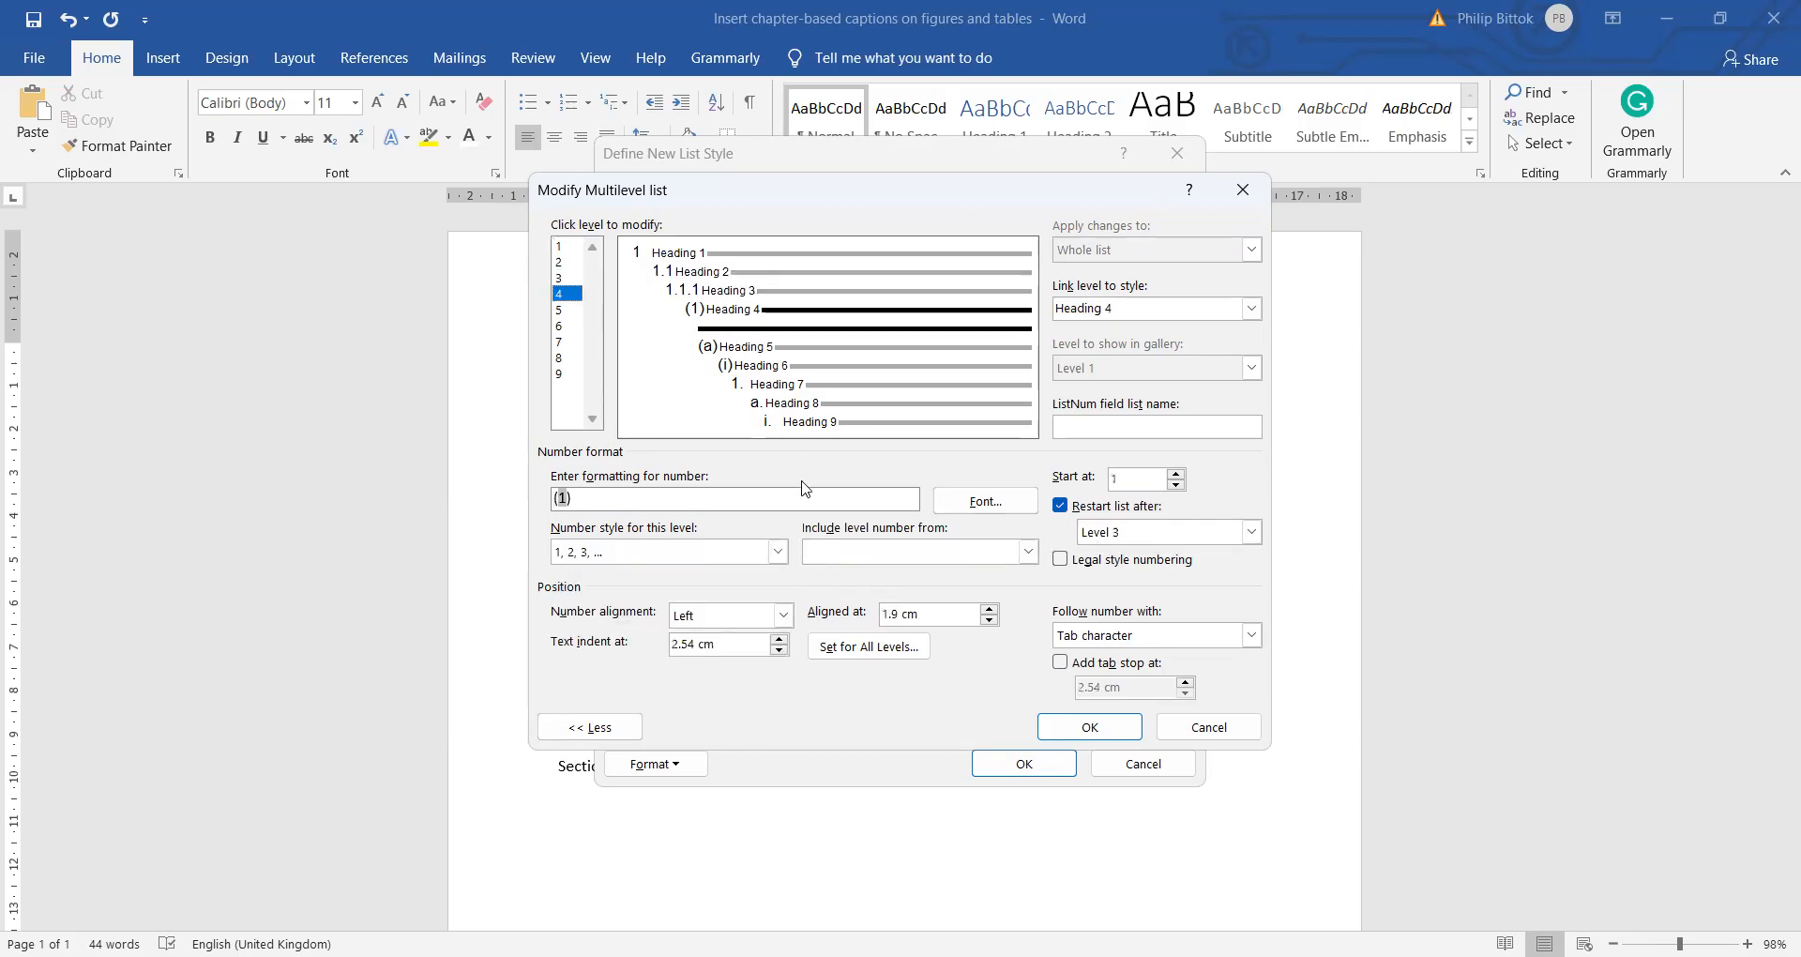
drag(610, 499, 546, 499)
key(Delete)
click(847, 555)
click(839, 574)
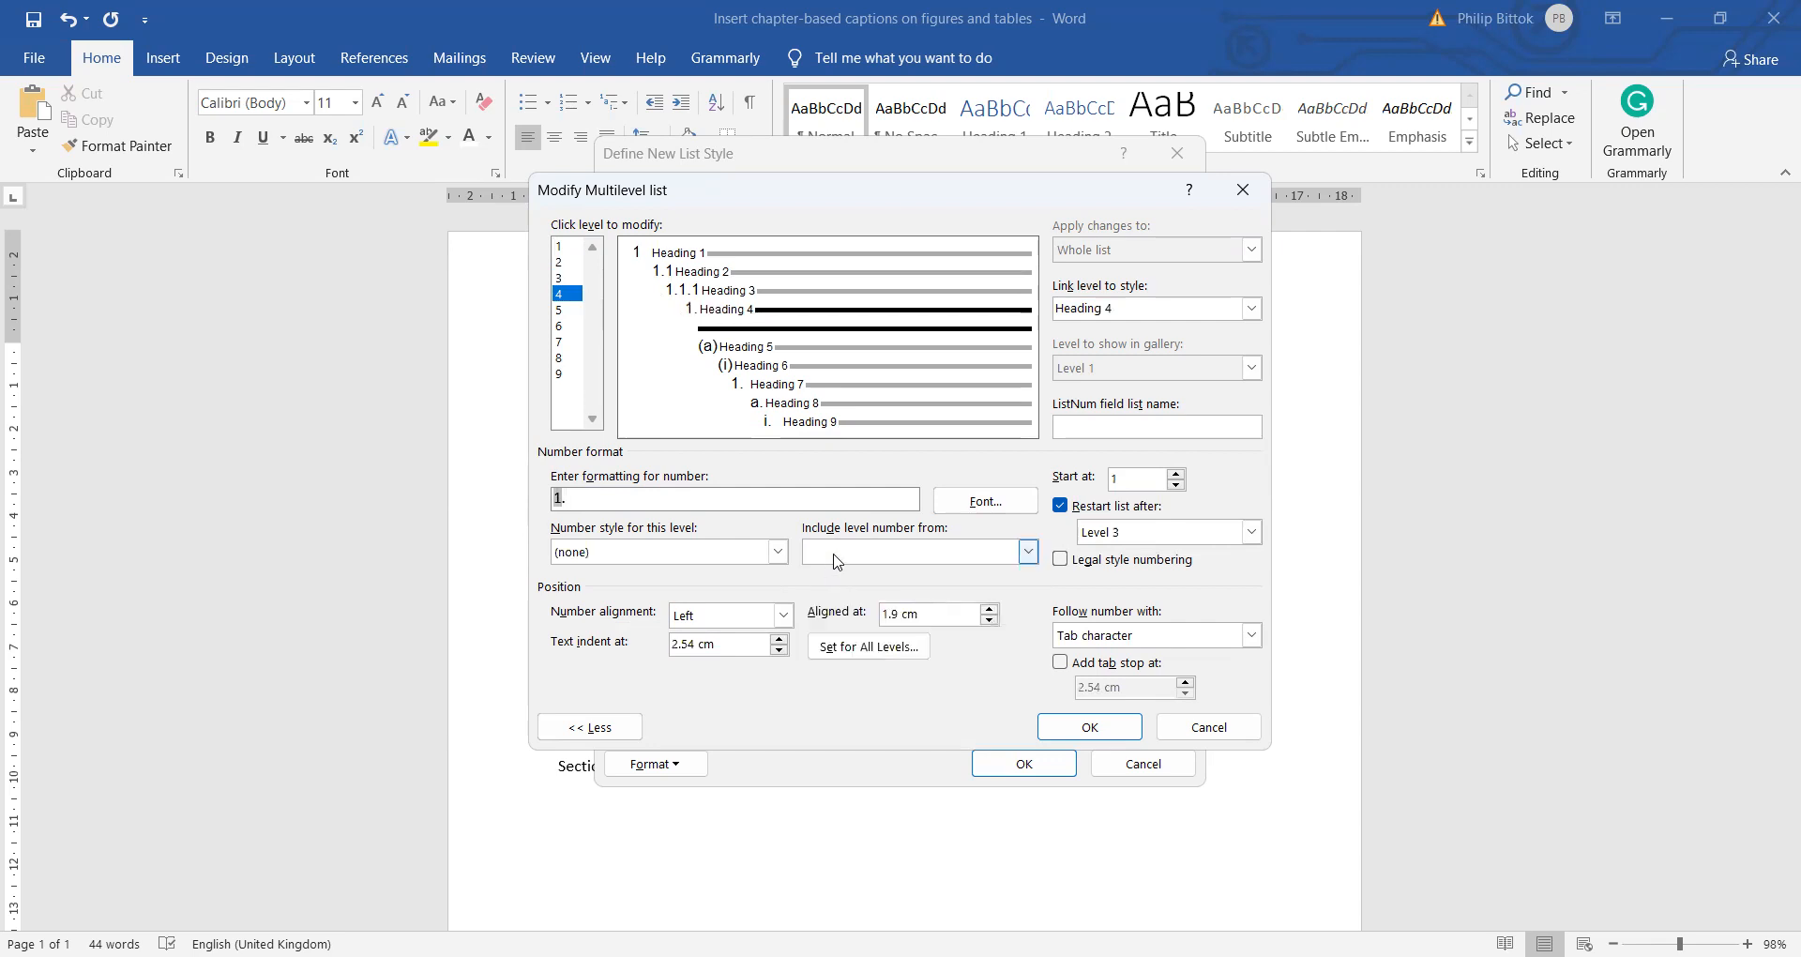
click(834, 556)
click(830, 589)
click(842, 554)
click(847, 606)
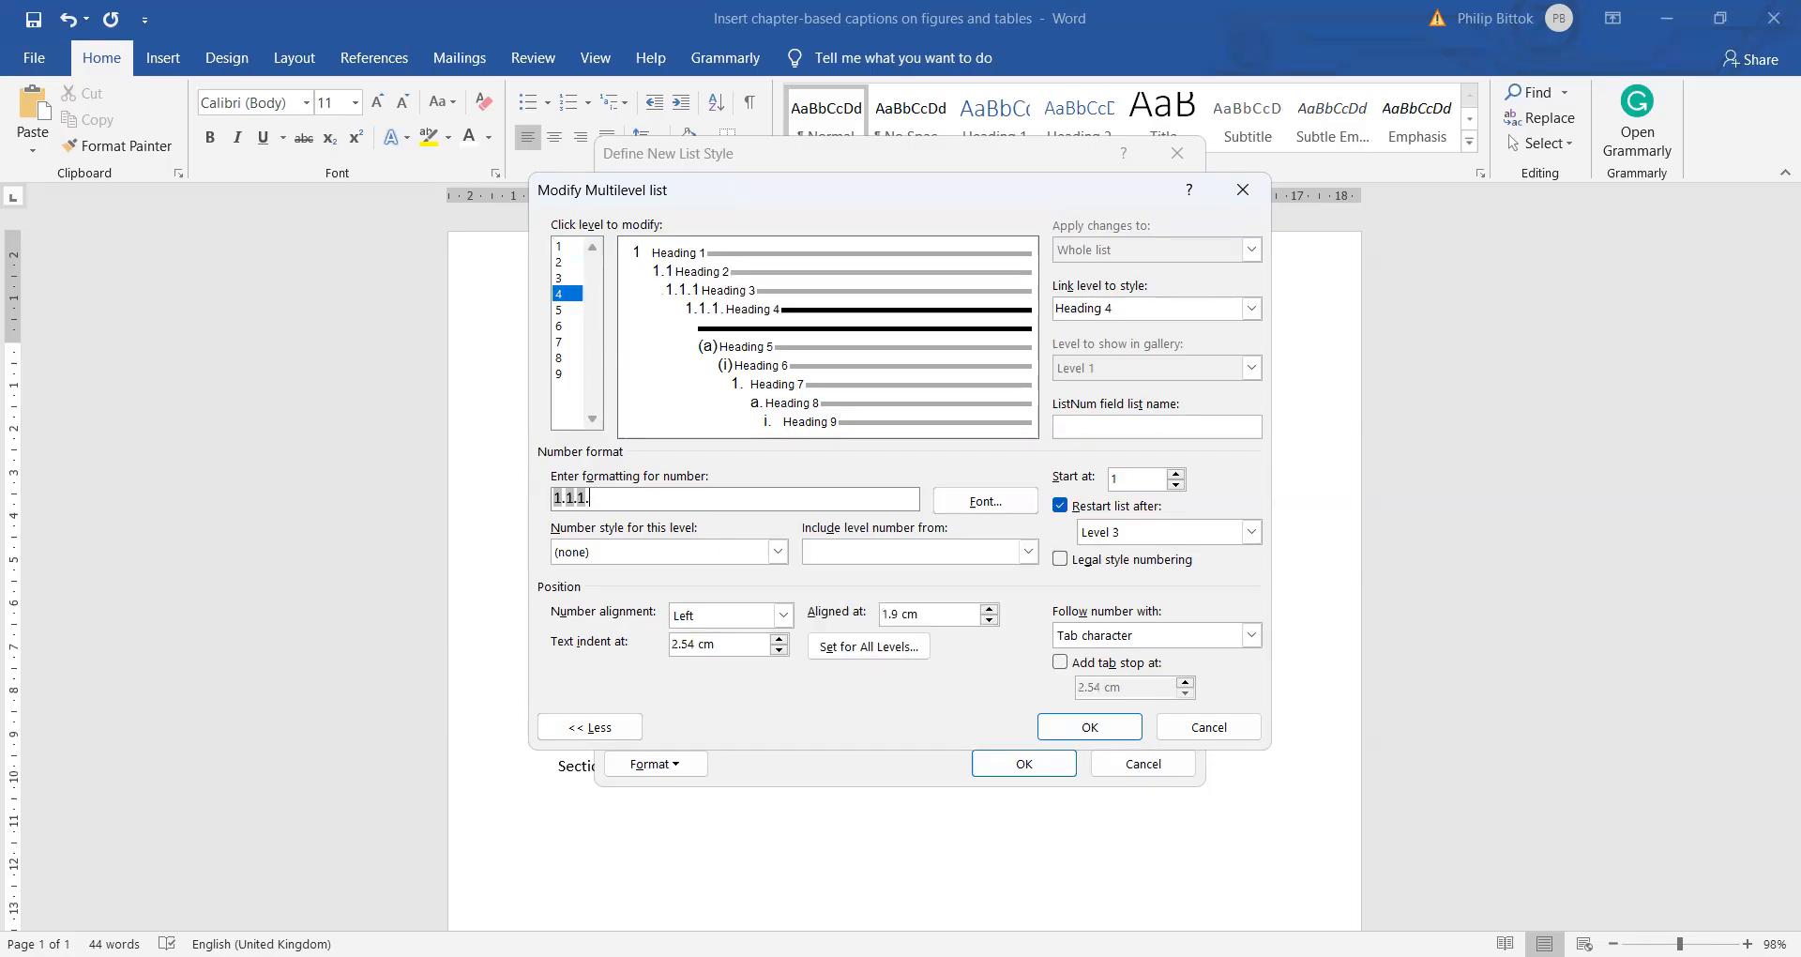
click(696, 553)
click(601, 593)
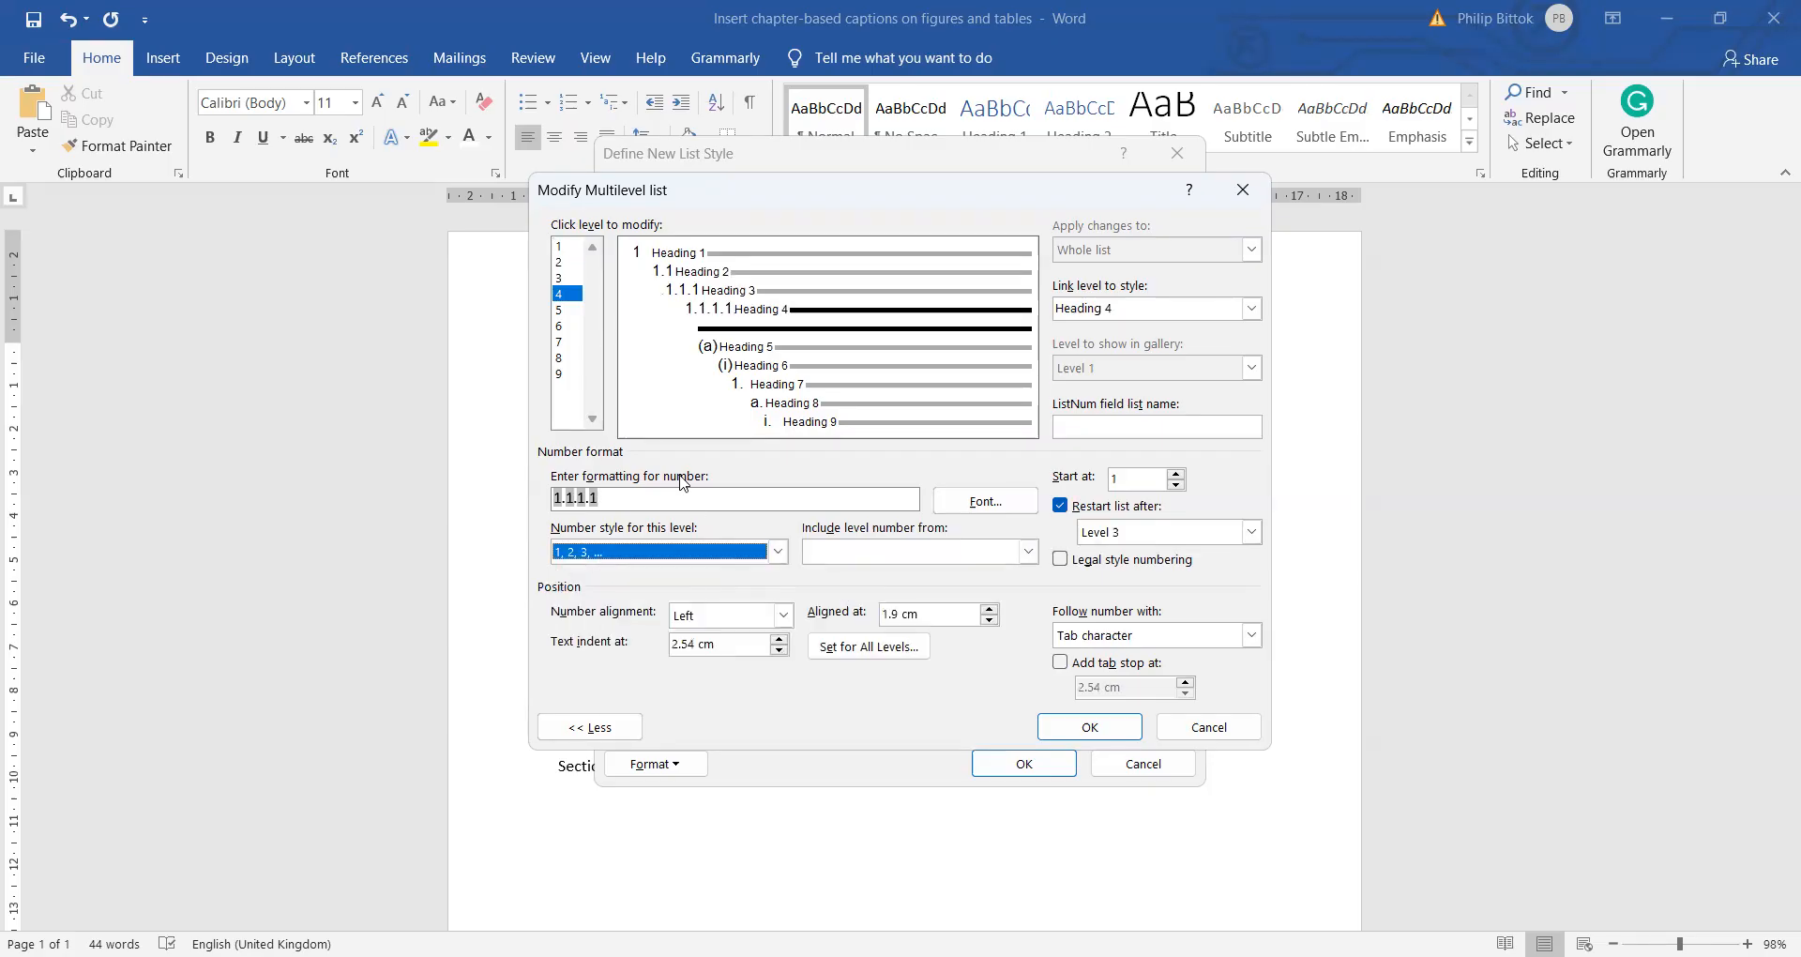
Extend the same period-separated cumulative 1, 2, 3, … numbering through levels 5 to 9 and accept the new list style.
click(563, 313)
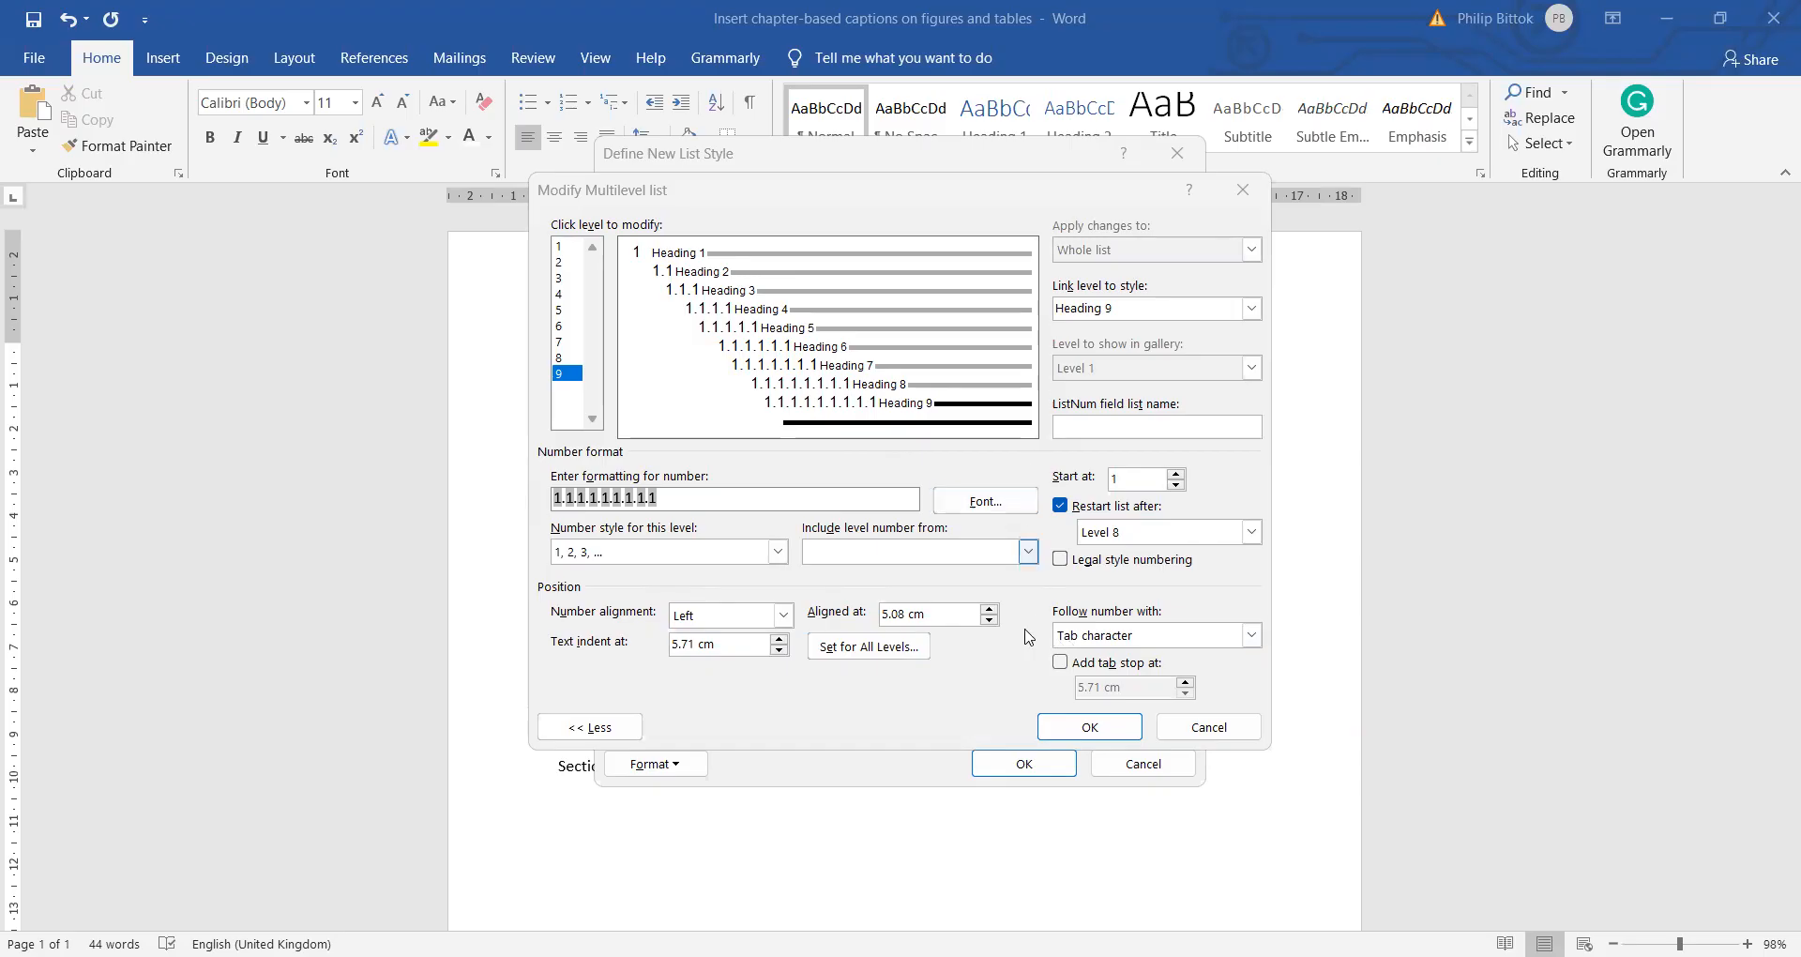
click(1024, 755)
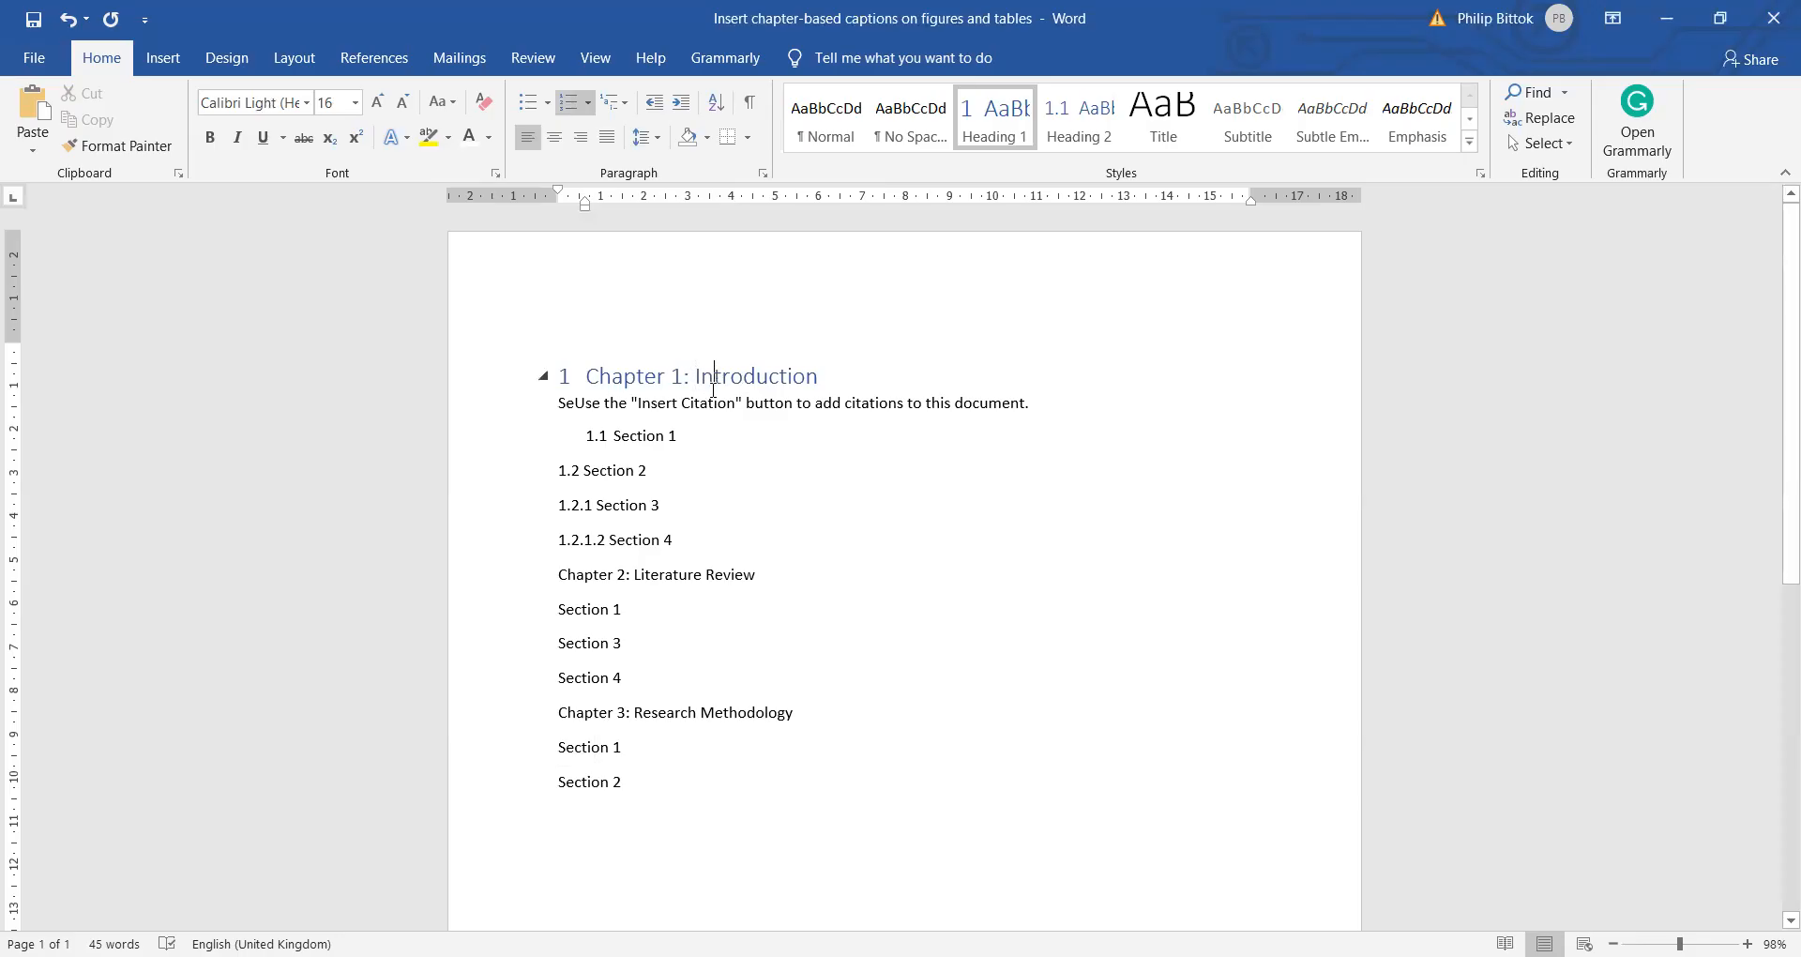
Apply the Heading 1 style to the Chapter 2: Literature Review and Chapter 3: Research Methodology lines.
click(631, 574)
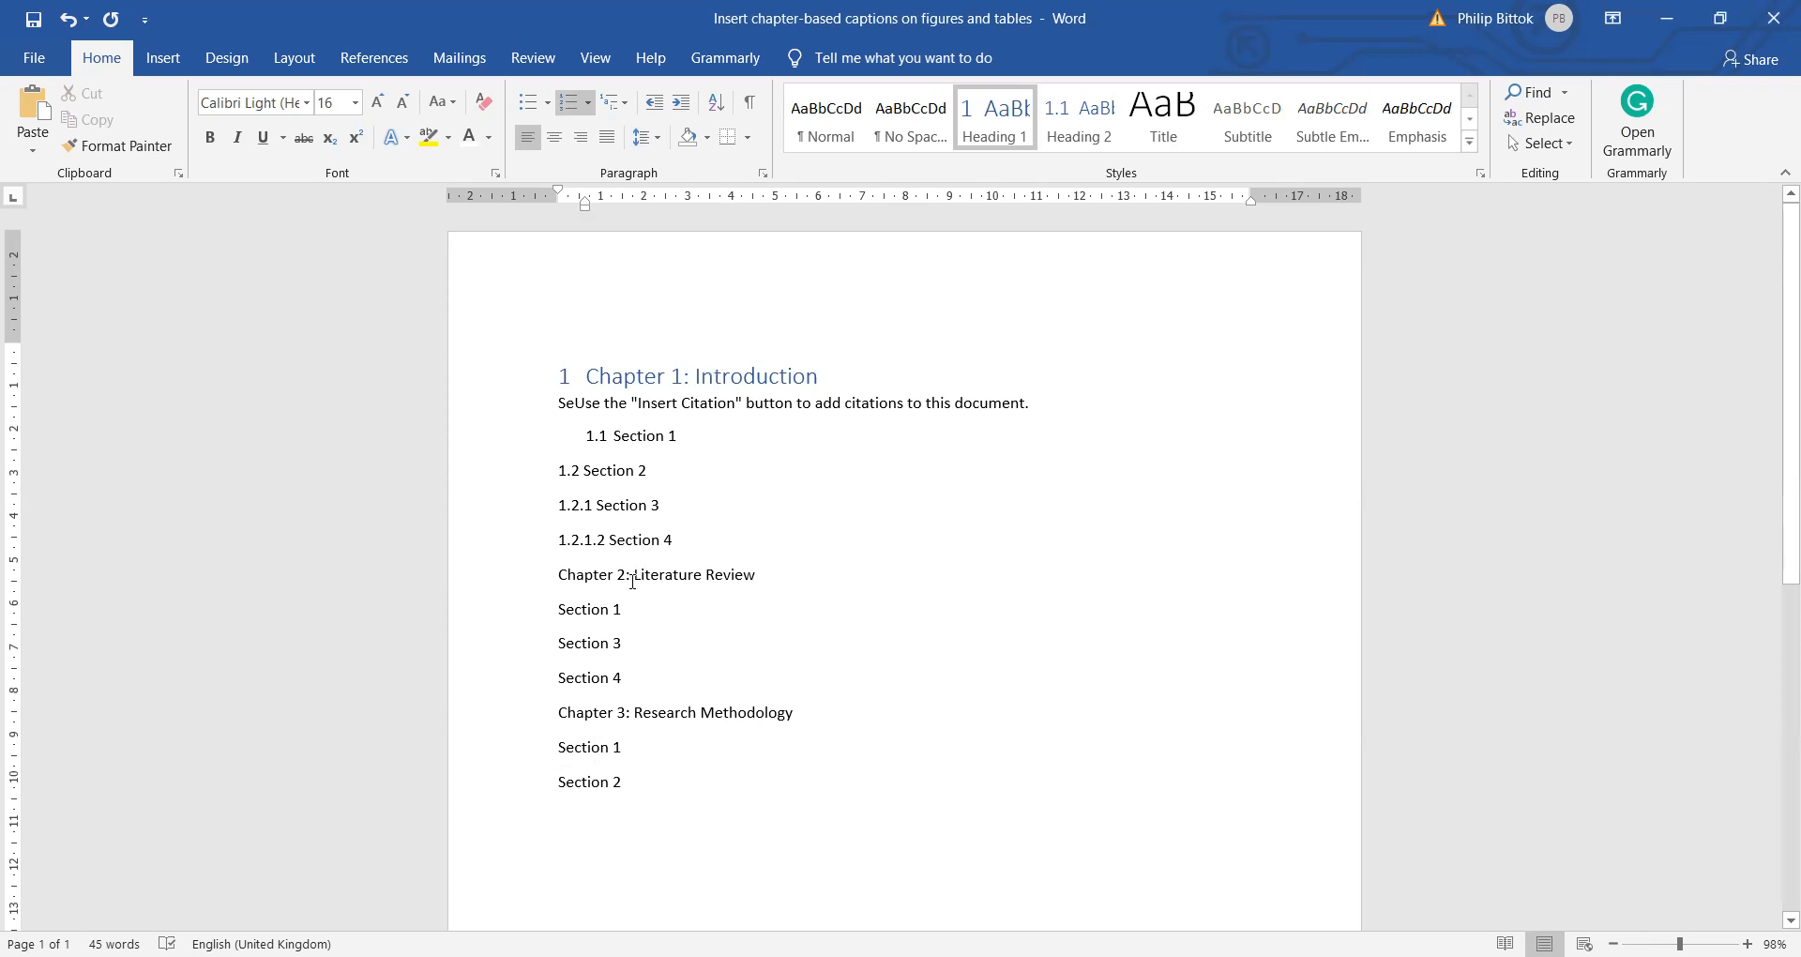
click(988, 131)
scroll(715, 362, down, 3)
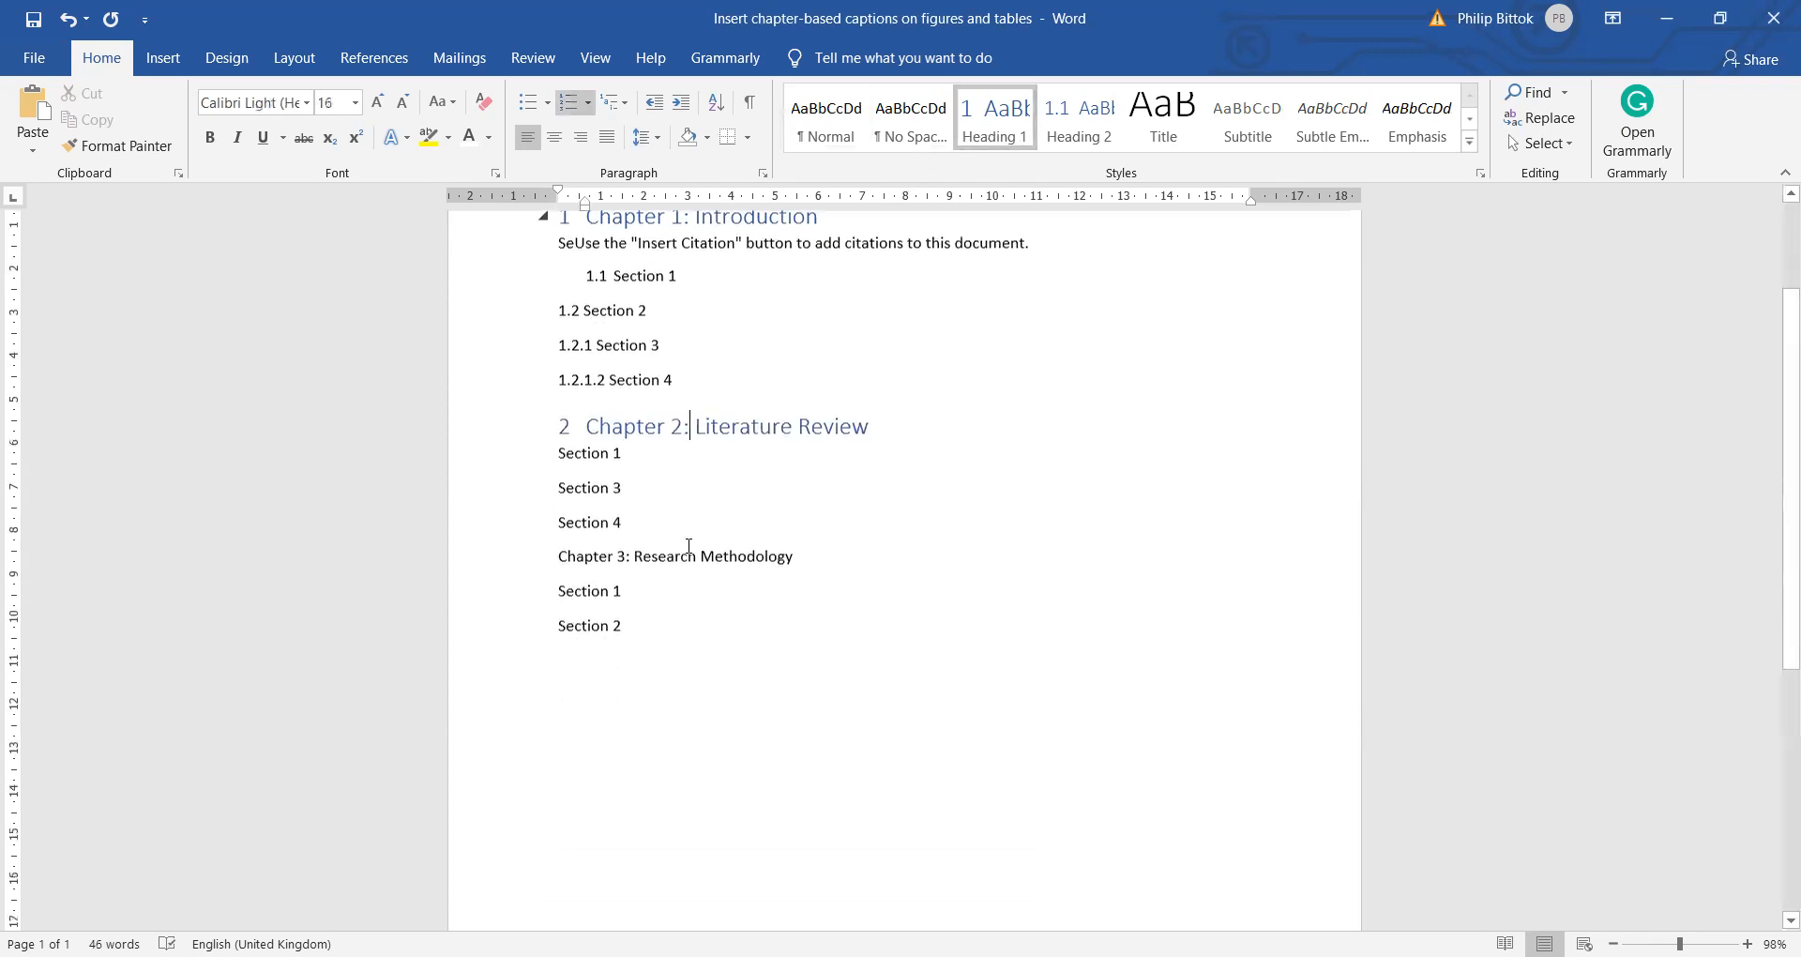
click(629, 559)
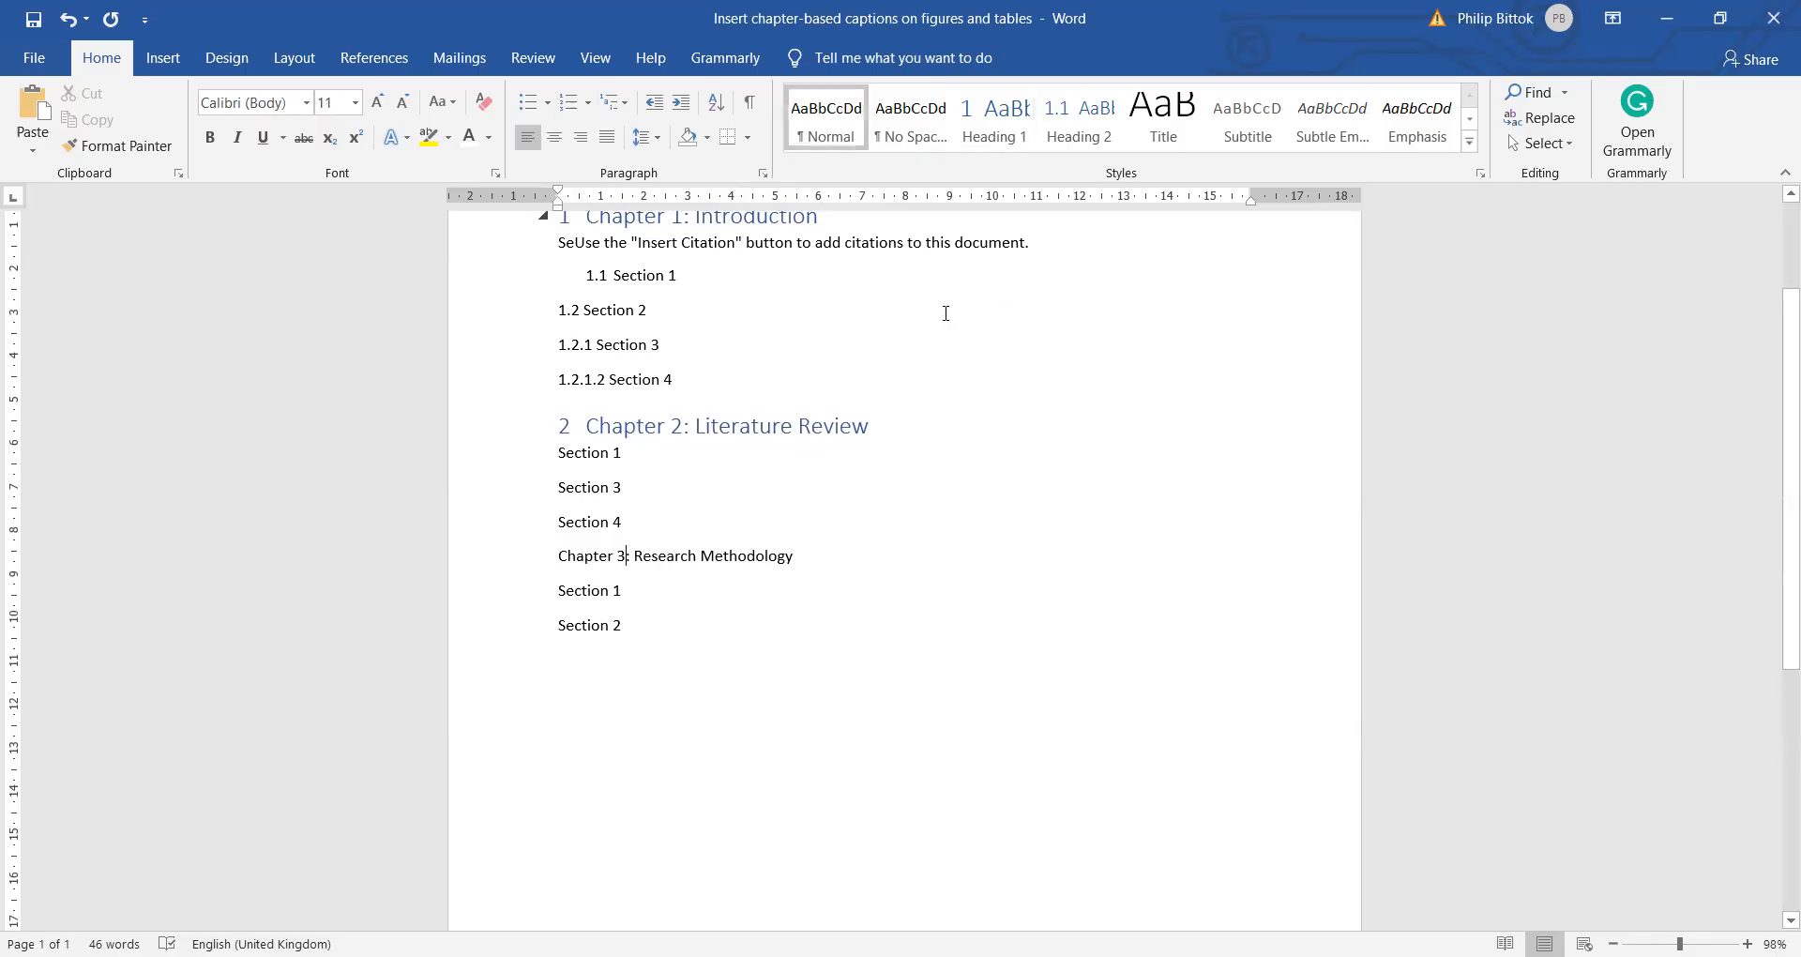
click(1005, 125)
scroll(723, 419, up, 3)
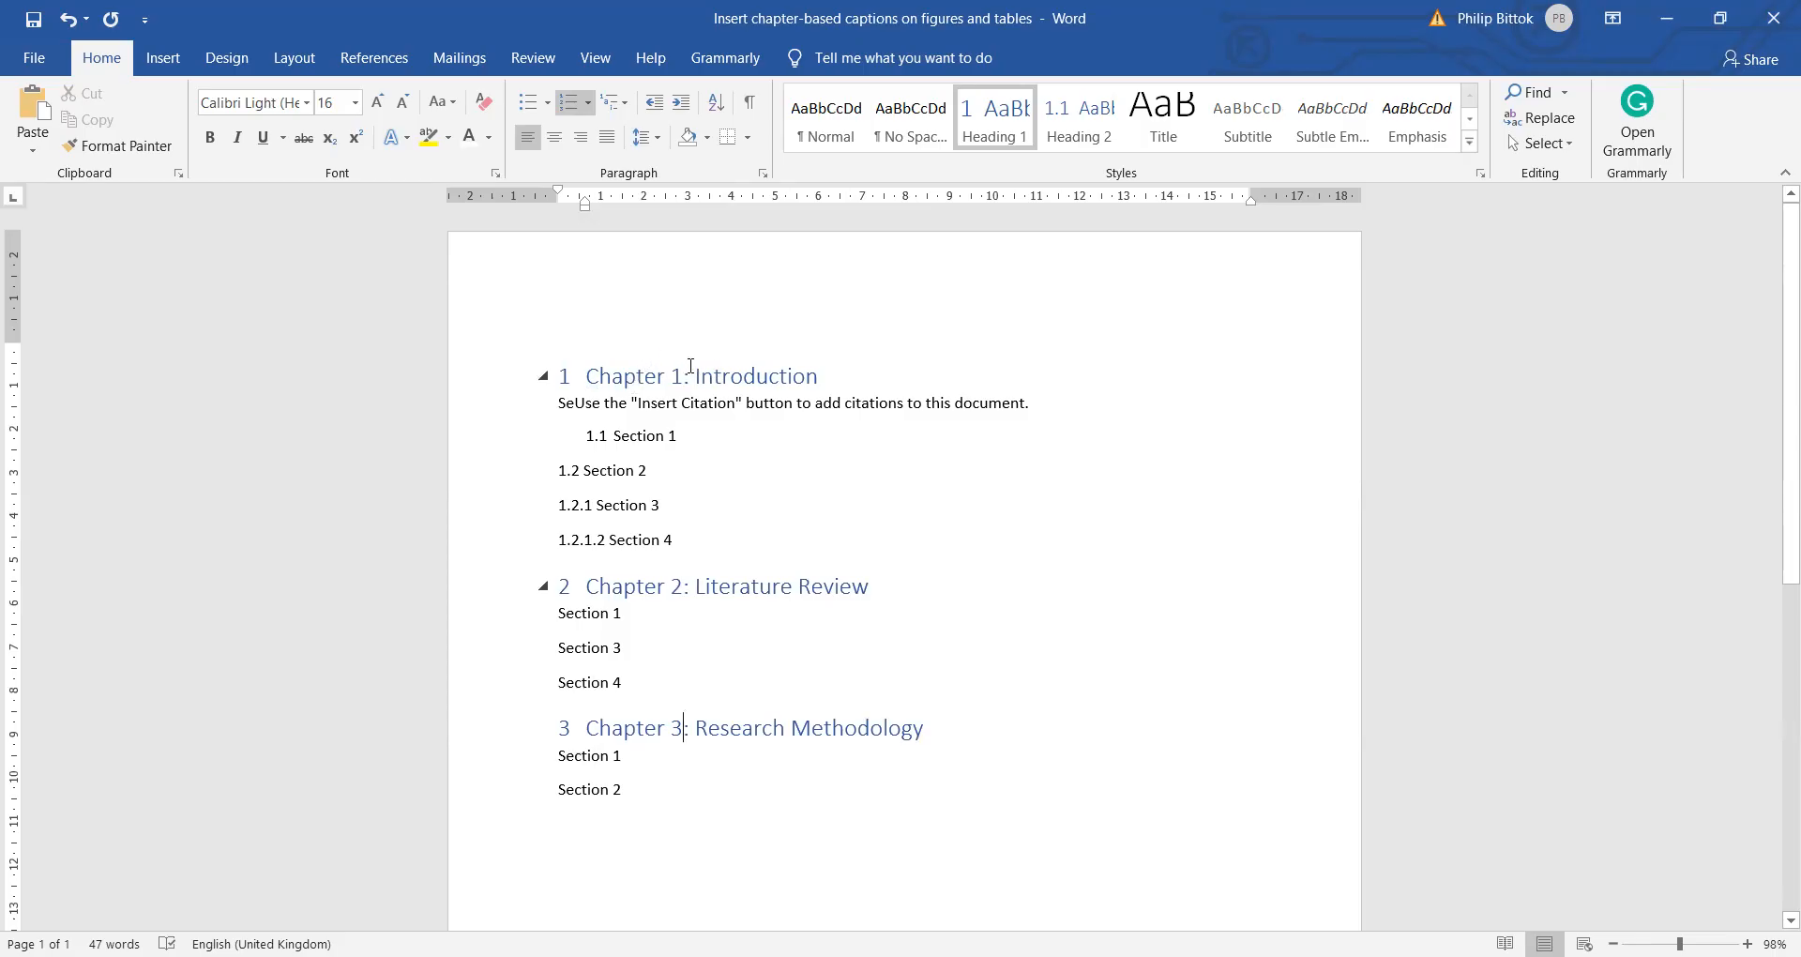
click(637, 378)
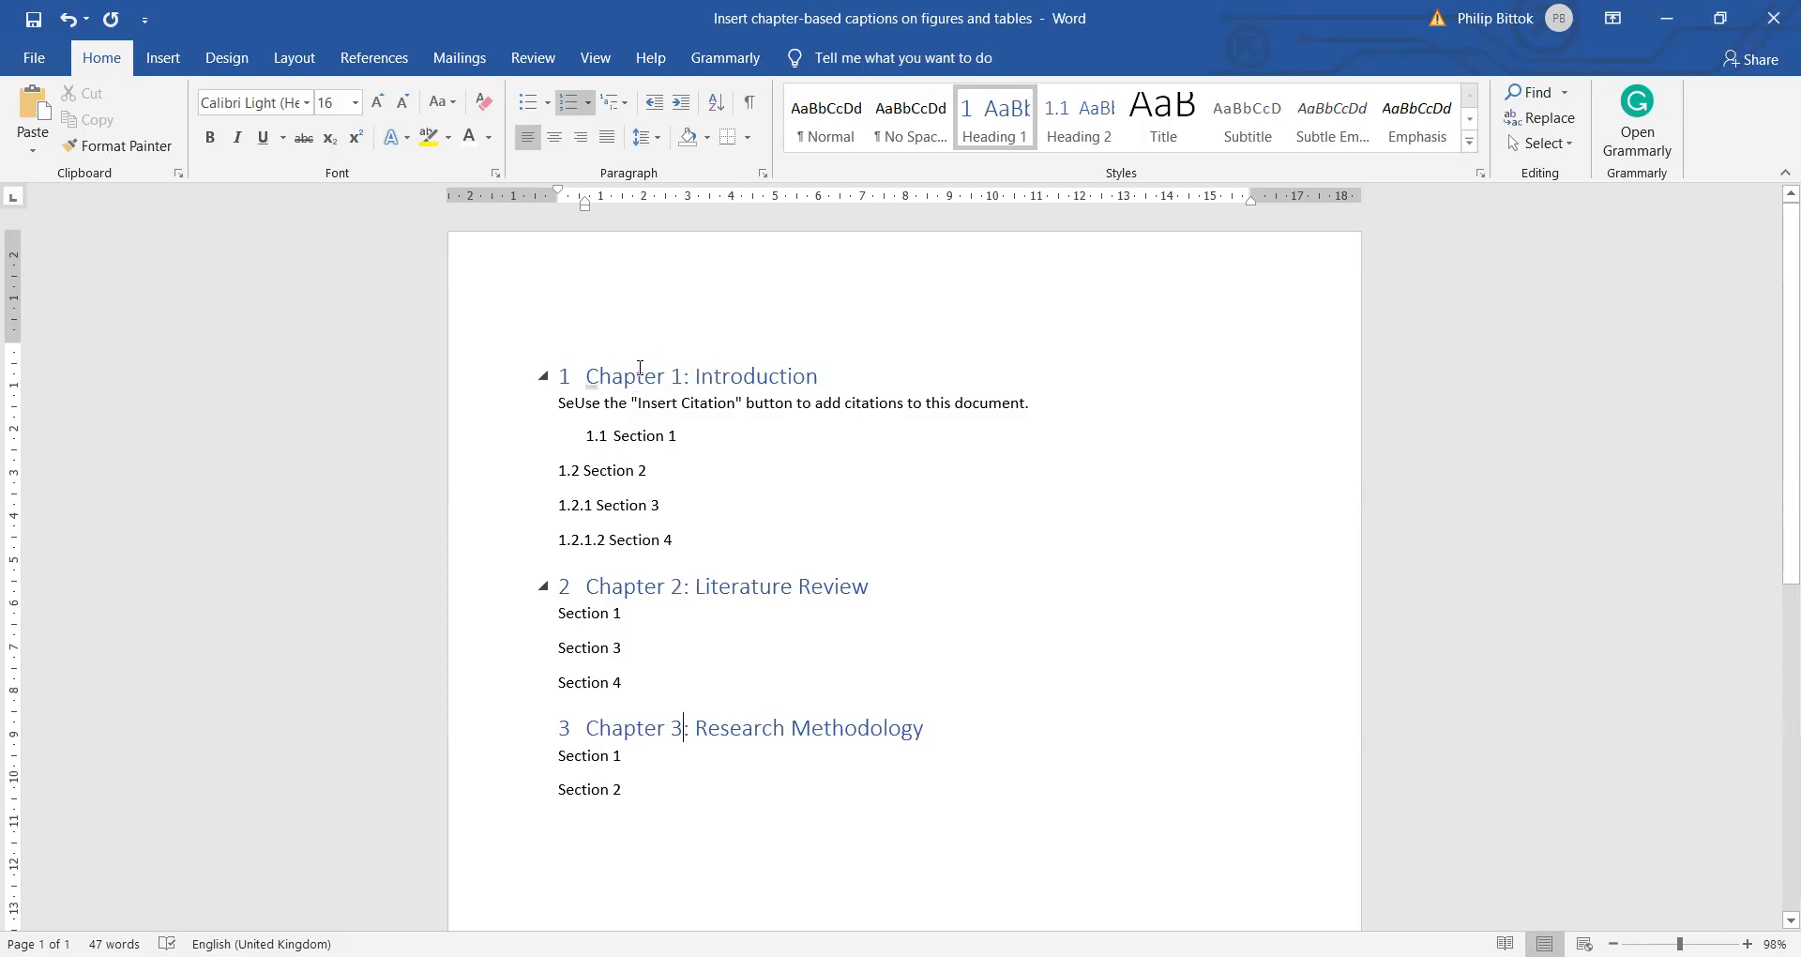
right_click(996, 124)
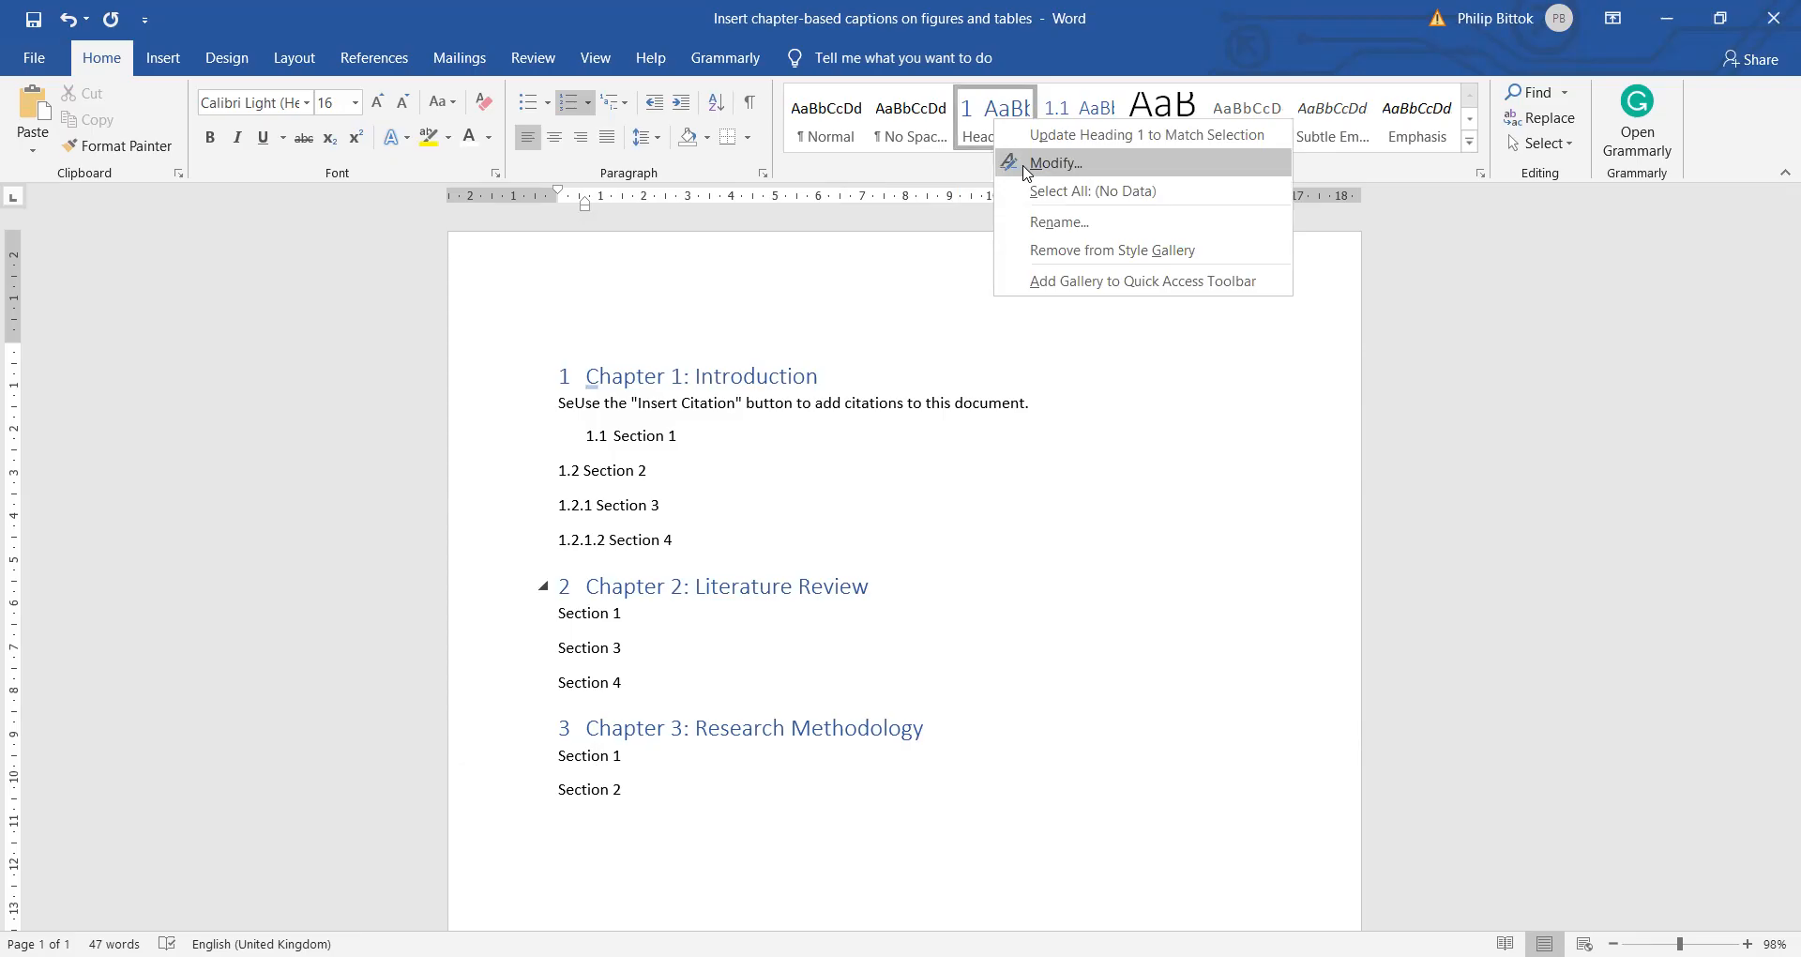
key(Escape)
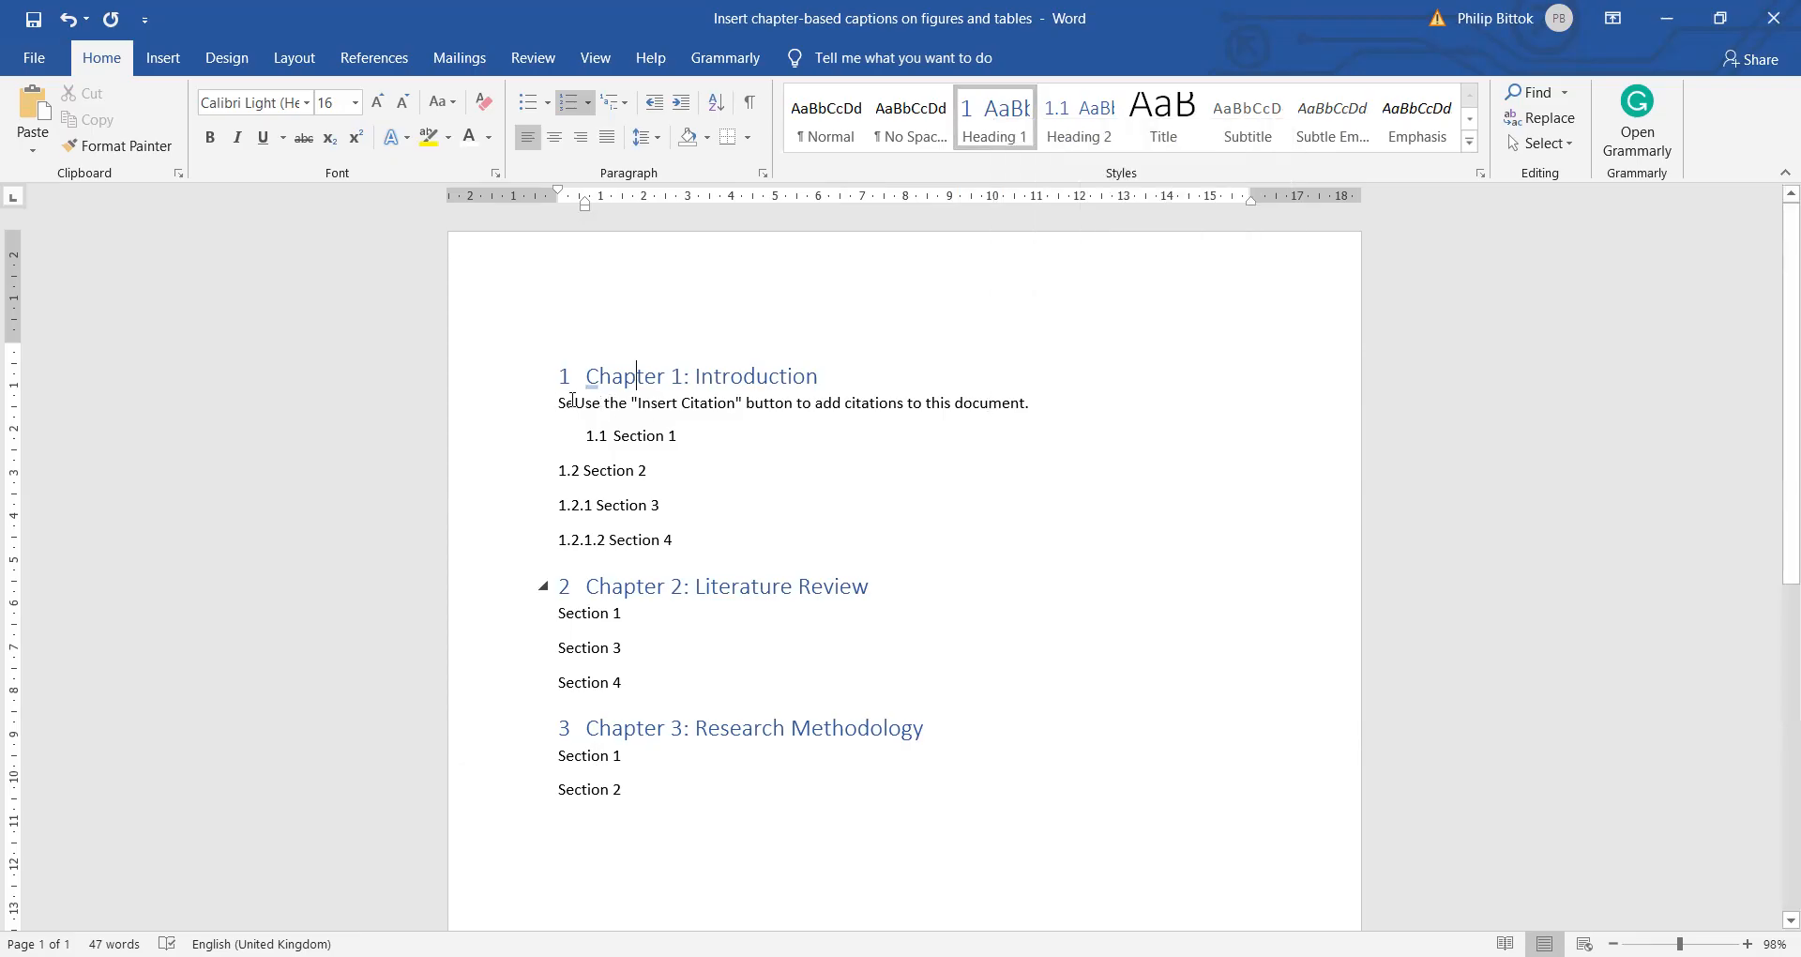
Modify the Heading 1 style to use the Times New Roman font at size 14.
click(700, 378)
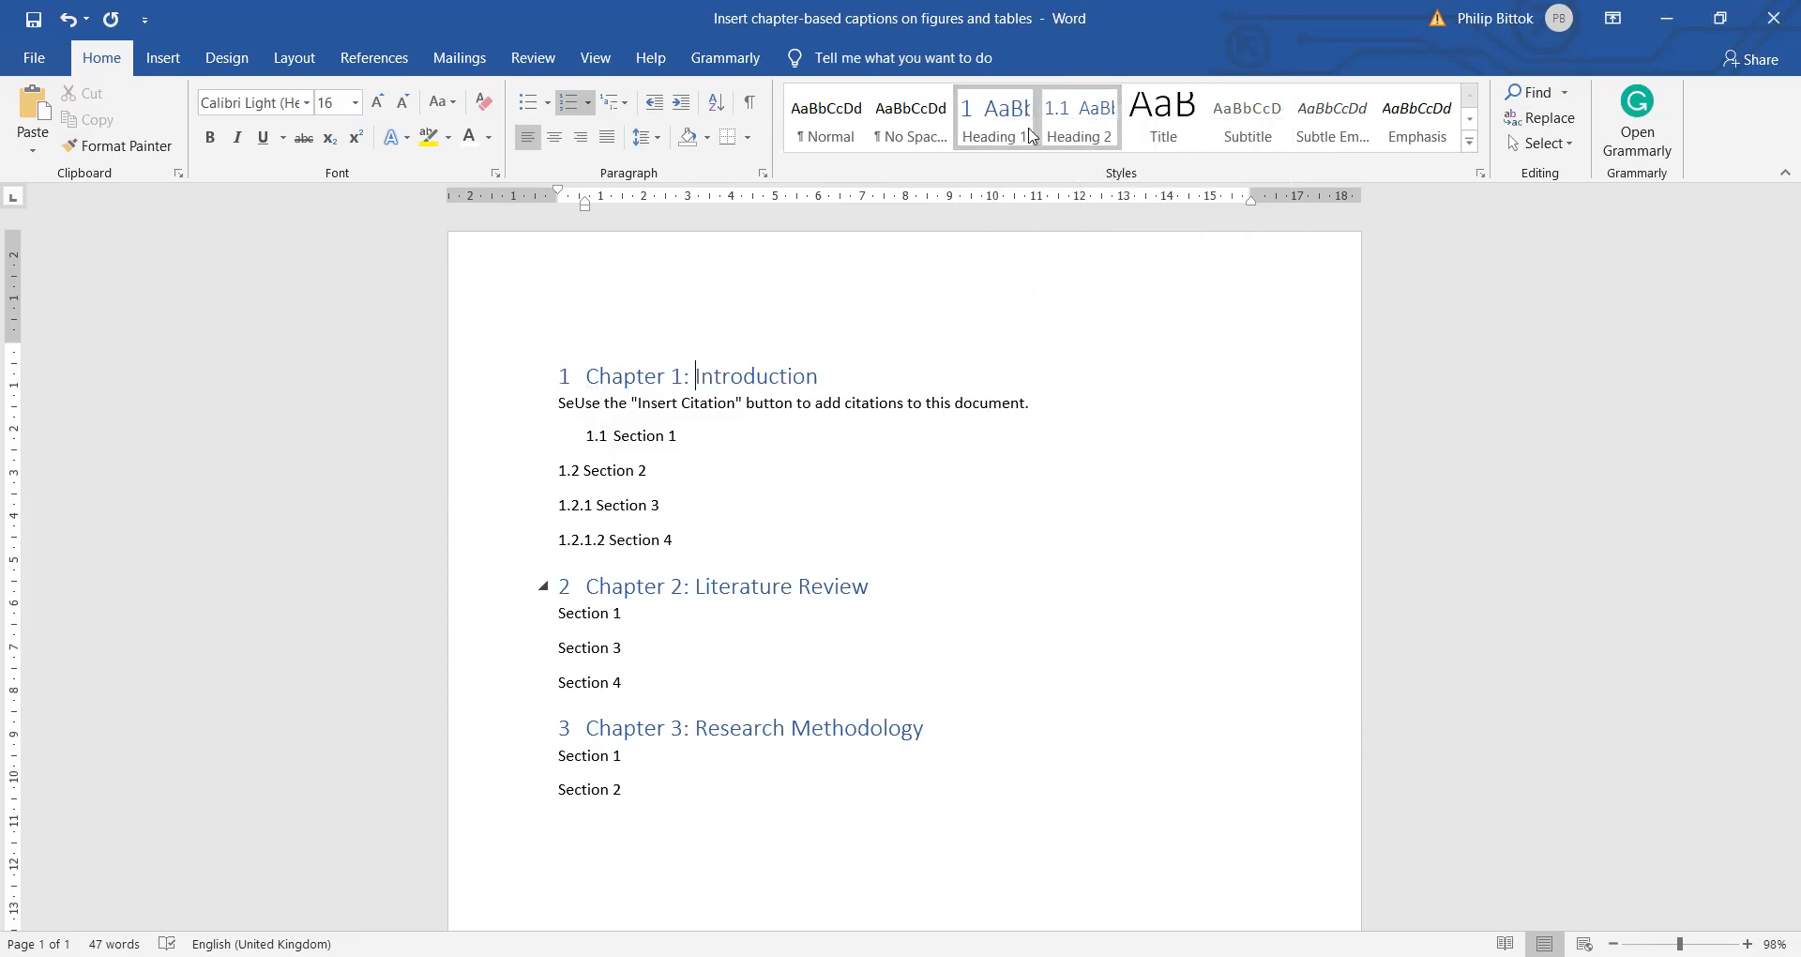
right_click(994, 129)
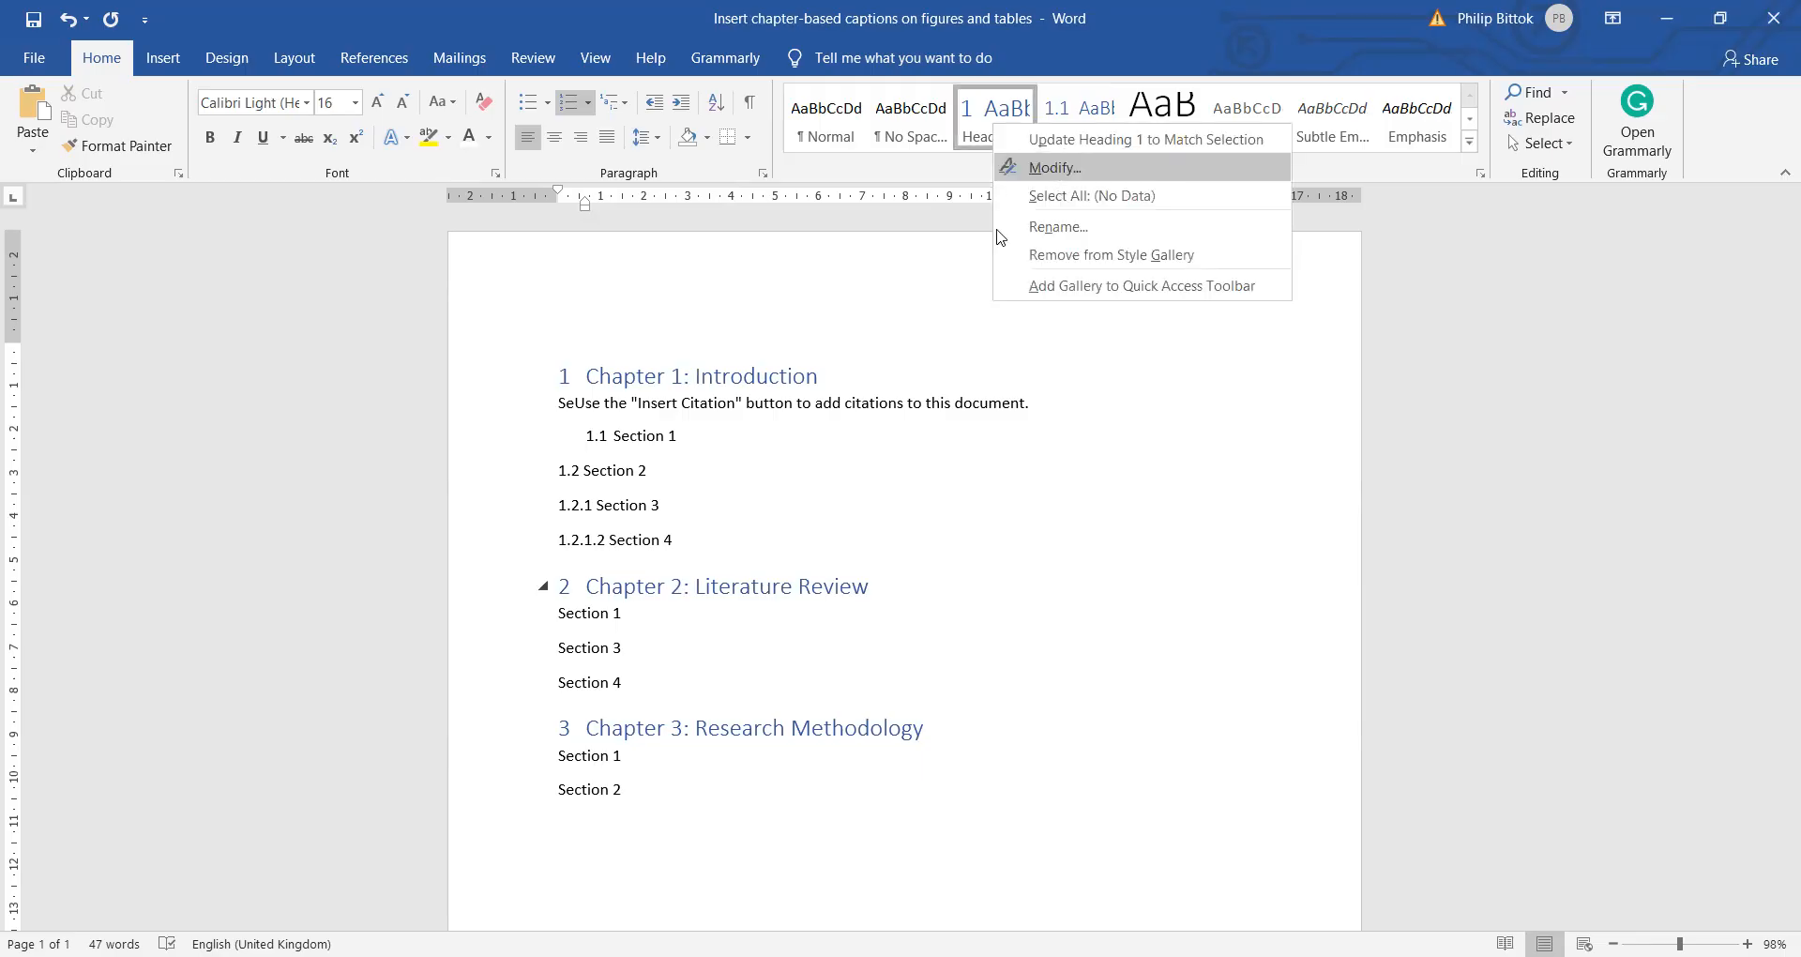
click(1054, 169)
click(740, 363)
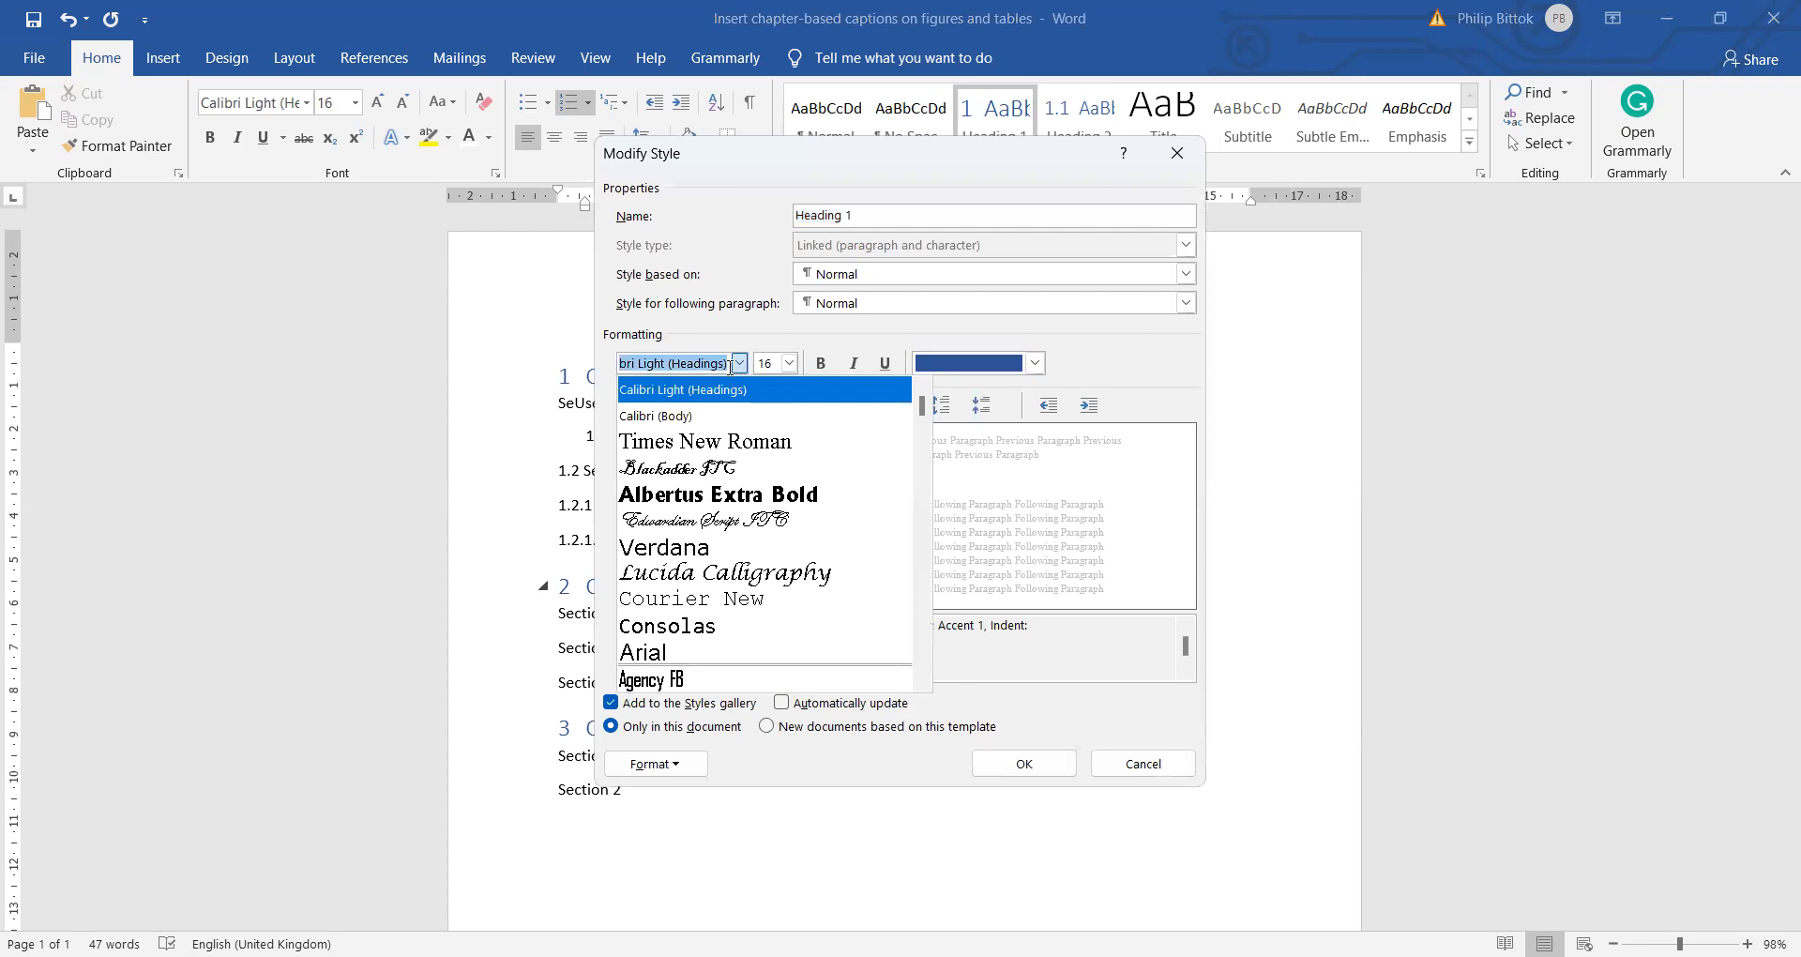
click(698, 437)
click(789, 363)
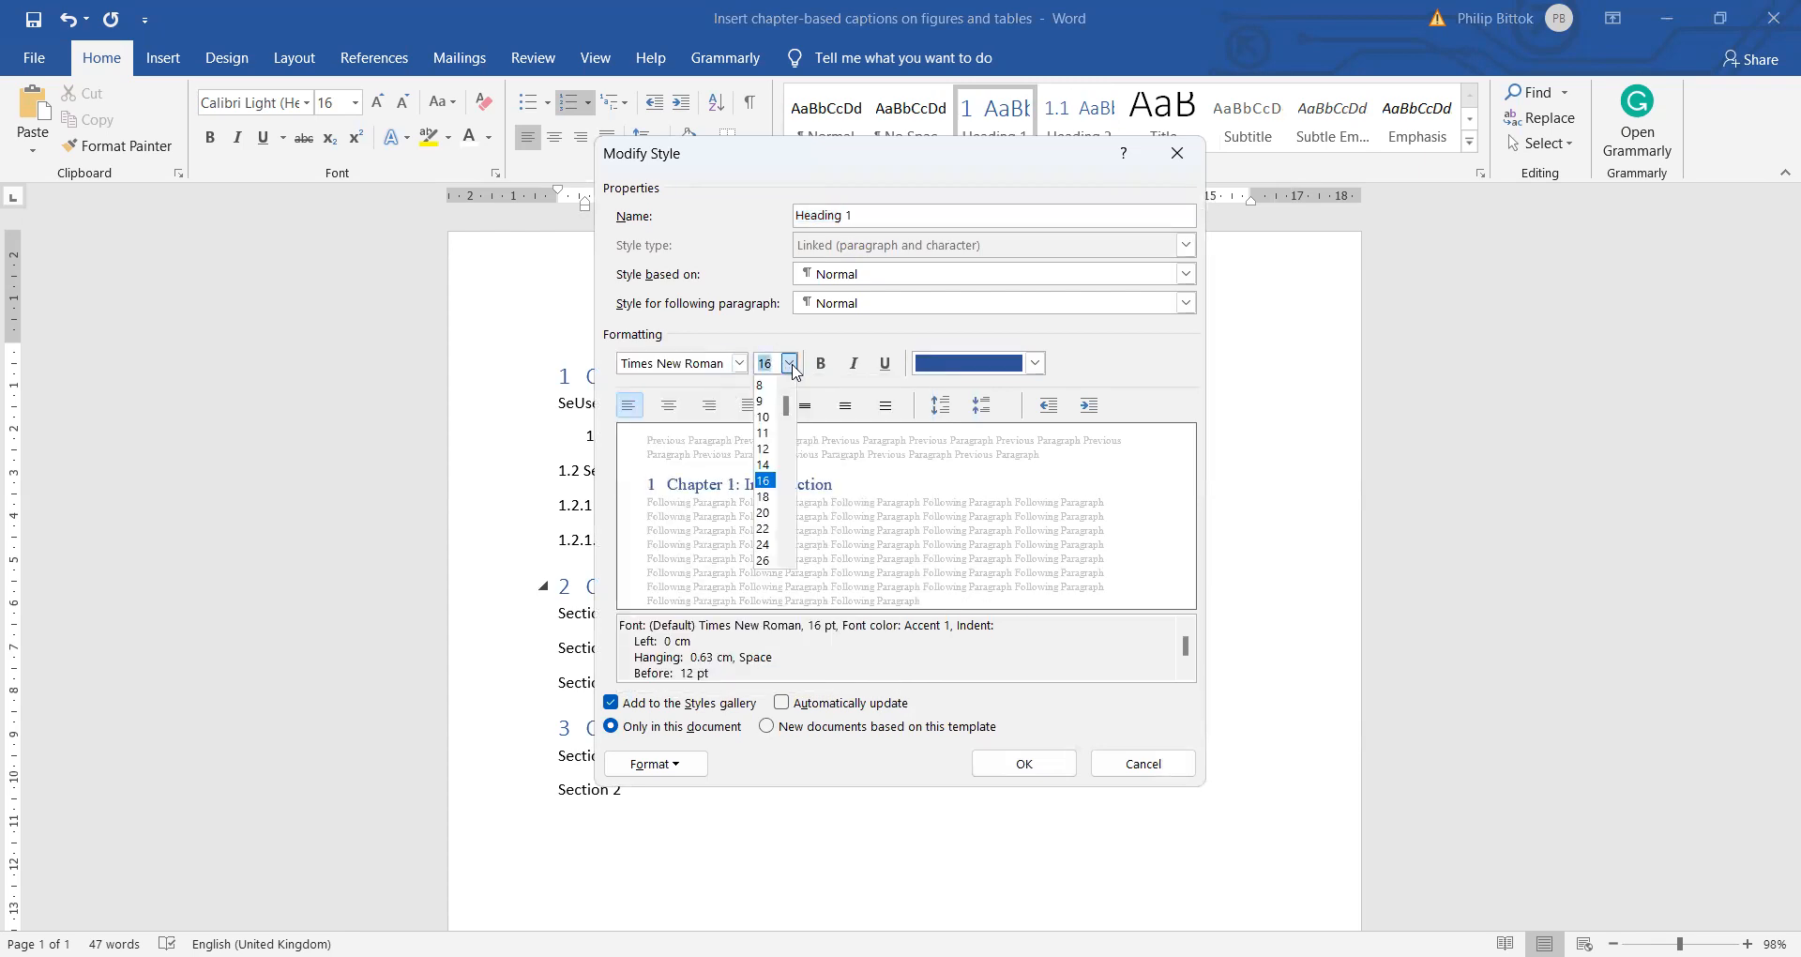
click(765, 465)
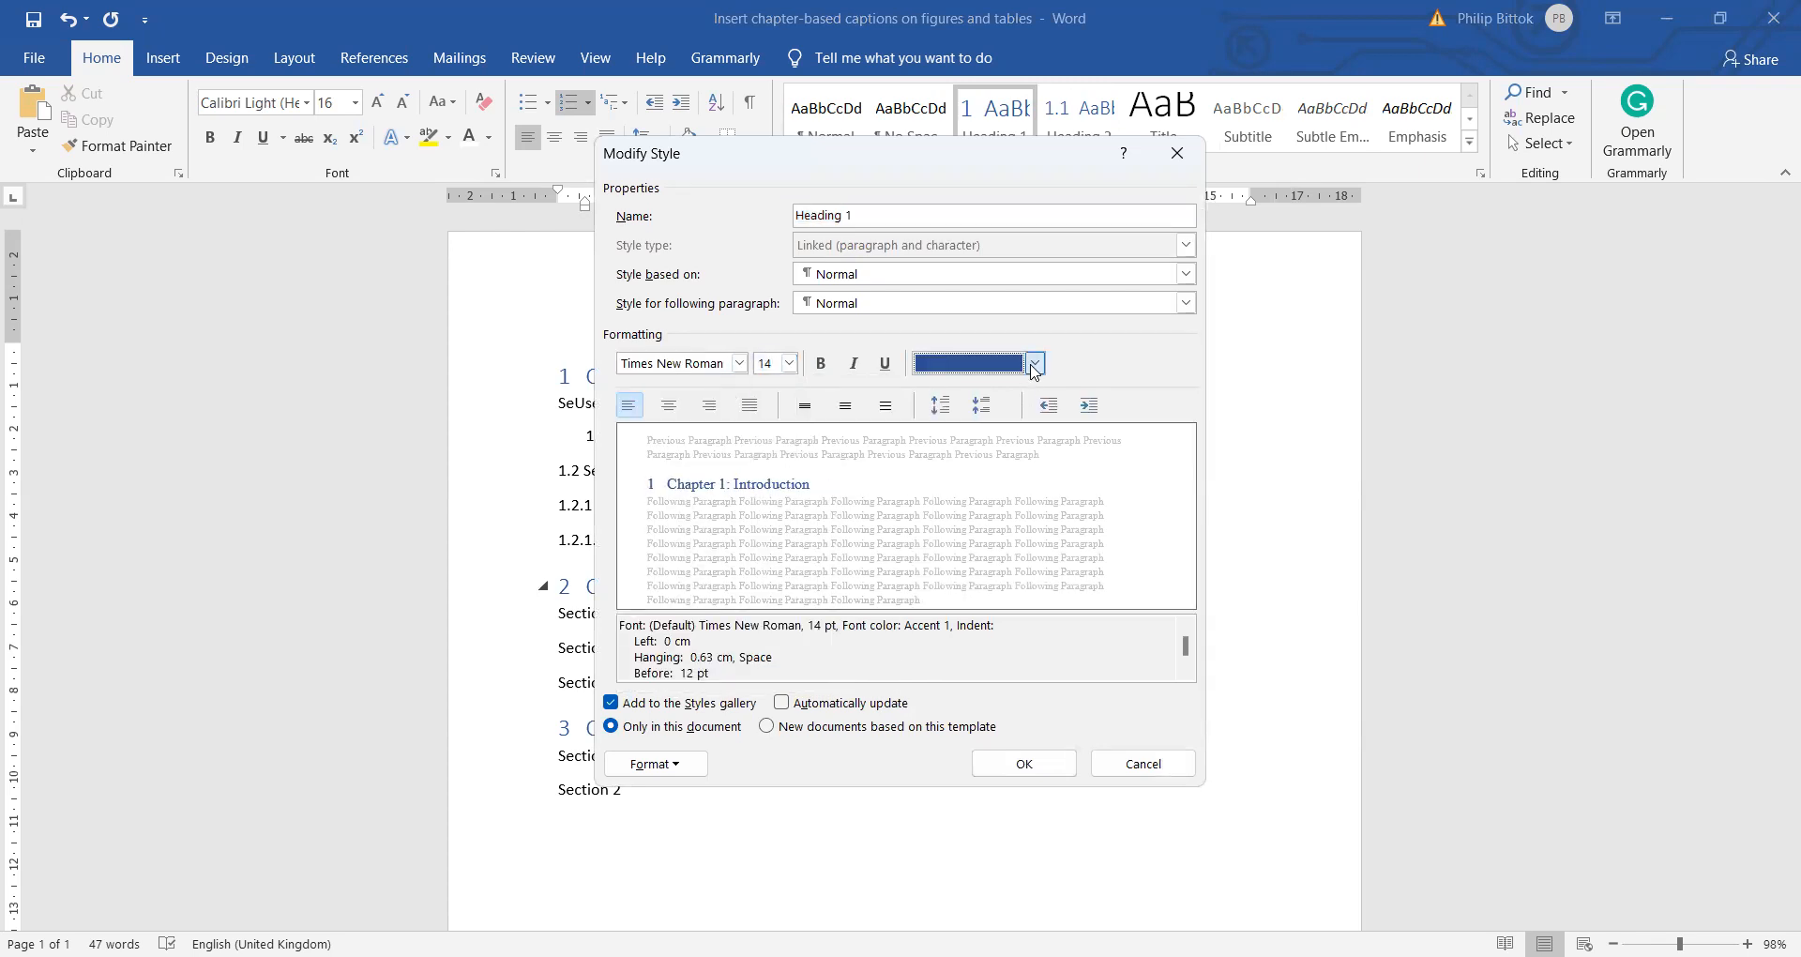
Give the Heading 1 style the Automatic font colour, bold text and centred alignment, and save the style.
click(1035, 365)
click(967, 391)
click(820, 363)
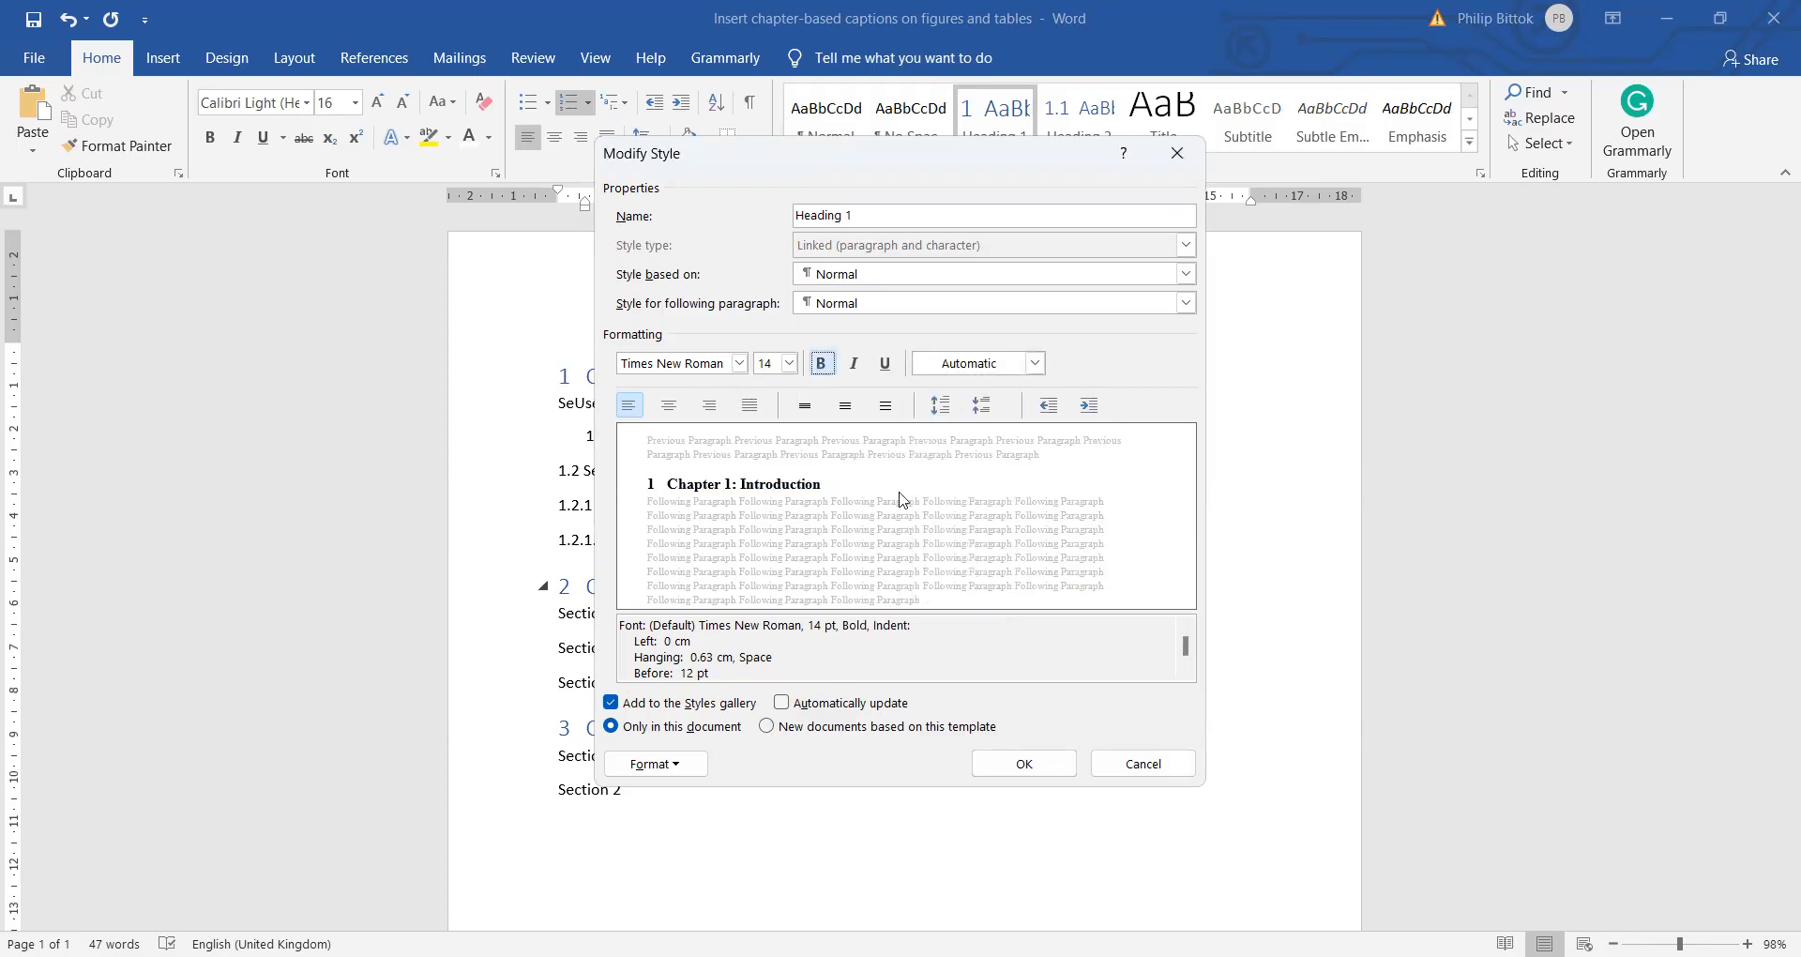
click(672, 405)
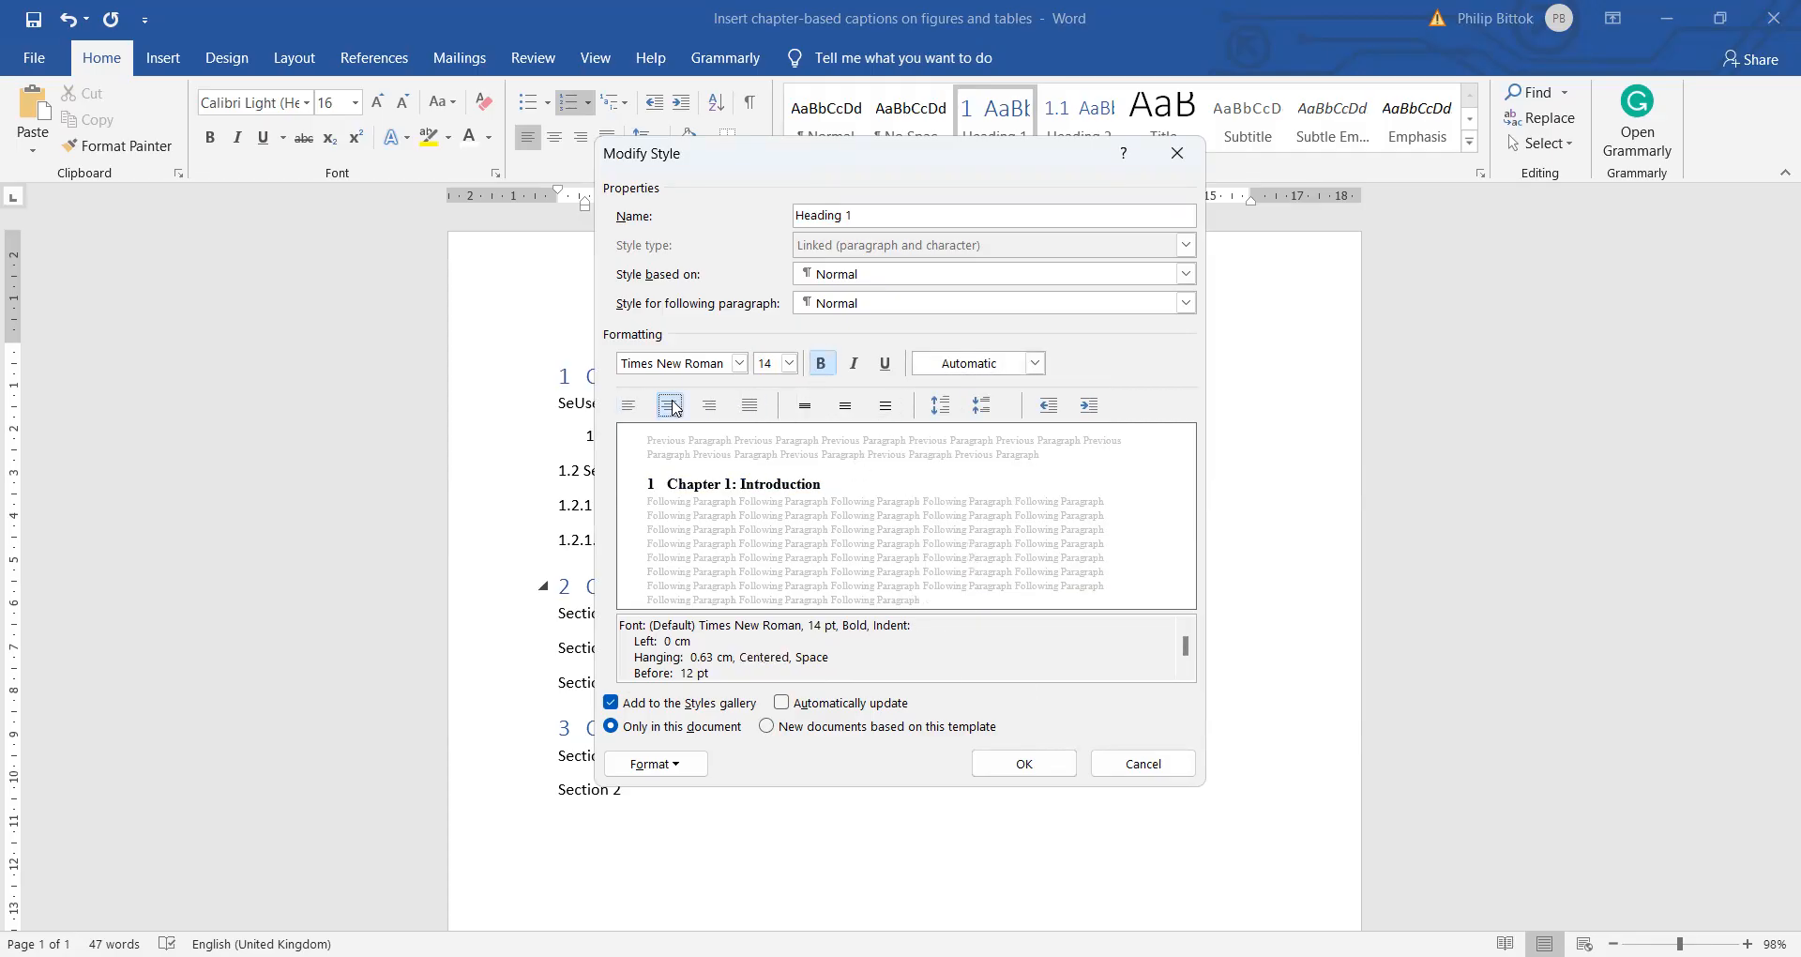
click(1014, 763)
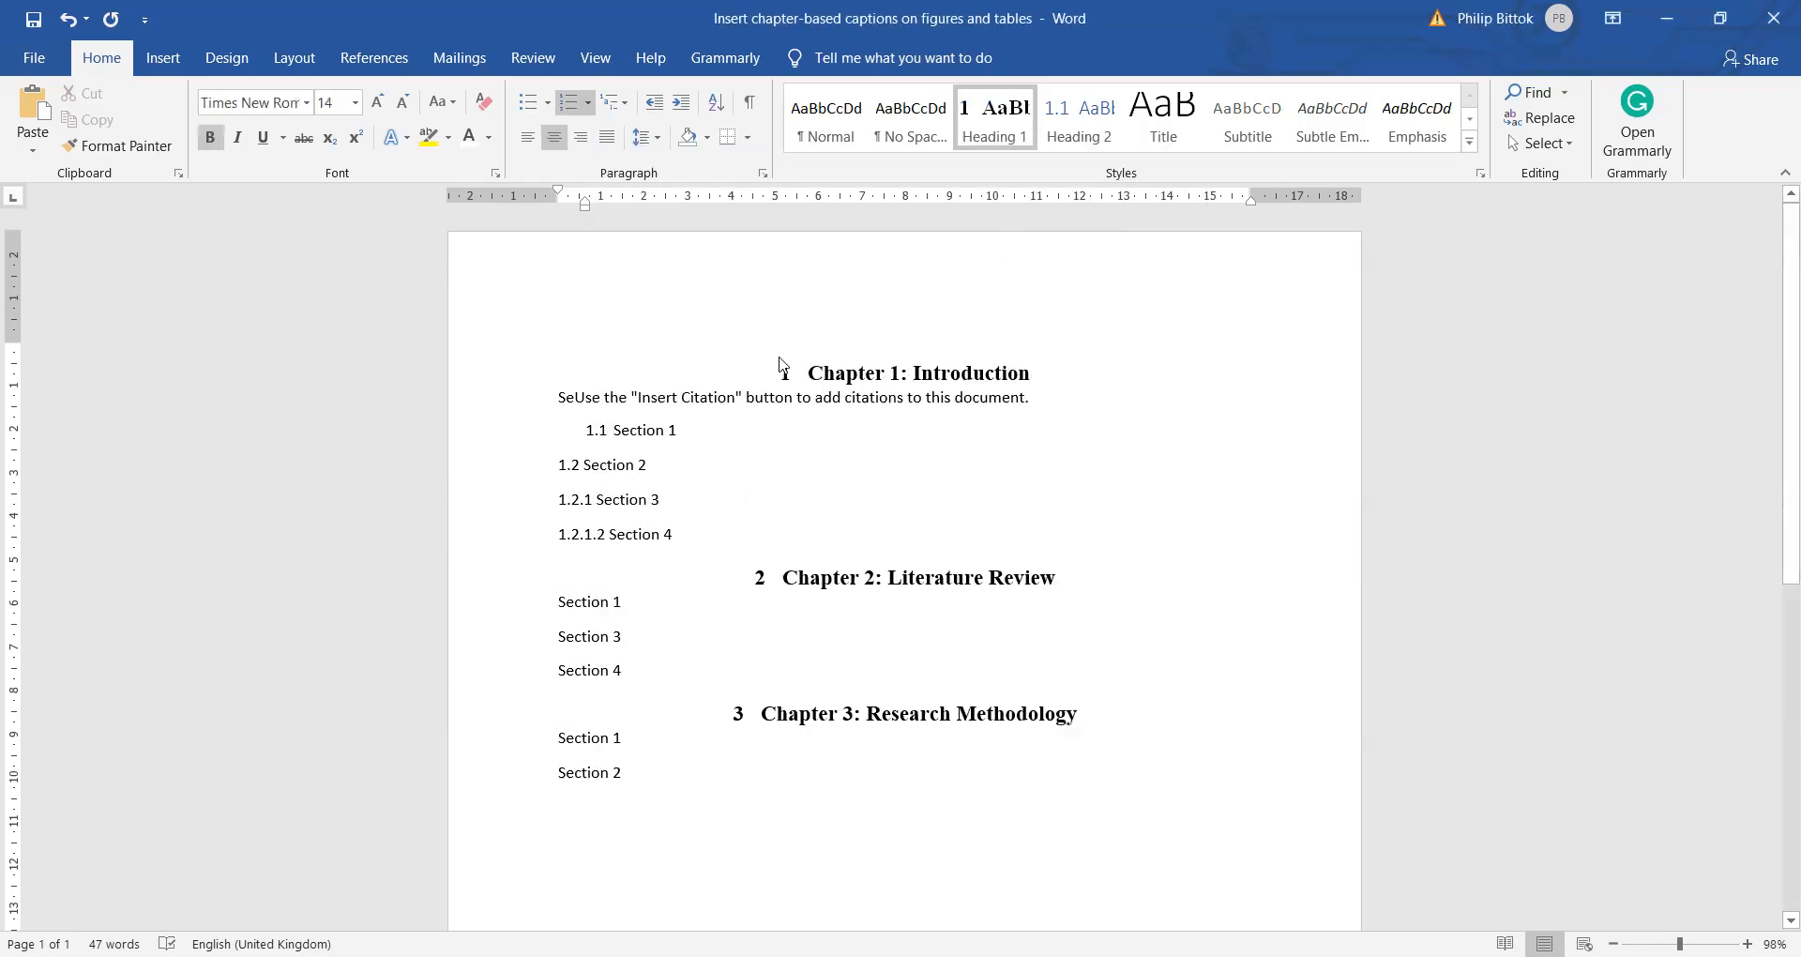
Modify the Heading 2 style to the Automatic font colour, Times New Roman and bold, and save the style.
right_click(1076, 120)
click(1126, 157)
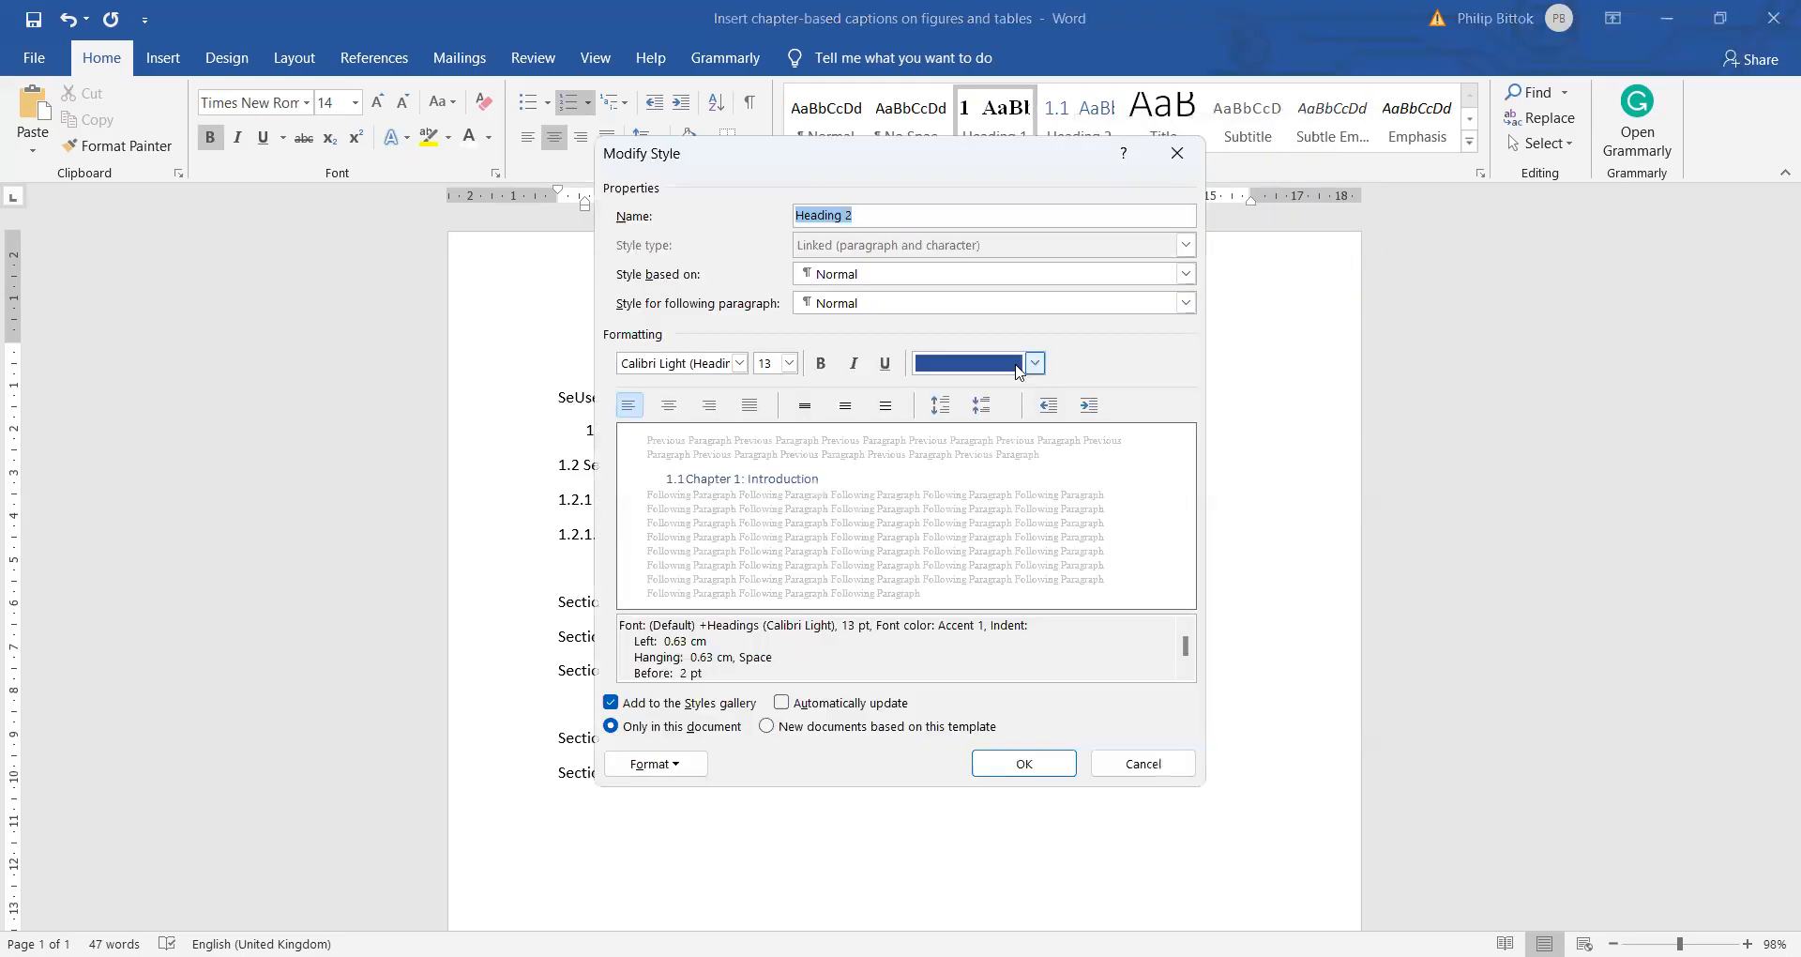
click(1035, 363)
click(975, 385)
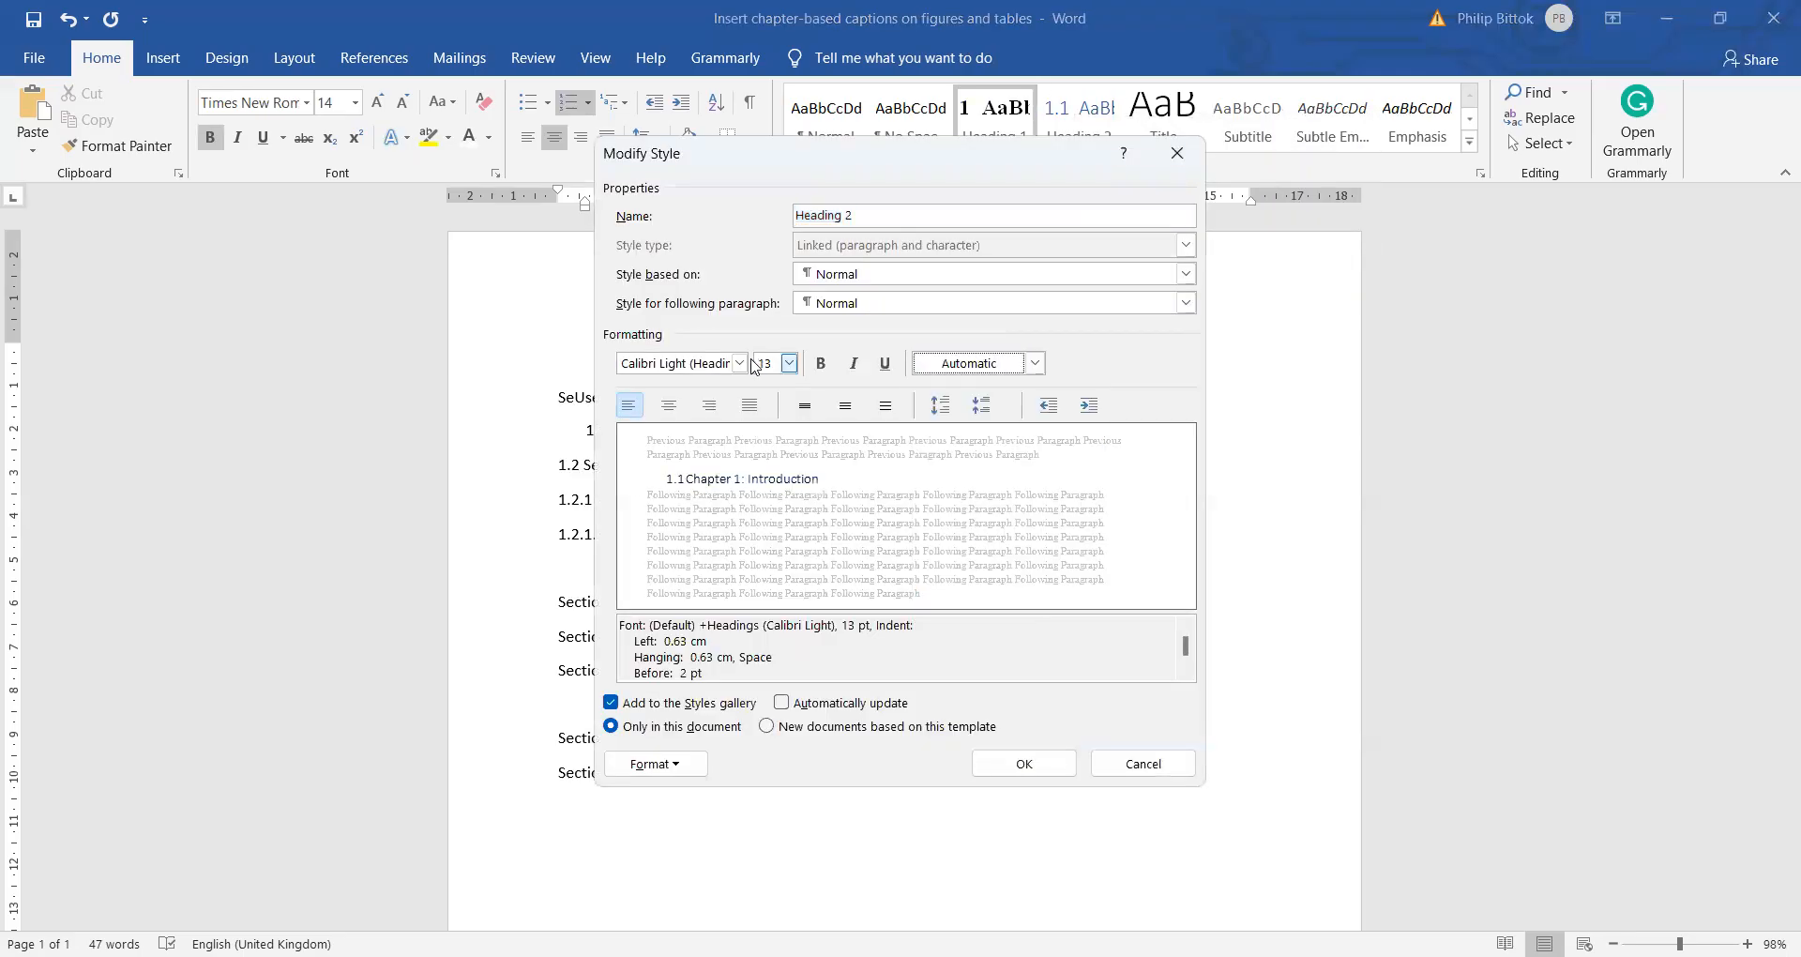
click(731, 363)
click(740, 364)
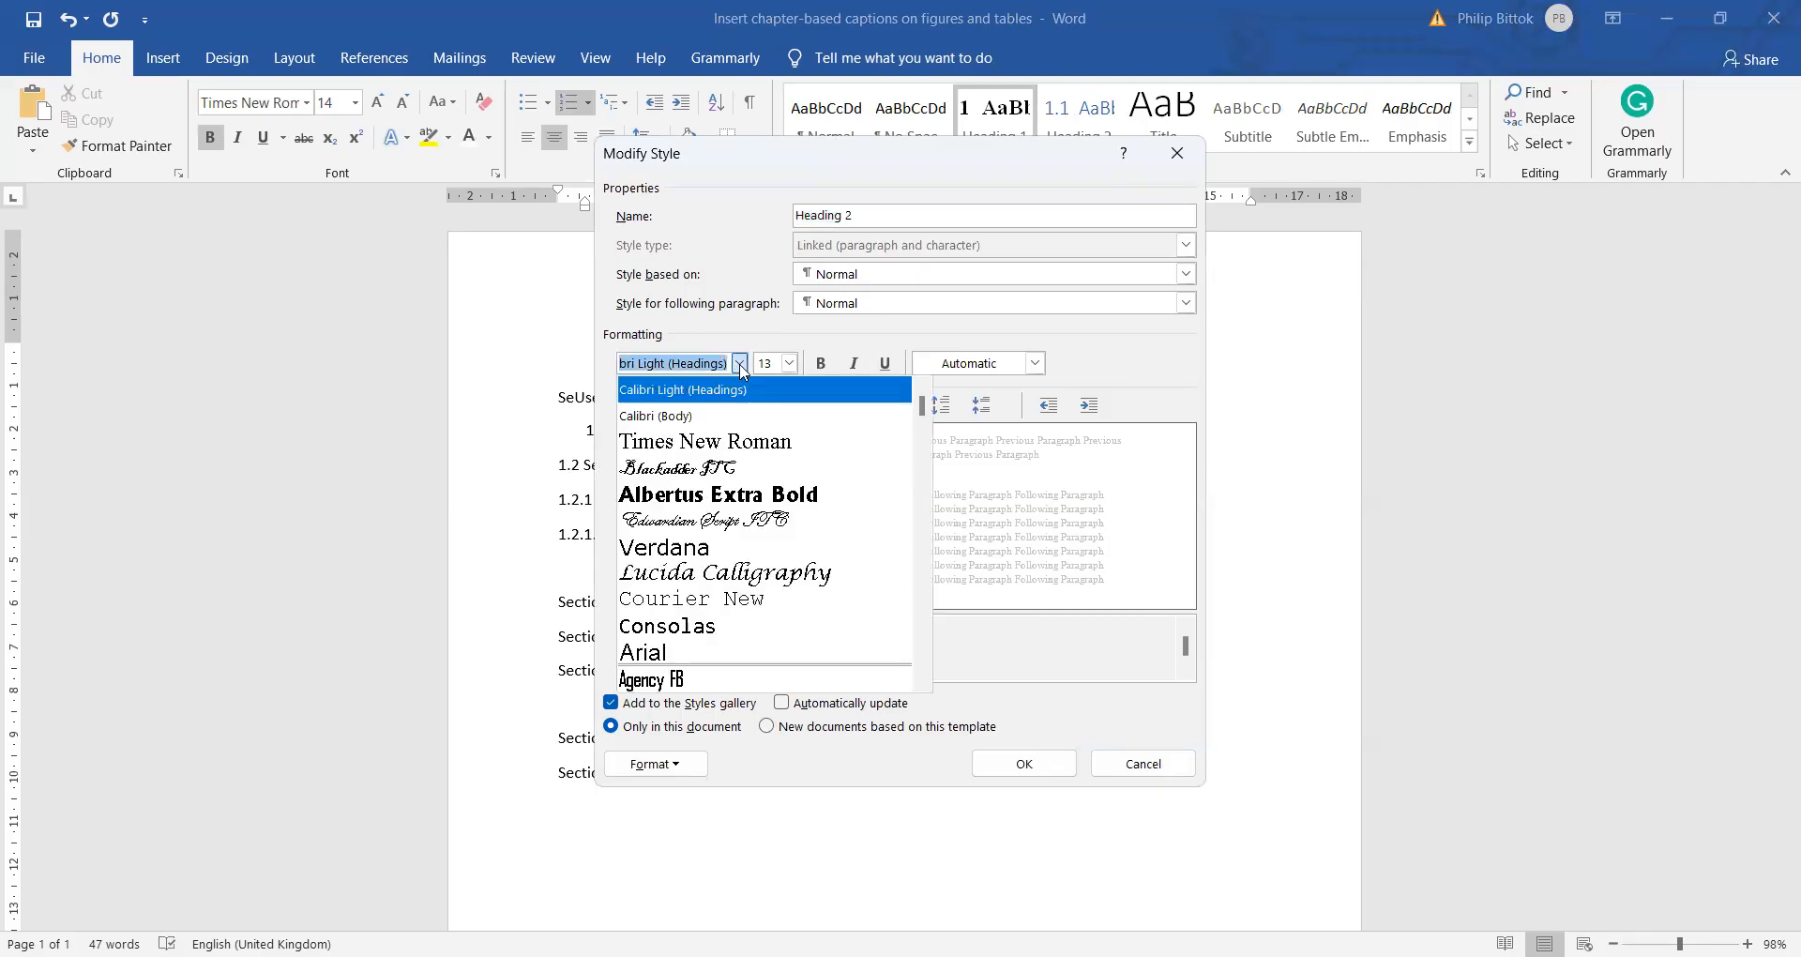
click(695, 433)
click(822, 363)
click(1025, 762)
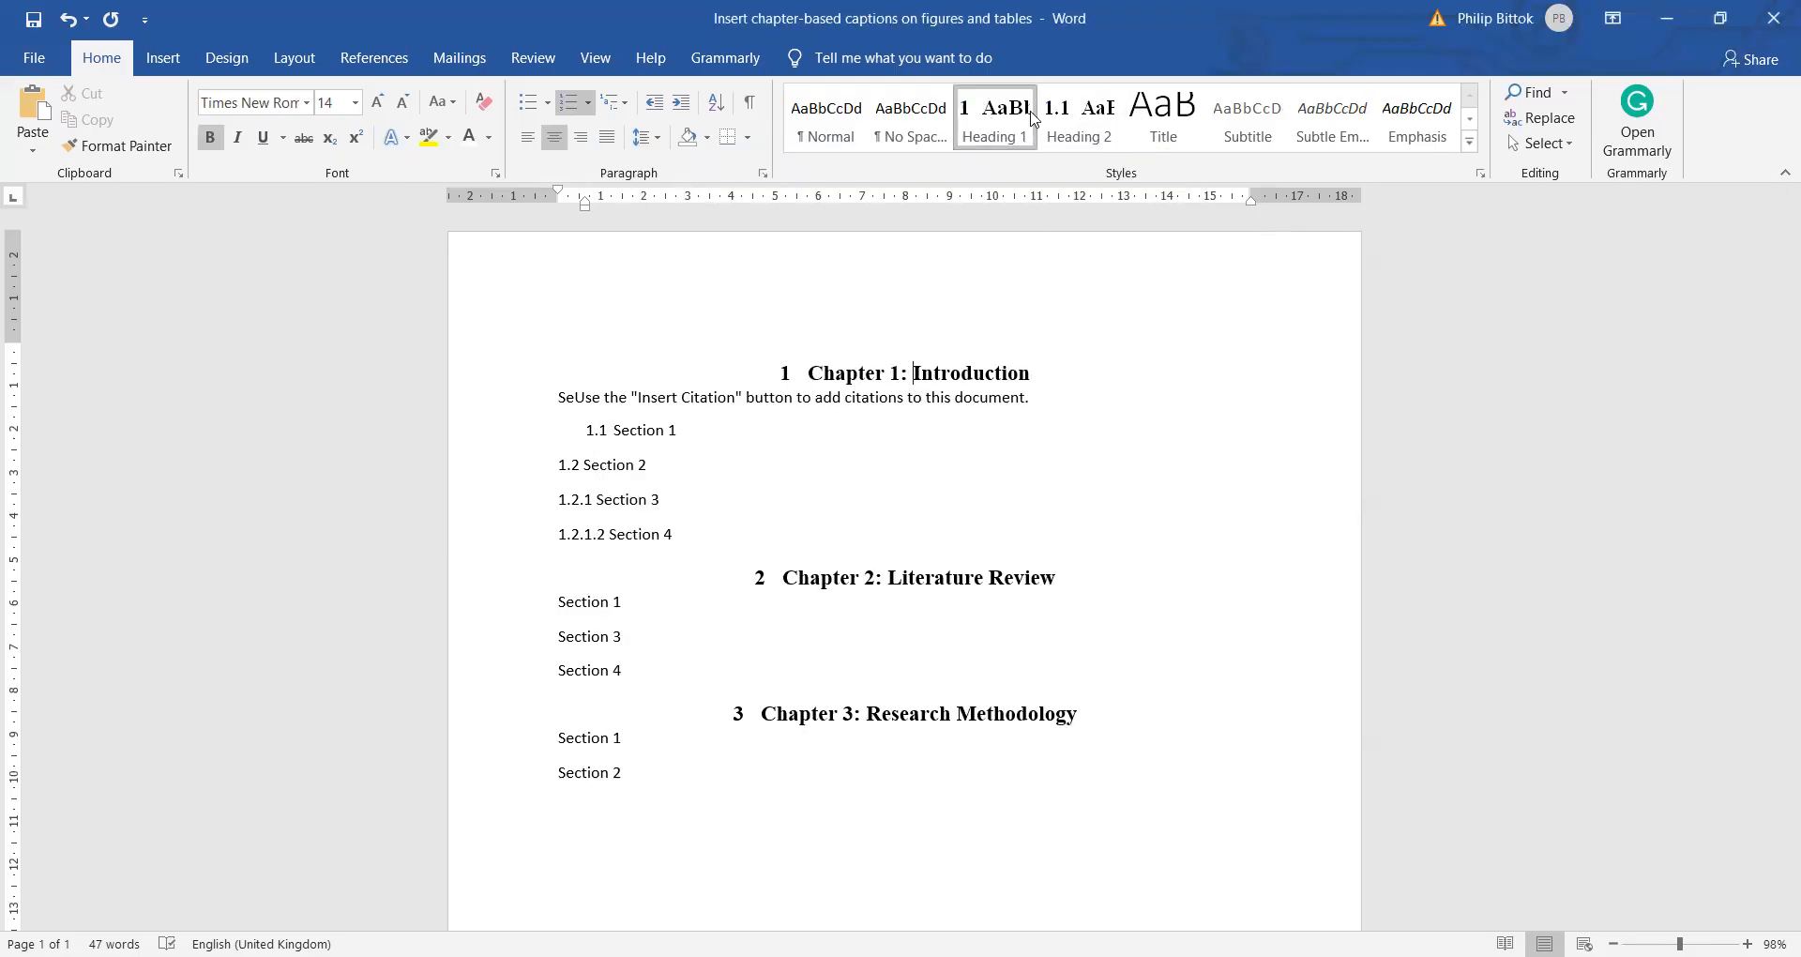
Apply the Heading 2 style to the Section 1 line under Chapter 1: Introduction.
click(685, 391)
click(852, 372)
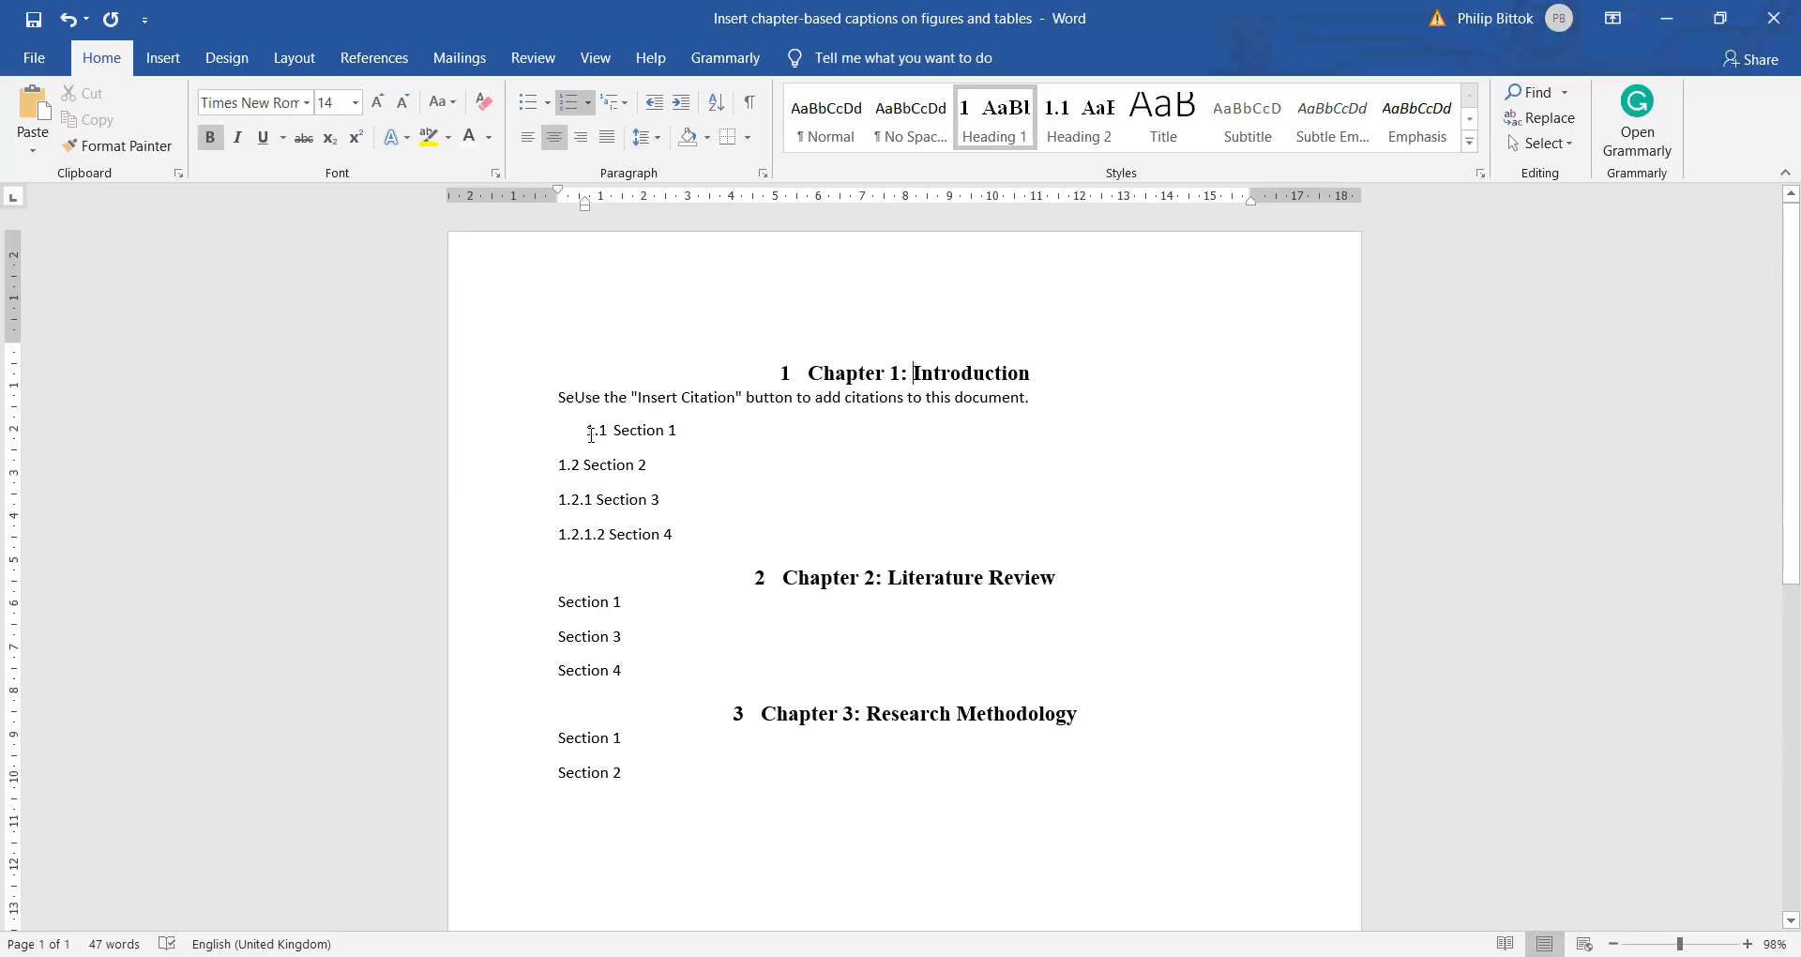
click(636, 435)
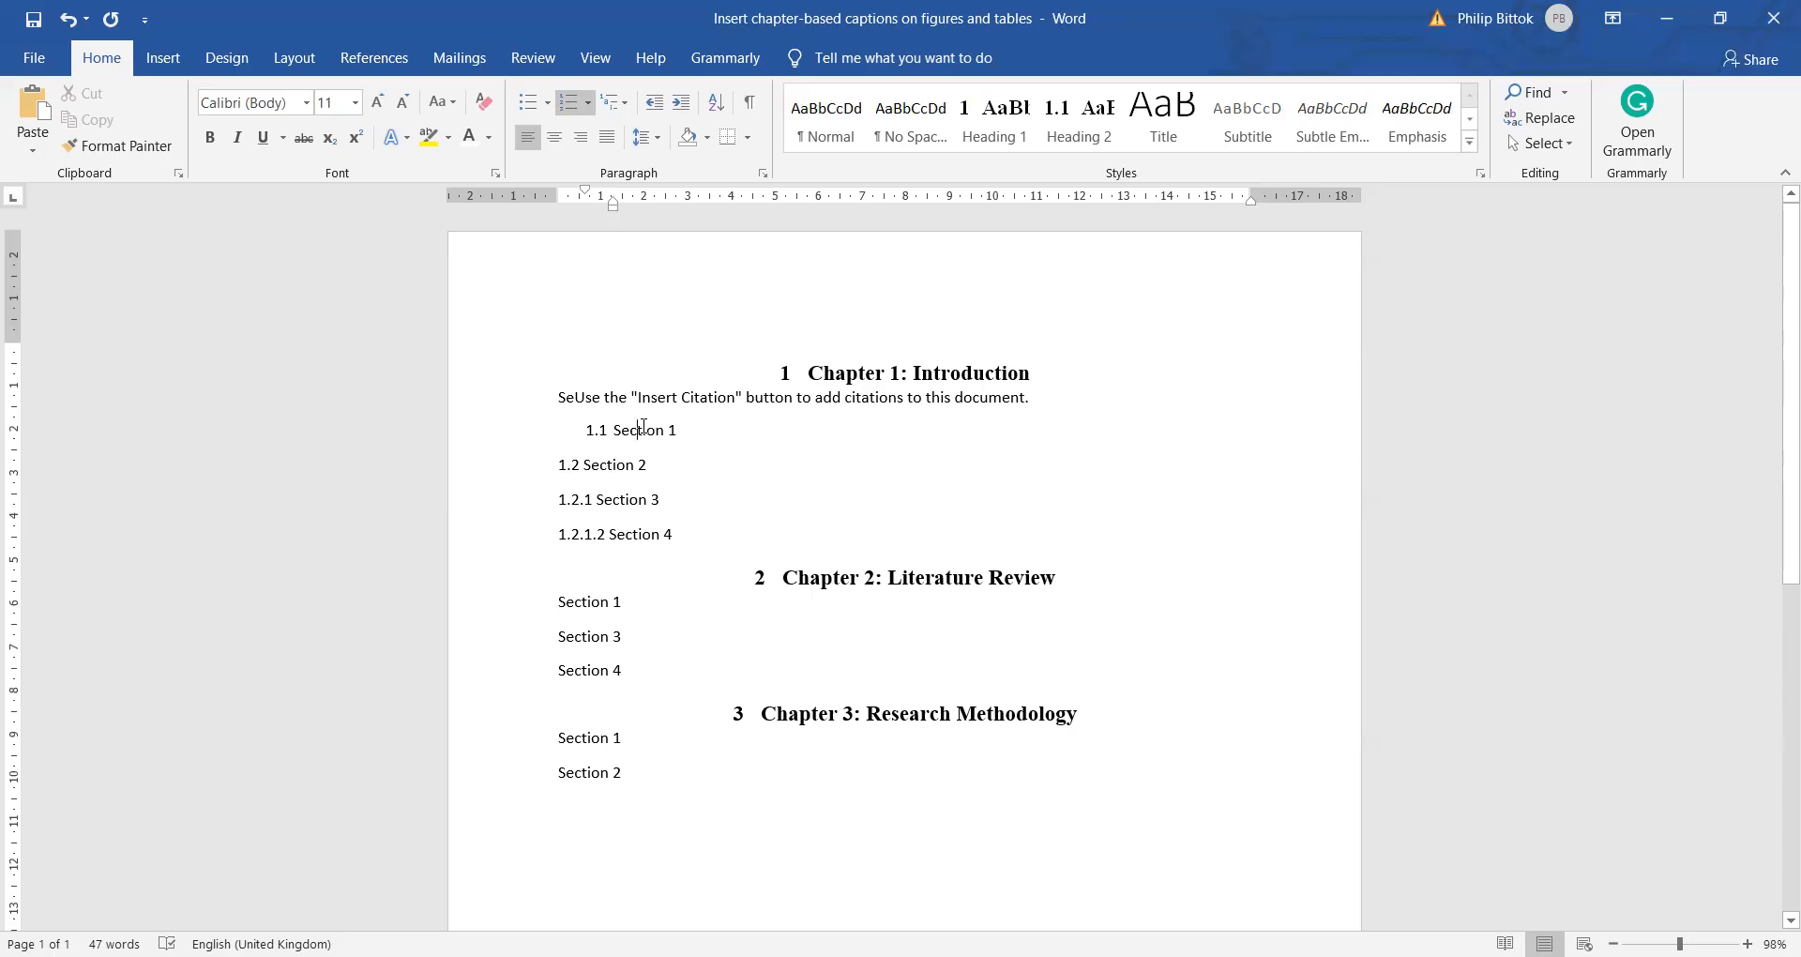
click(1079, 122)
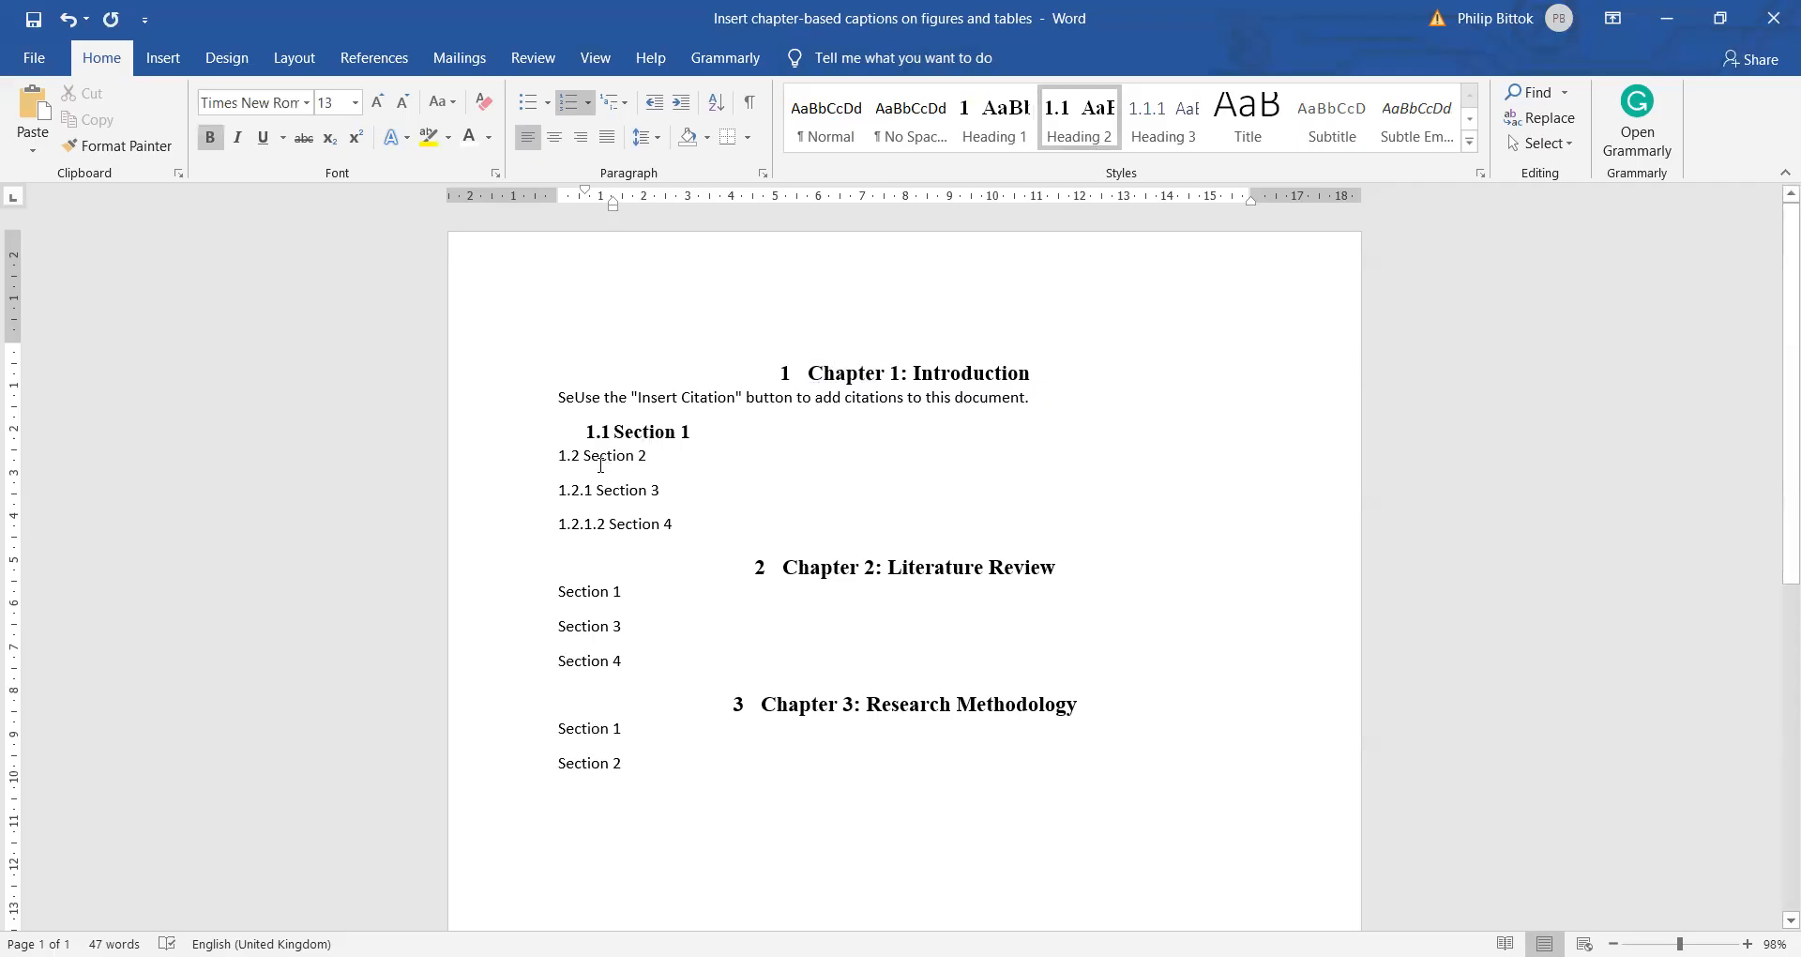
Add a new line of body text reading jxhjhasdhsaldh below the 1.1 Section 1 heading.
click(600, 463)
click(706, 430)
key(Return)
text(jxhjhasdhsaldh)
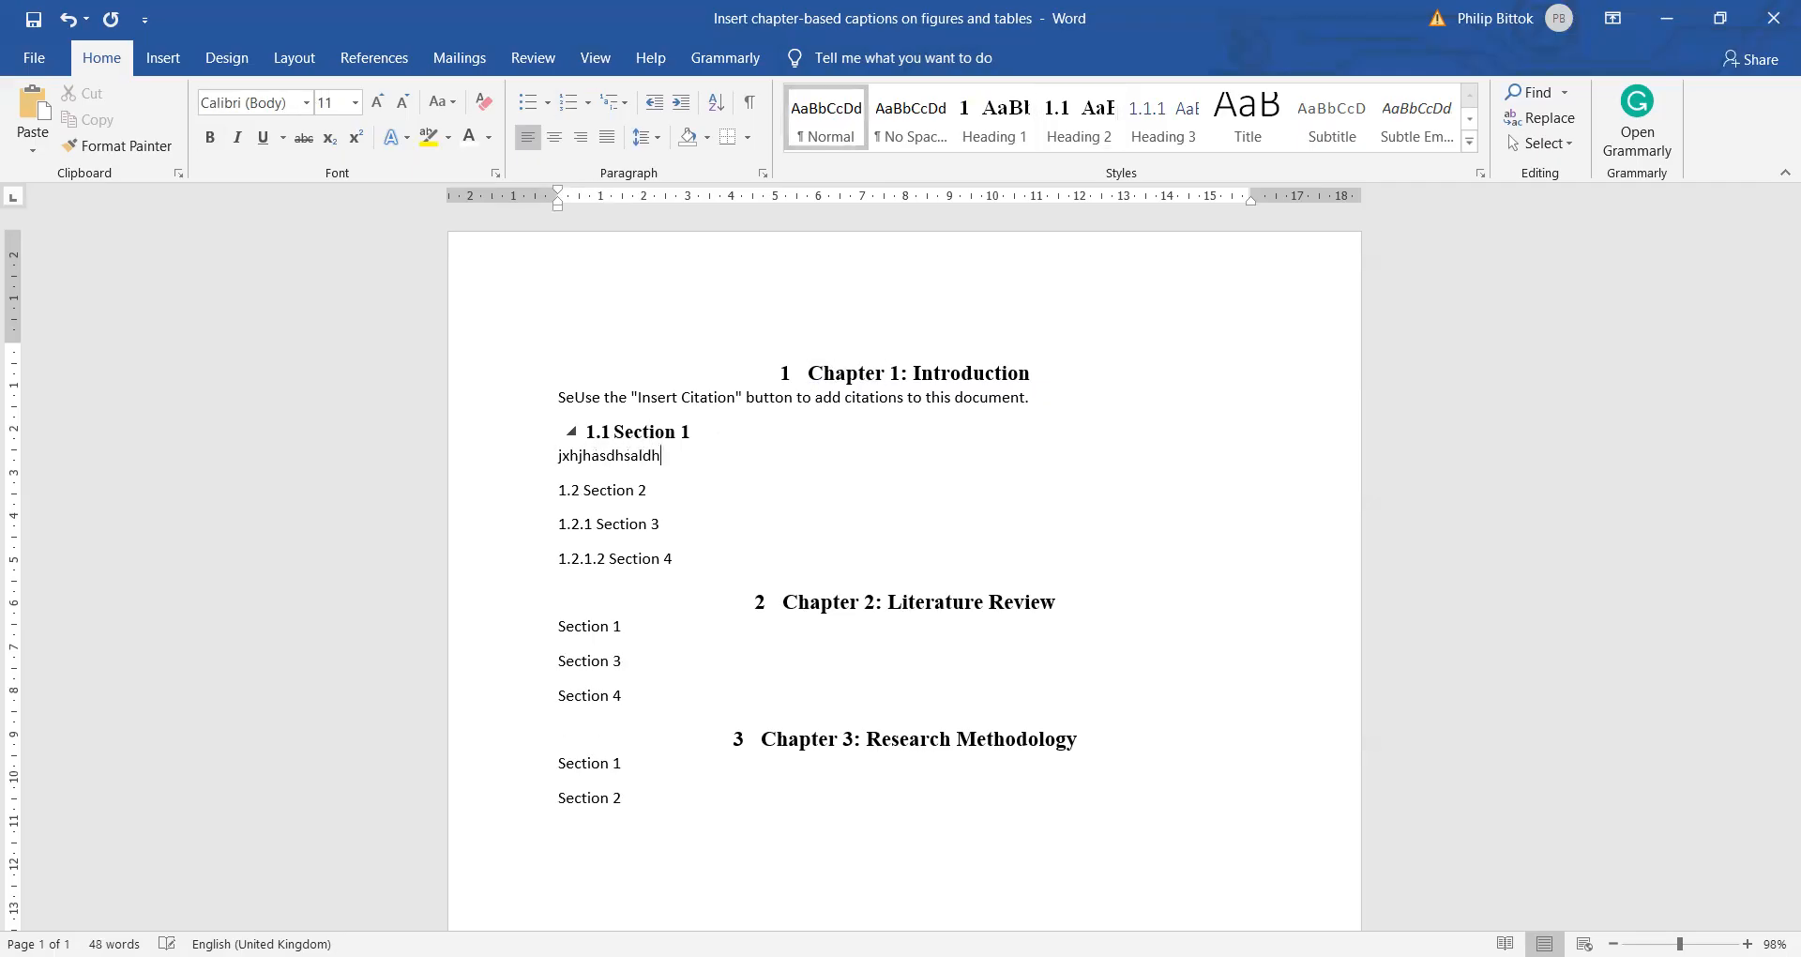
Extend the body line below 1.1 Section 1 with sahduisahi iiaf, and paste eight copies of the Insert Citation sentence below the Chapter 1 heading.
text( sahduisahi iiaf)
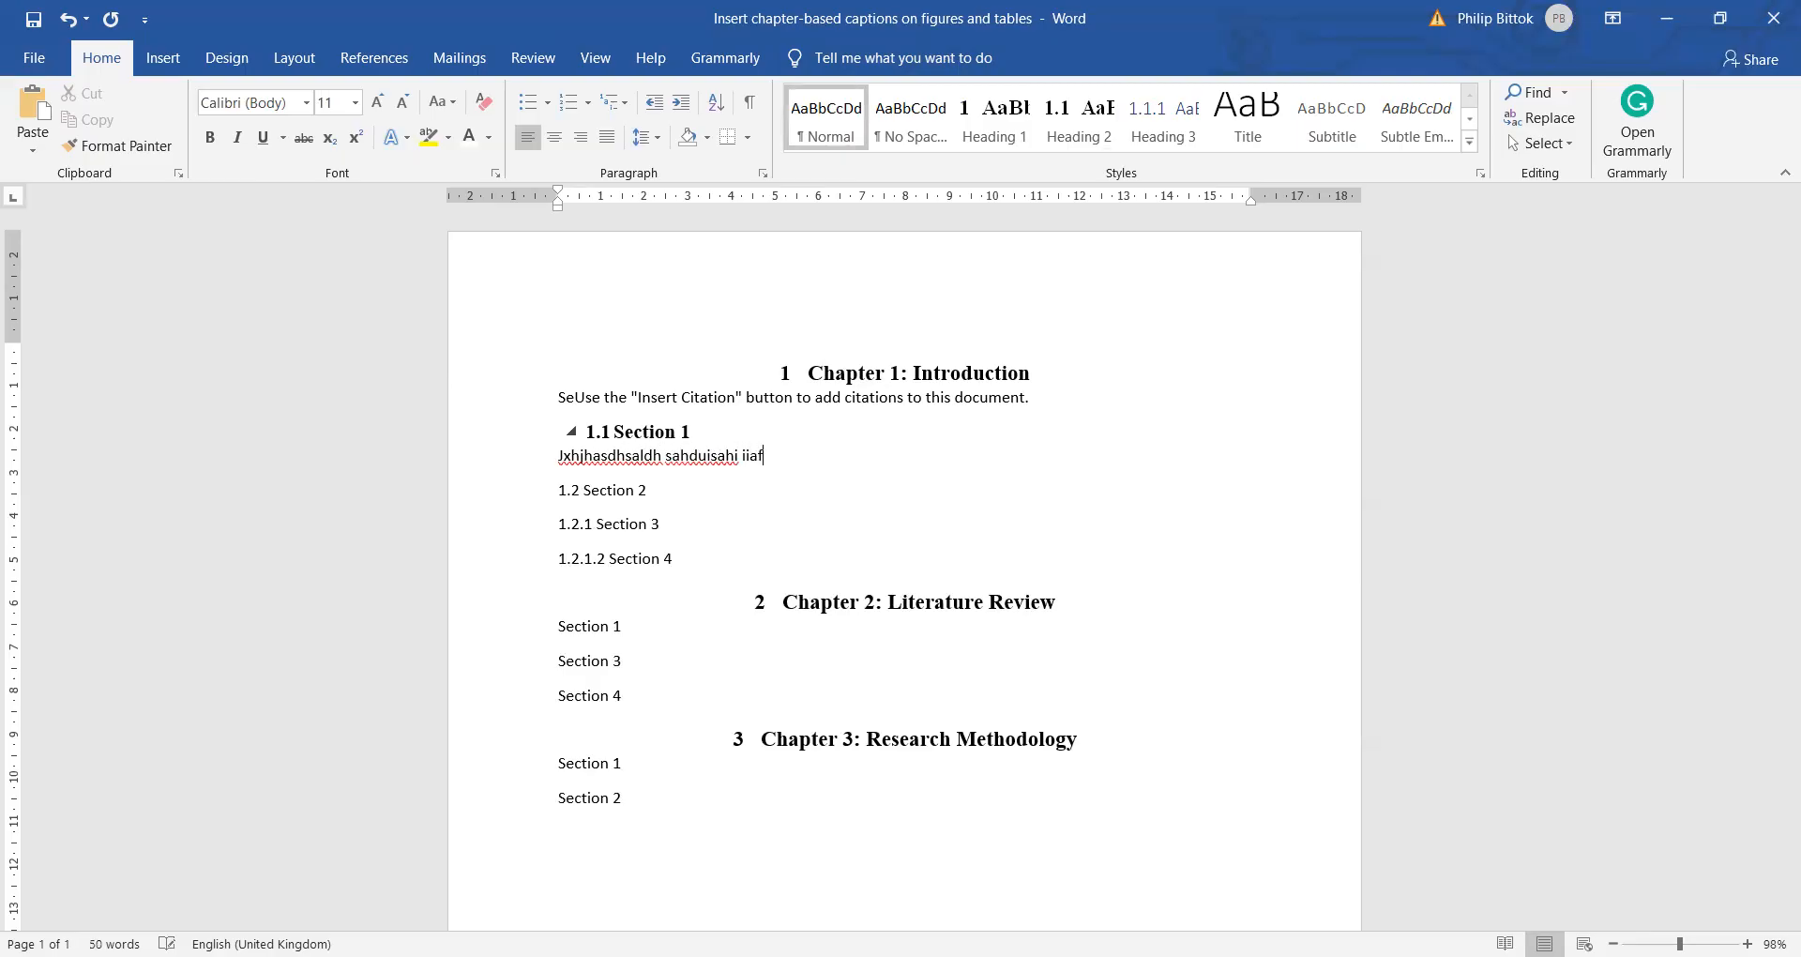
click(550, 398)
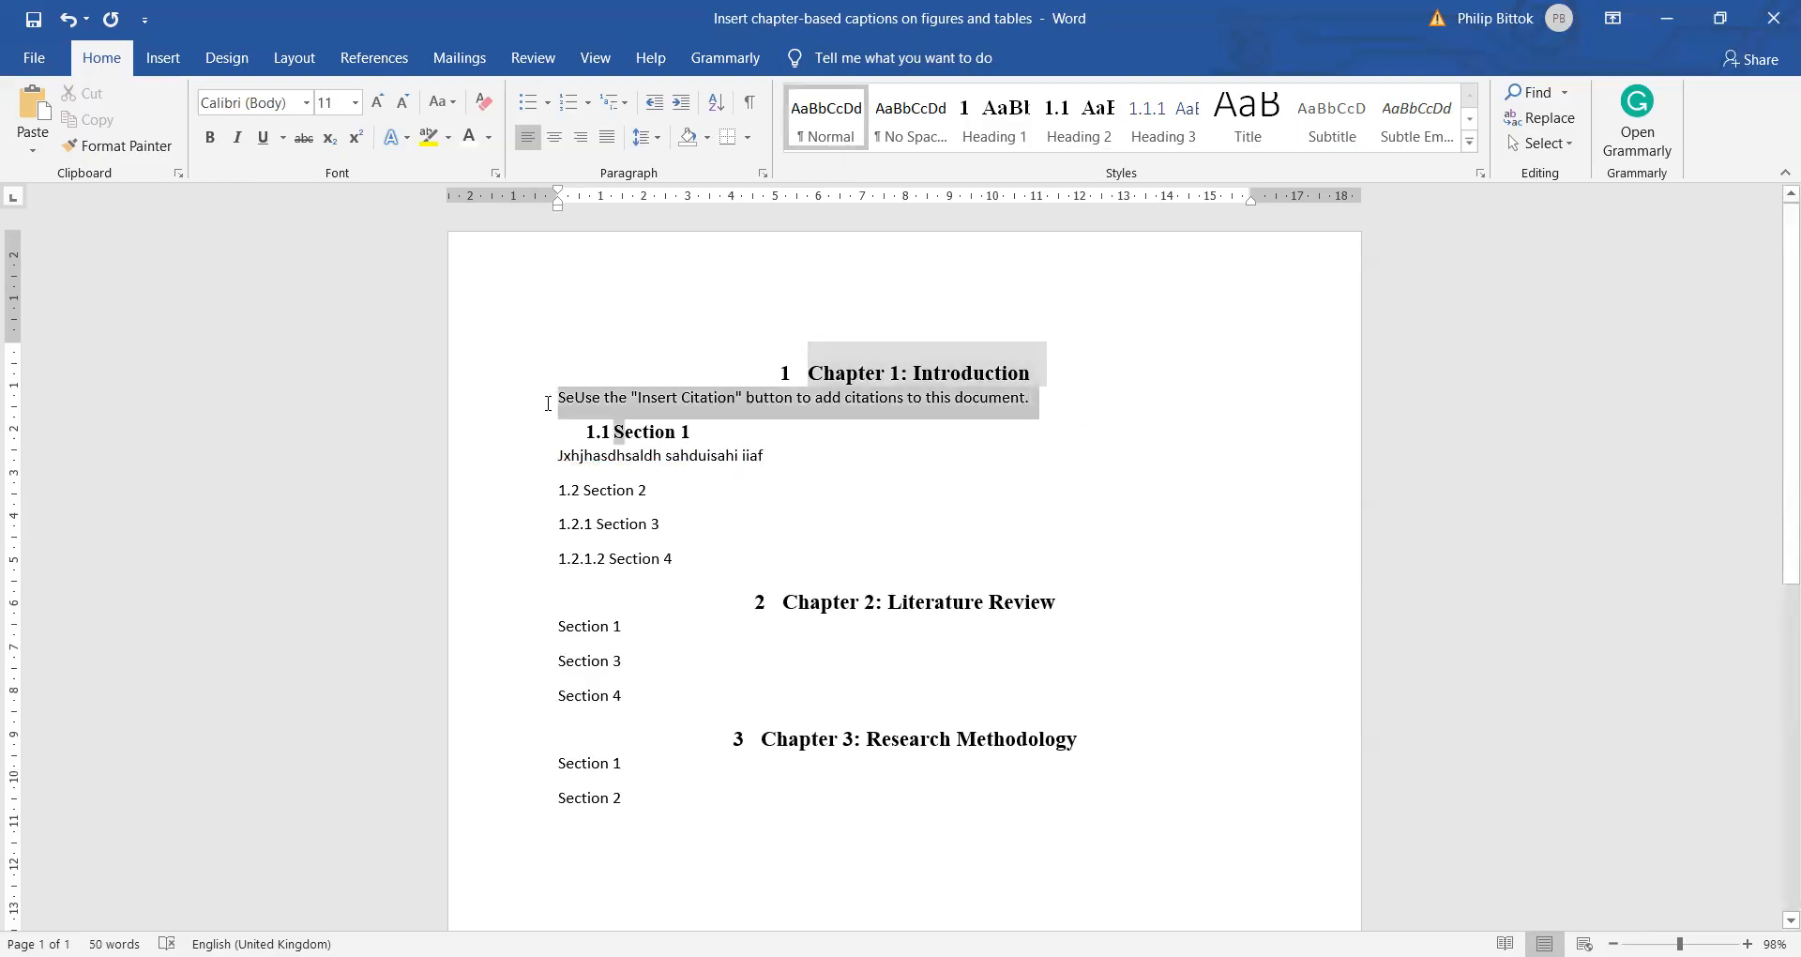
click(1061, 405)
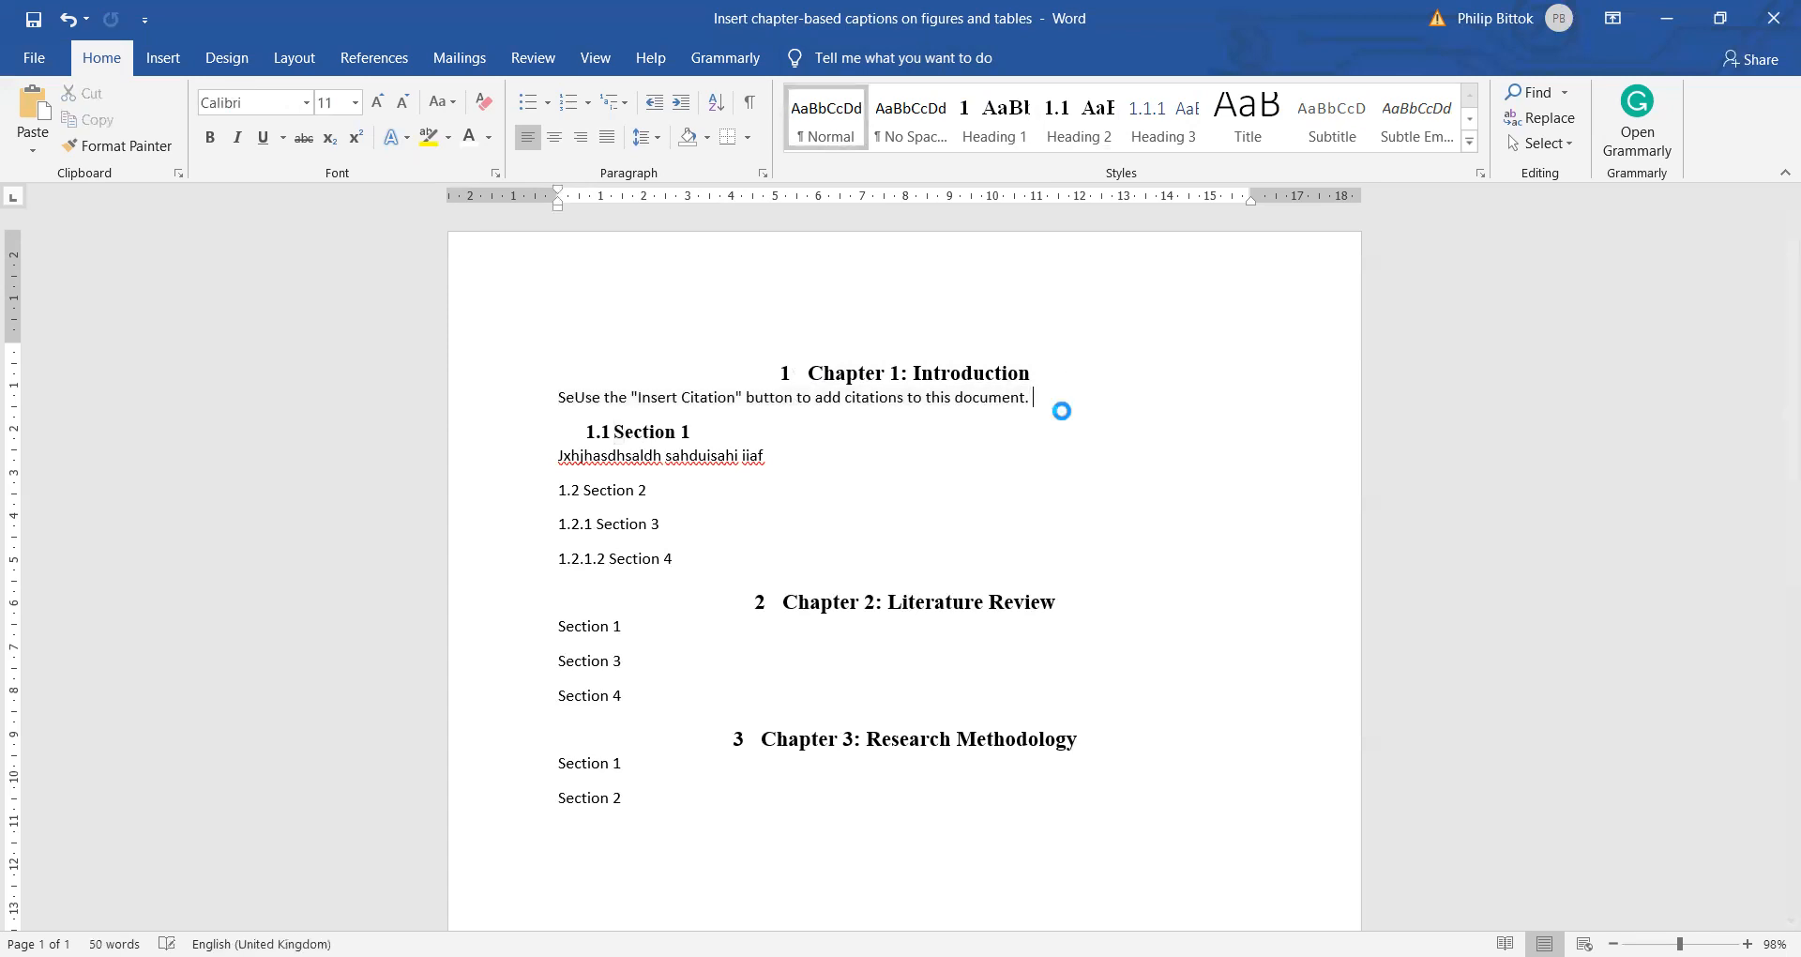
key(ctrl+v)
key(ctrl+v)
key(ctrl+v)
key(ctrl+v)
key(ctrl+v)
key(ctrl+v)
key(ctrl+v)
key(ctrl+v)
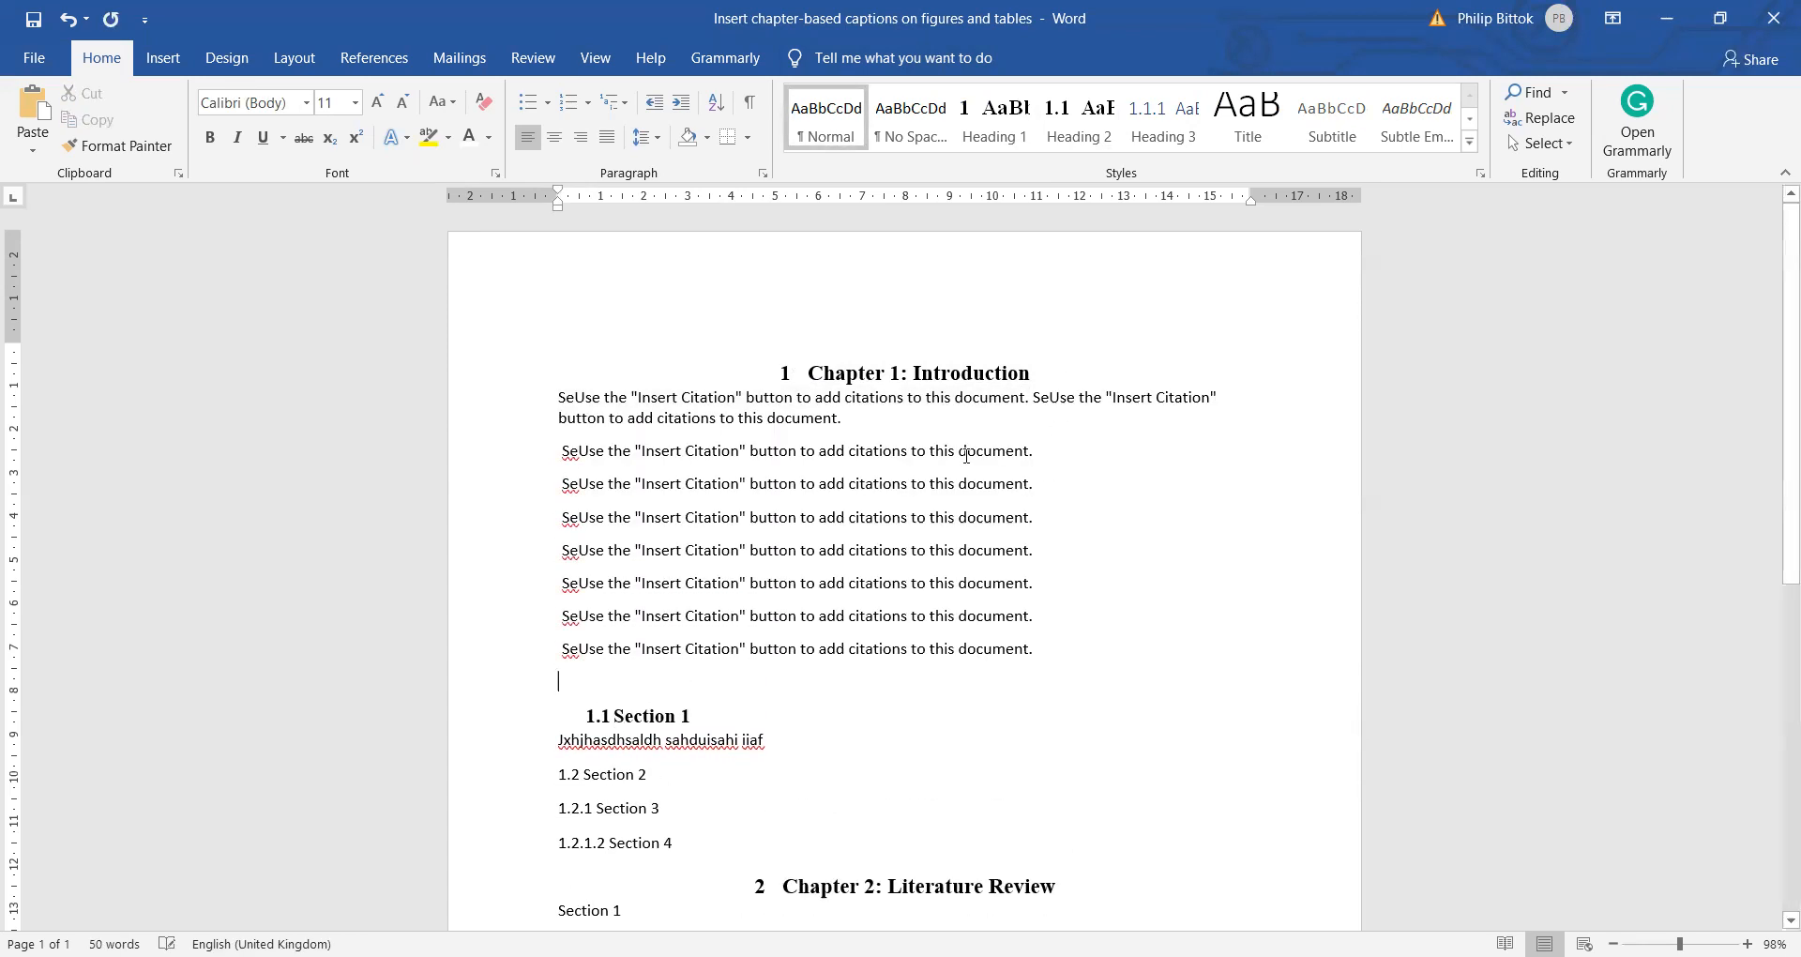
Paste seven copies of the Insert Citation sentence after the body line below the 1.1 Section 1 heading.
drag(842, 418, 618, 716)
click(730, 519)
scroll(675, 605, down, 2)
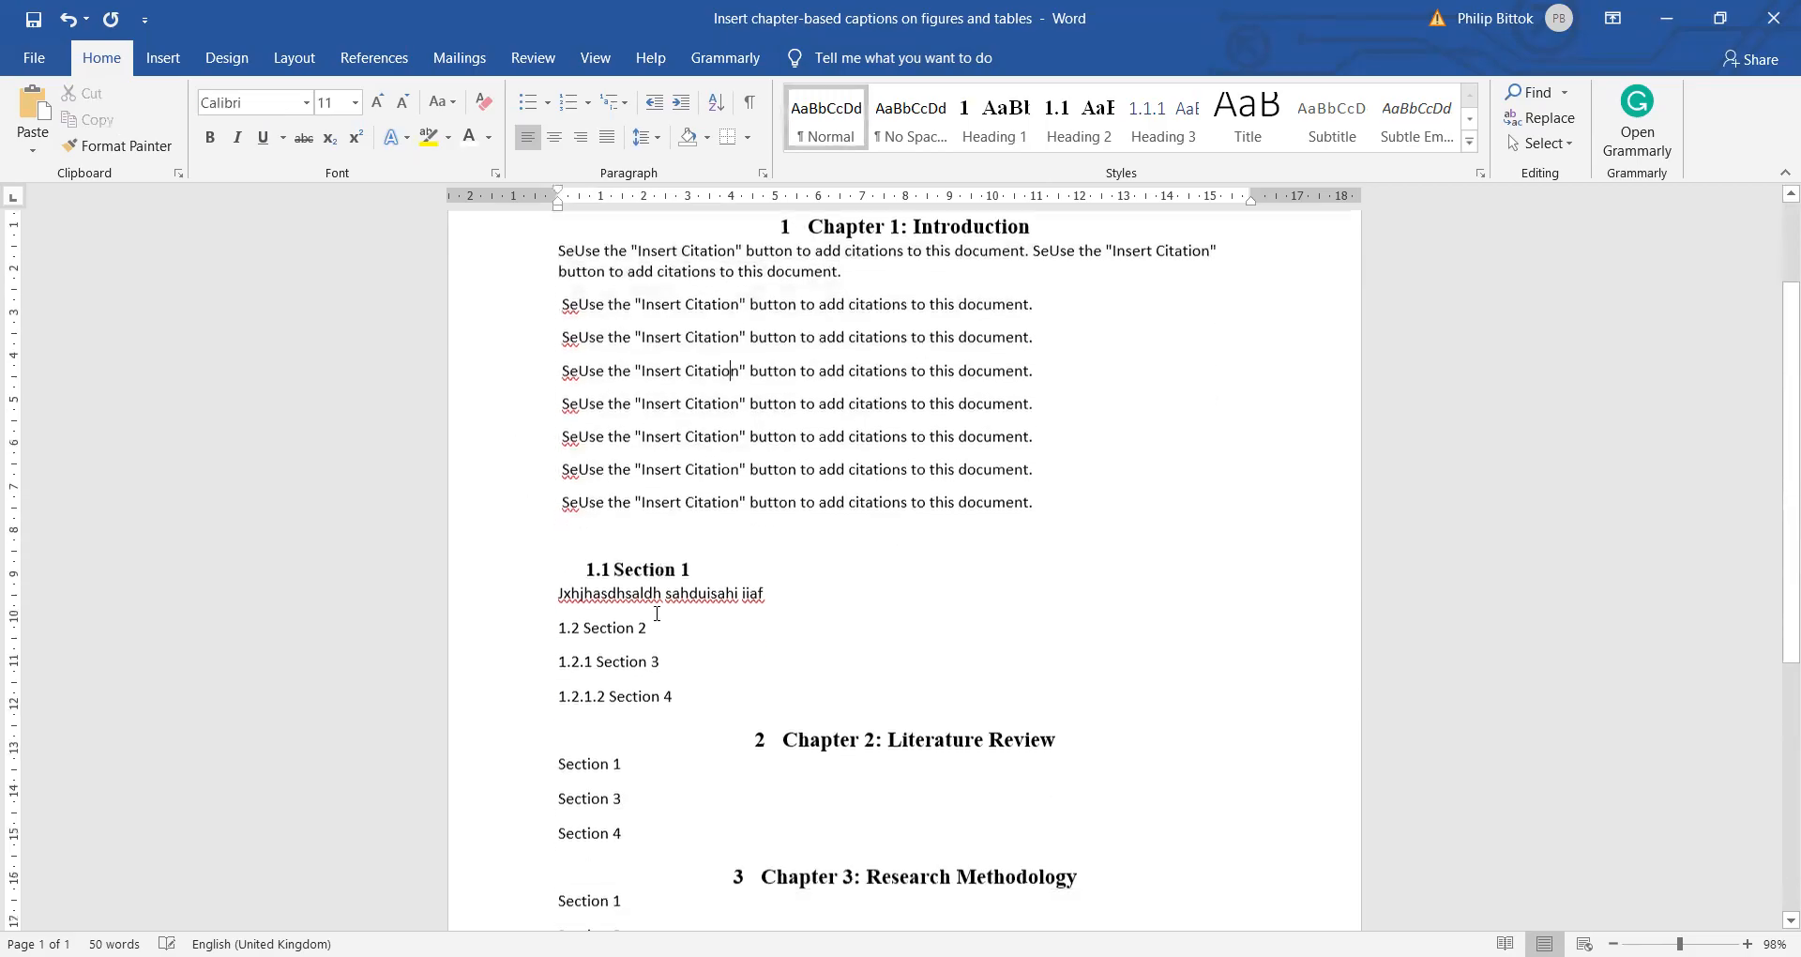
click(635, 555)
scroll(694, 632, down, 1)
scroll(694, 632, down, 1)
click(646, 505)
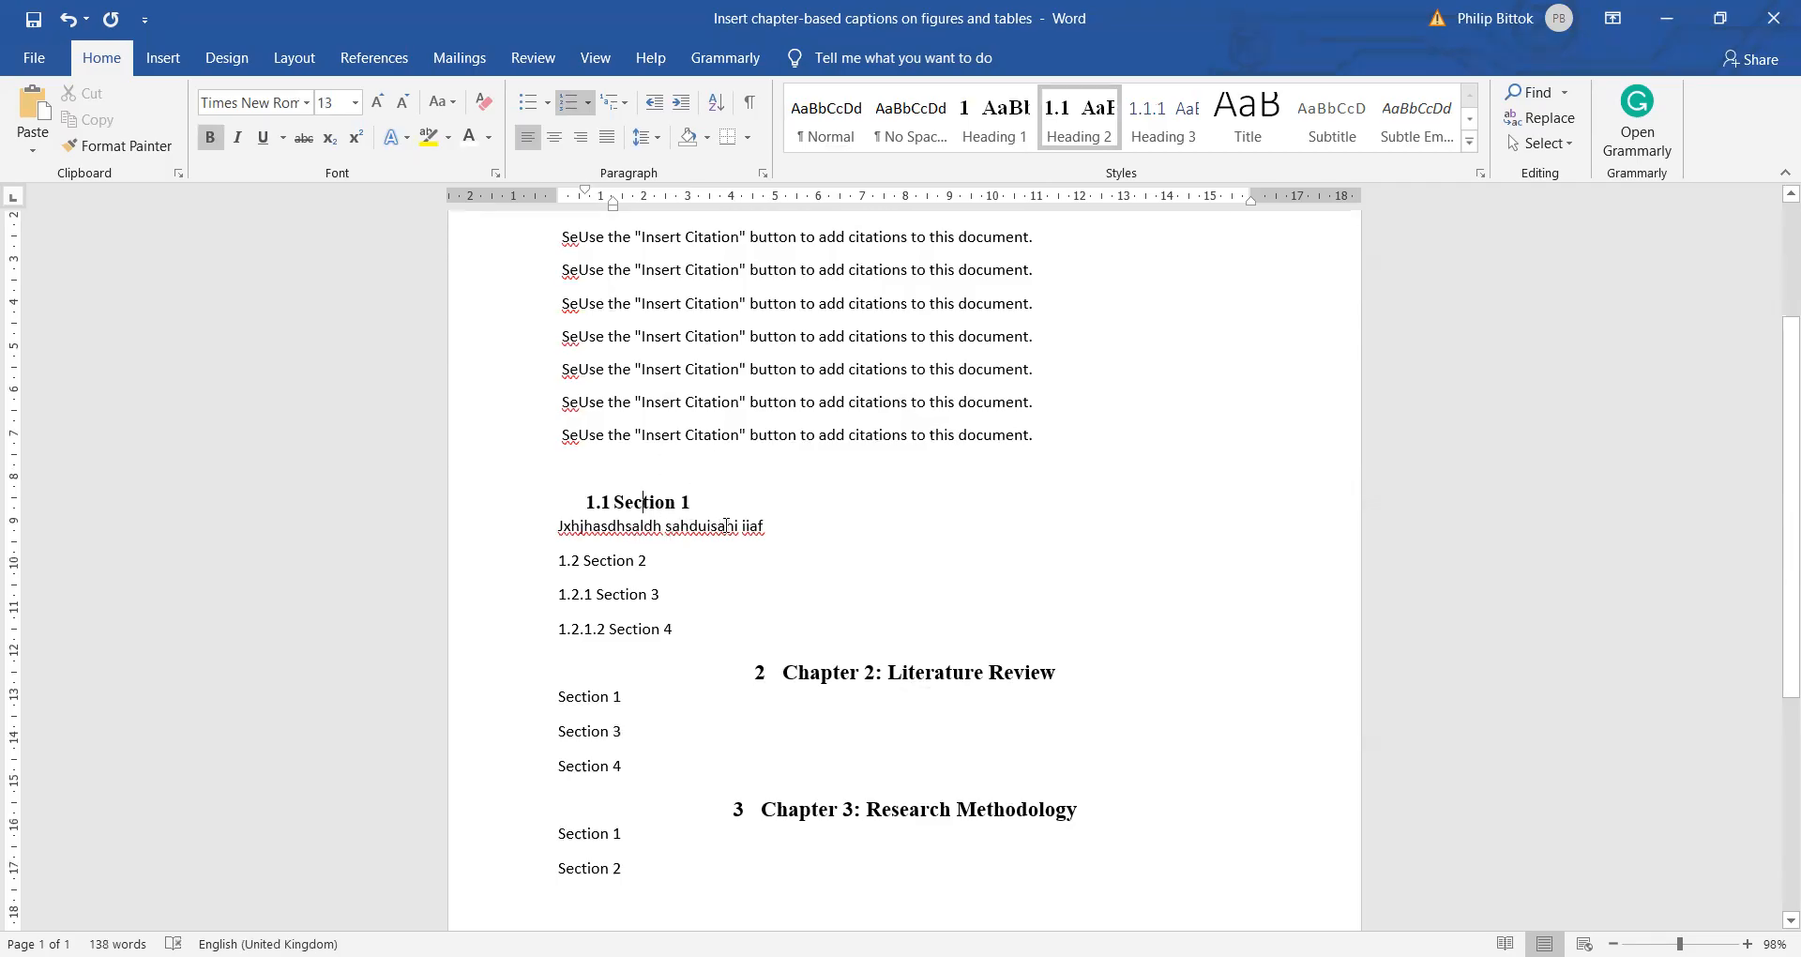
click(794, 523)
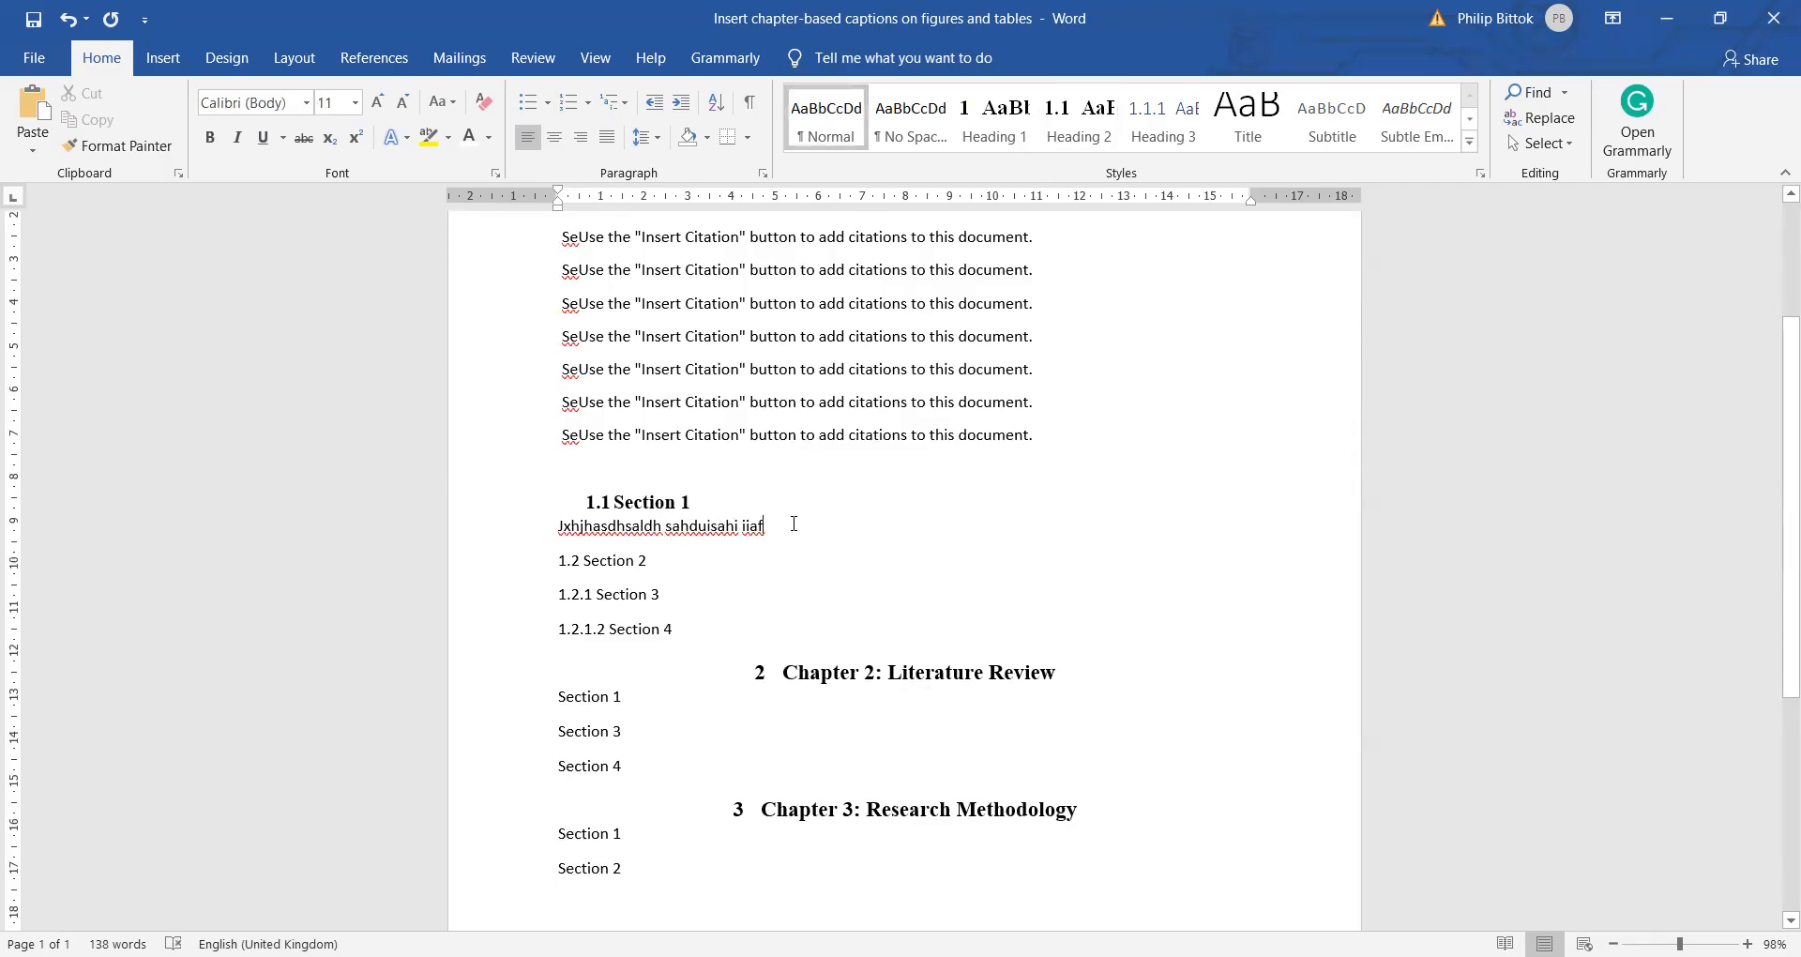
text(SeUse the "Insert Citation" button to add citations to this document.  SeUse the "Insert Citation" button to add citations to this document.  SeUse the "Insert Citation" button to add citations to this document.  SeUse the "Insert Citation" button to add citations to this document.  SeUse the "Insert Citation" button to add citations to this document.  SeUse the "Insert Citation" button to add citations to this document.  SeUse the "Insert Citation" button to add citations to this document.)
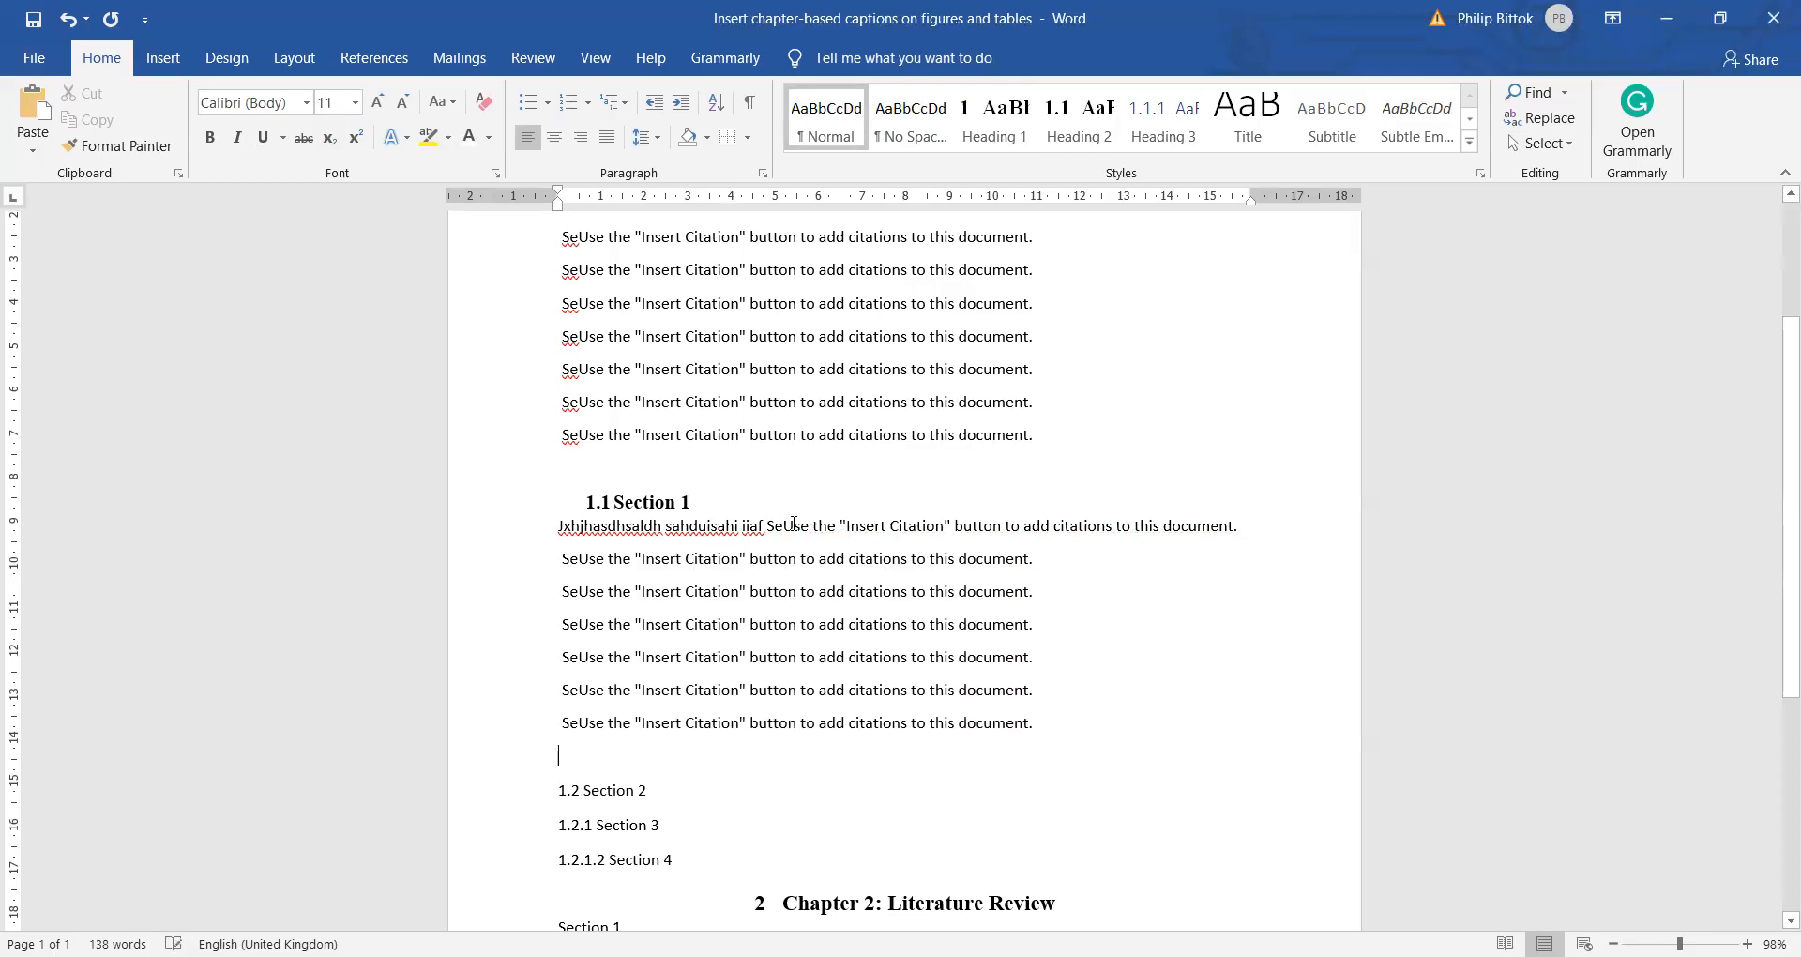
Apply the Heading 3 style to the Section 2 line under Chapter 1 and delete its typed number 1.2.
scroll(600, 525, down, 3)
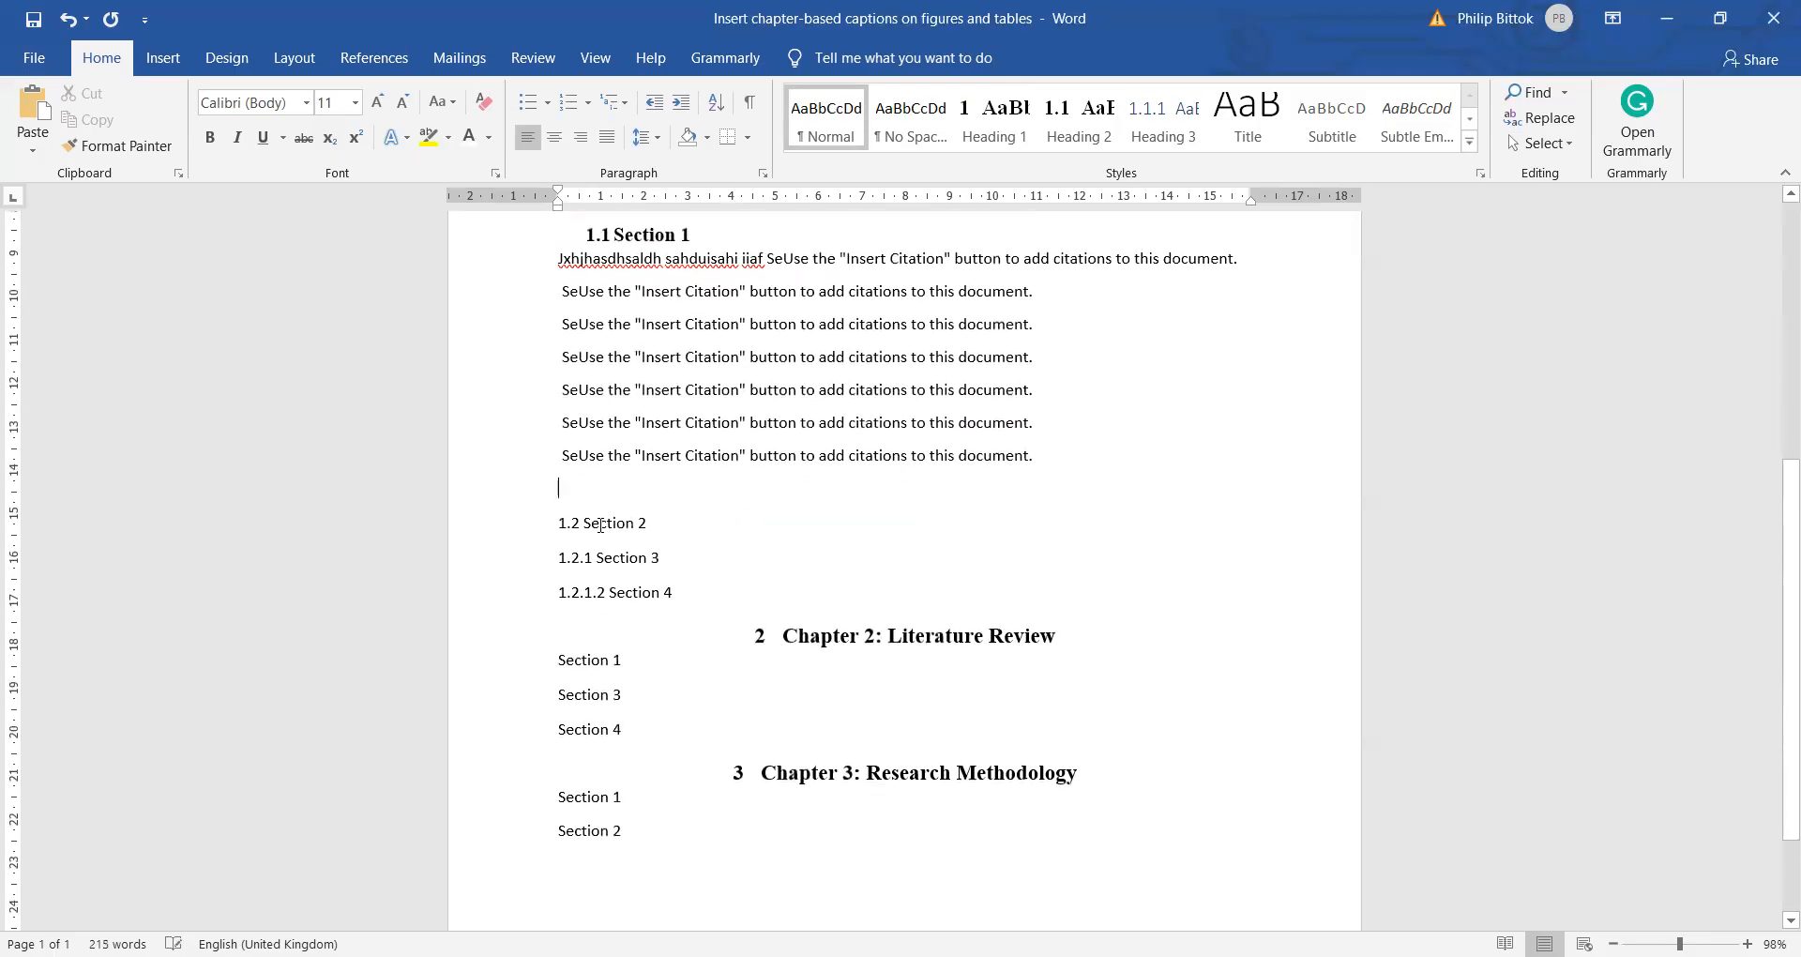
scroll(708, 479, up, 2)
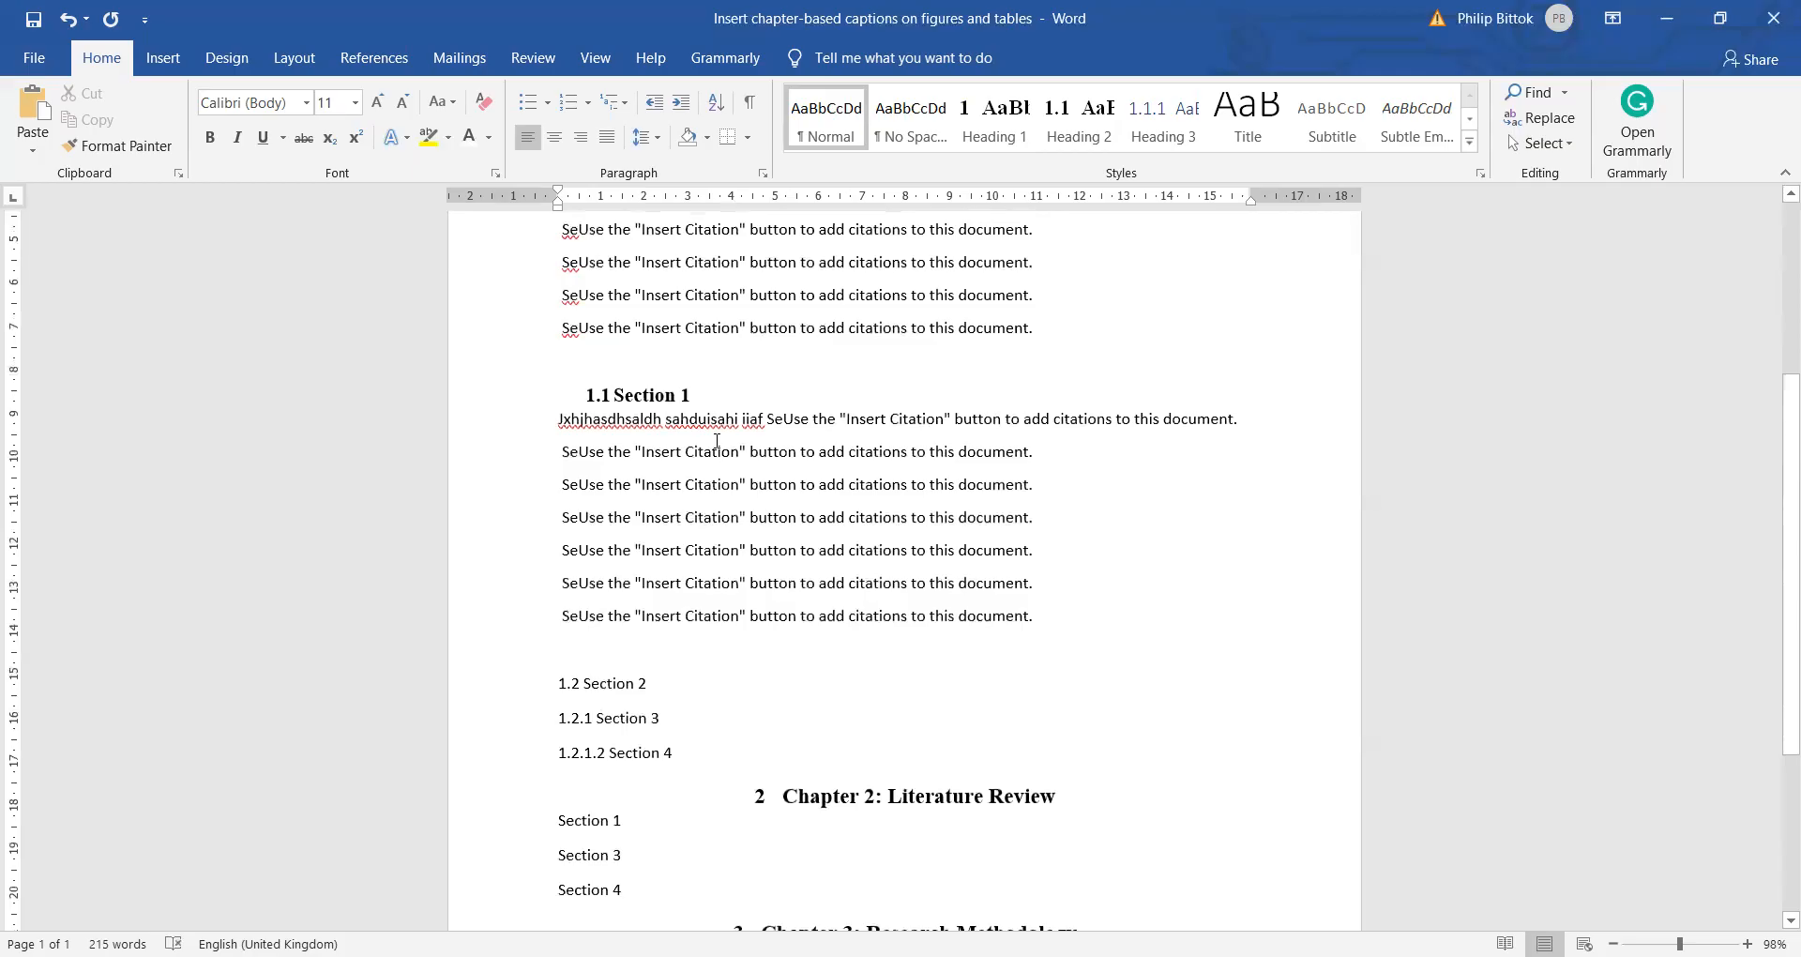
scroll(711, 476, up, 1)
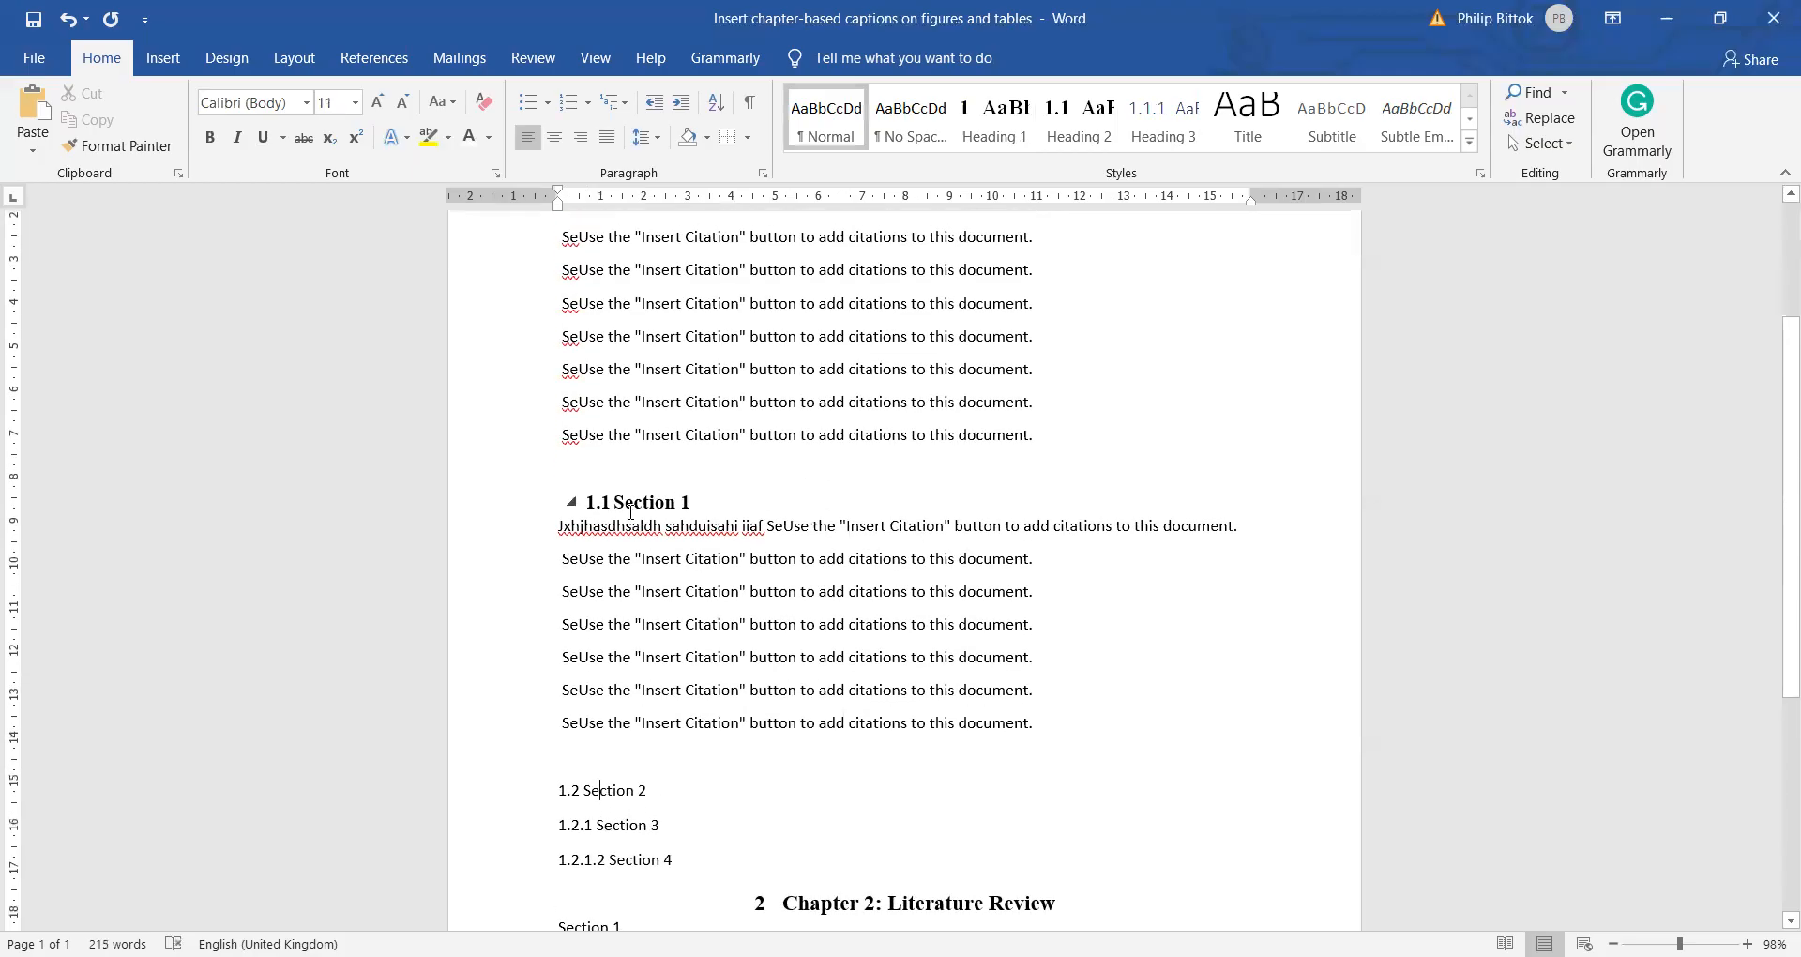
scroll(631, 511, down, 2)
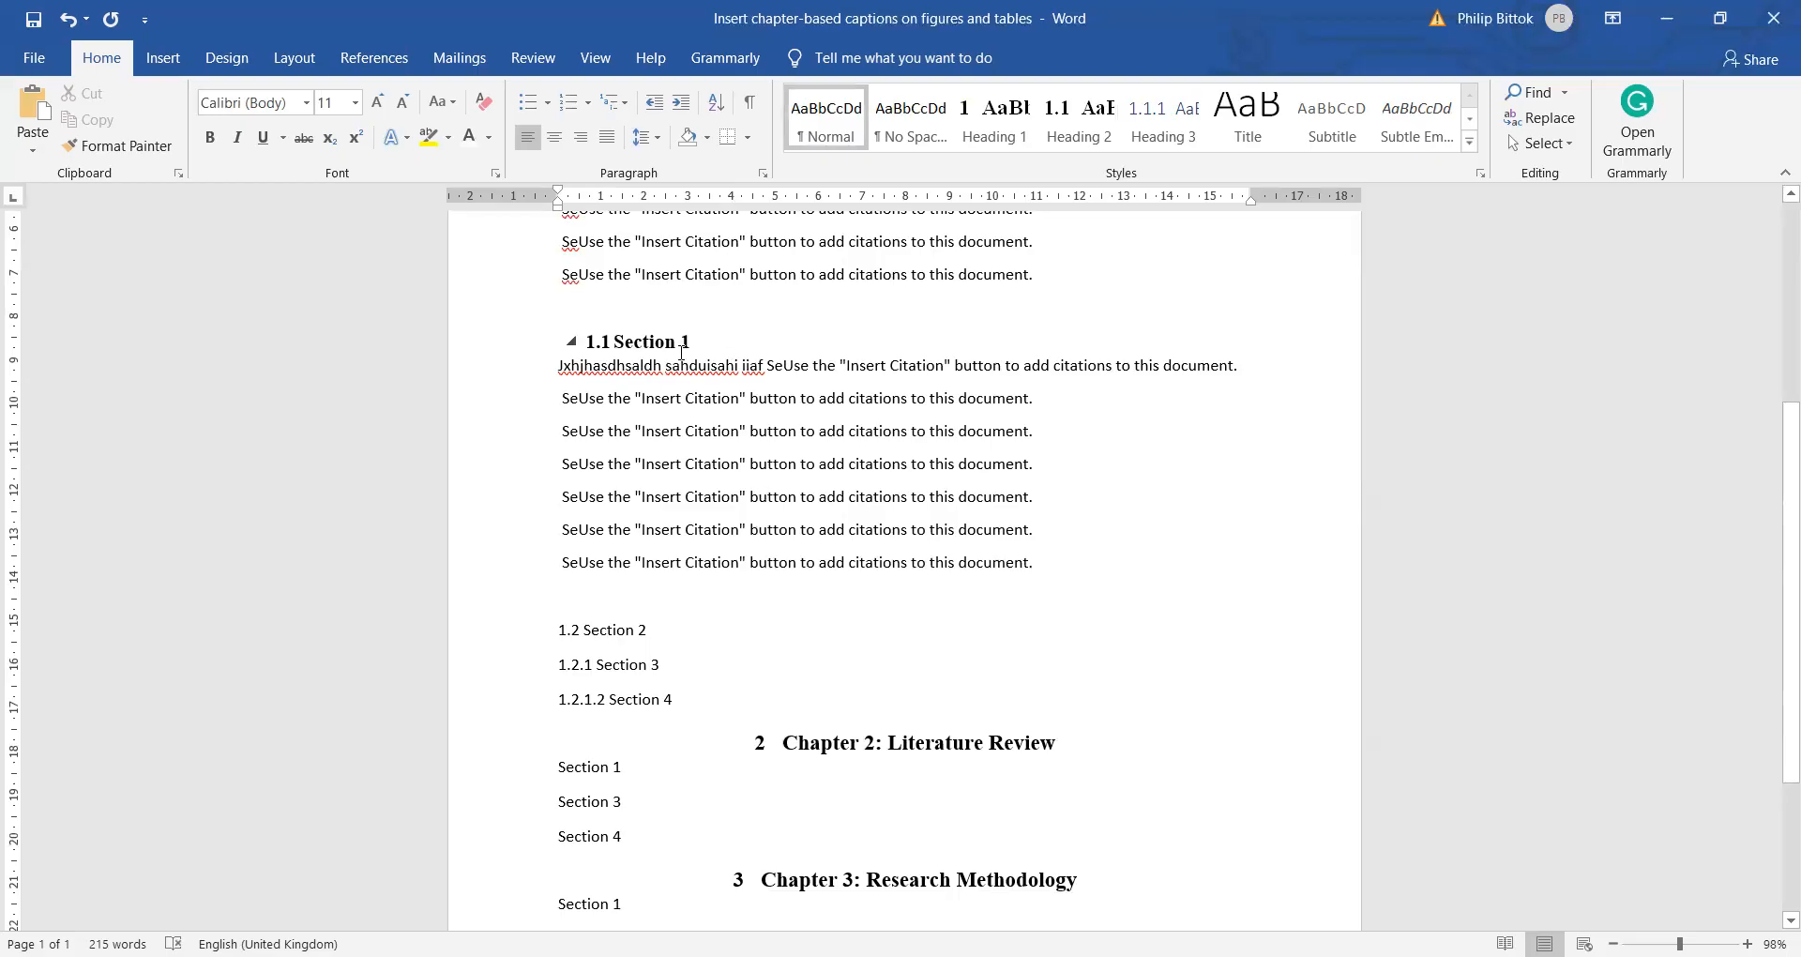
click(1163, 117)
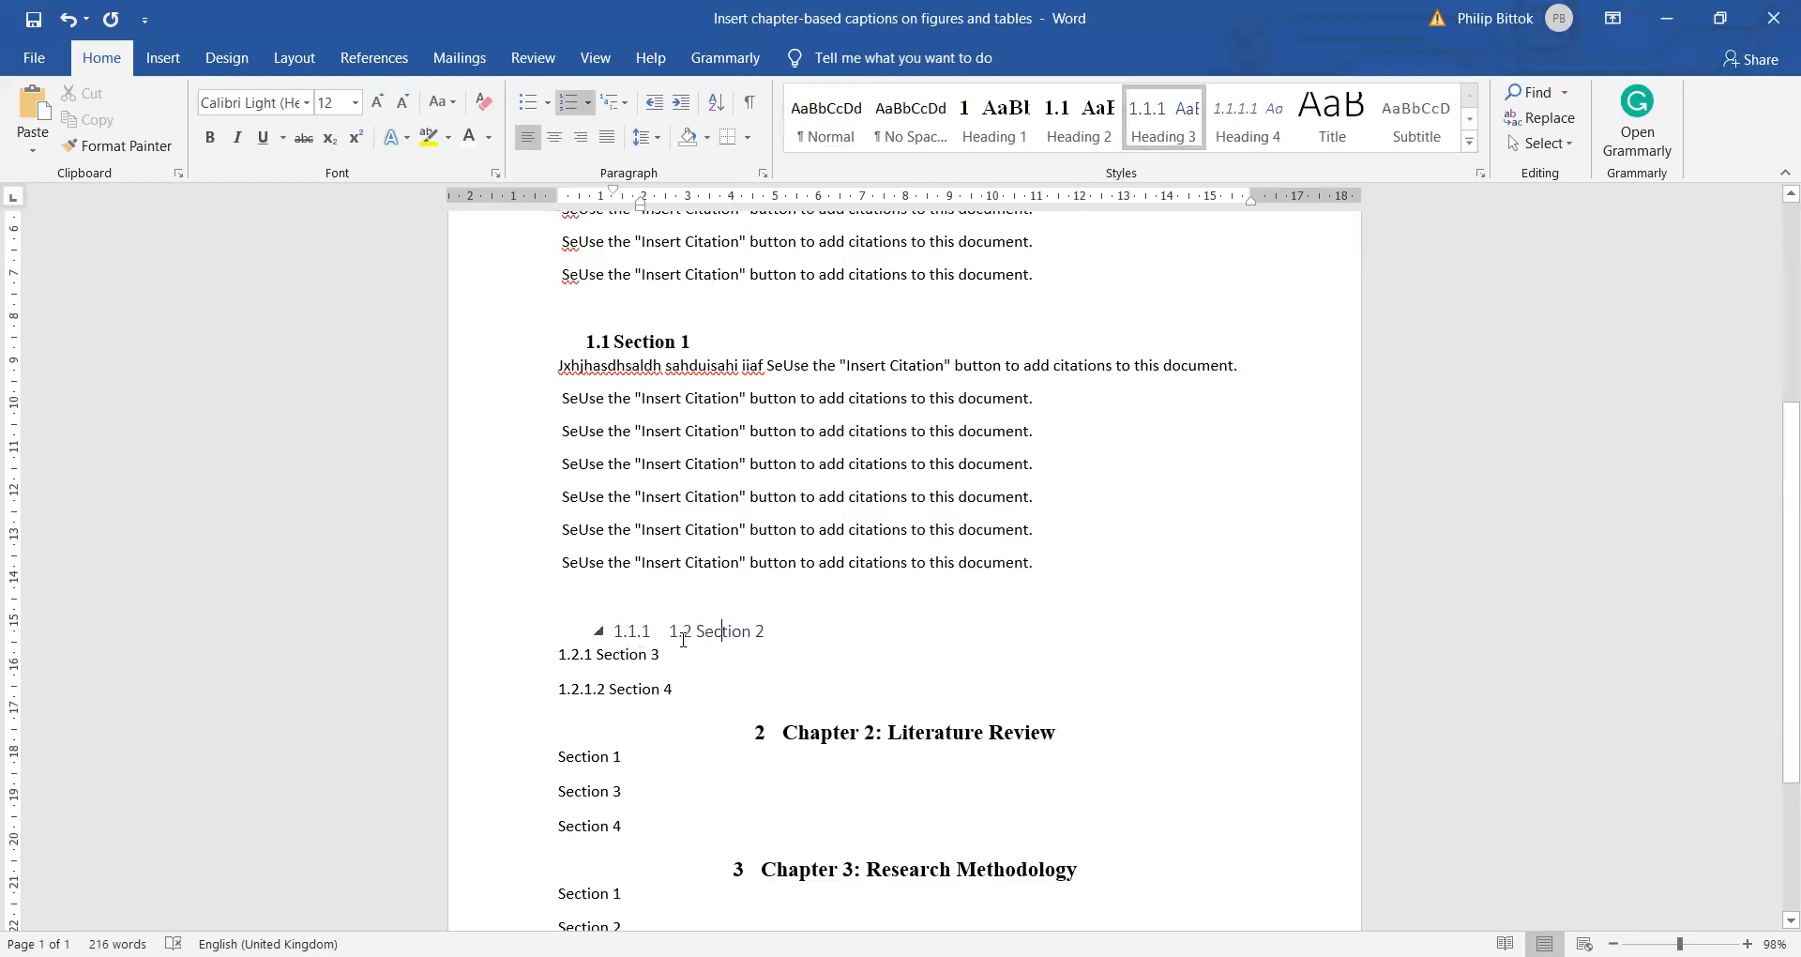
key(Delete)
key(Delete)
key(Delete)
key(Delete)
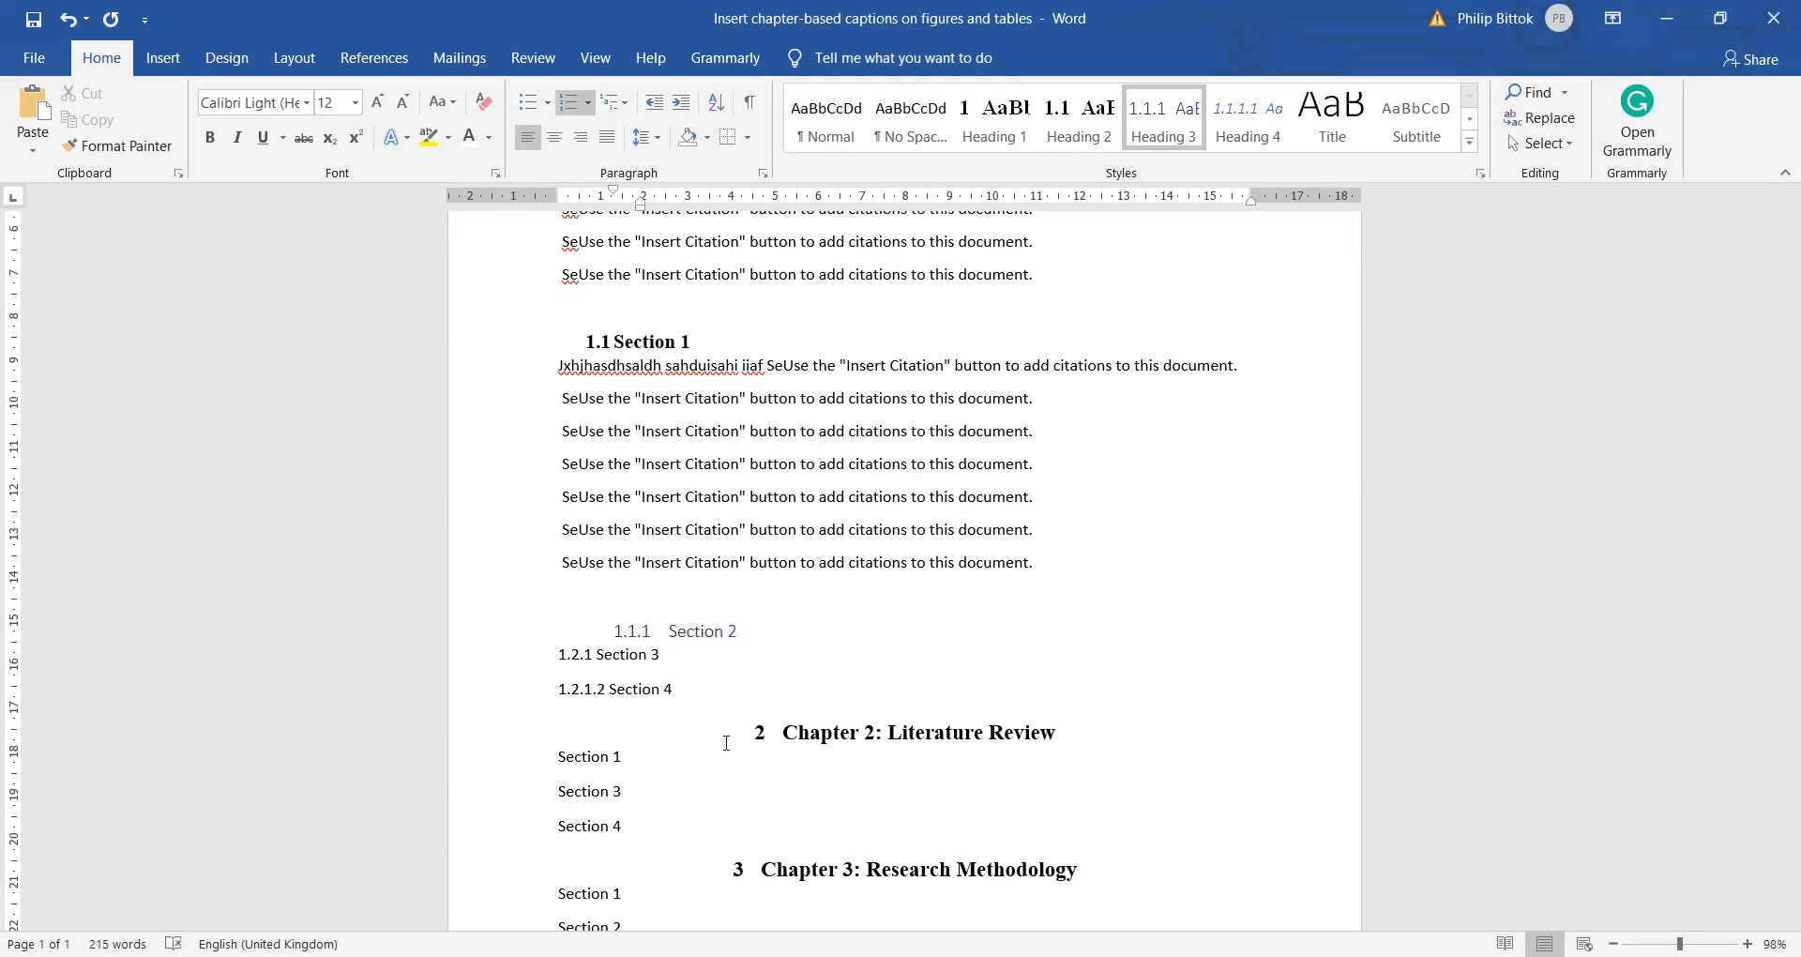
Add body text below the 1.1.1 Section 2 heading by pasting seven copies of the Insert Citation sentence.
click(692, 652)
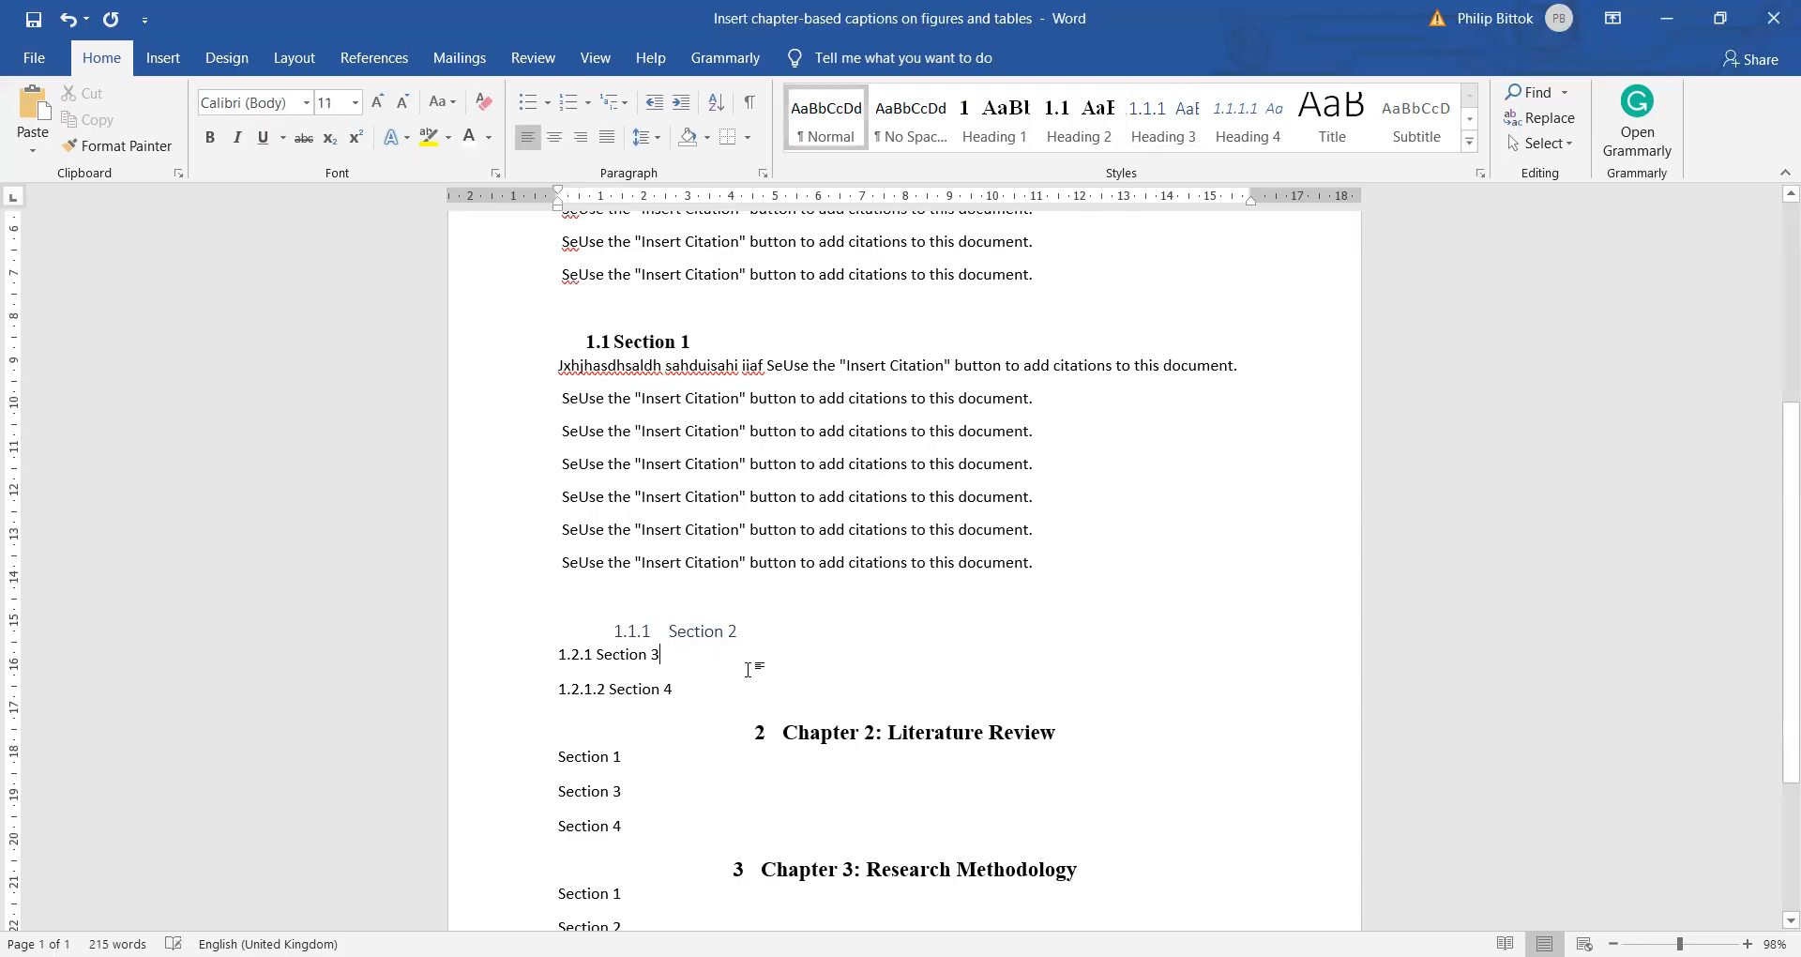
click(762, 625)
key(Return)
key(ctrl+v)
key(ctrl+v)
key(ctrl+v)
key(ctrl+v)
key(ctrl+v)
key(ctrl+v)
key(ctrl+v)
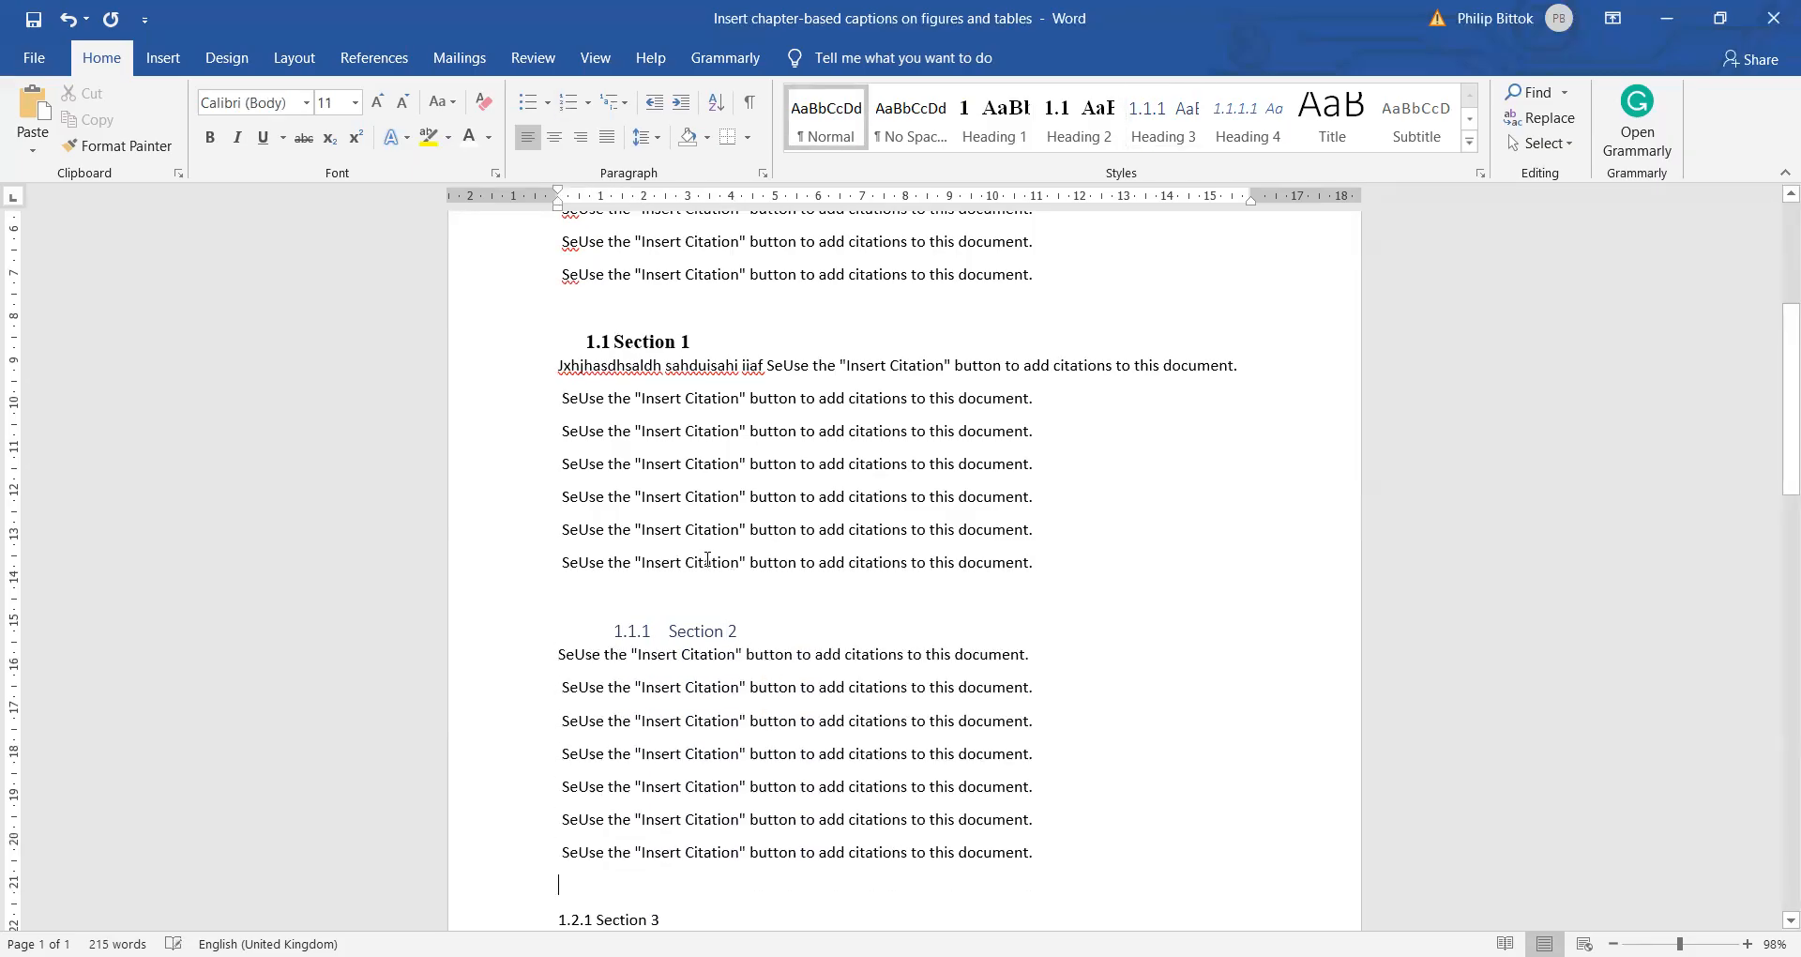
Modify the Heading 3 style to the Automatic font colour, bold and Times New Roman, and save the style.
click(1176, 133)
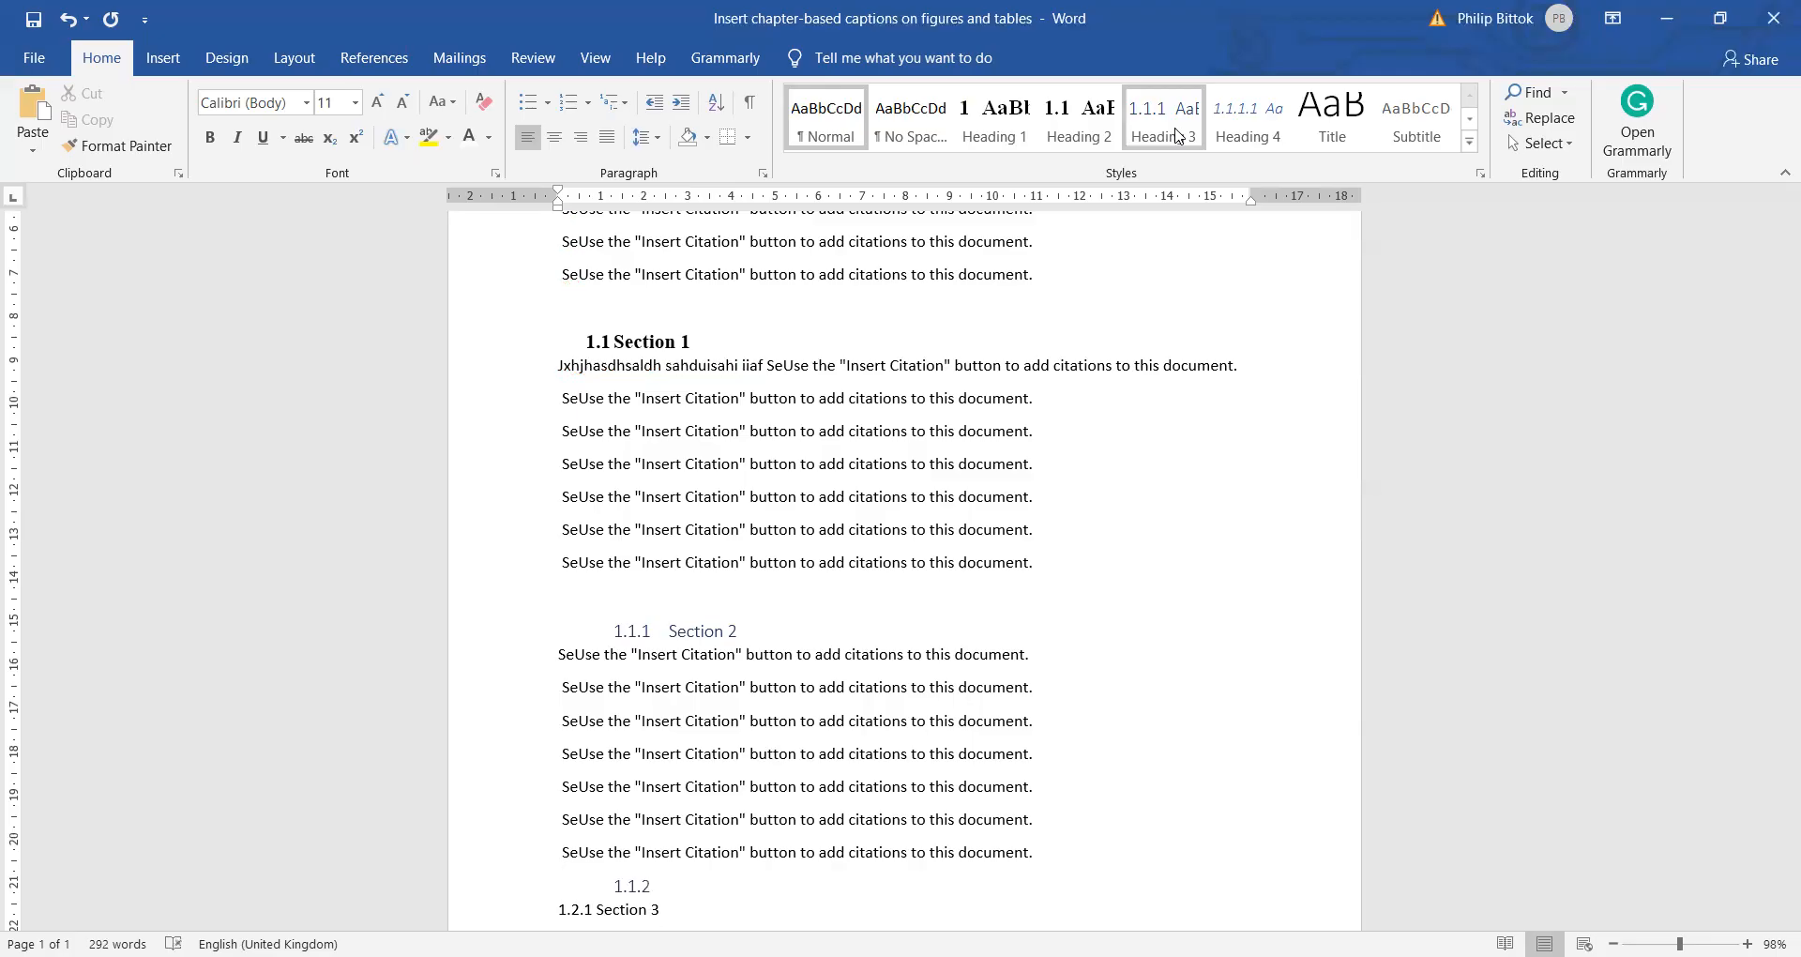
right_click(1176, 133)
click(1210, 168)
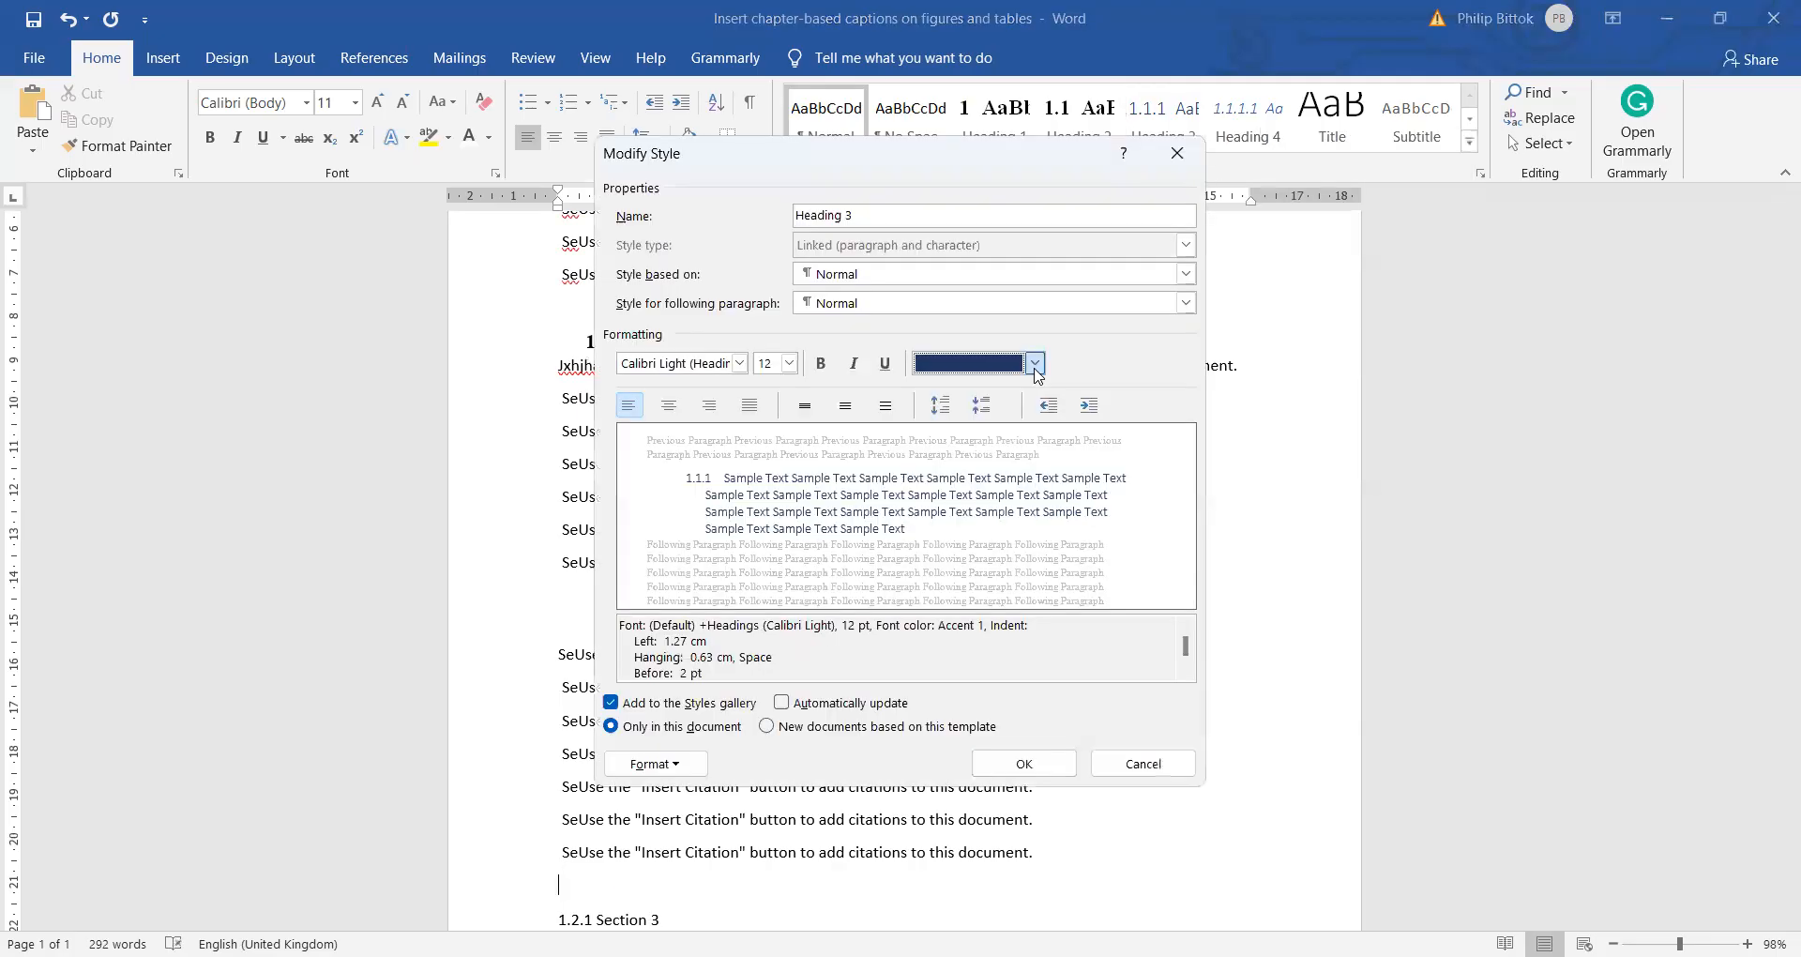
click(1036, 363)
click(961, 384)
click(821, 363)
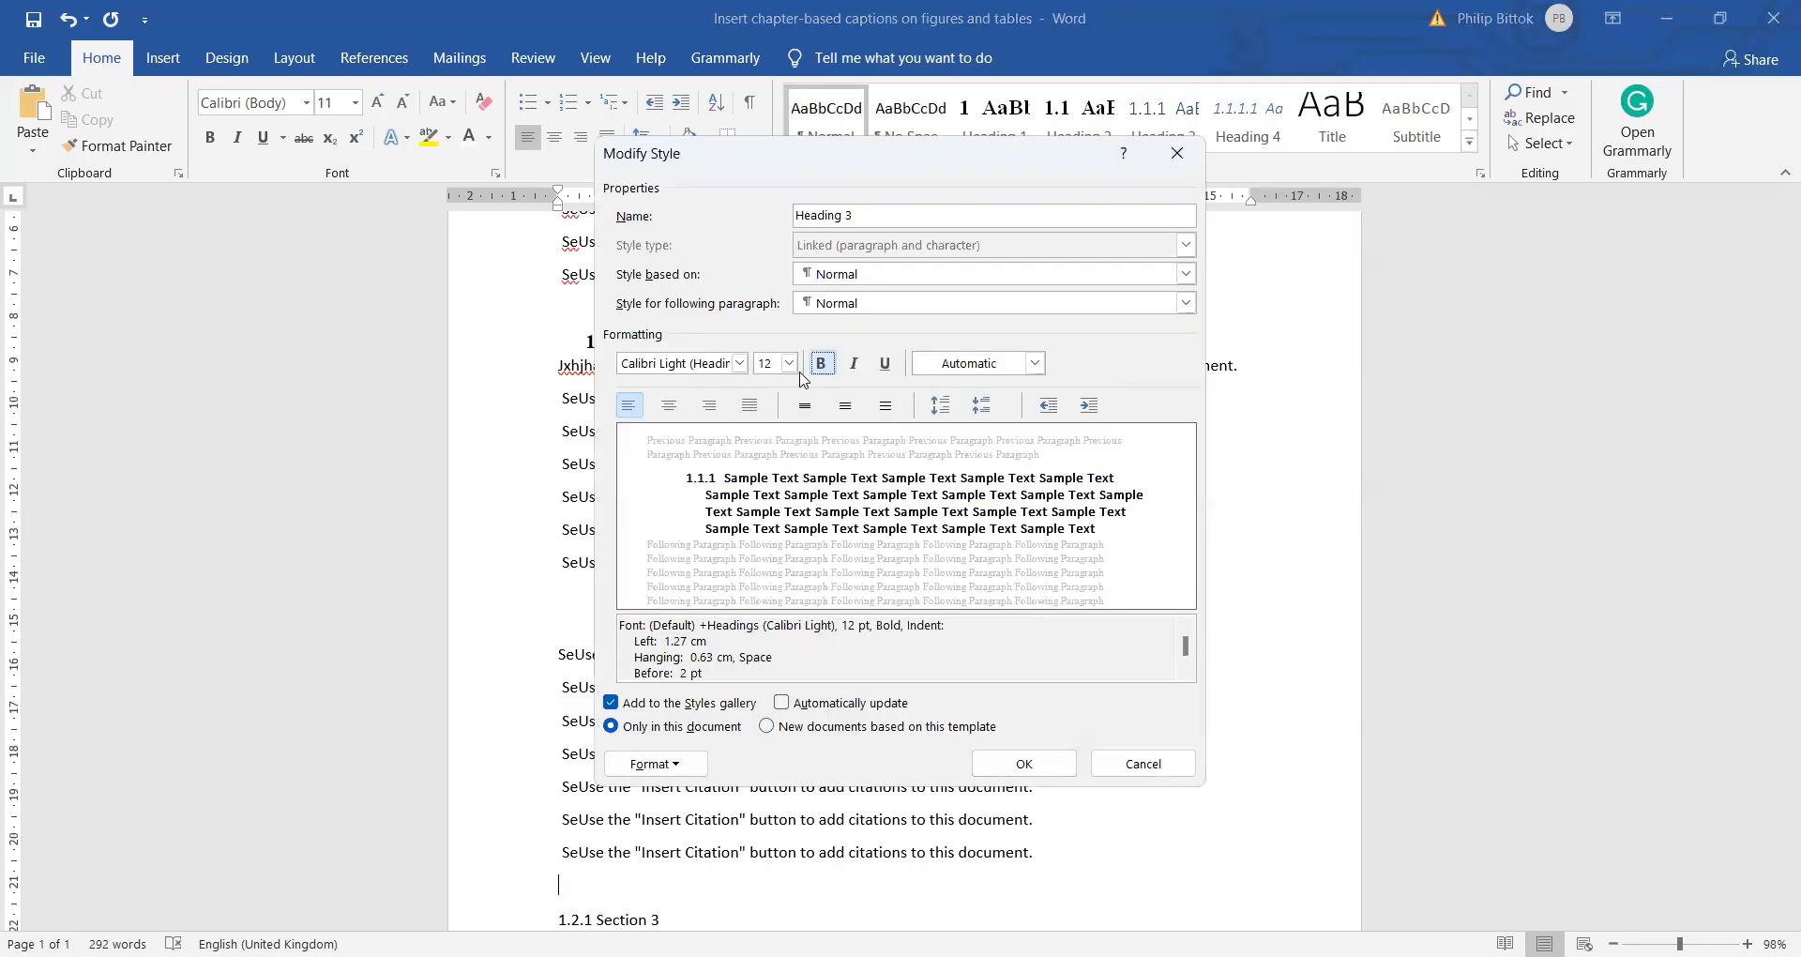
click(739, 363)
click(725, 448)
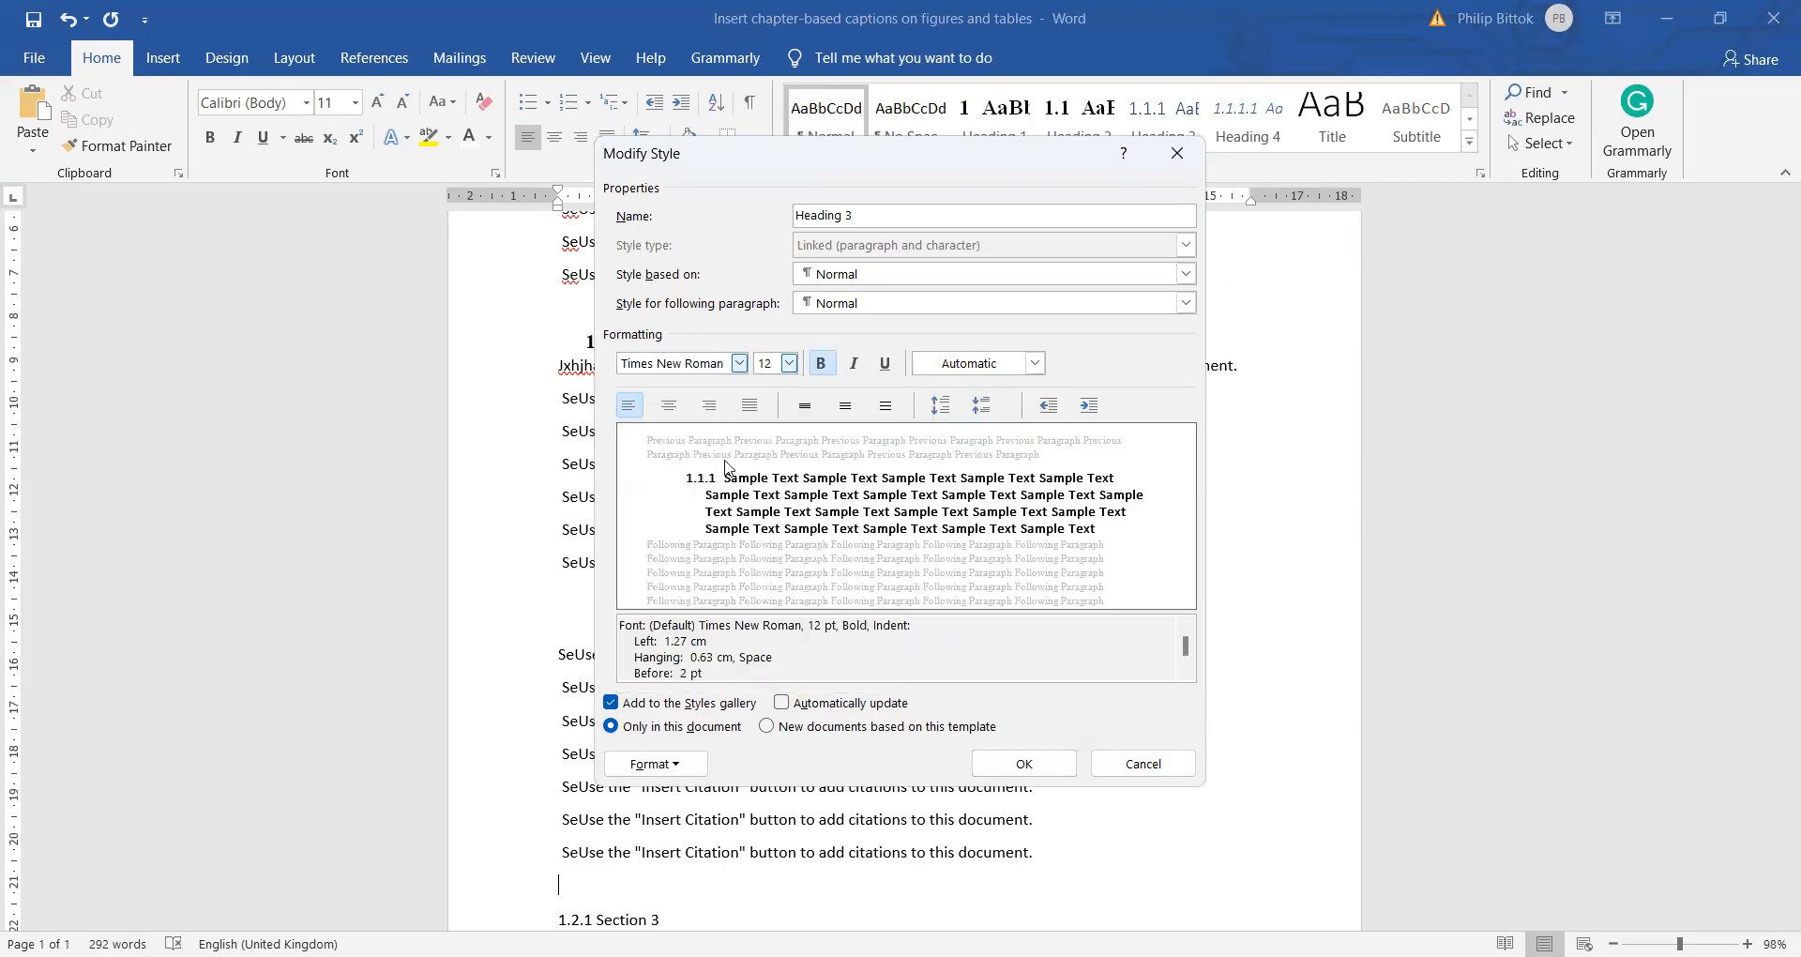
click(1024, 763)
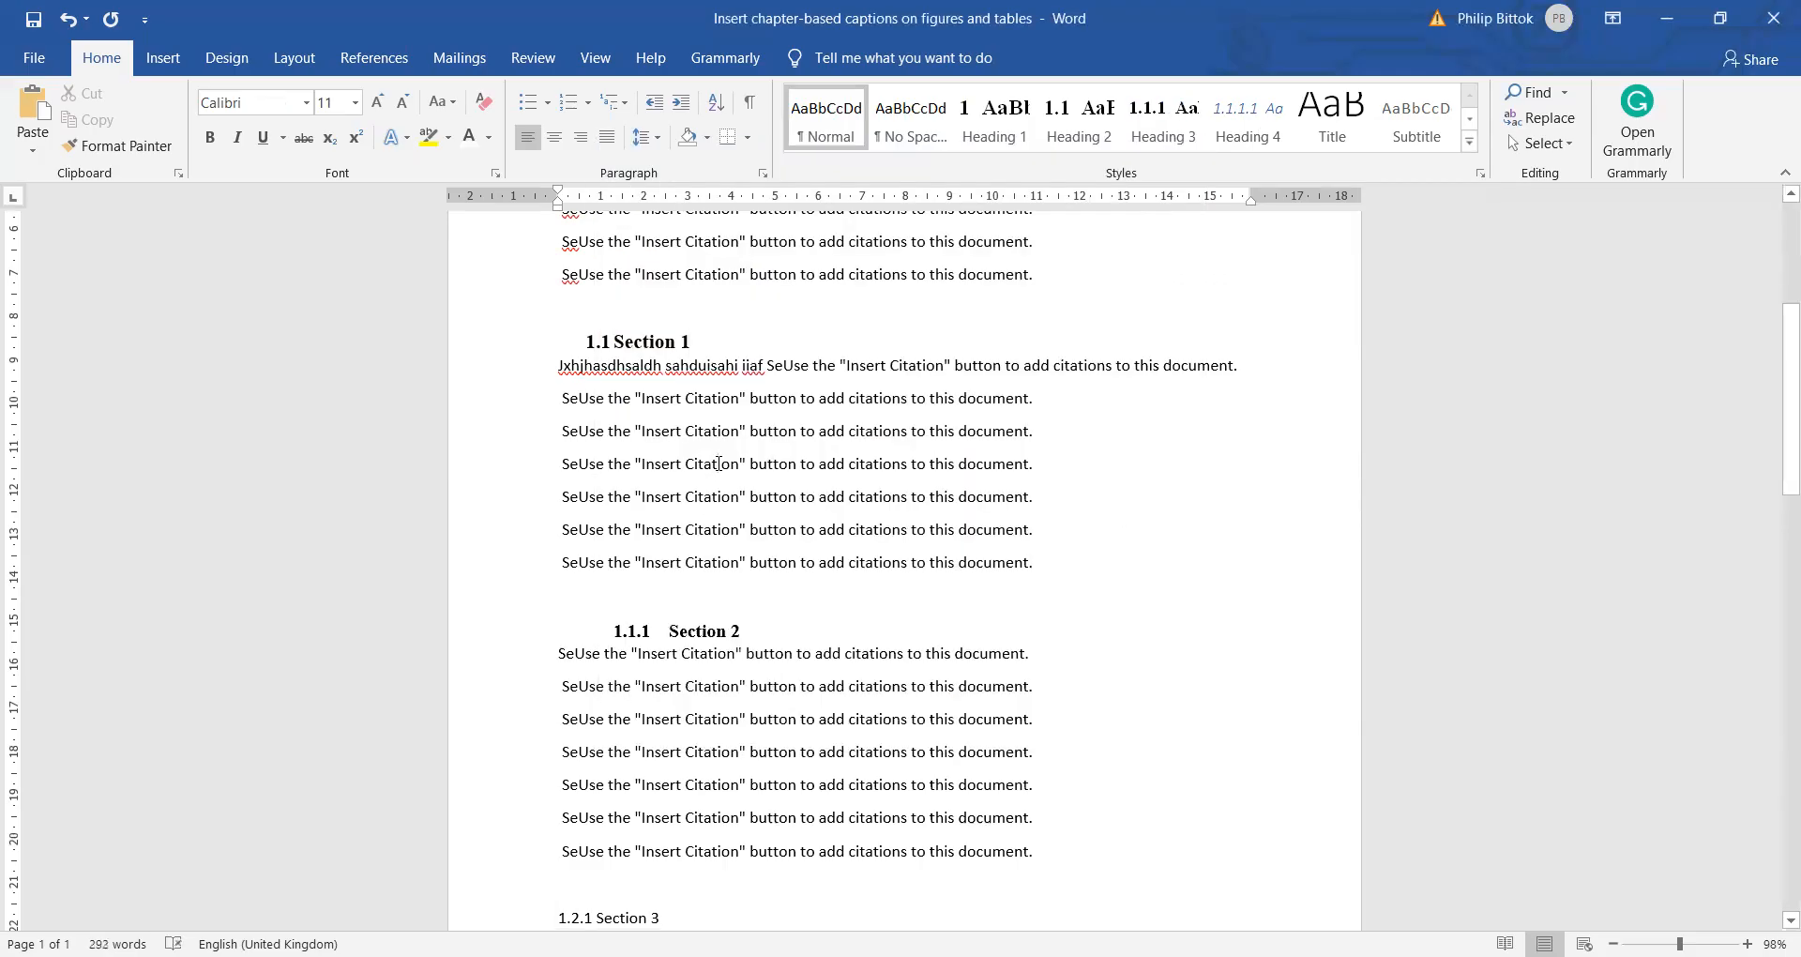
Delete the typed number 1.2.1 from the Section 3 line under Chapter 1.
scroll(719, 464, down, 5)
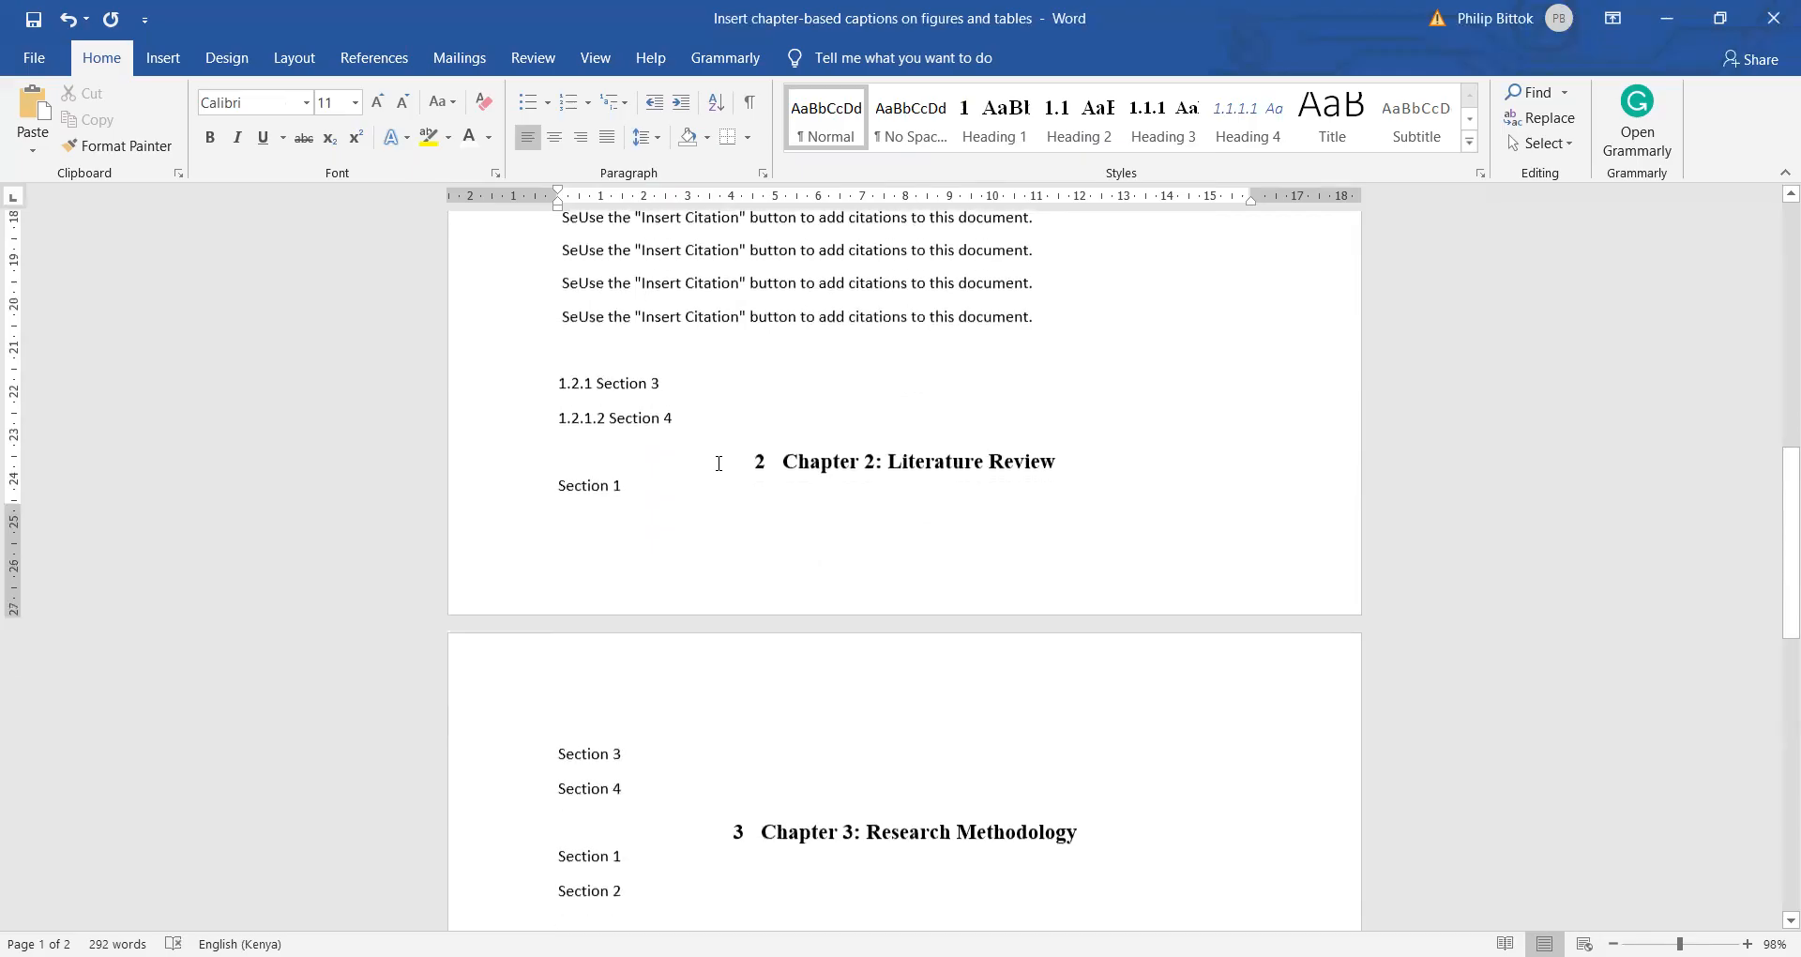
scroll(663, 441, up, 1)
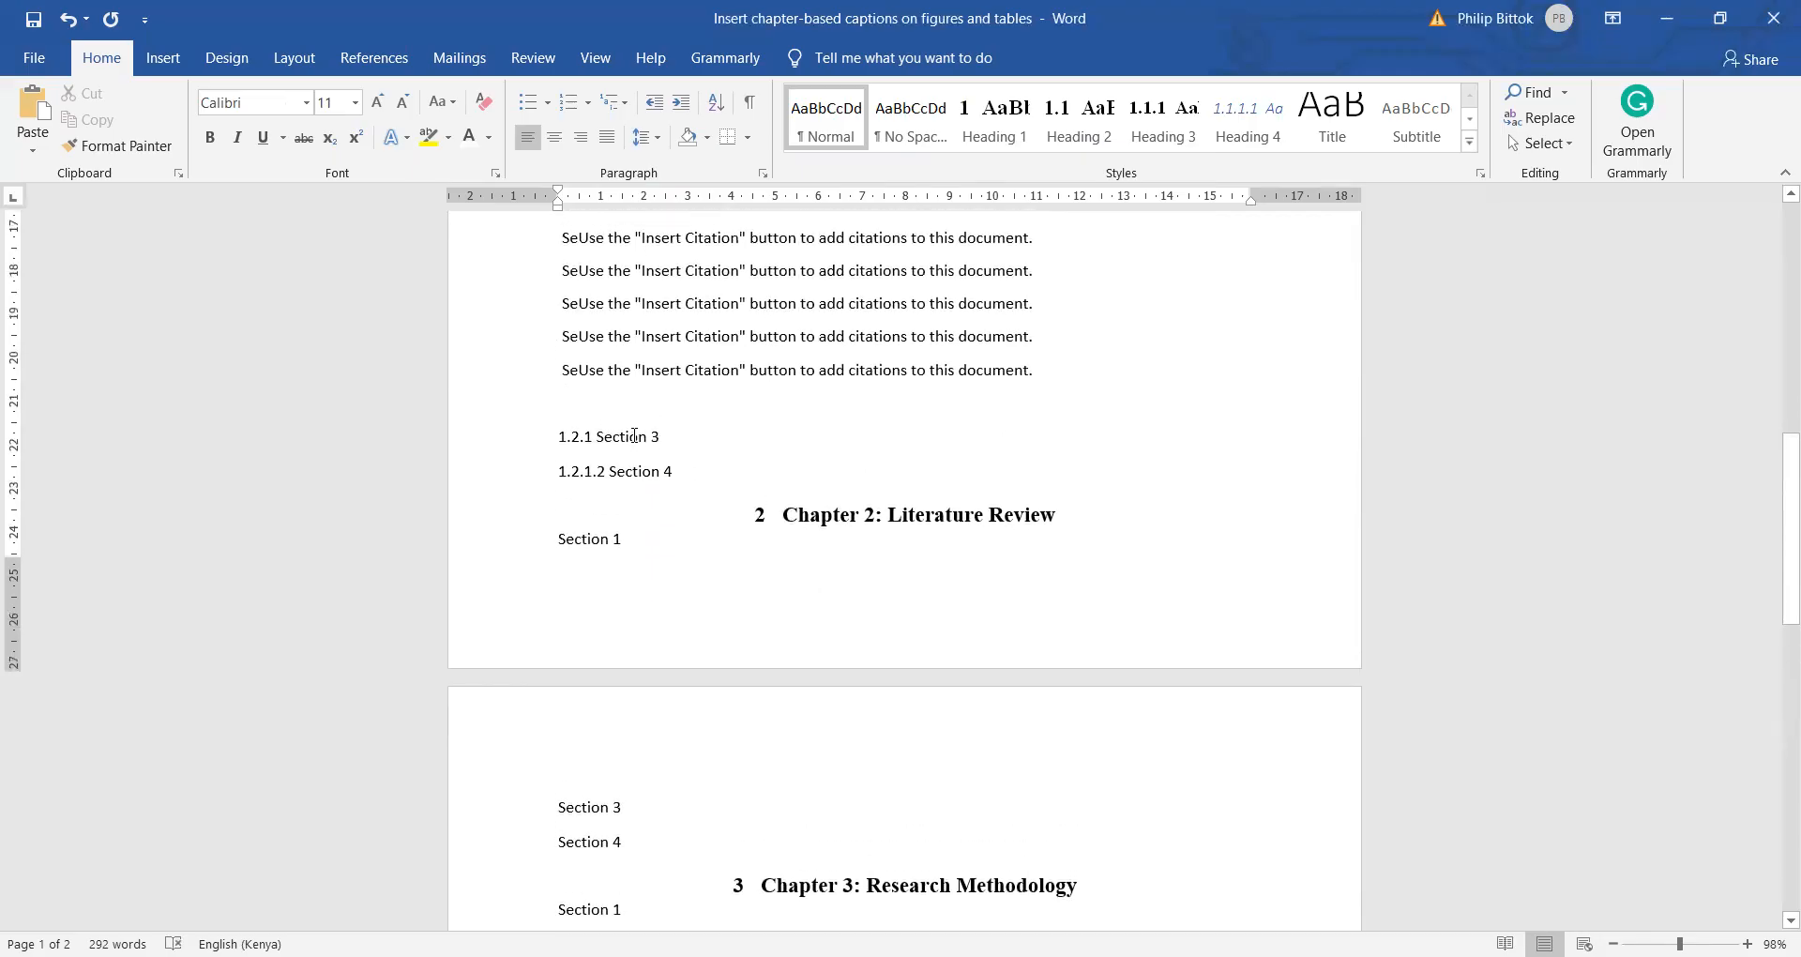
click(593, 435)
key(BackSpace)
key(BackSpace)
key(BackSpace)
key(BackSpace)
key(BackSpace)
key(BackSpace)
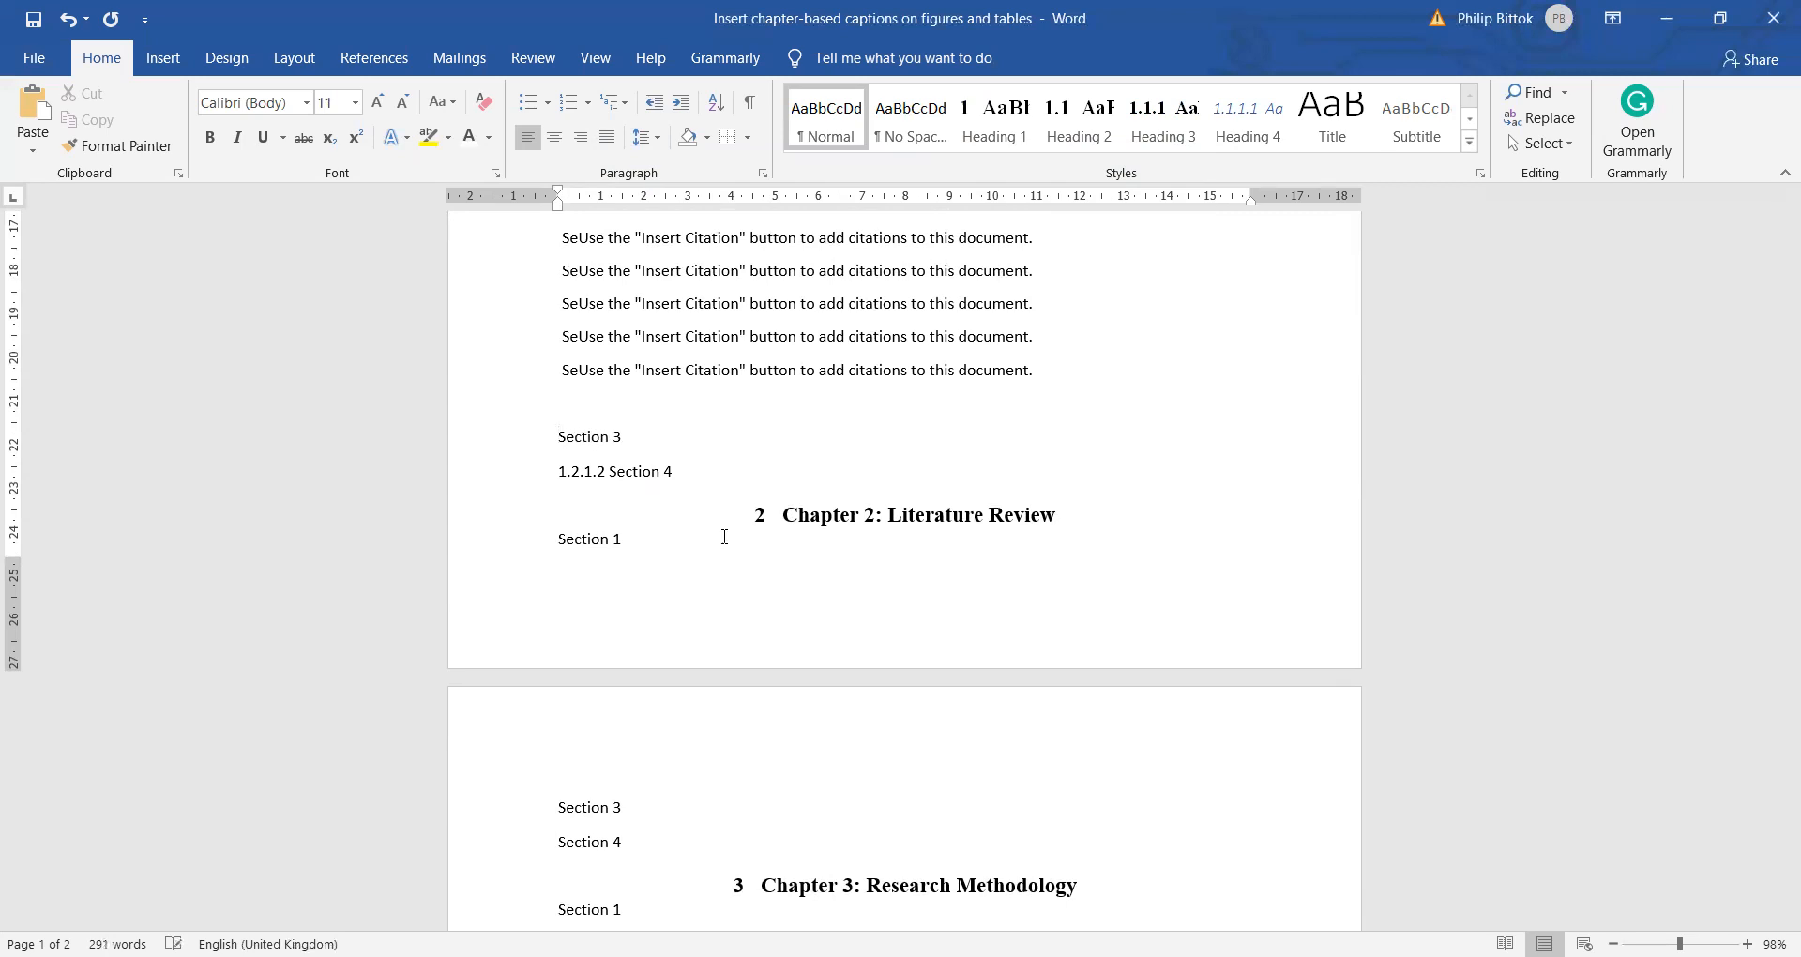
Delete the typed number 1.2.1.2 from the Section 4 line under Chapter 1.
key(BackSpace)
key(BackSpace)
key(BackSpace)
key(BackSpace)
key(BackSpace)
key(BackSpace)
key(BackSpace)
key(BackSpace)
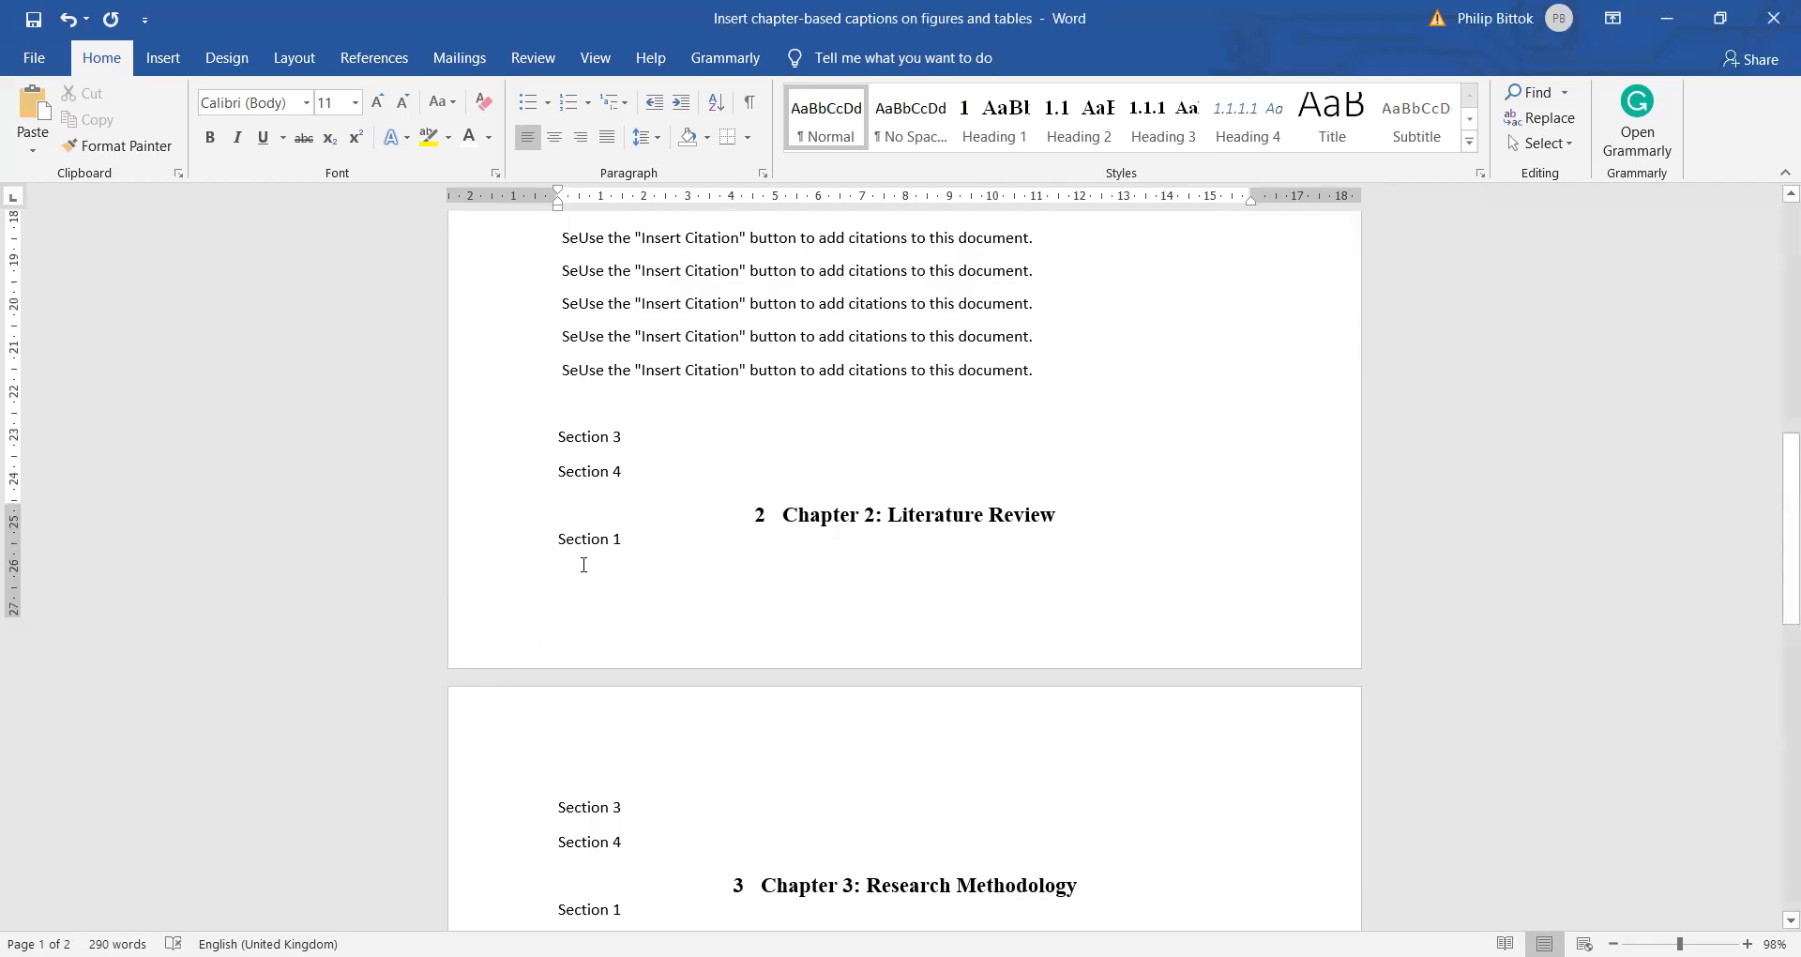
Apply the Heading 2 style to the Section 3 and Section 4 lines at the end of Chapter 1.
scroll(583, 563, down, 3)
scroll(615, 570, up, 3)
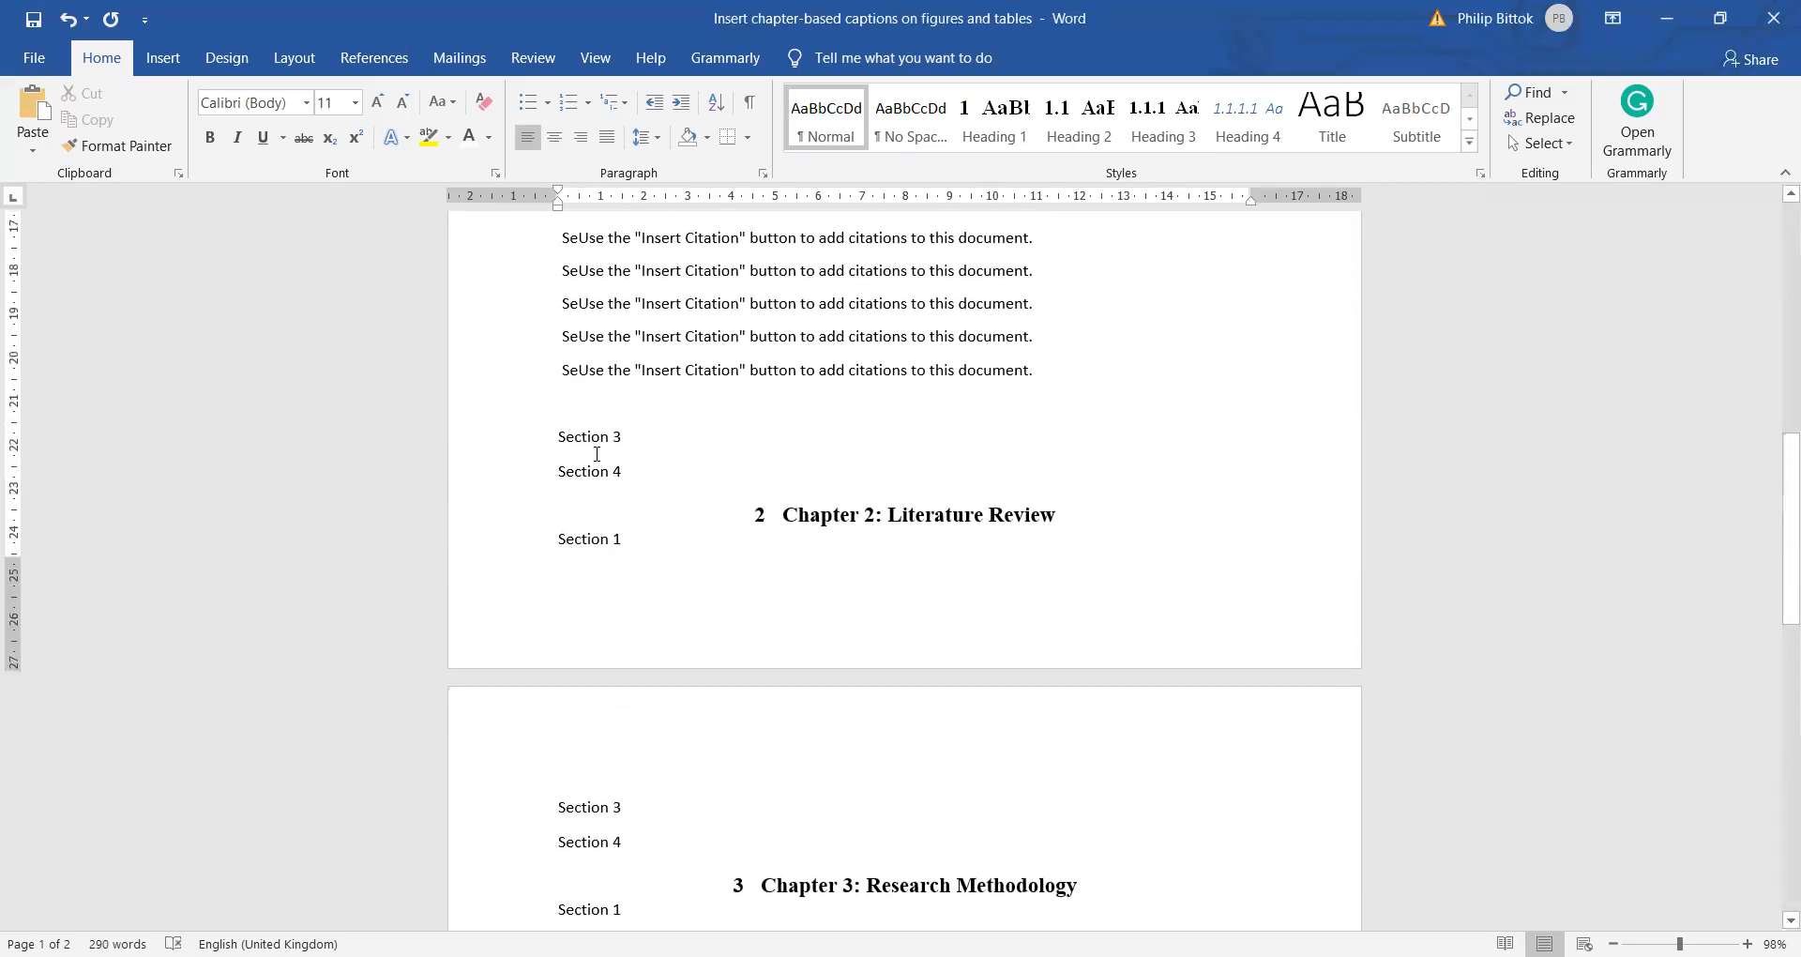
click(1079, 120)
click(585, 460)
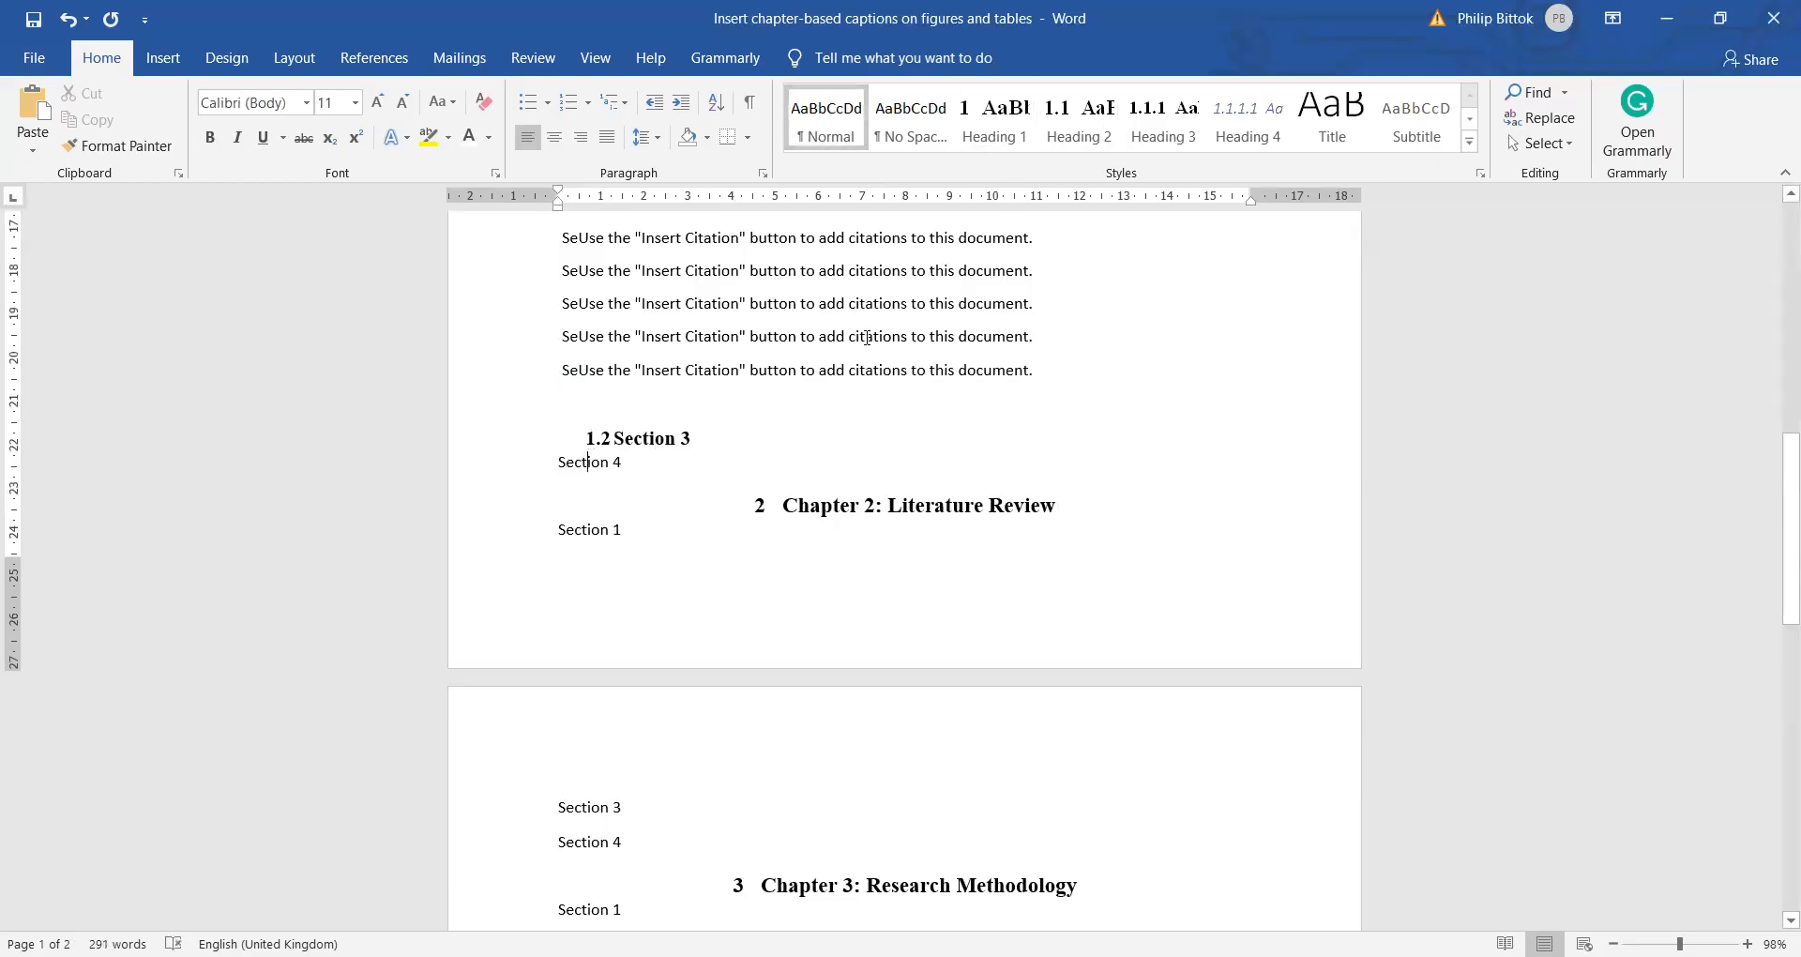
click(1078, 120)
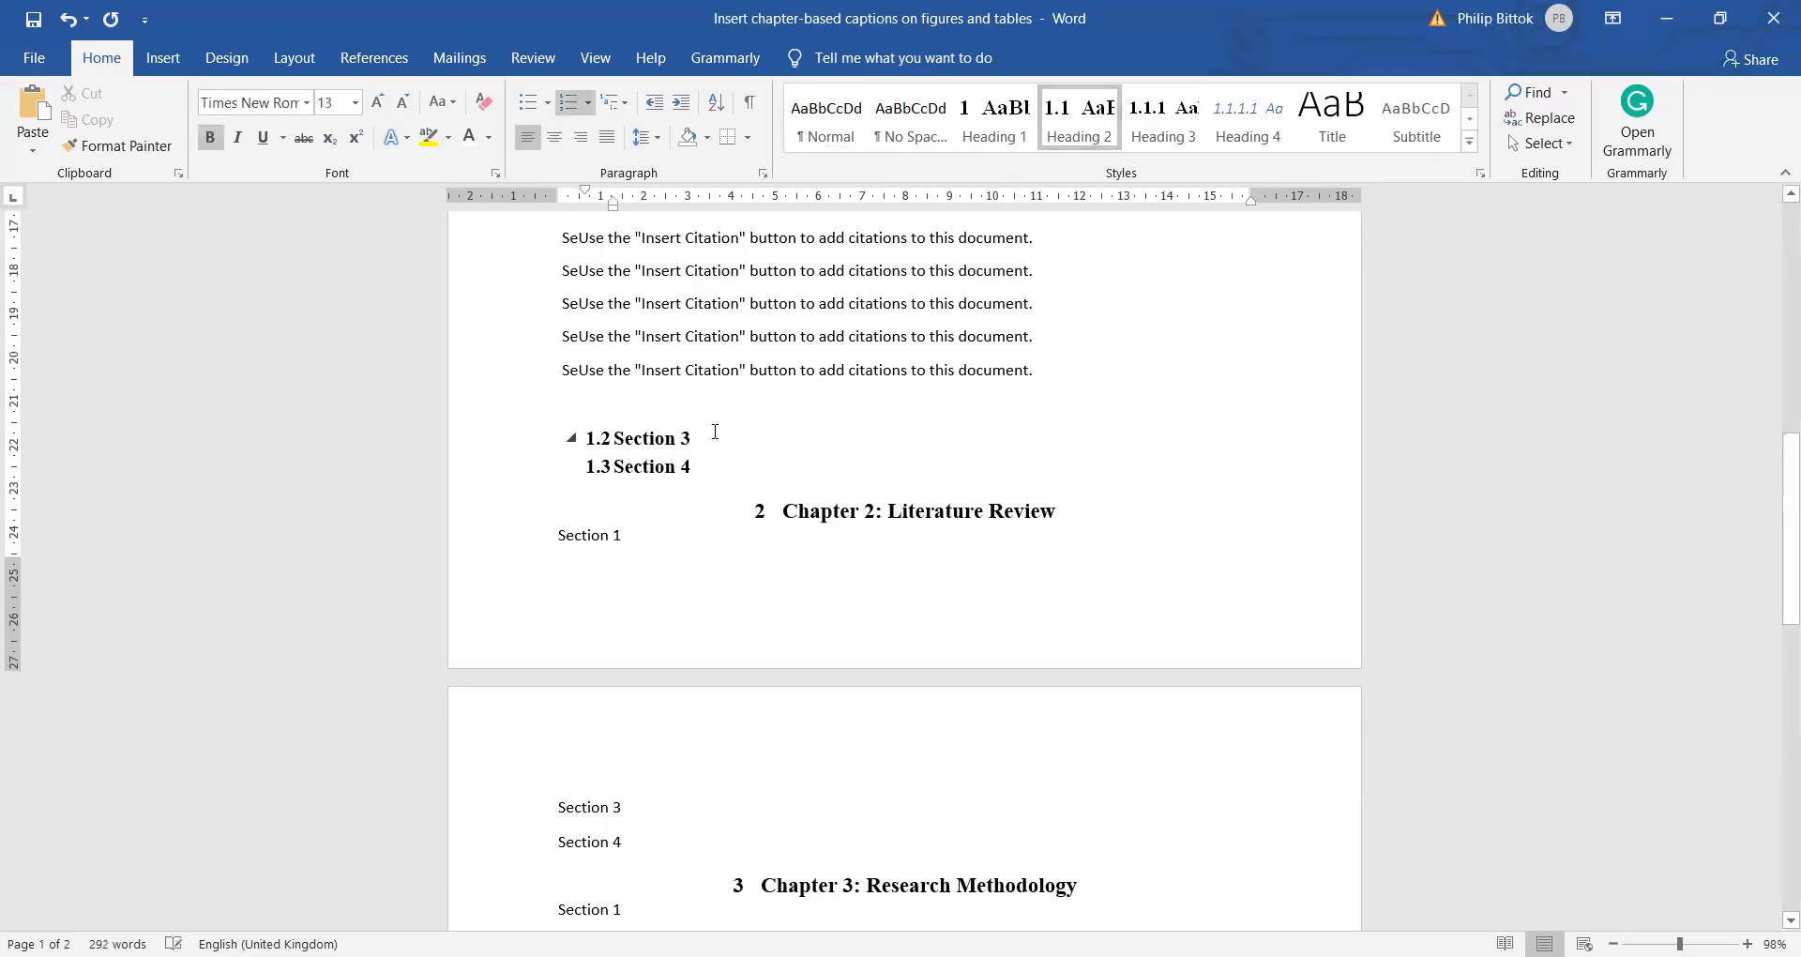
Add five copies of the Insert Citation sentence as body text below each of the 1.2 Section 3 and 1.3 Section 4 headings.
text(SeUse the "Insert Citation" button to add citations to this document. SeUse the "Insert Citation" button to add citations to this document. SeUse the "Insert Citation" button to add citations to this document. SeUse the "Insert Citation" button to add citations to this document. SeUse the "Insert Citation" button to add citations to this document.)
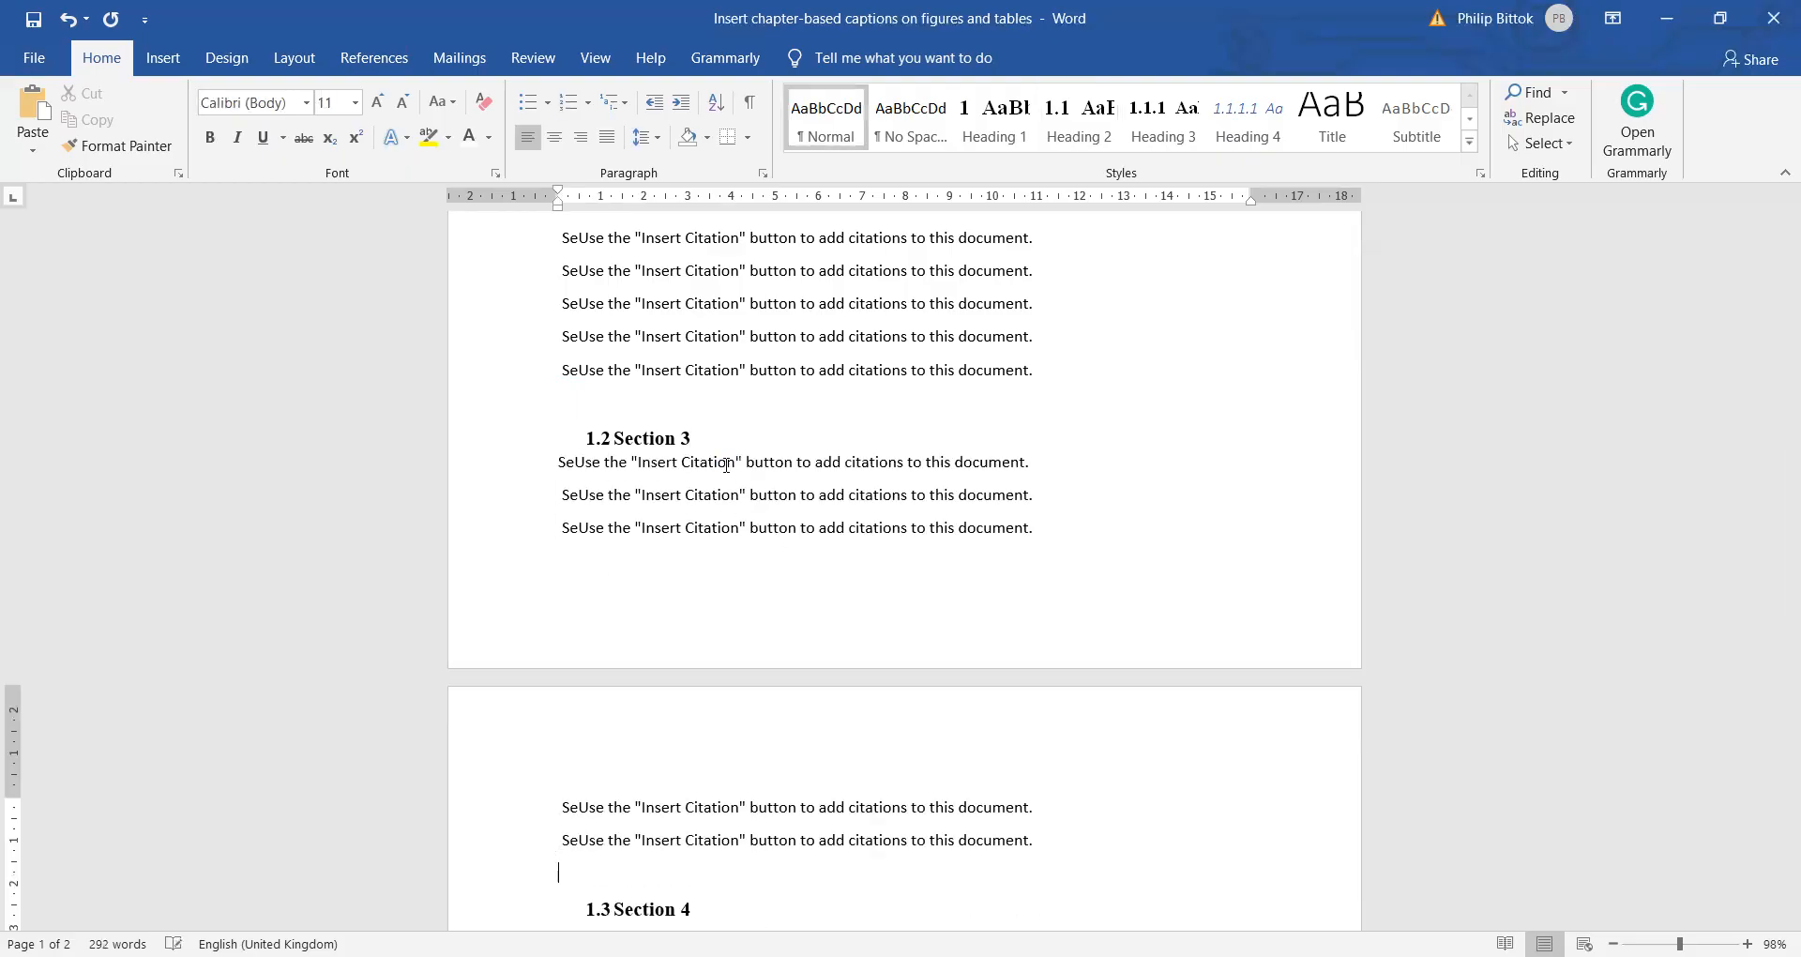
scroll(788, 410, down, 3)
click(727, 528)
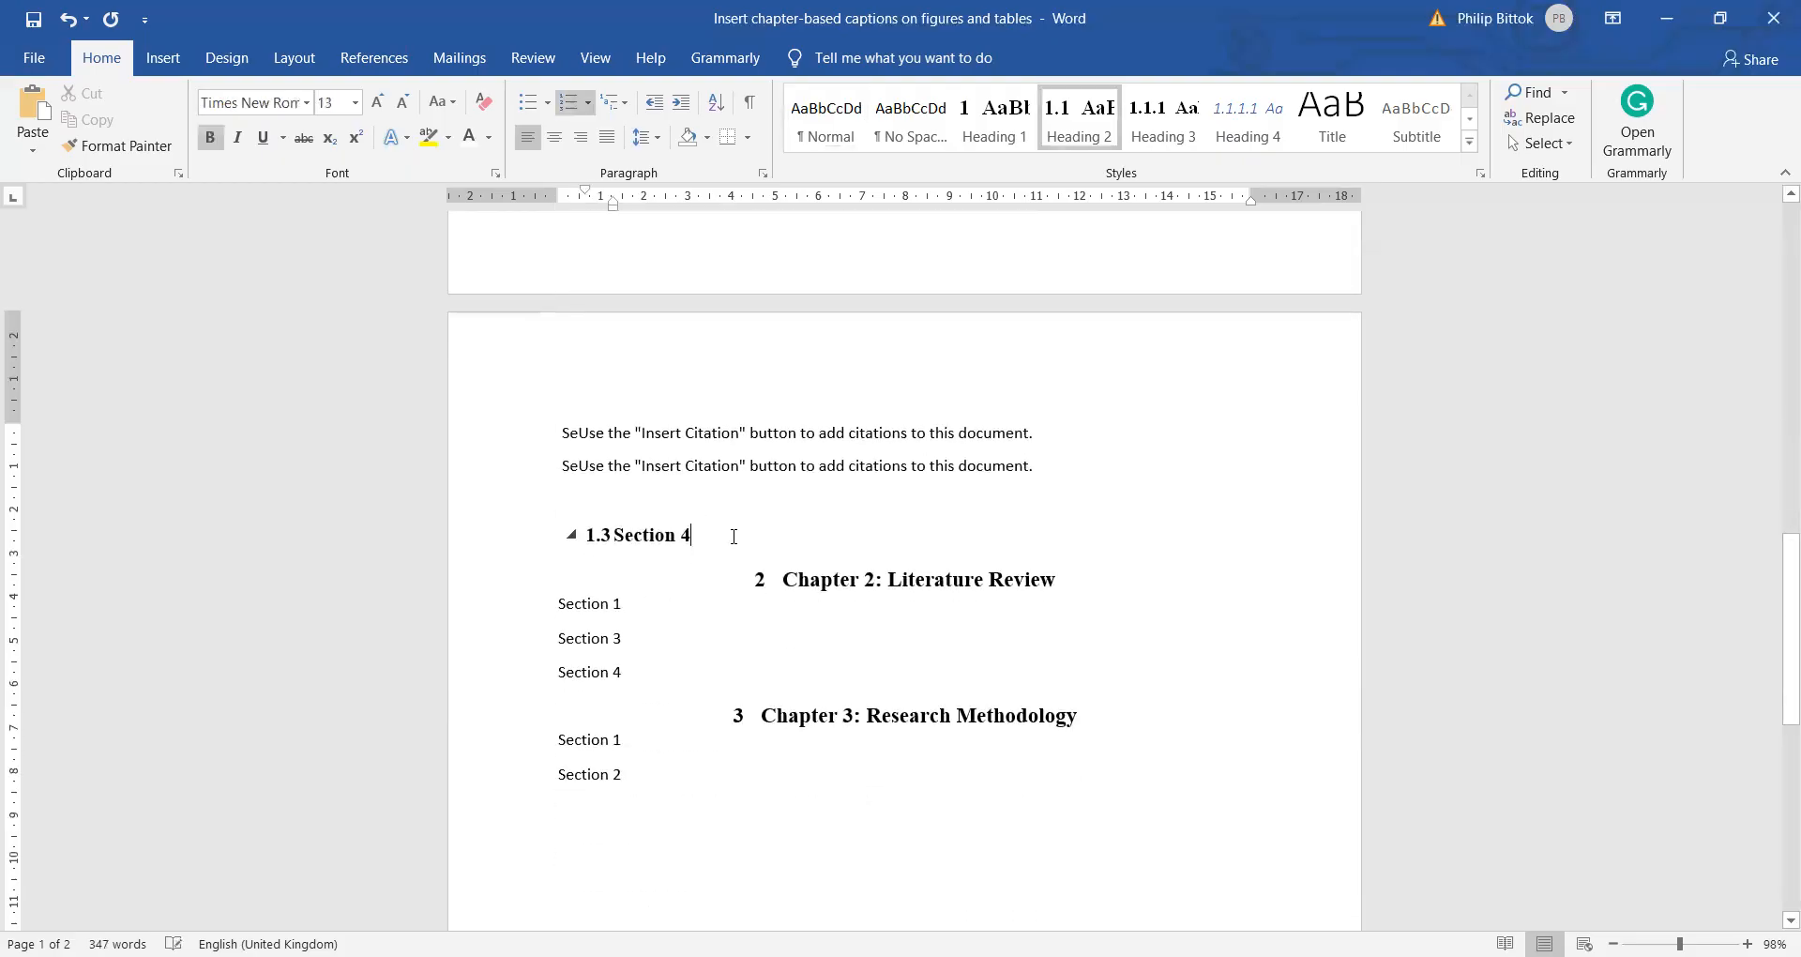
key(Return)
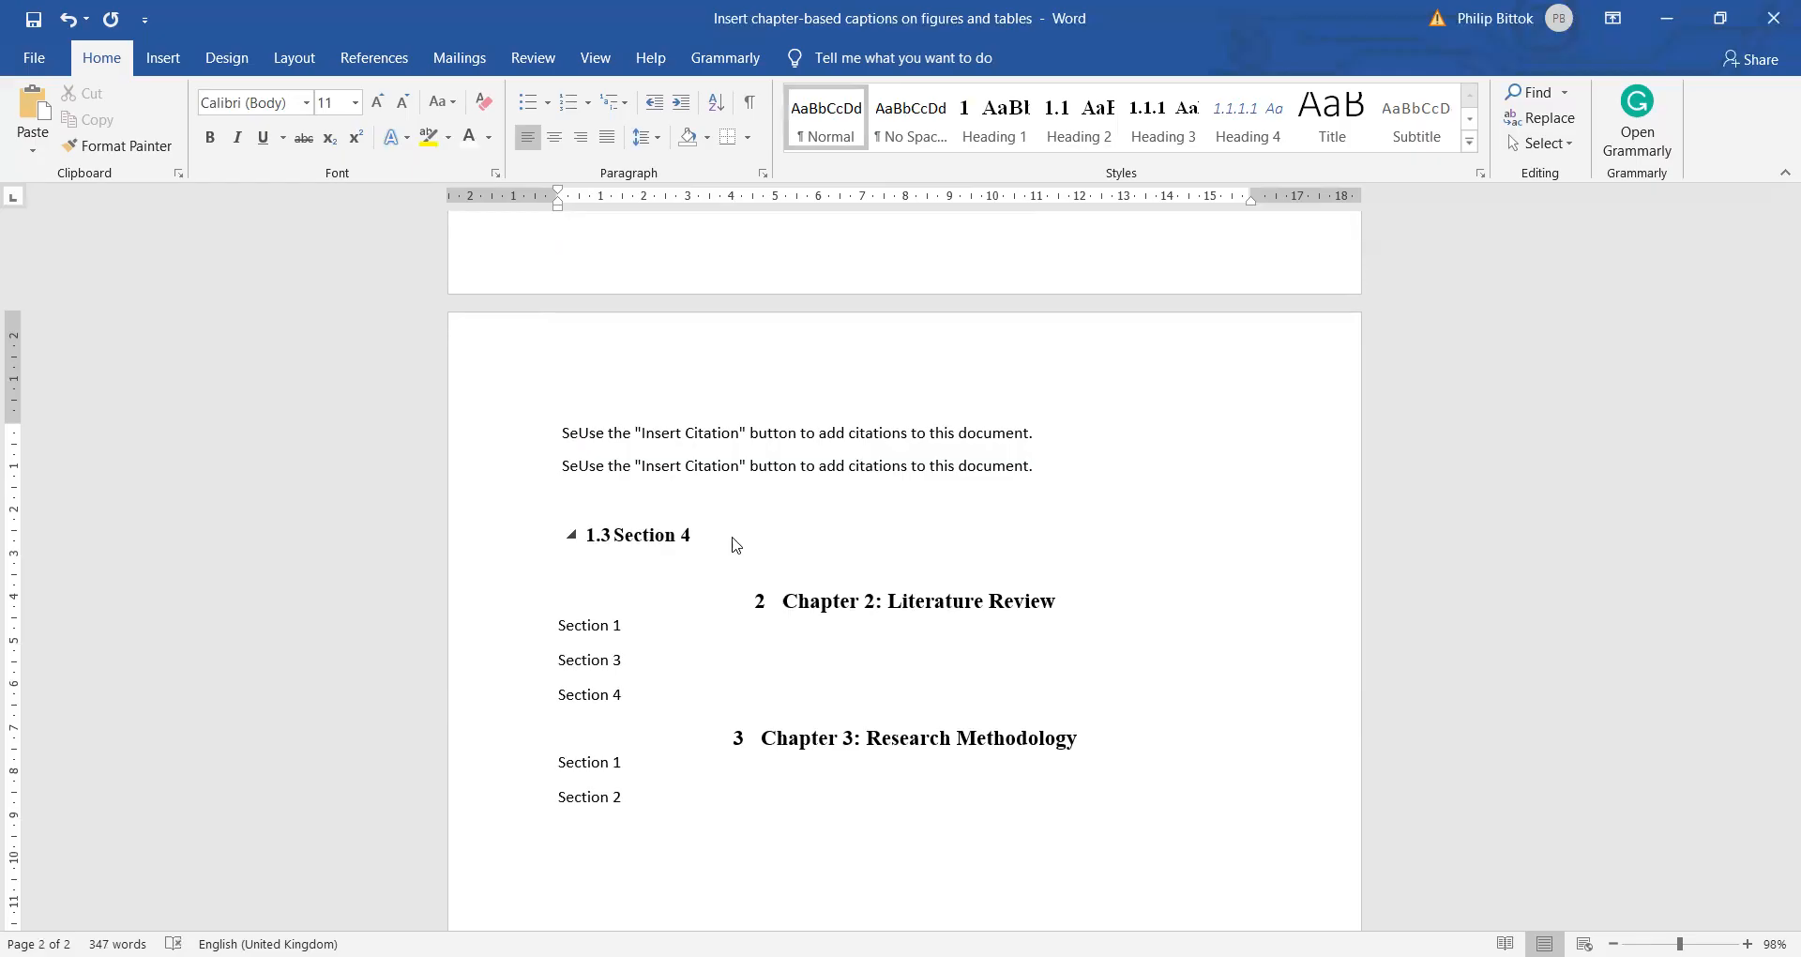
text(SeUse the "Insert Citation" button to add citations to this document. SeUse the "Insert Citation" button to add citations to this document. SeUse the "Insert Citation" button to add citations to this document. SeUse the "Insert Citation" button to add citations to this document. SeUse the "Insert Citation" button to add citations to this document.)
scroll(861, 398, down, 1)
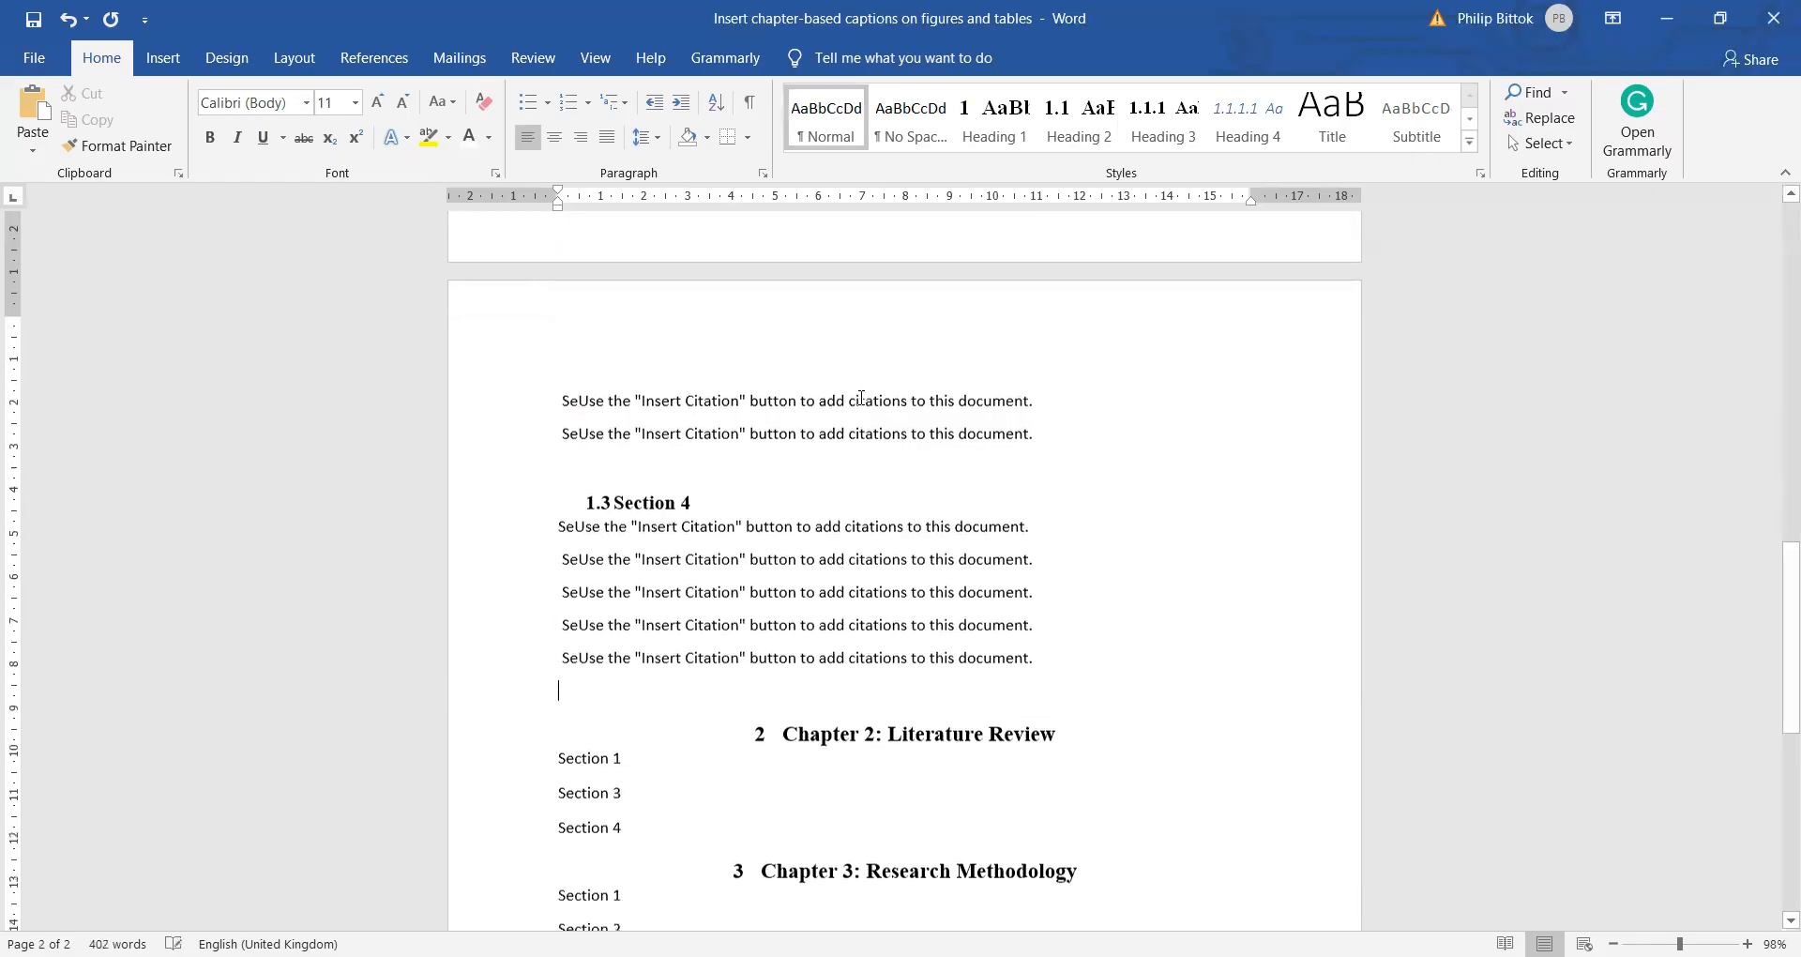
Under Chapter 2, apply the Heading 2 style to Section 1 and the Heading 3 style to Section 3 and Section 4.
scroll(861, 397, down, 2)
scroll(639, 433, down, 2)
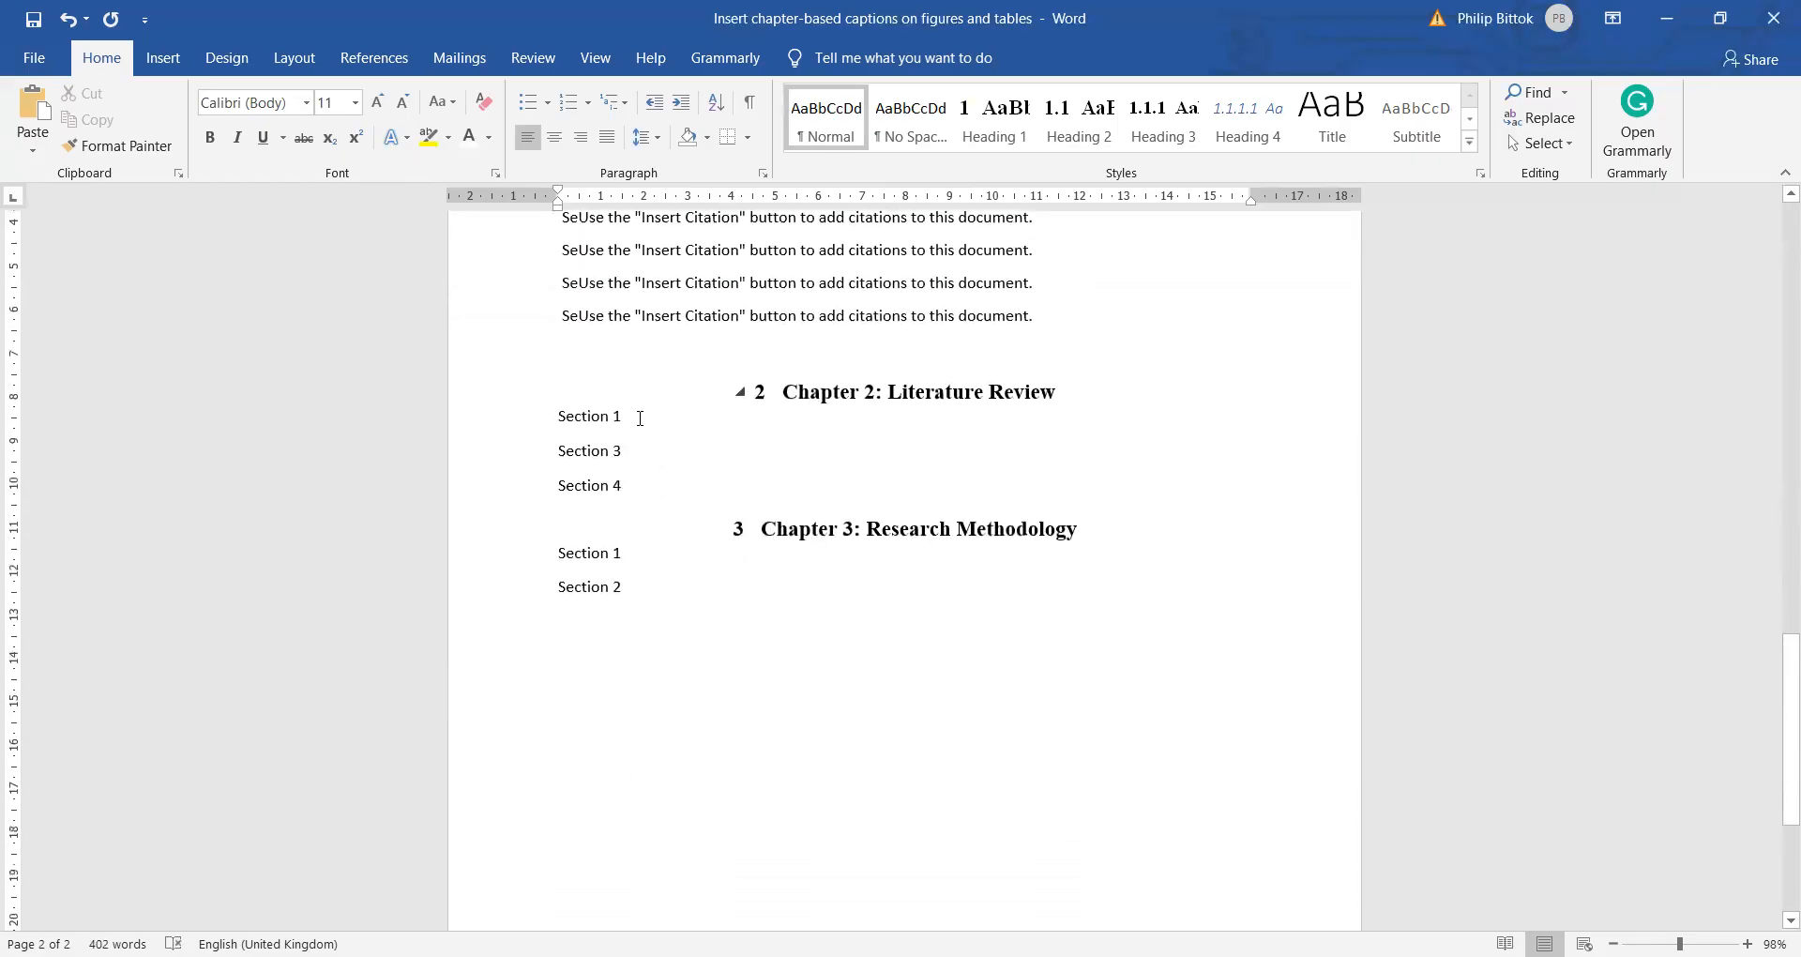
click(1079, 120)
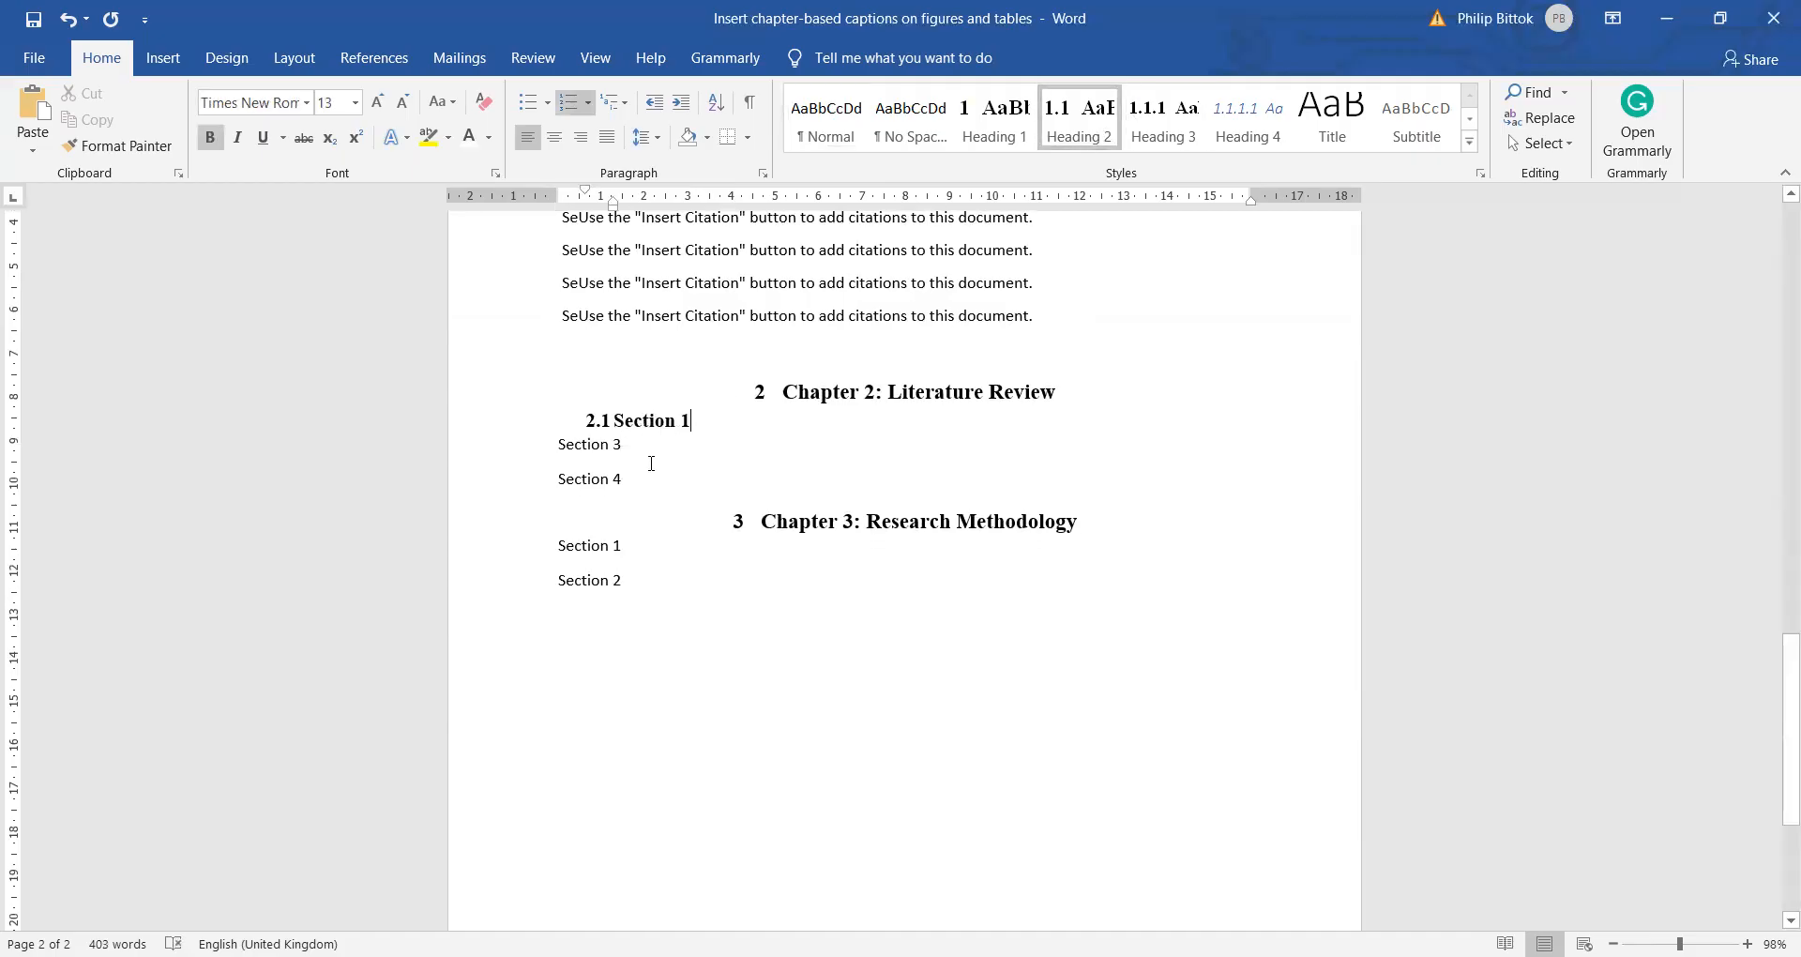
click(606, 448)
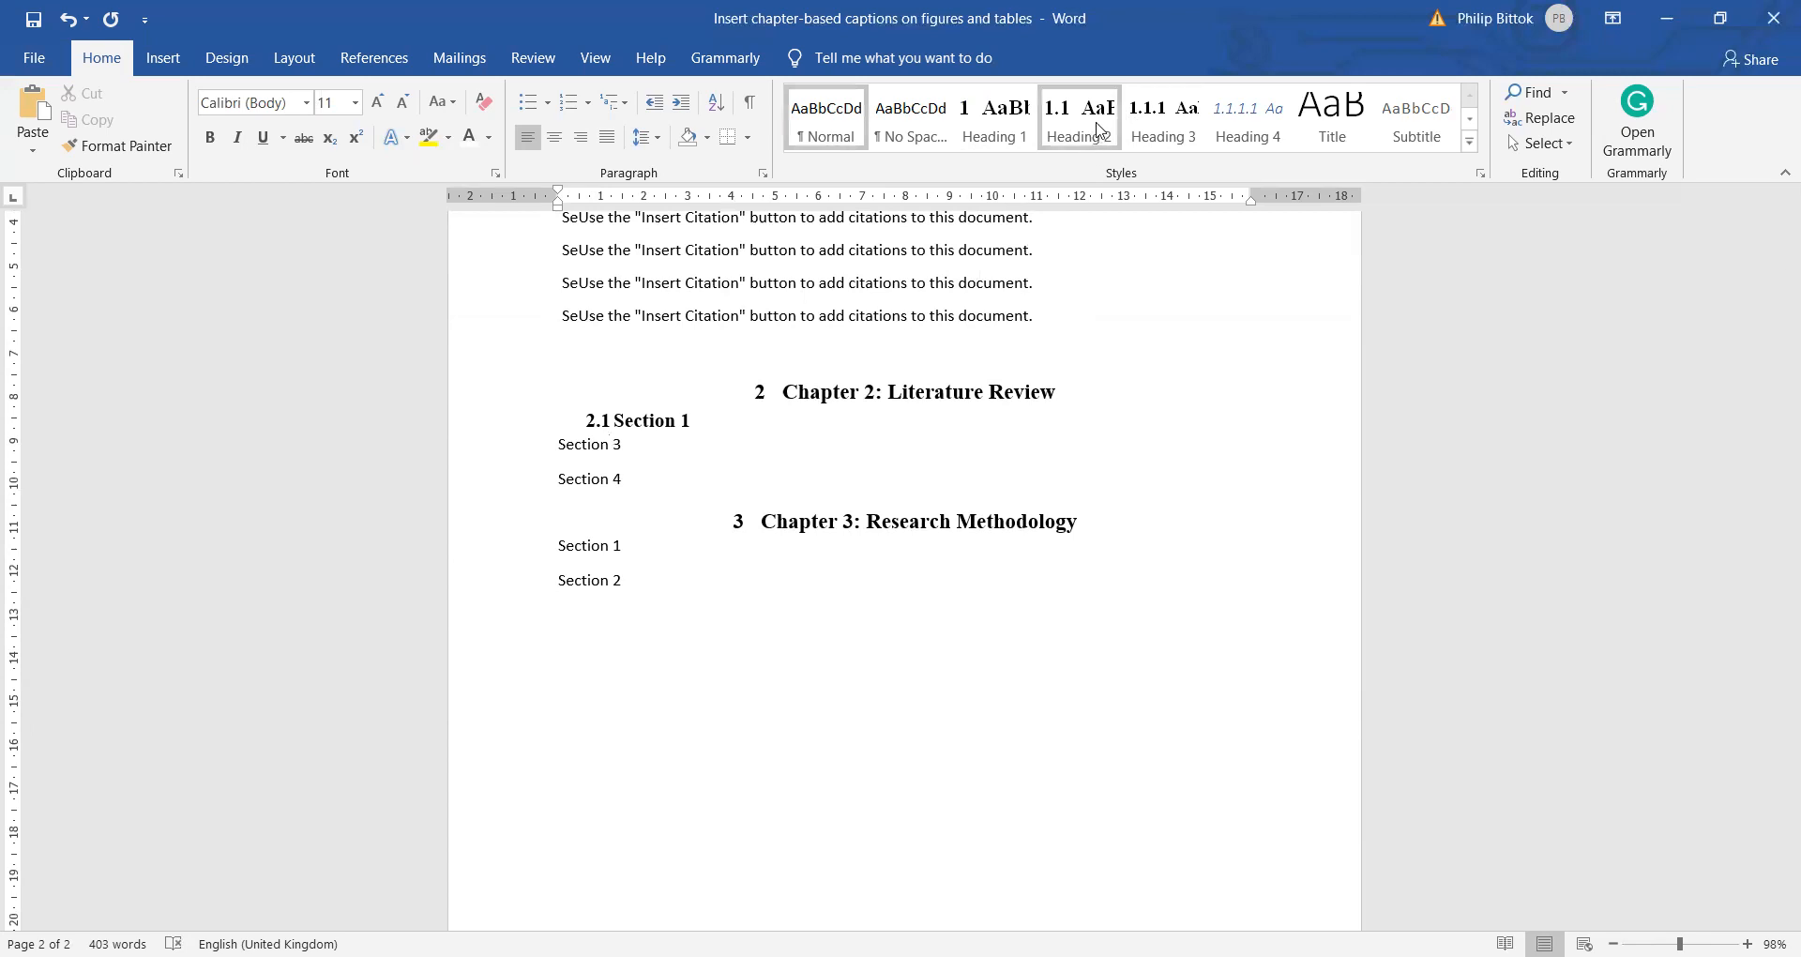
click(1161, 120)
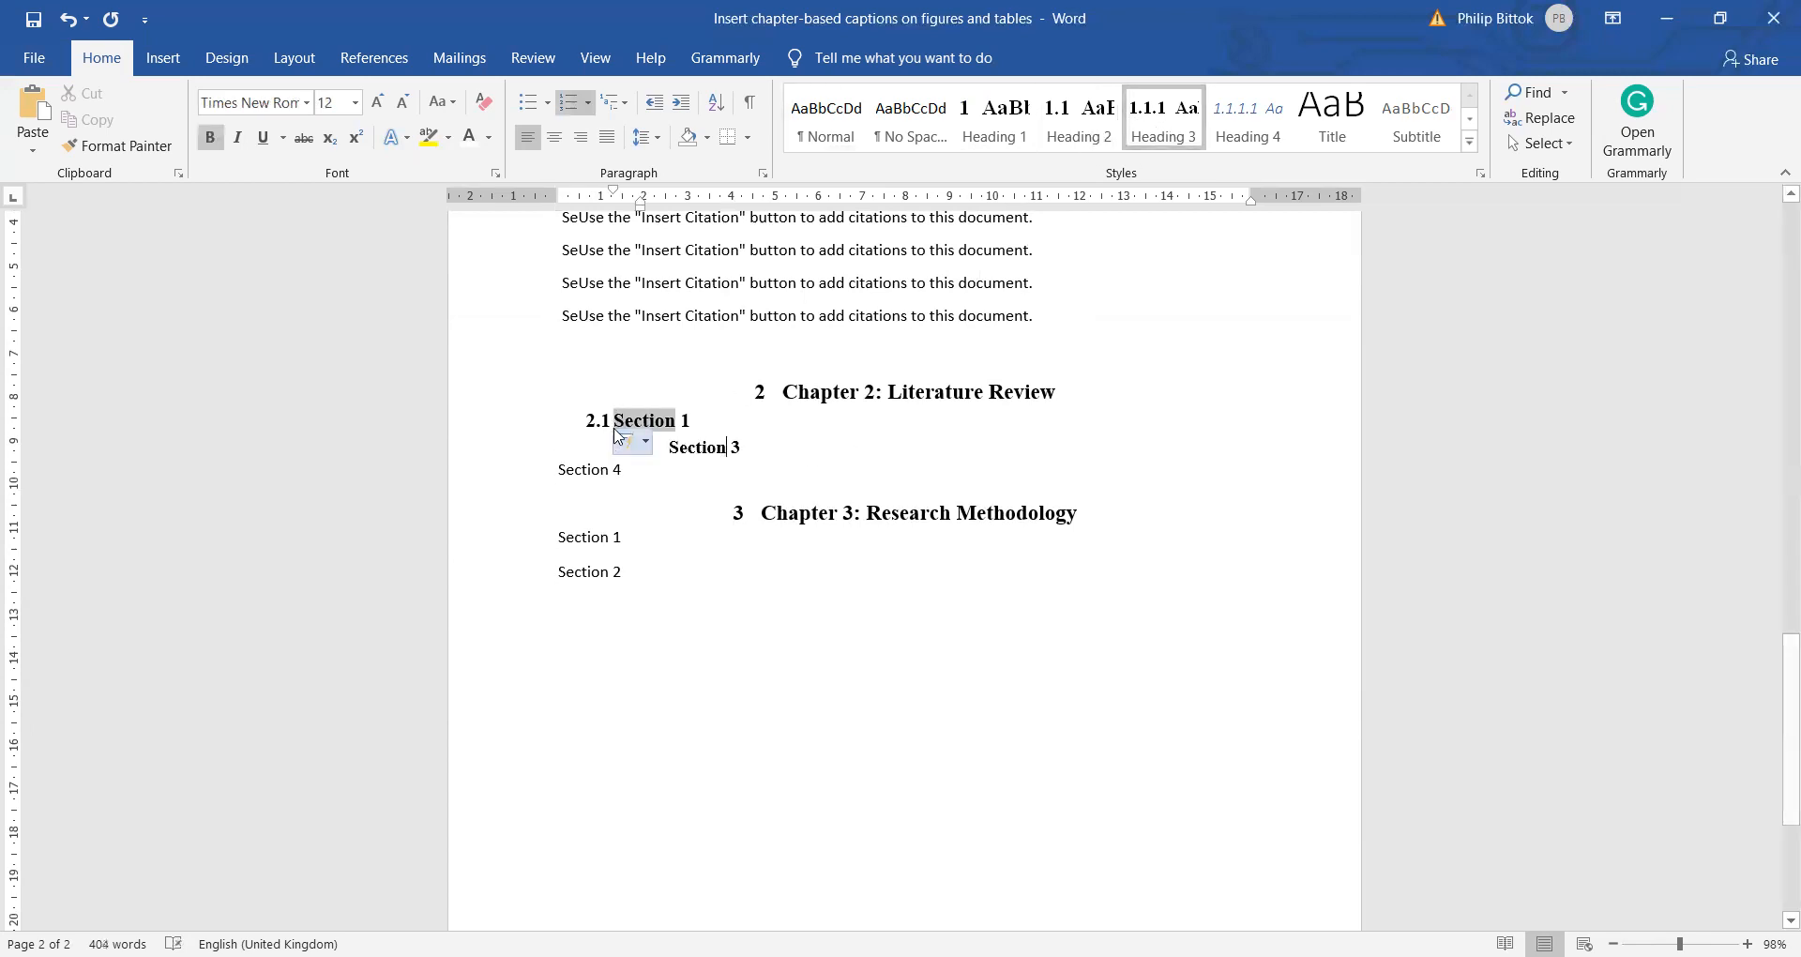
click(665, 469)
key(ctrl+alt+3)
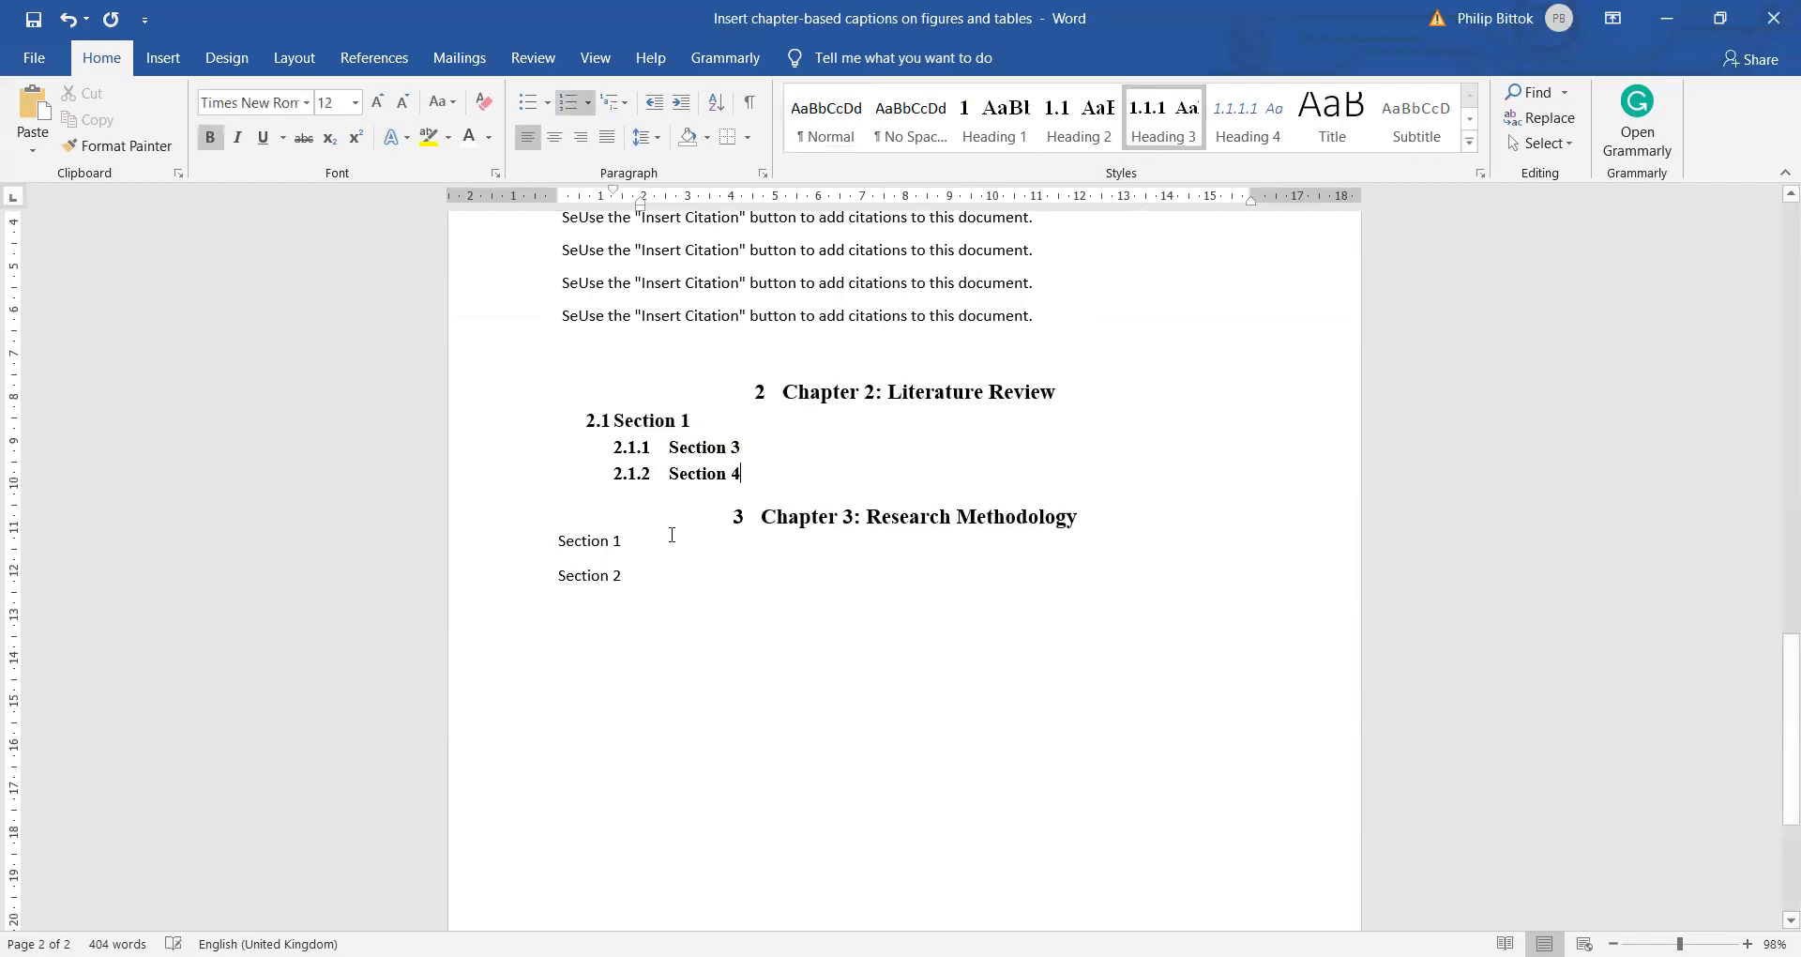
Apply the Heading 2 style to the Section 1 and Section 2 lines under Chapter 3: Research Methodology.
scroll(660, 464, down, 3)
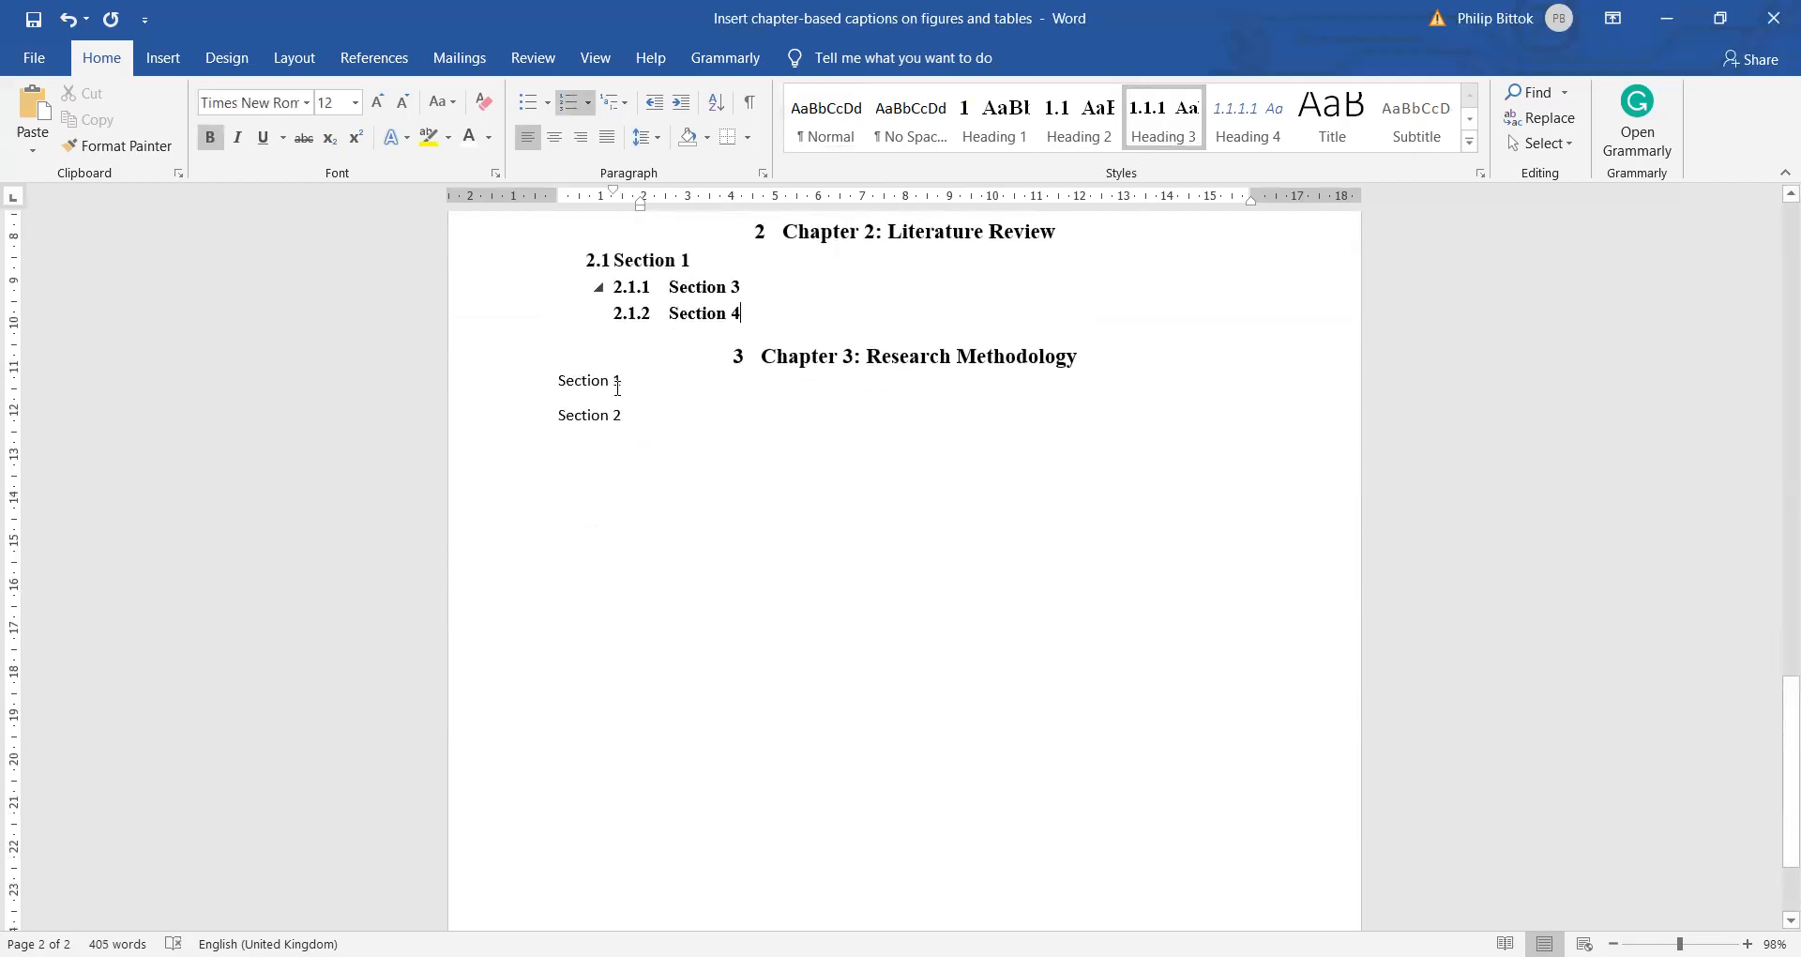
click(626, 377)
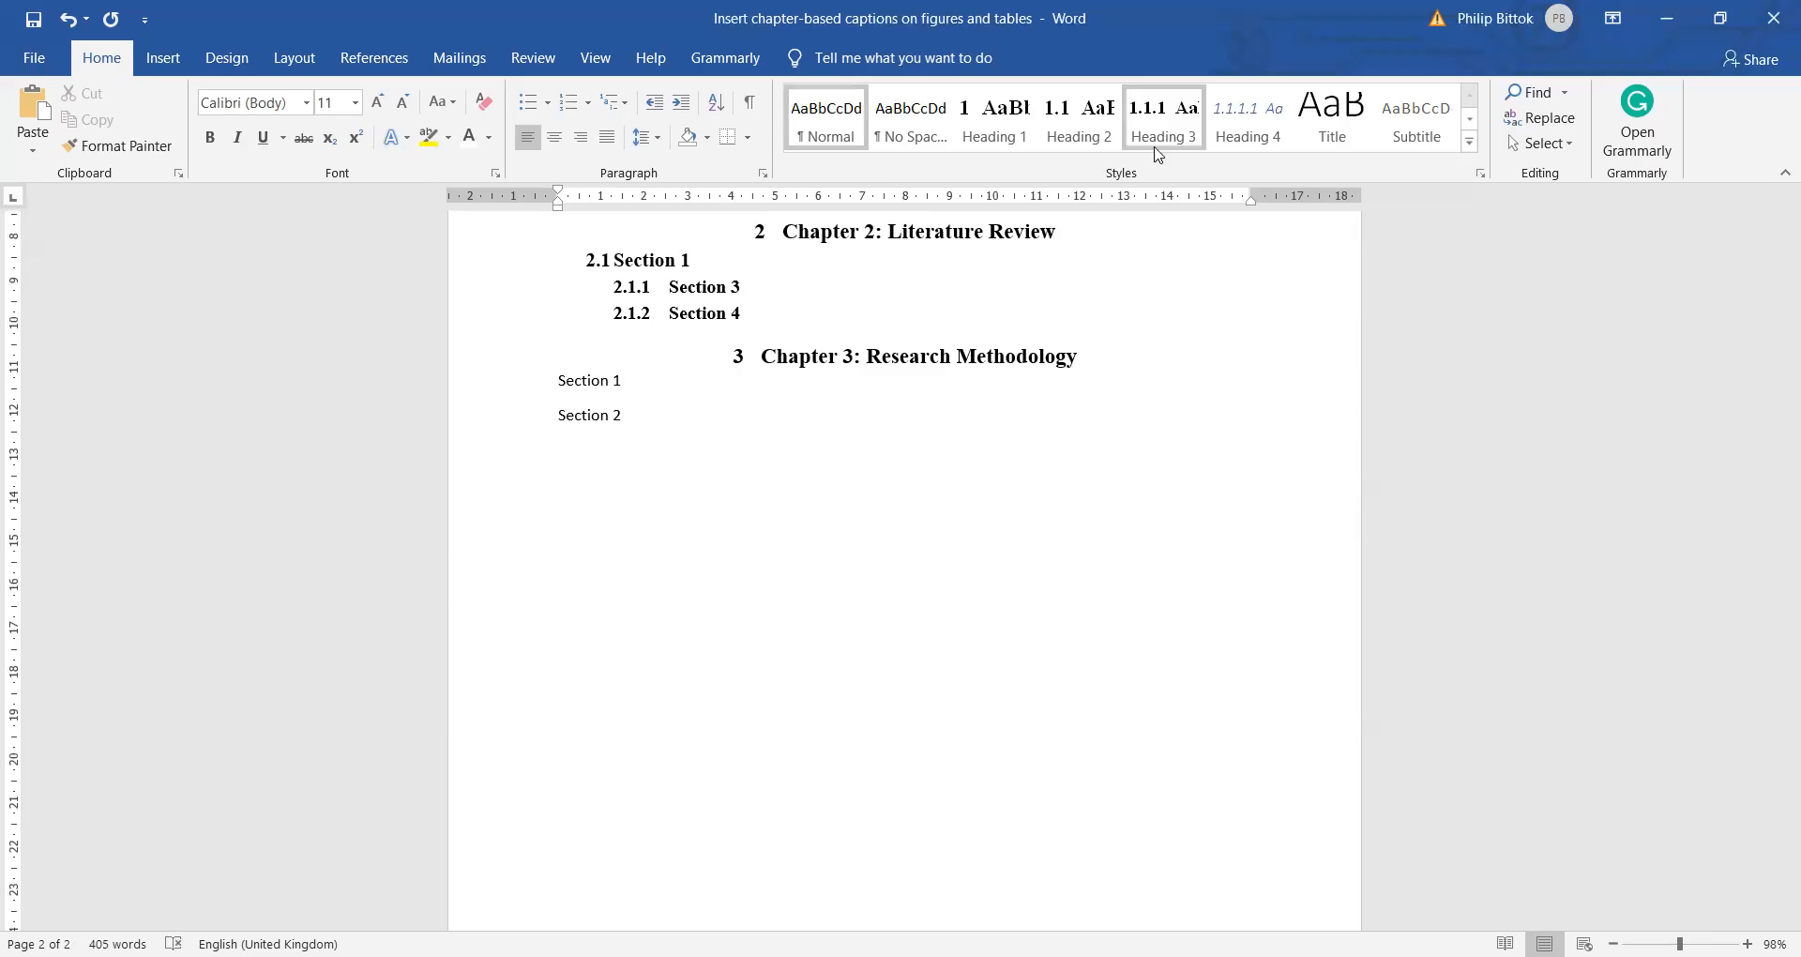
click(1082, 130)
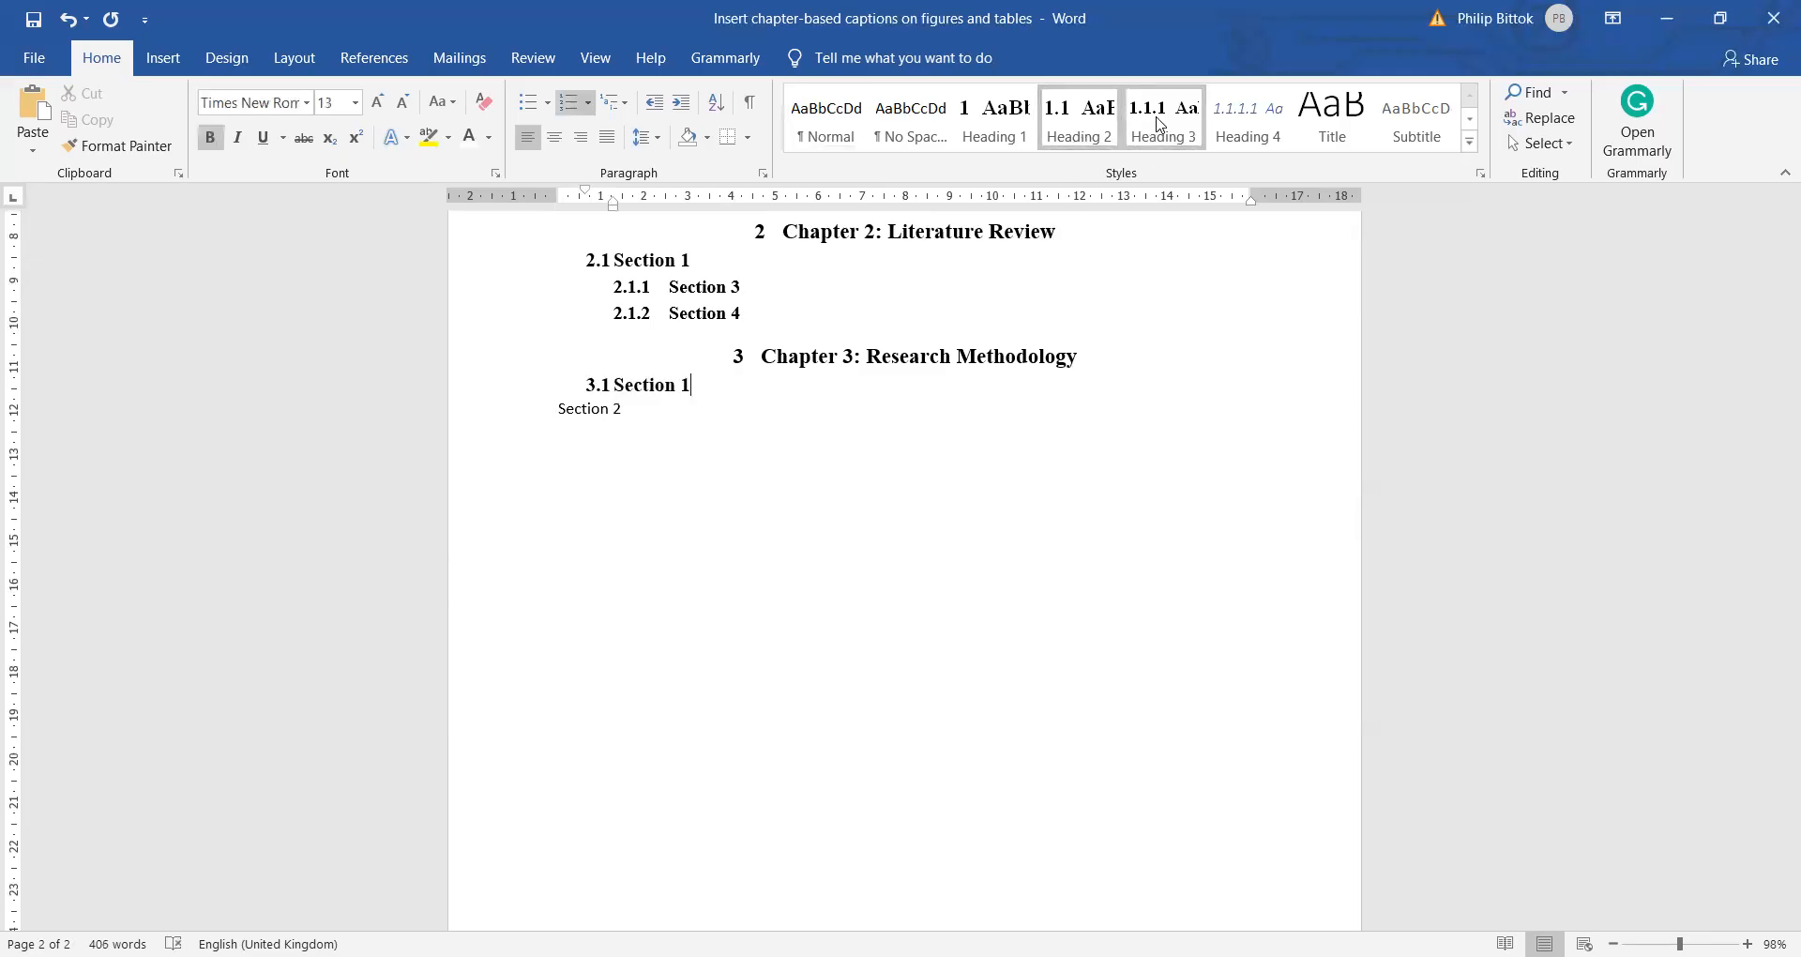
click(624, 409)
click(1159, 130)
click(1103, 134)
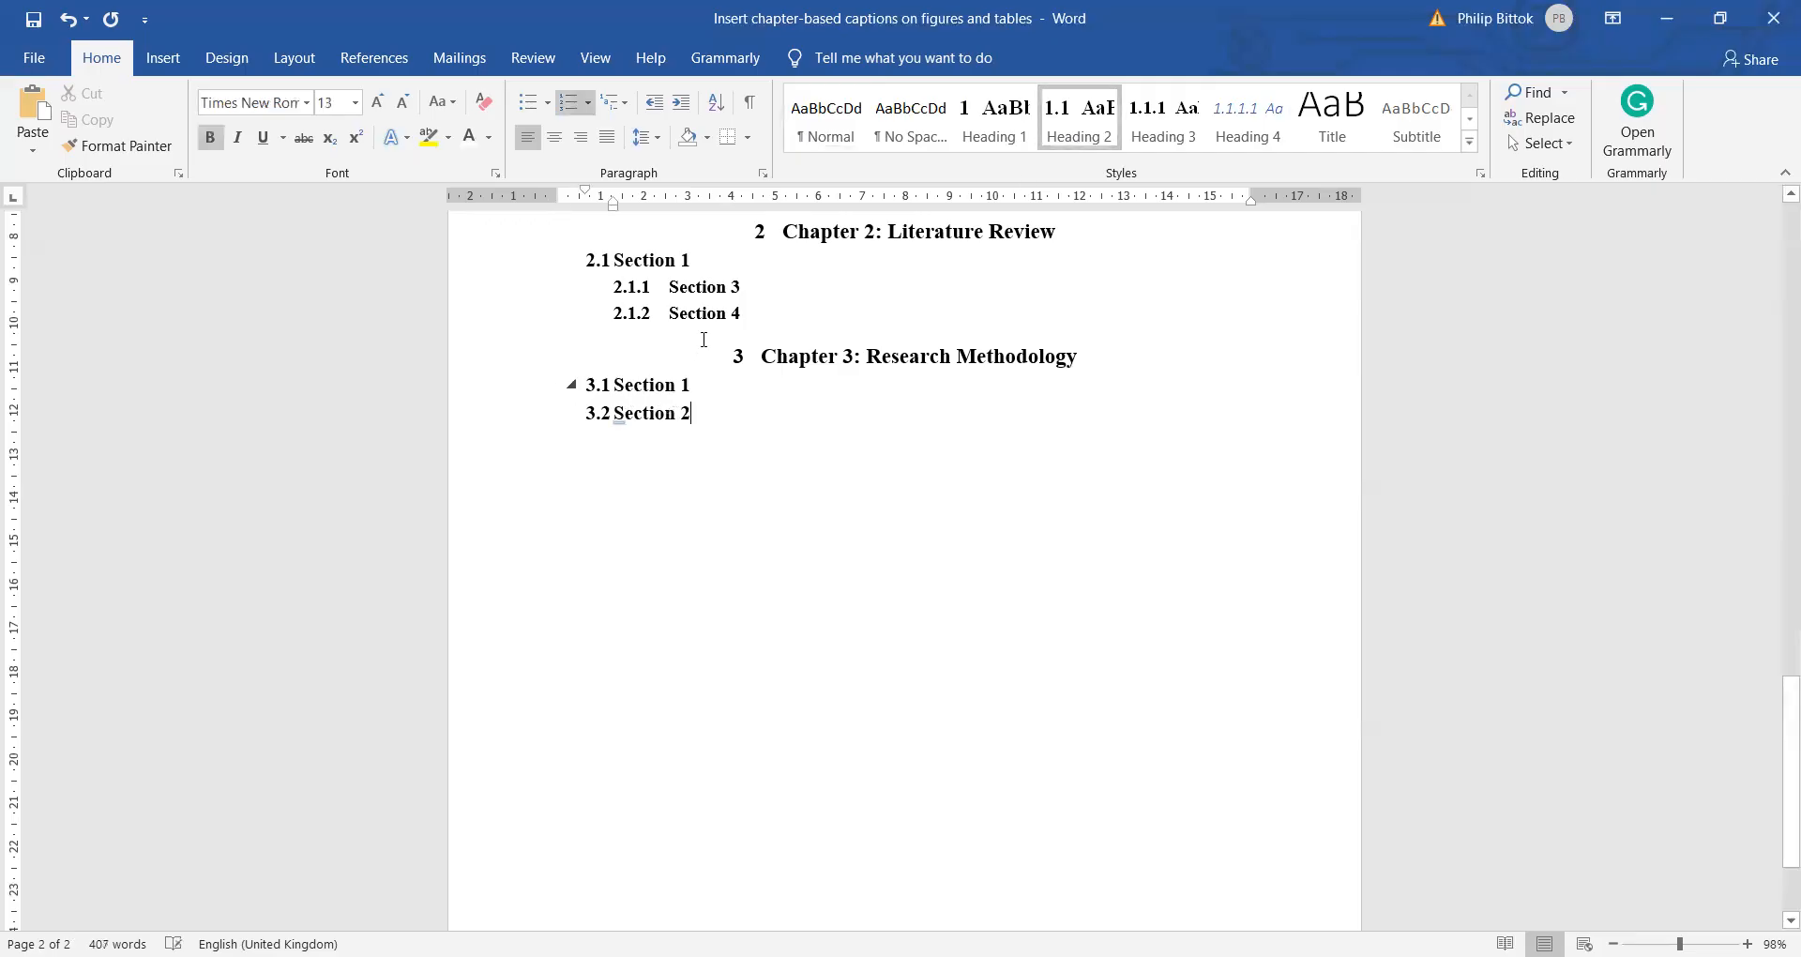
Add four copies of the Insert Citation sentence as body text below the 2.1 Section 1 heading.
scroll(700, 353, up, 1)
scroll(700, 353, up, 1)
click(744, 441)
click(704, 419)
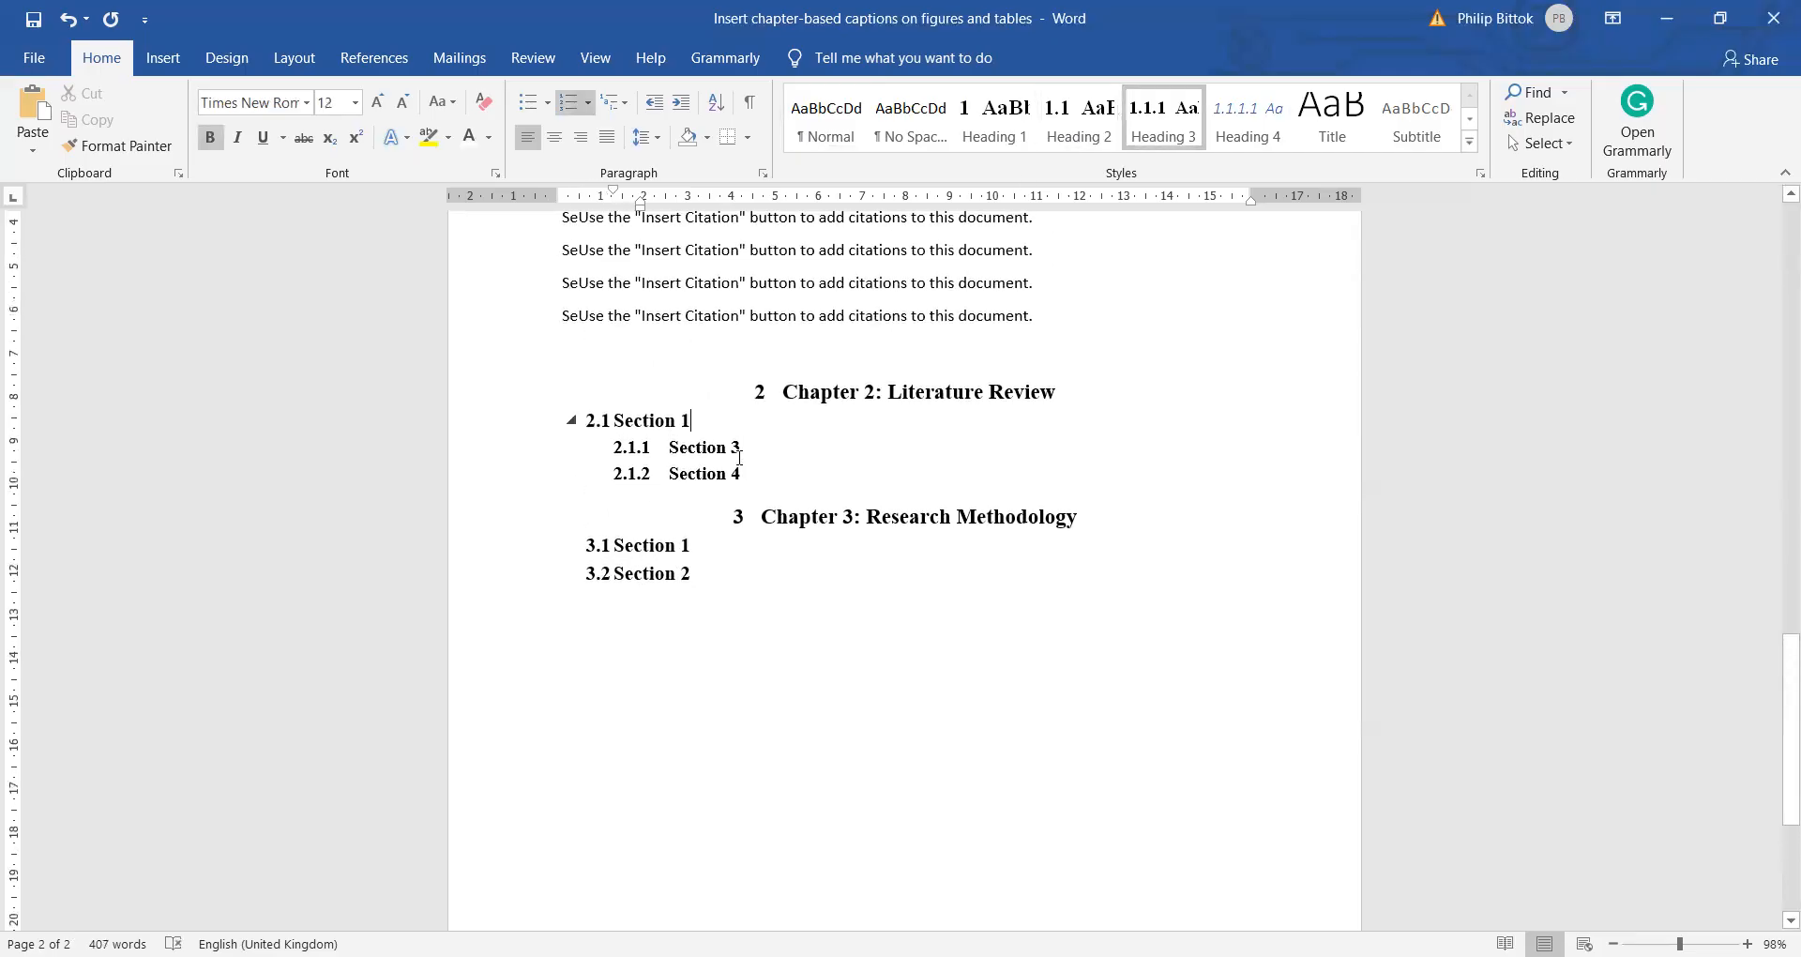
key(Return)
text(SeUse the "Insert Citation" button to add citations to this document. SeUse the "Insert Citation" button to add citations to this document. SeUse the "Insert Citation" button to add citations to this document. SeUse the "Insert Citation" button to add citations to this document.)
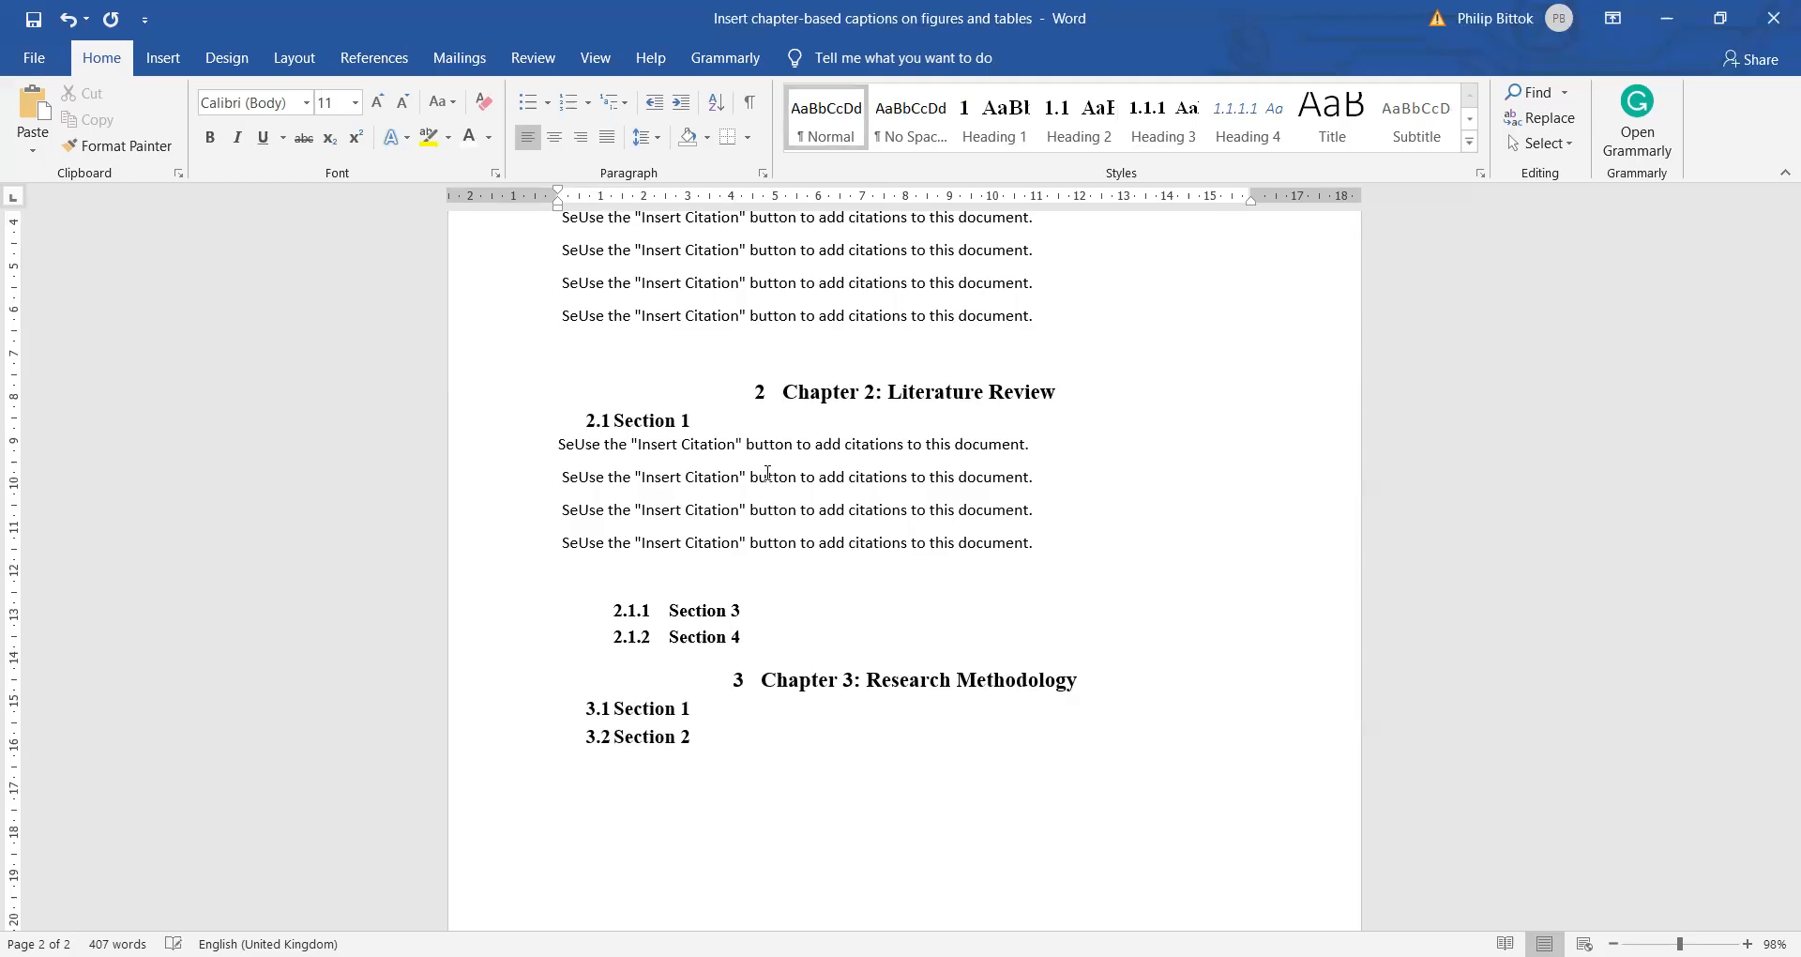
Add the Insert Citation sentence as body text, four times below 2.1.1 Section 3 and three times below 2.1.2 Section 4.
click(780, 610)
key(Return)
text(SeUse the "Insert Citation" button to add citations to this document. SeUse the "Insert Citation" button to add citations to this document. SeUse the "Insert Citation" button to add citations to this document. SeUse the "Insert Citation" button to add citations to this document.)
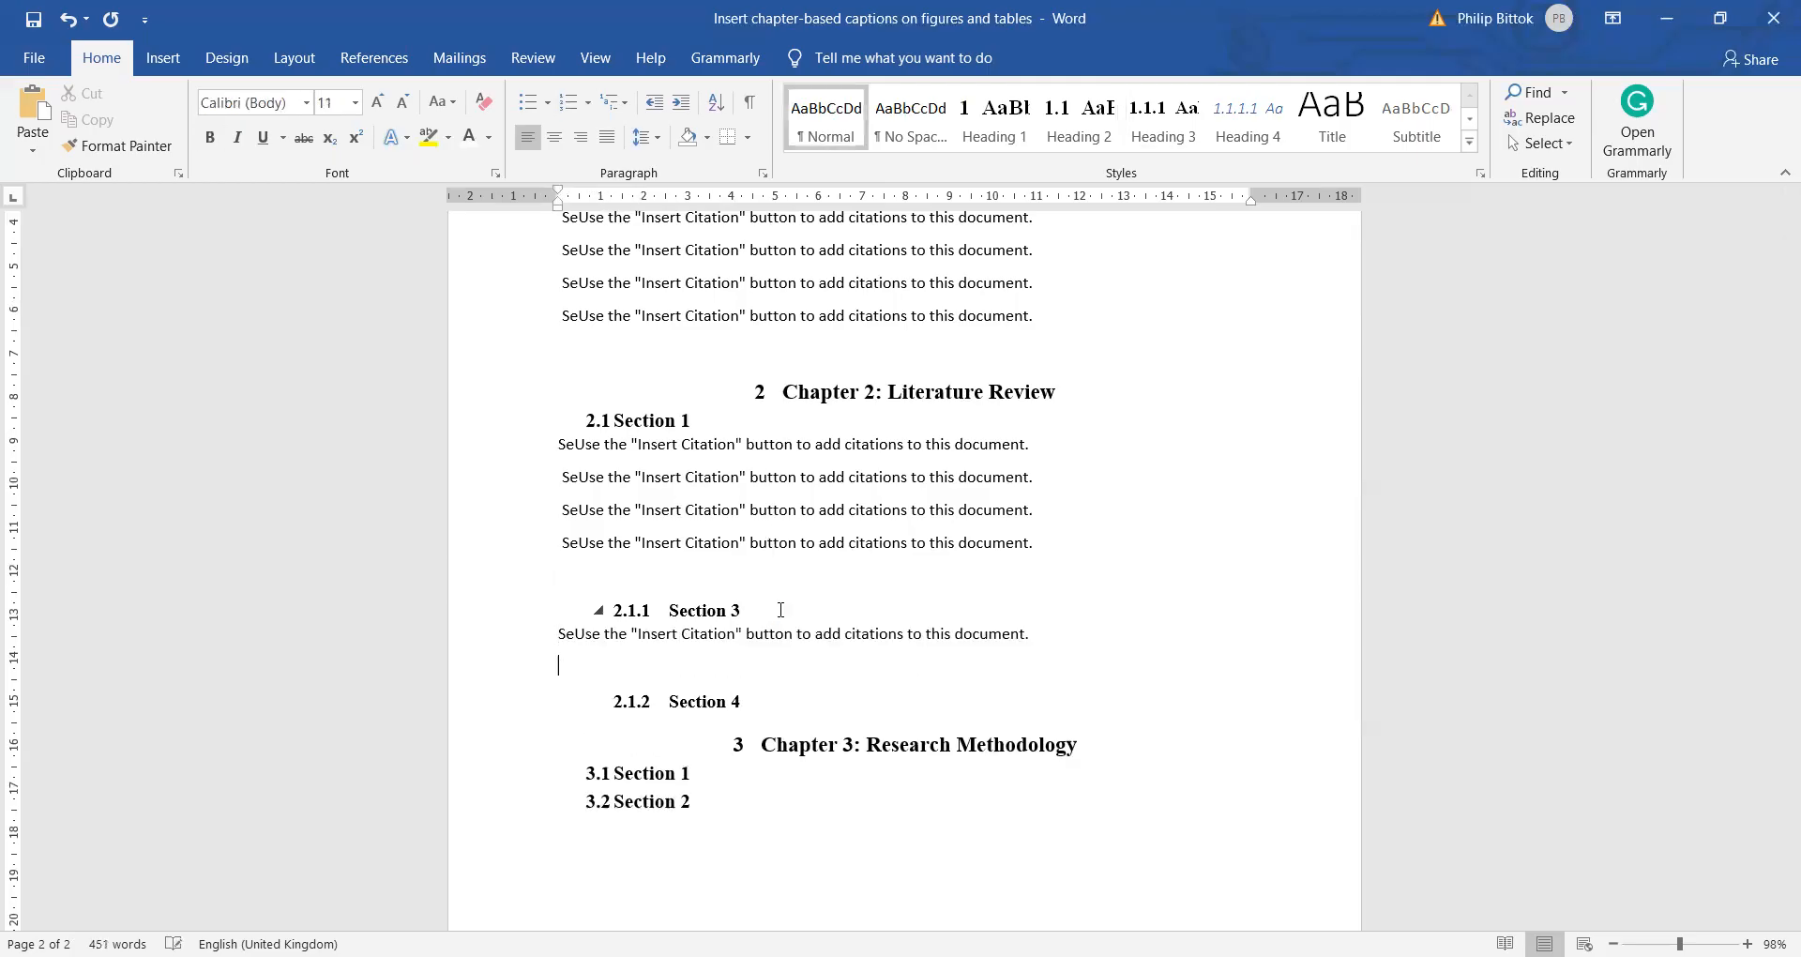
click(798, 792)
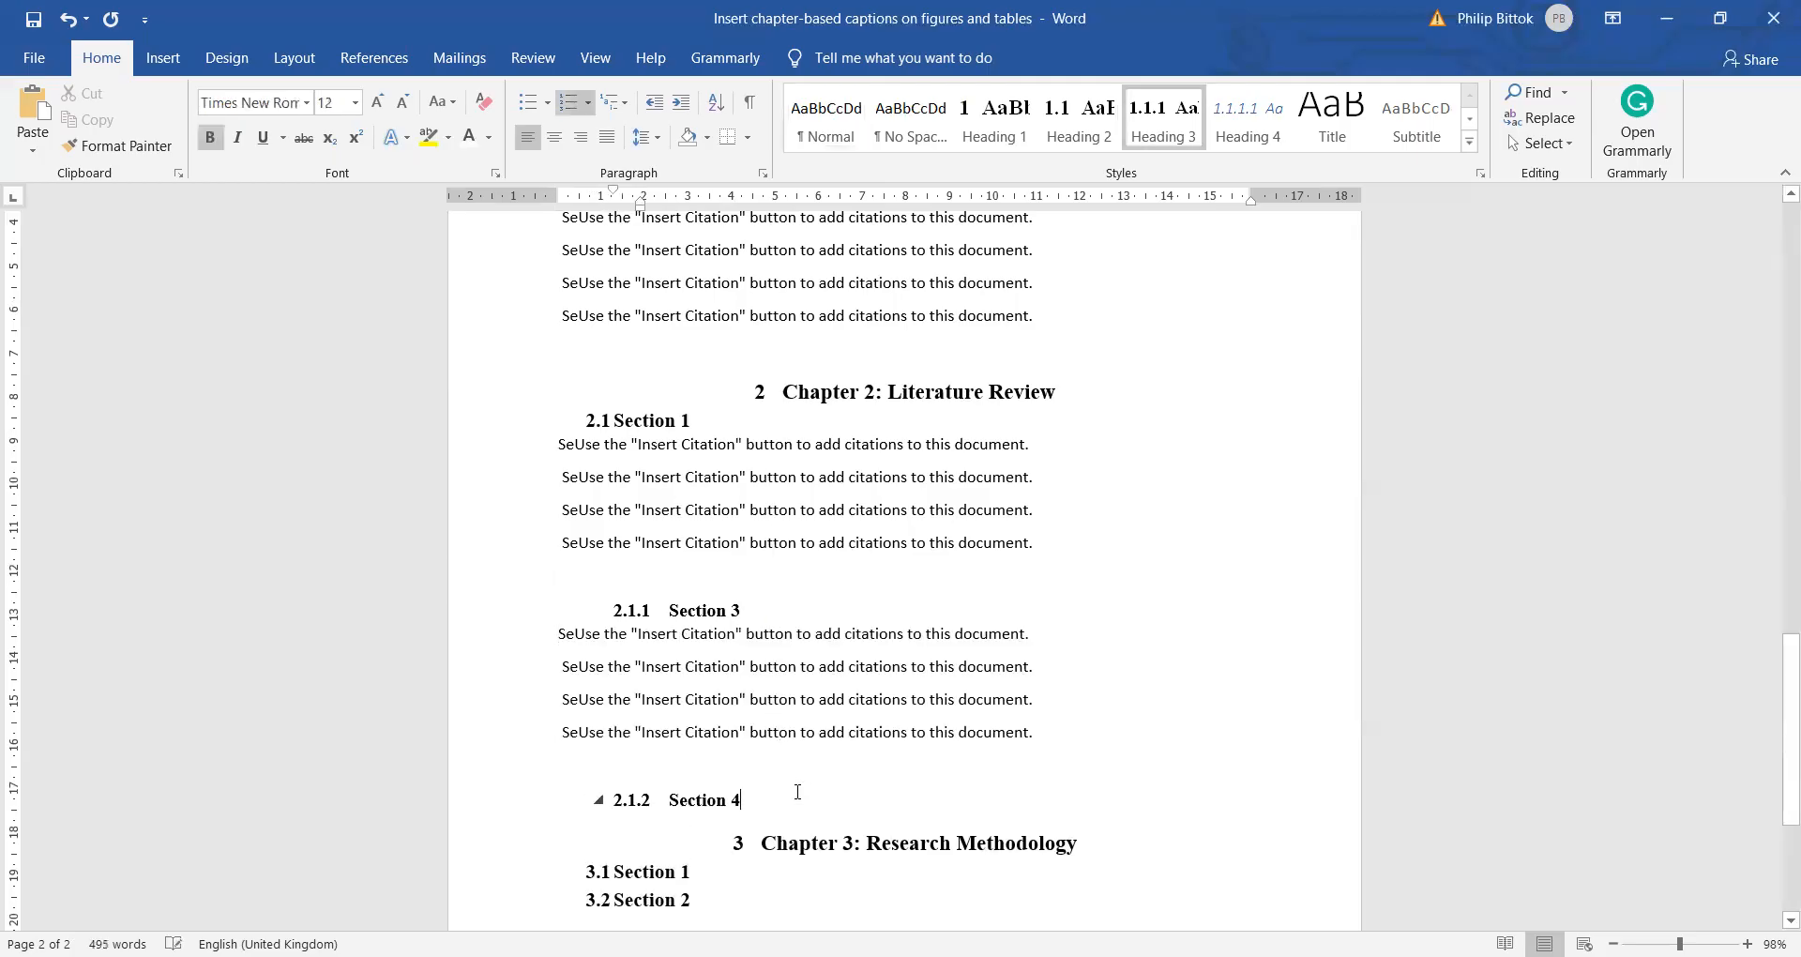
key(Return)
text(SeUse the "Insert Citation" button to add citations to this document. SeUse the "Insert Citation" button to add citations to this document. SeUse the "Insert Citation" button to add citations to this document.)
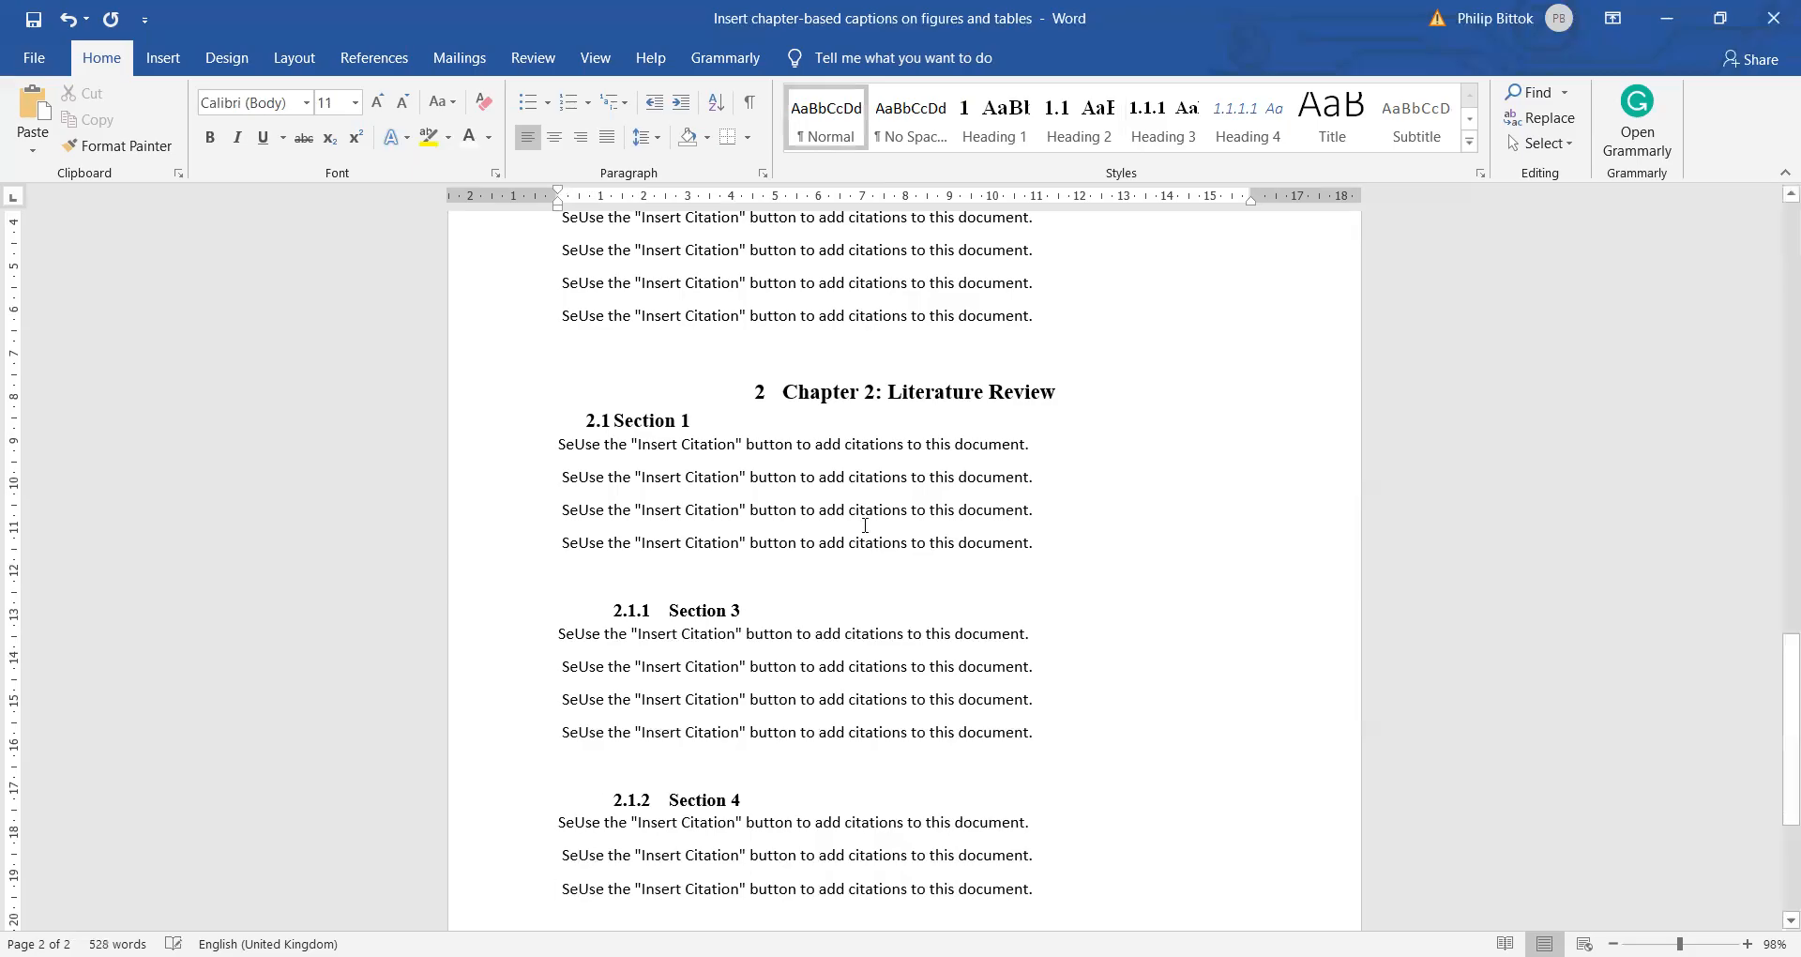
Add five copies of the Insert Citation sentence below 3.1 Section 1 and further copies below 3.2 Section 2.
scroll(798, 548, down, 5)
click(708, 672)
key(Return)
text(SeUse the "Insert Citation" button to add citations to this document. SeUse the "Insert Citation" button to add citations to this document. SeUse the "Insert Citation" button to add citations to this document.)
scroll(707, 681, down, 6)
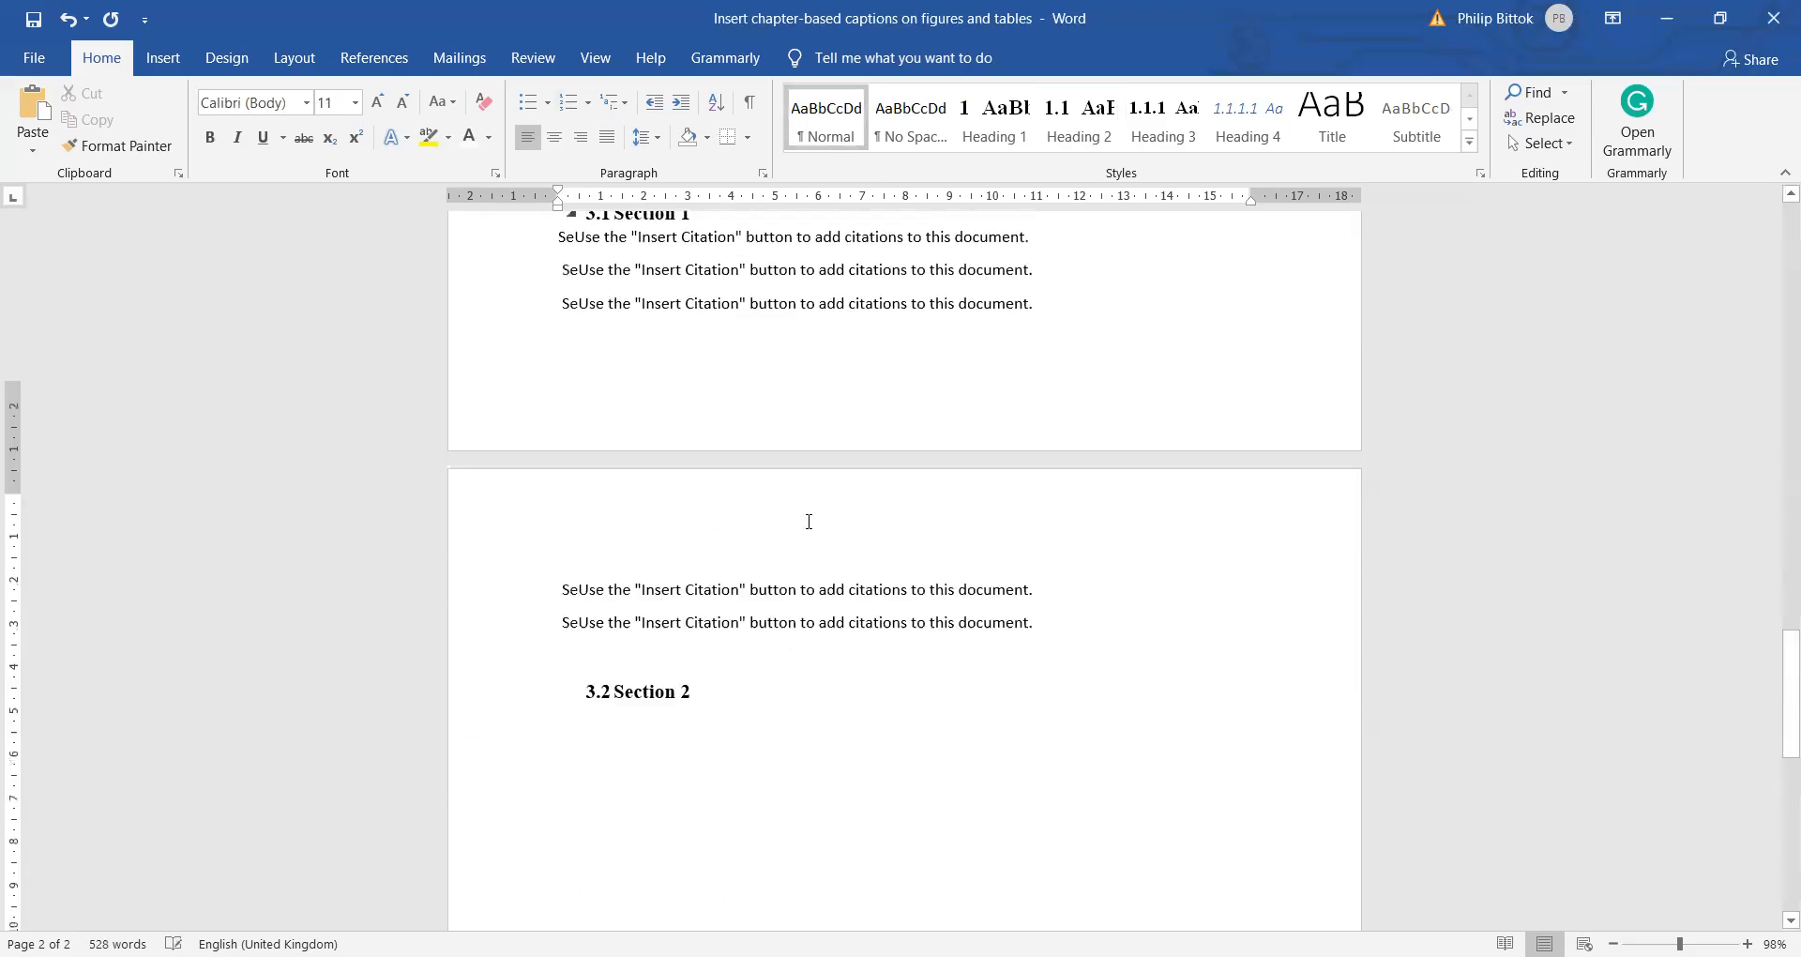
click(731, 614)
key(Return)
text(SeUse the "Insert Citation" button to add citations to this document. SeUse the "Insert Citation" button to add citations to this document. SeUse the "Insert Citation" button to add citations to this document. SeUse the "Insert Citation" button to add citations to this document. SeUse the "Insert Citation" button to add citations to this document. SeUse the "Insert Citation" button to add citations to this document.)
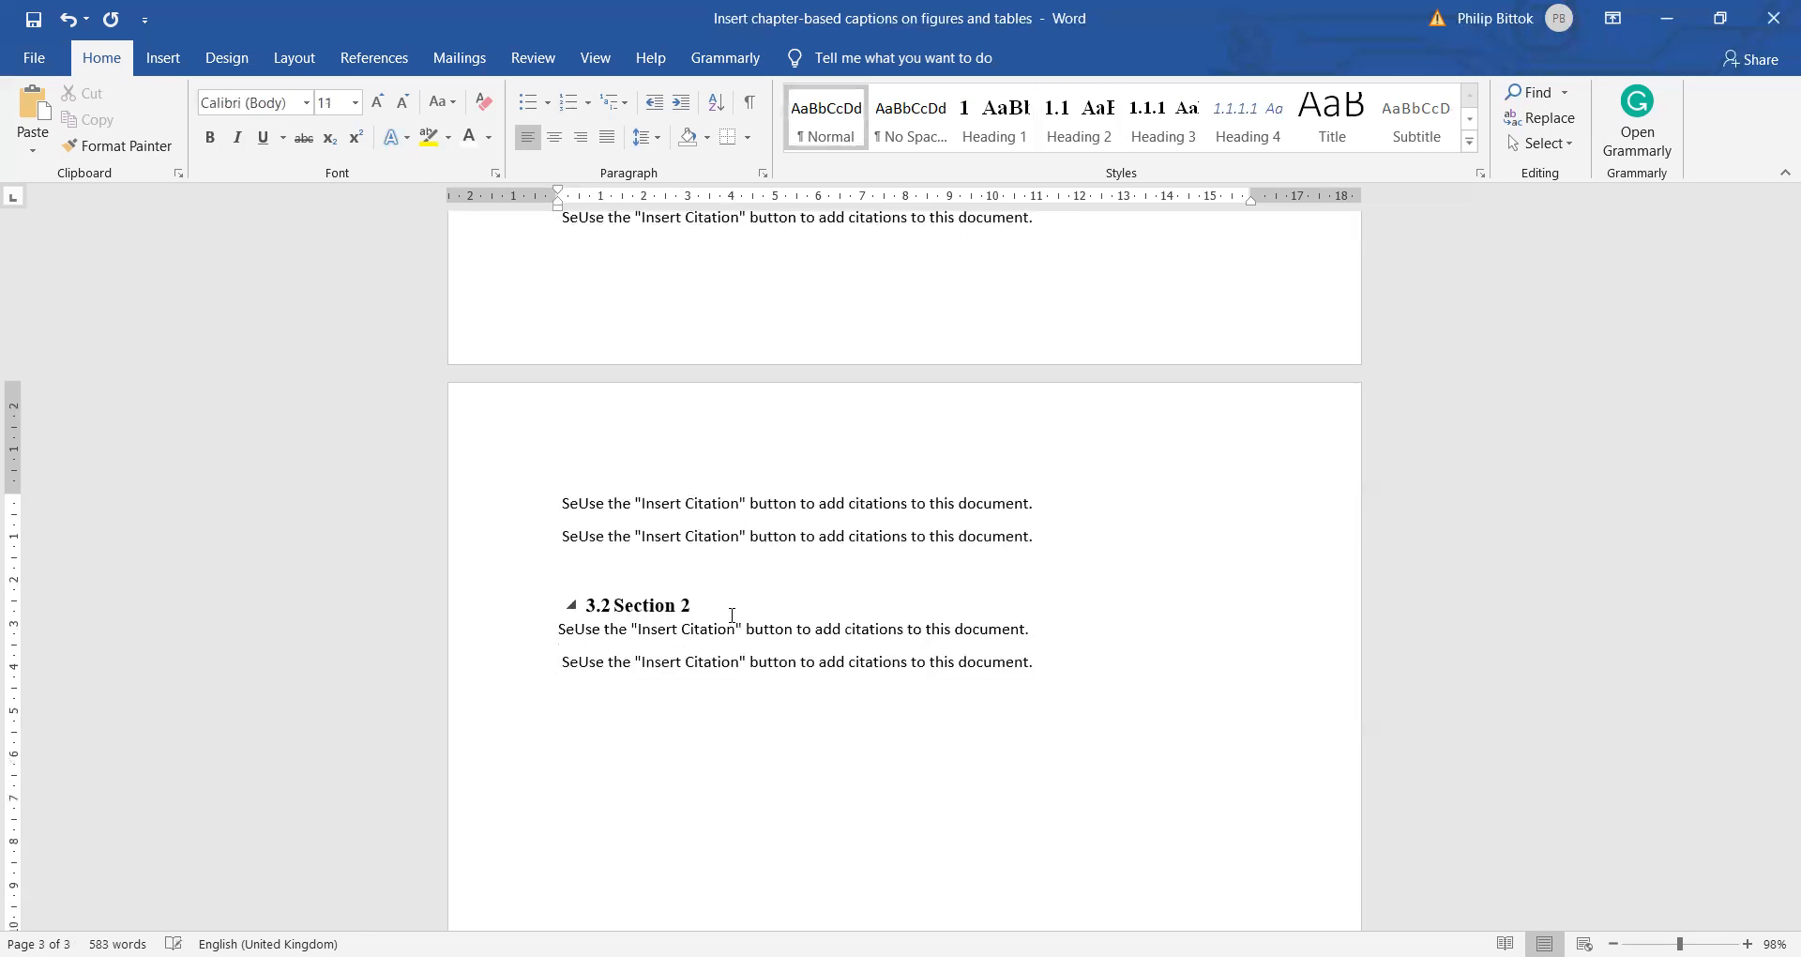
Insert a table of four columns and three rows on the empty line above the 1.1.1 Section 2 heading.
scroll(765, 501, up, 15)
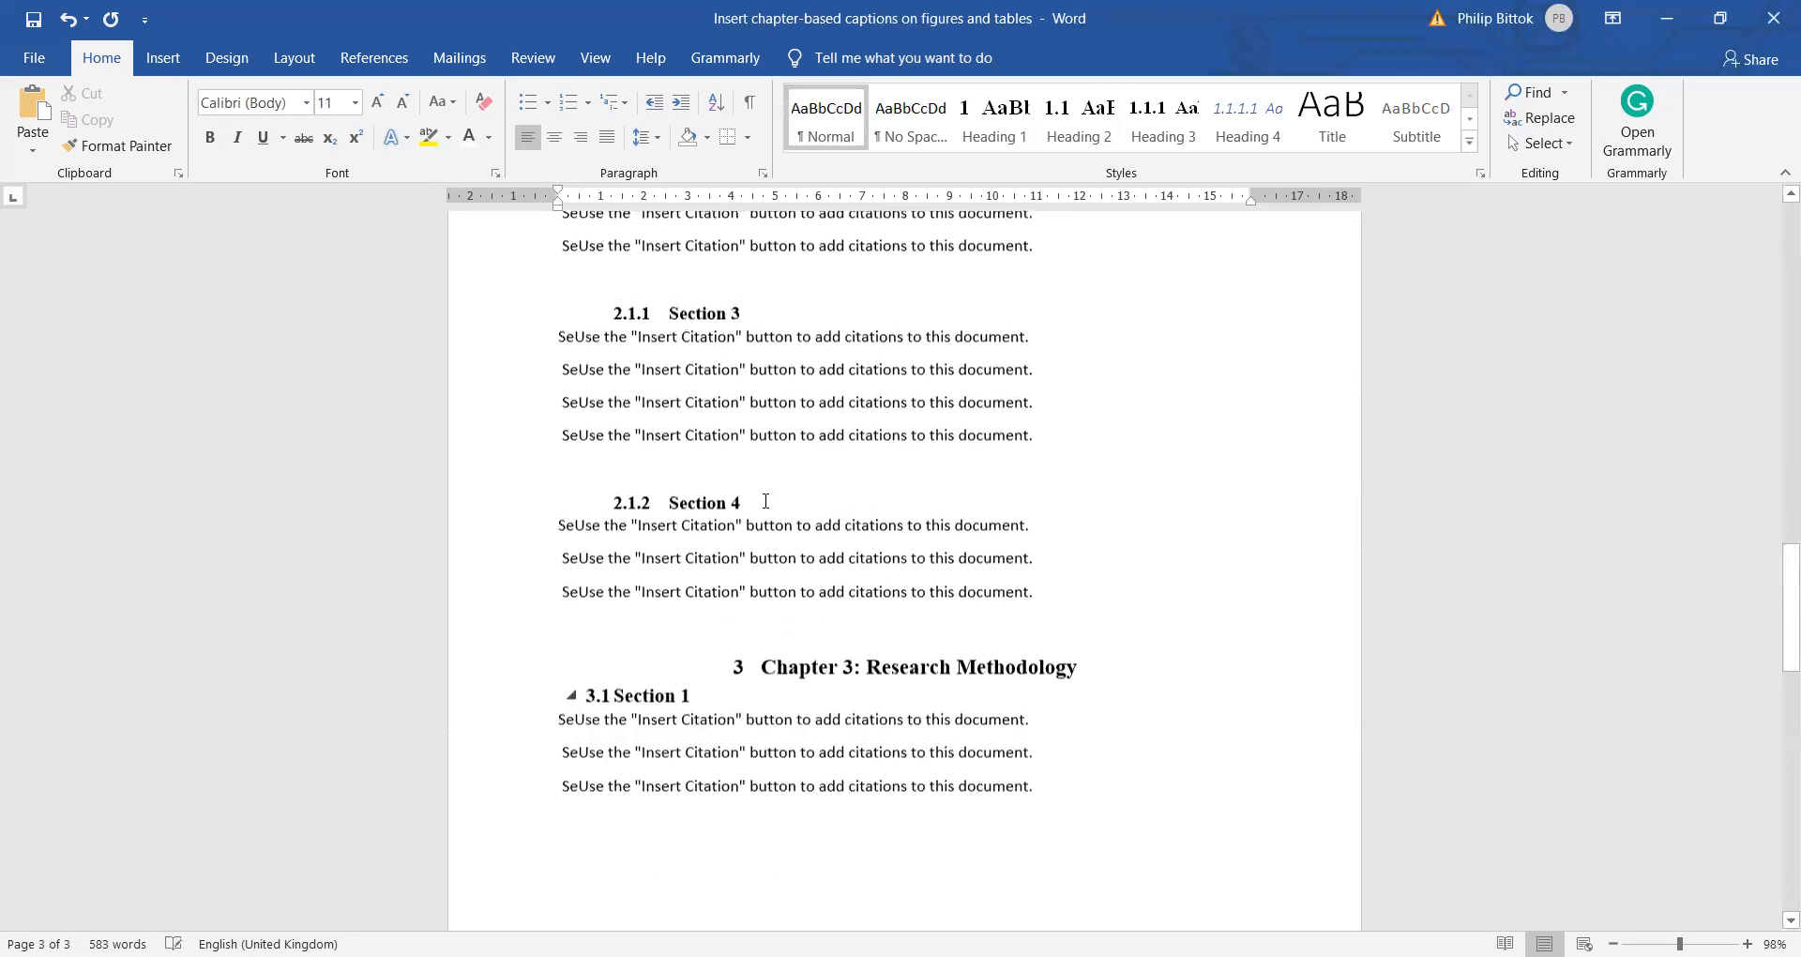
scroll(765, 501, up, 11)
scroll(708, 522, down, 4)
scroll(699, 502, up, 2)
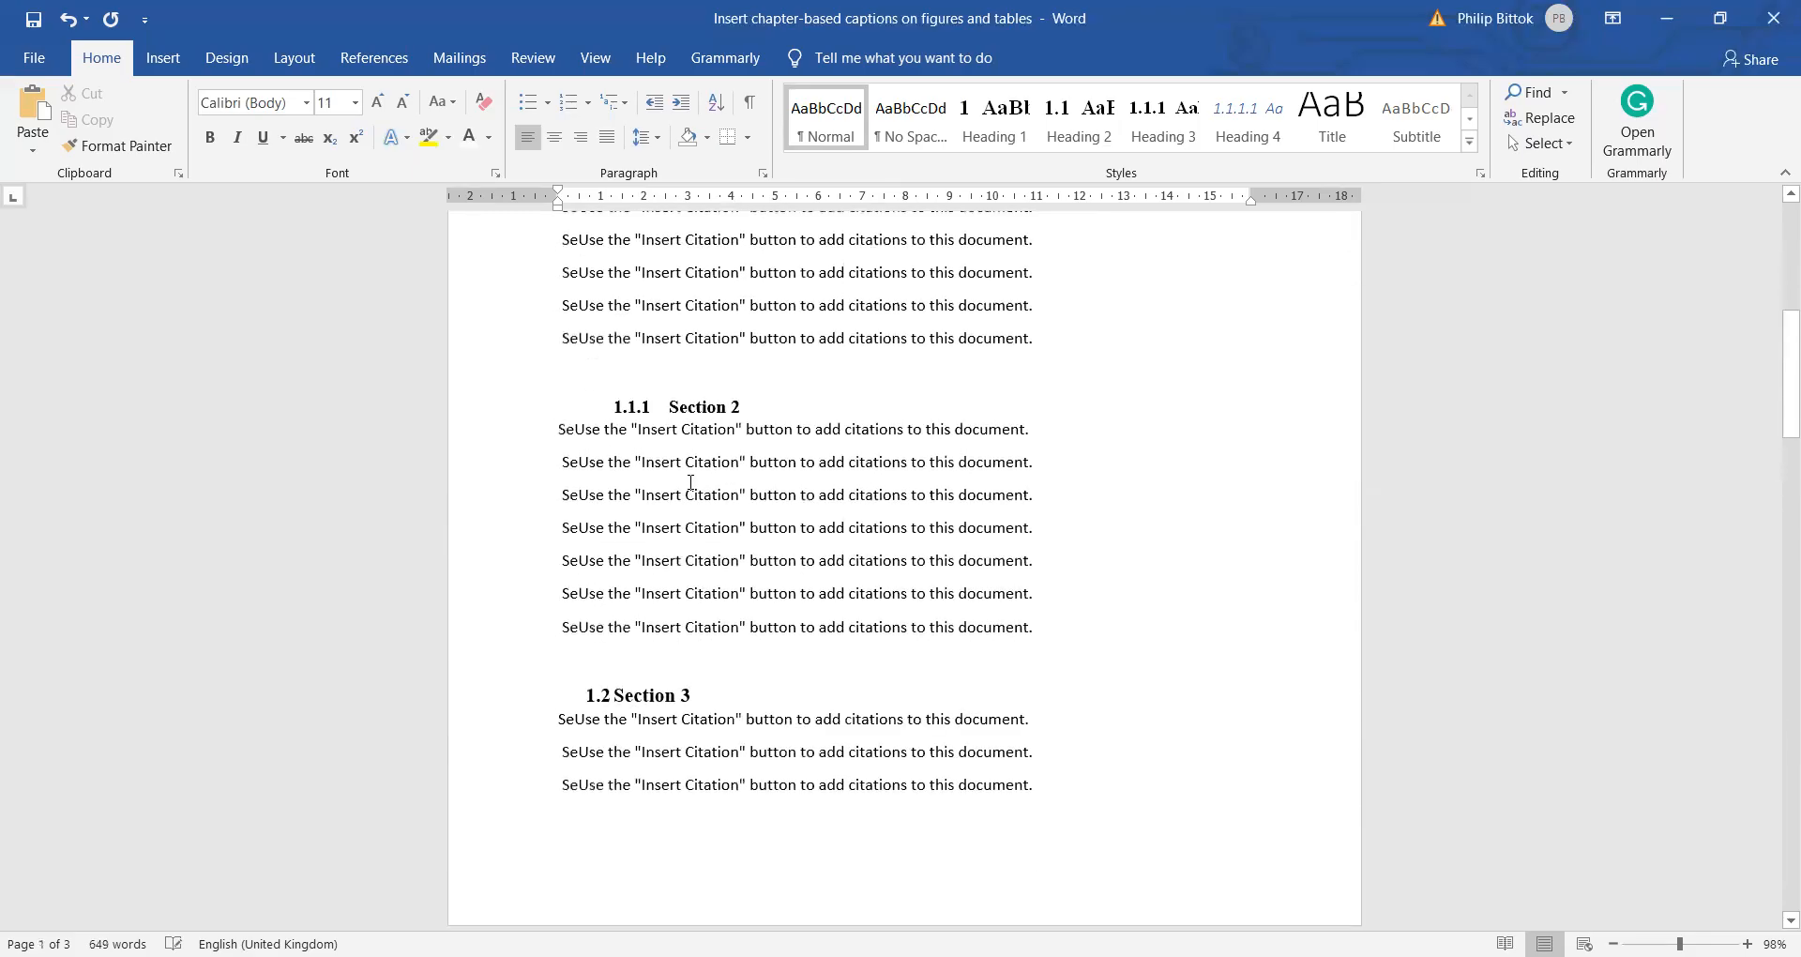
scroll(690, 482, down, 1)
scroll(671, 441, up, 2)
click(664, 424)
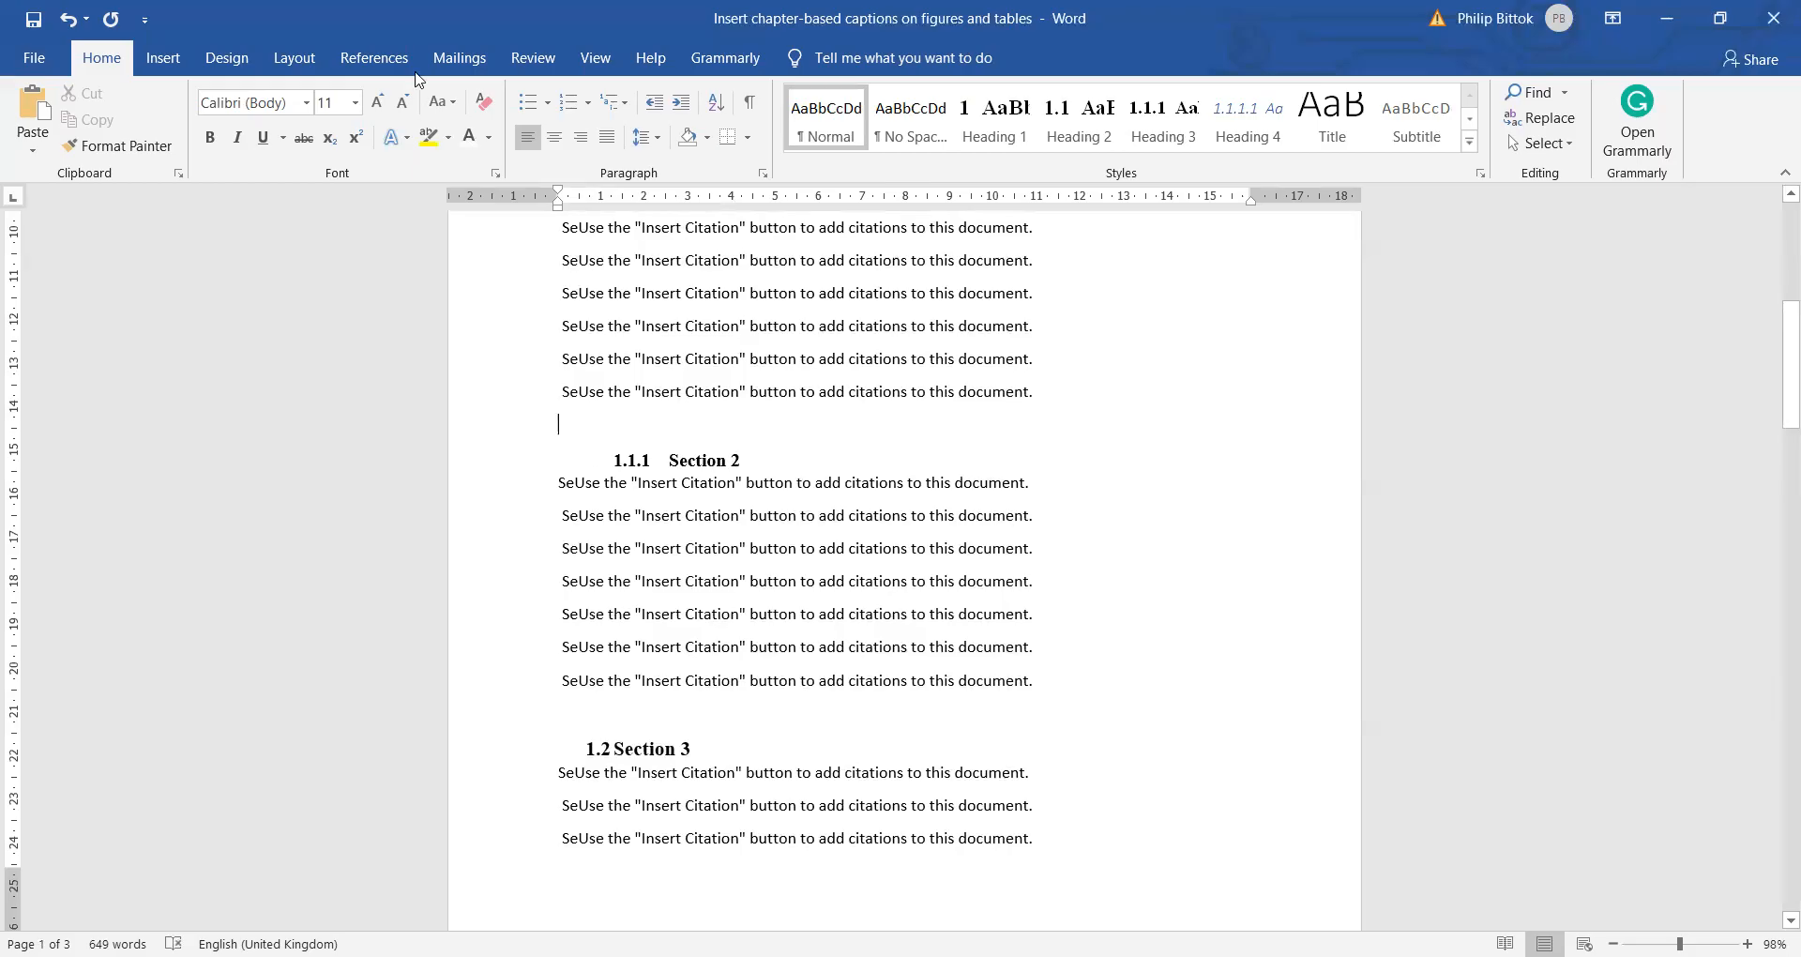
click(163, 57)
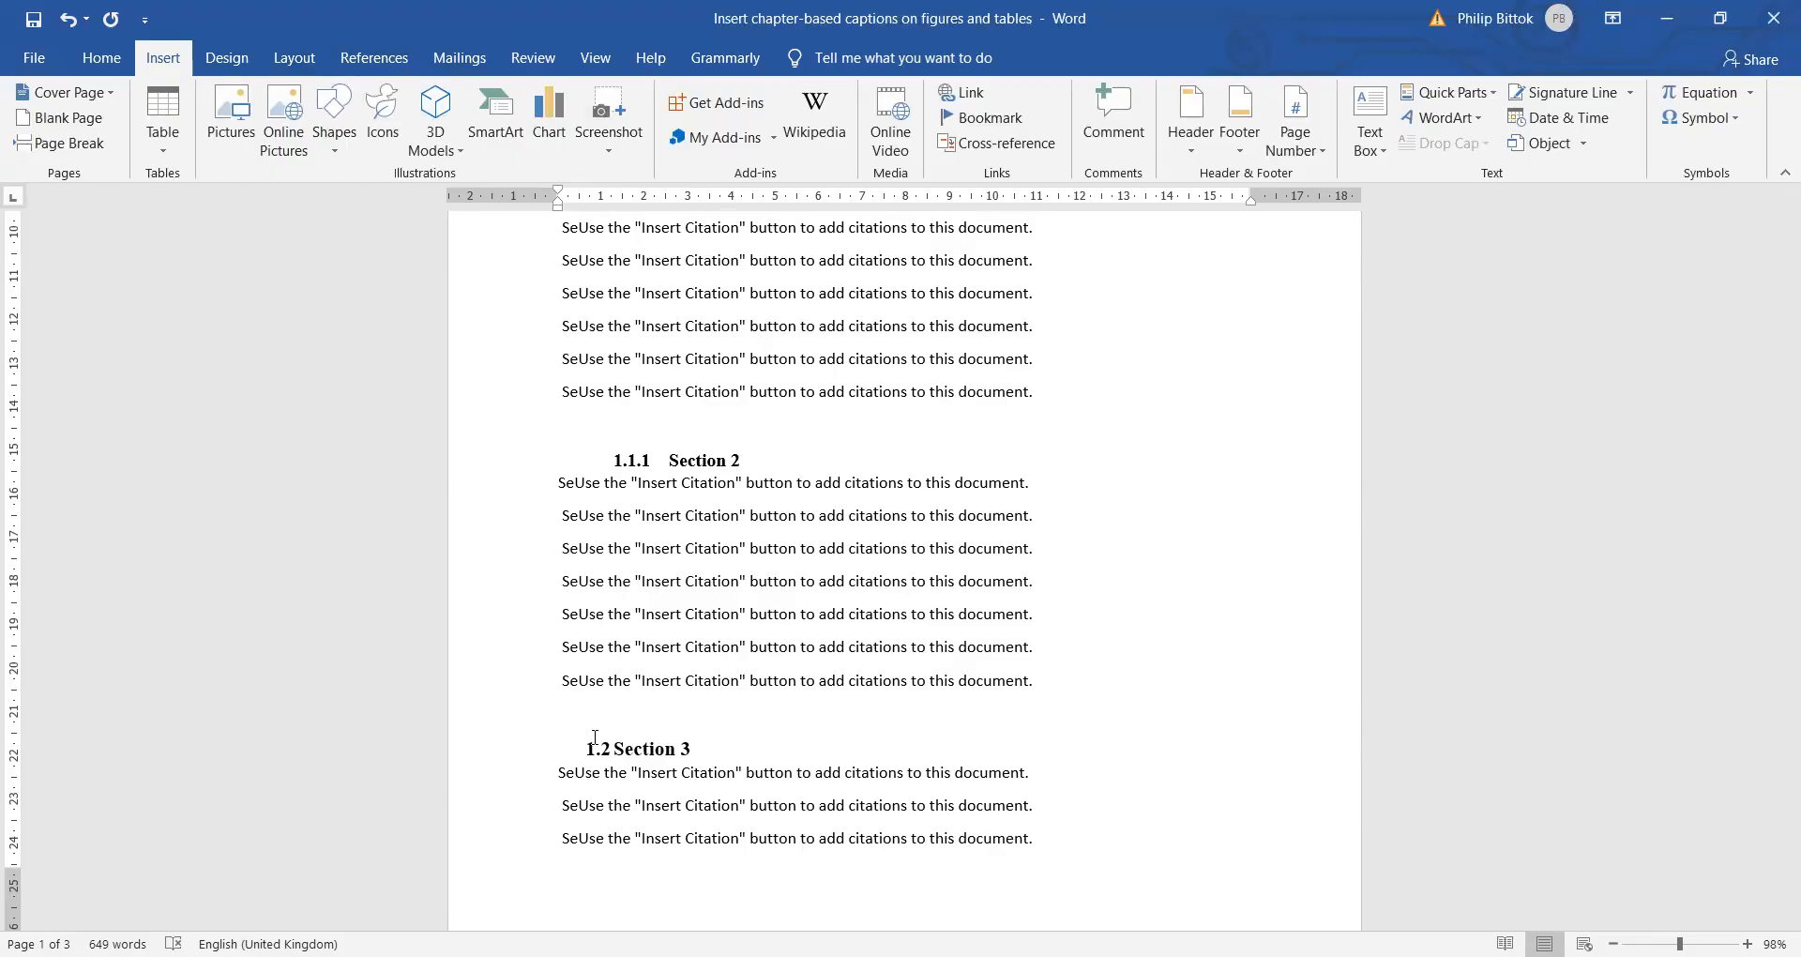
click(559, 375)
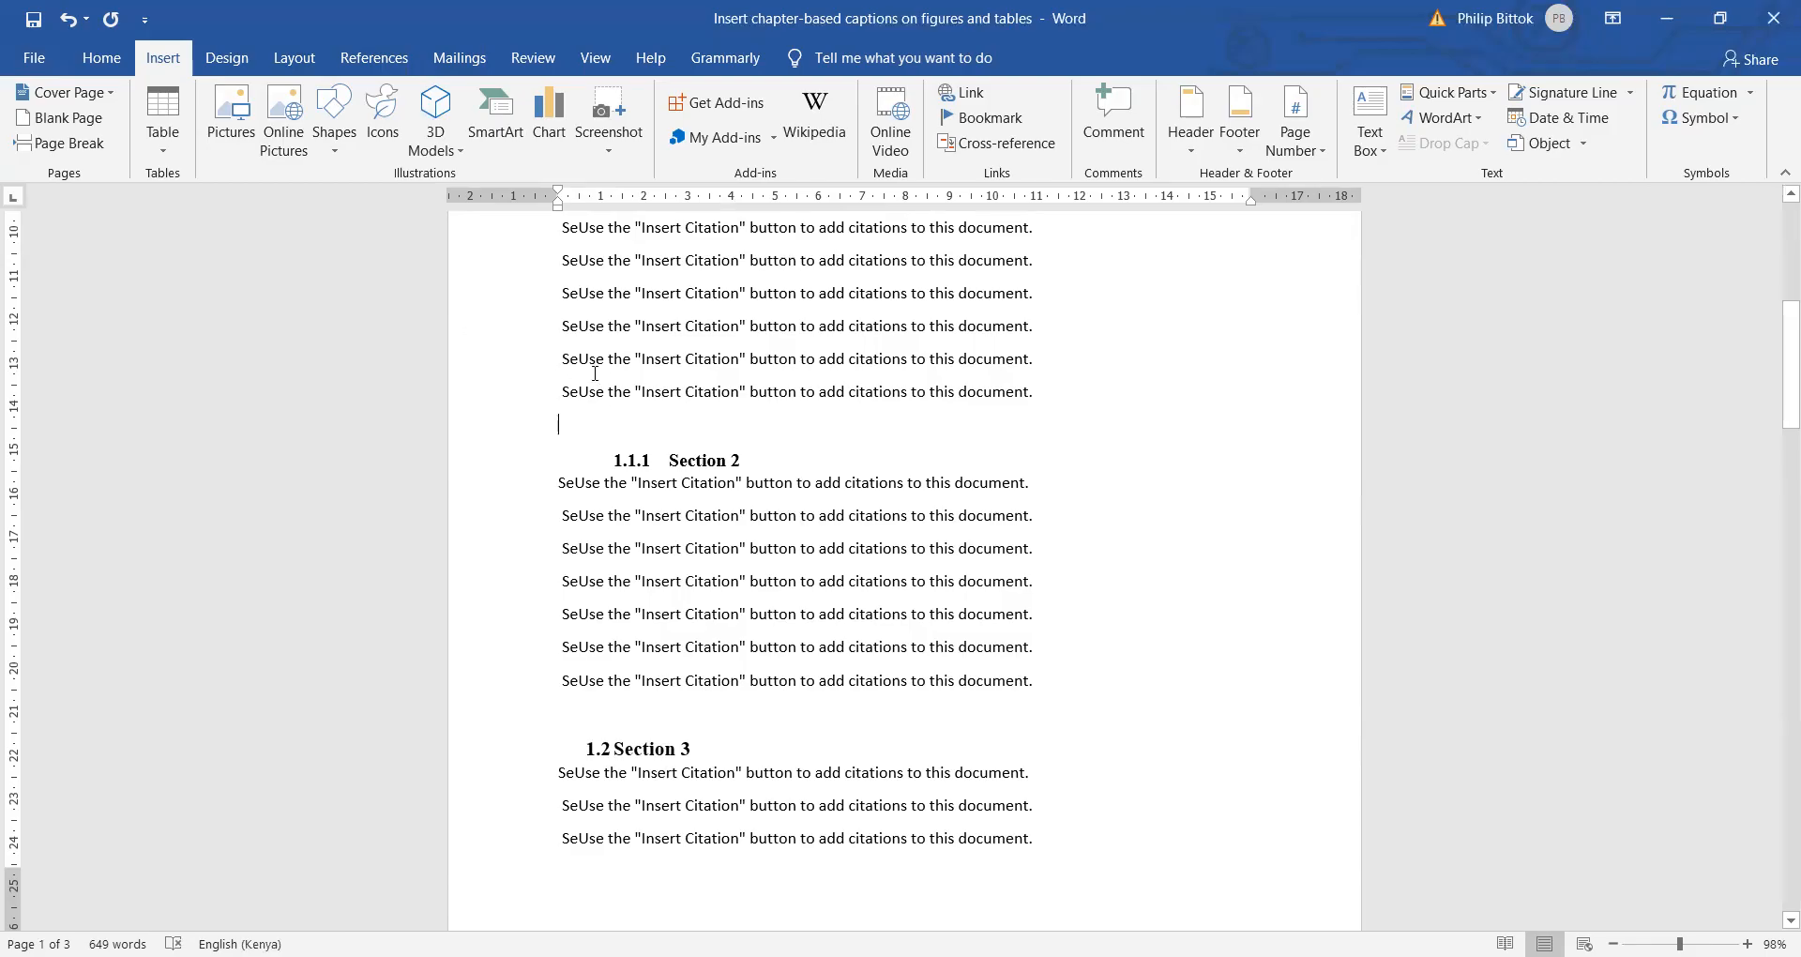
click(173, 162)
click(222, 245)
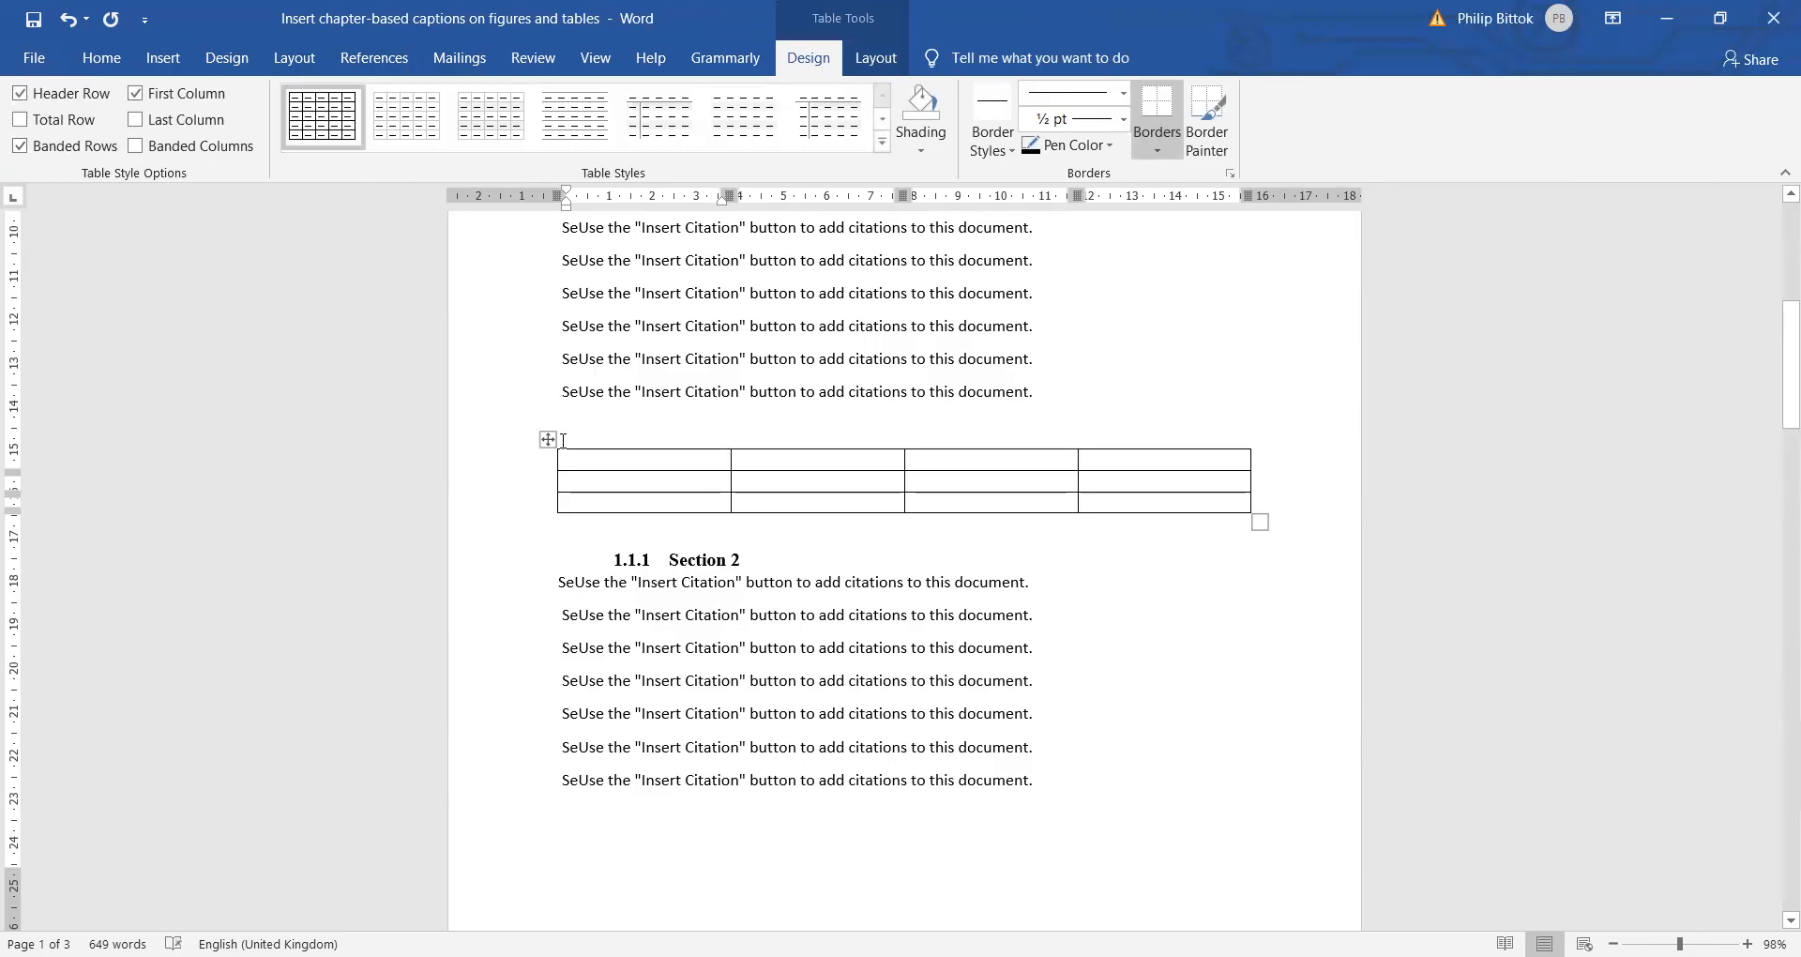
Insert the caption "Figure 1.1: Table on Sources" below the table, including the Heading 1 chapter number with a period separator.
click(646, 388)
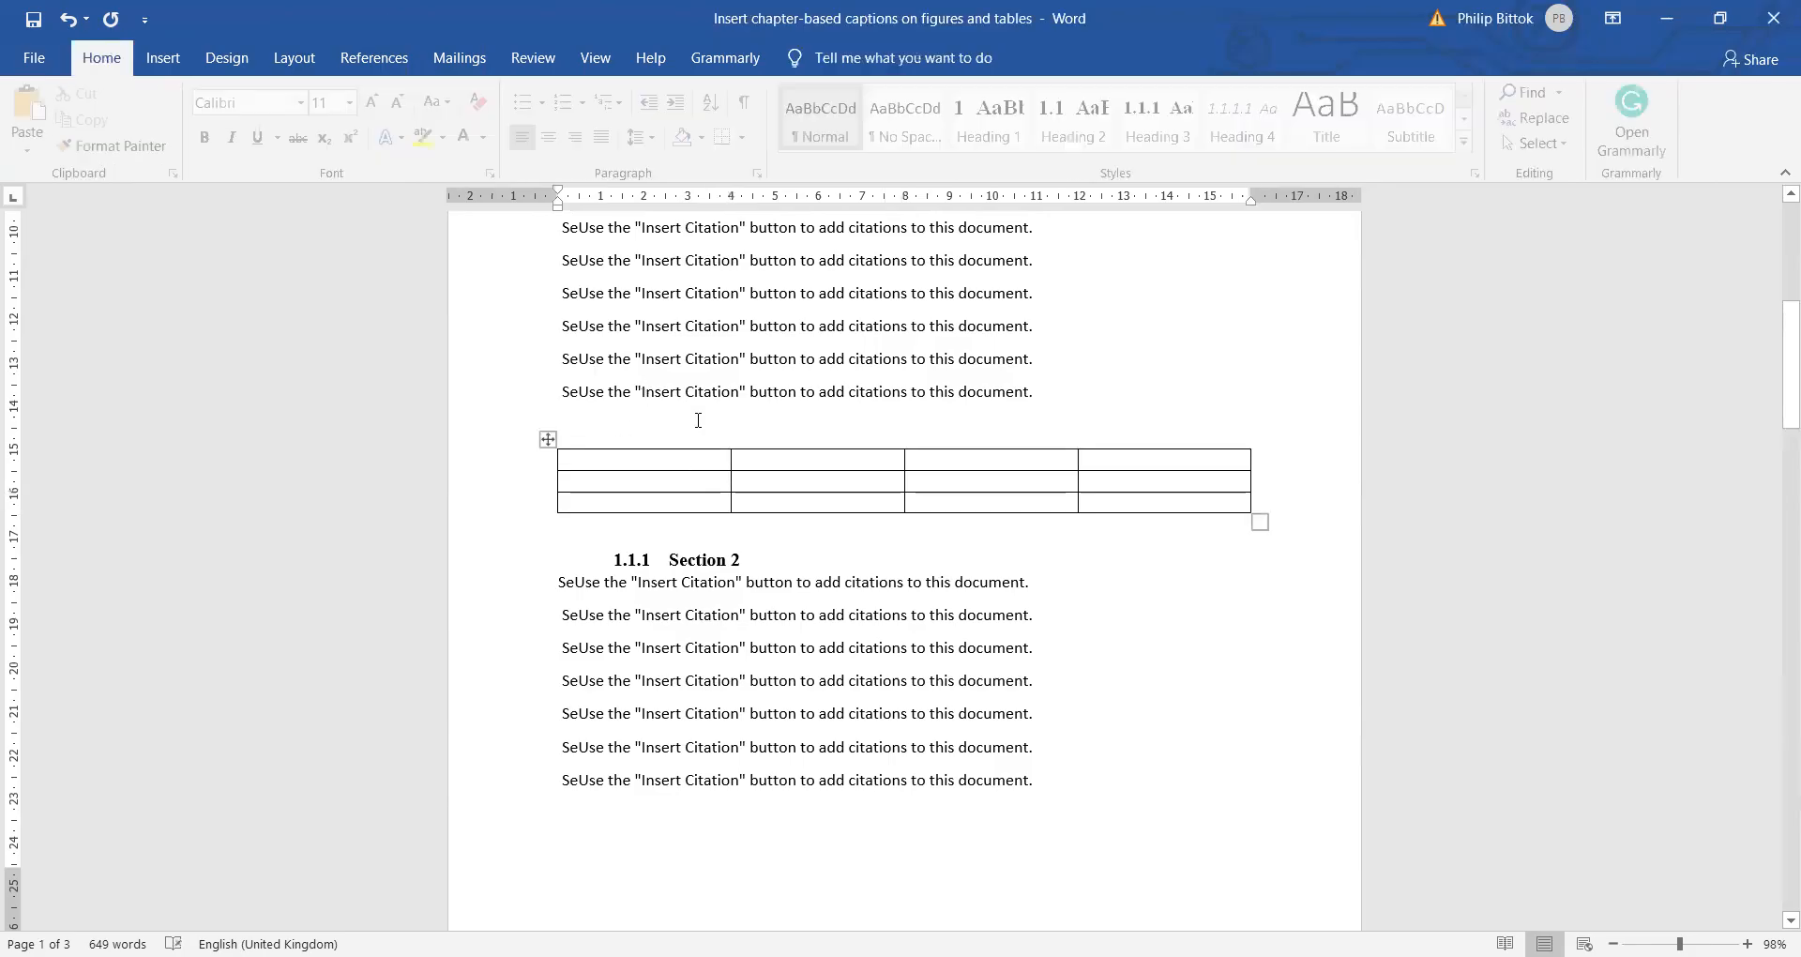
click(549, 438)
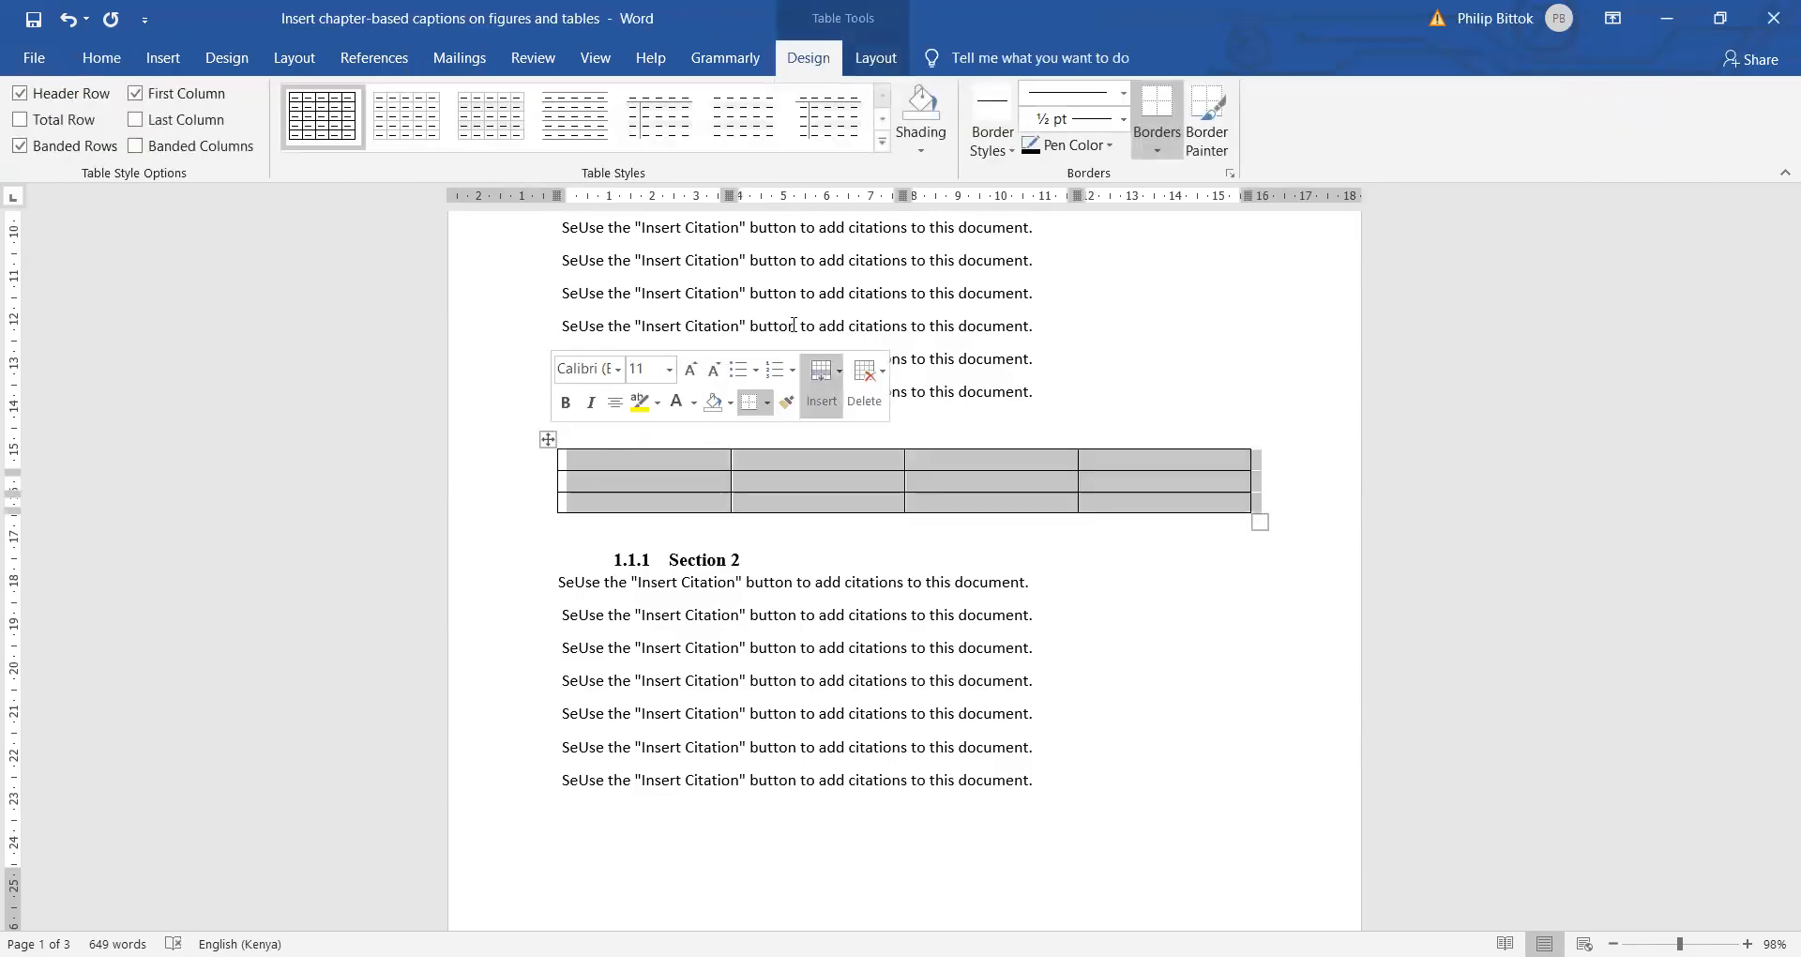
click(371, 57)
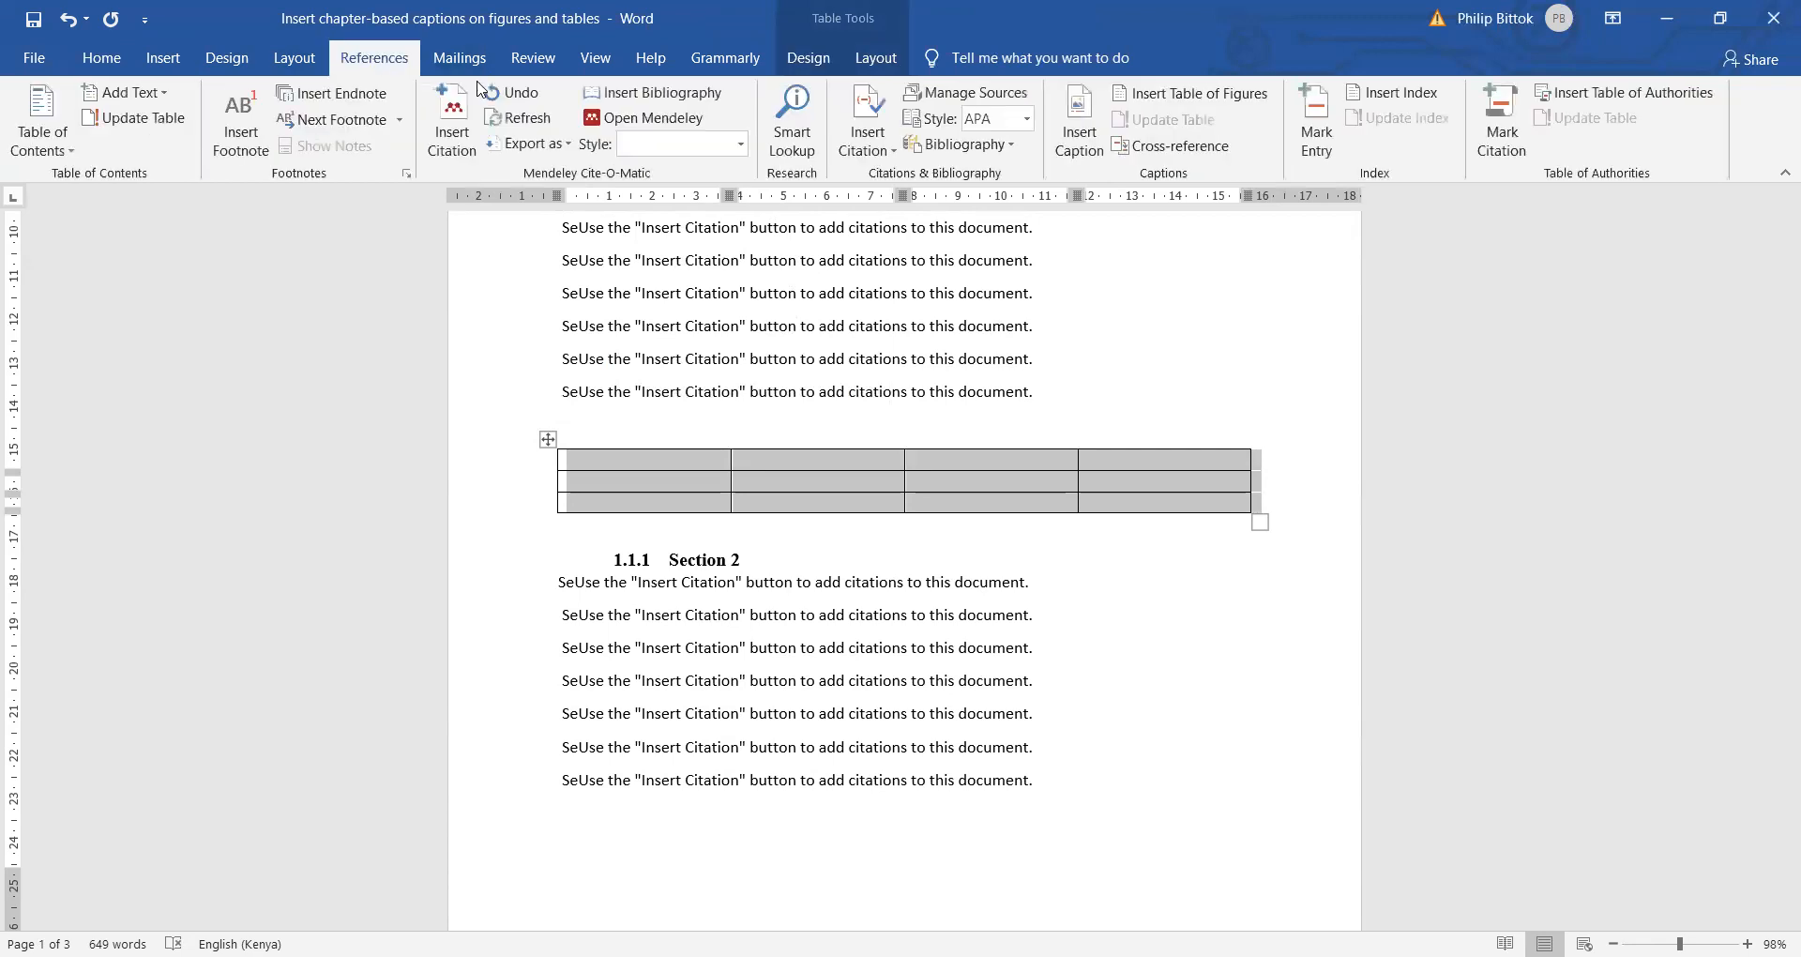
click(1078, 151)
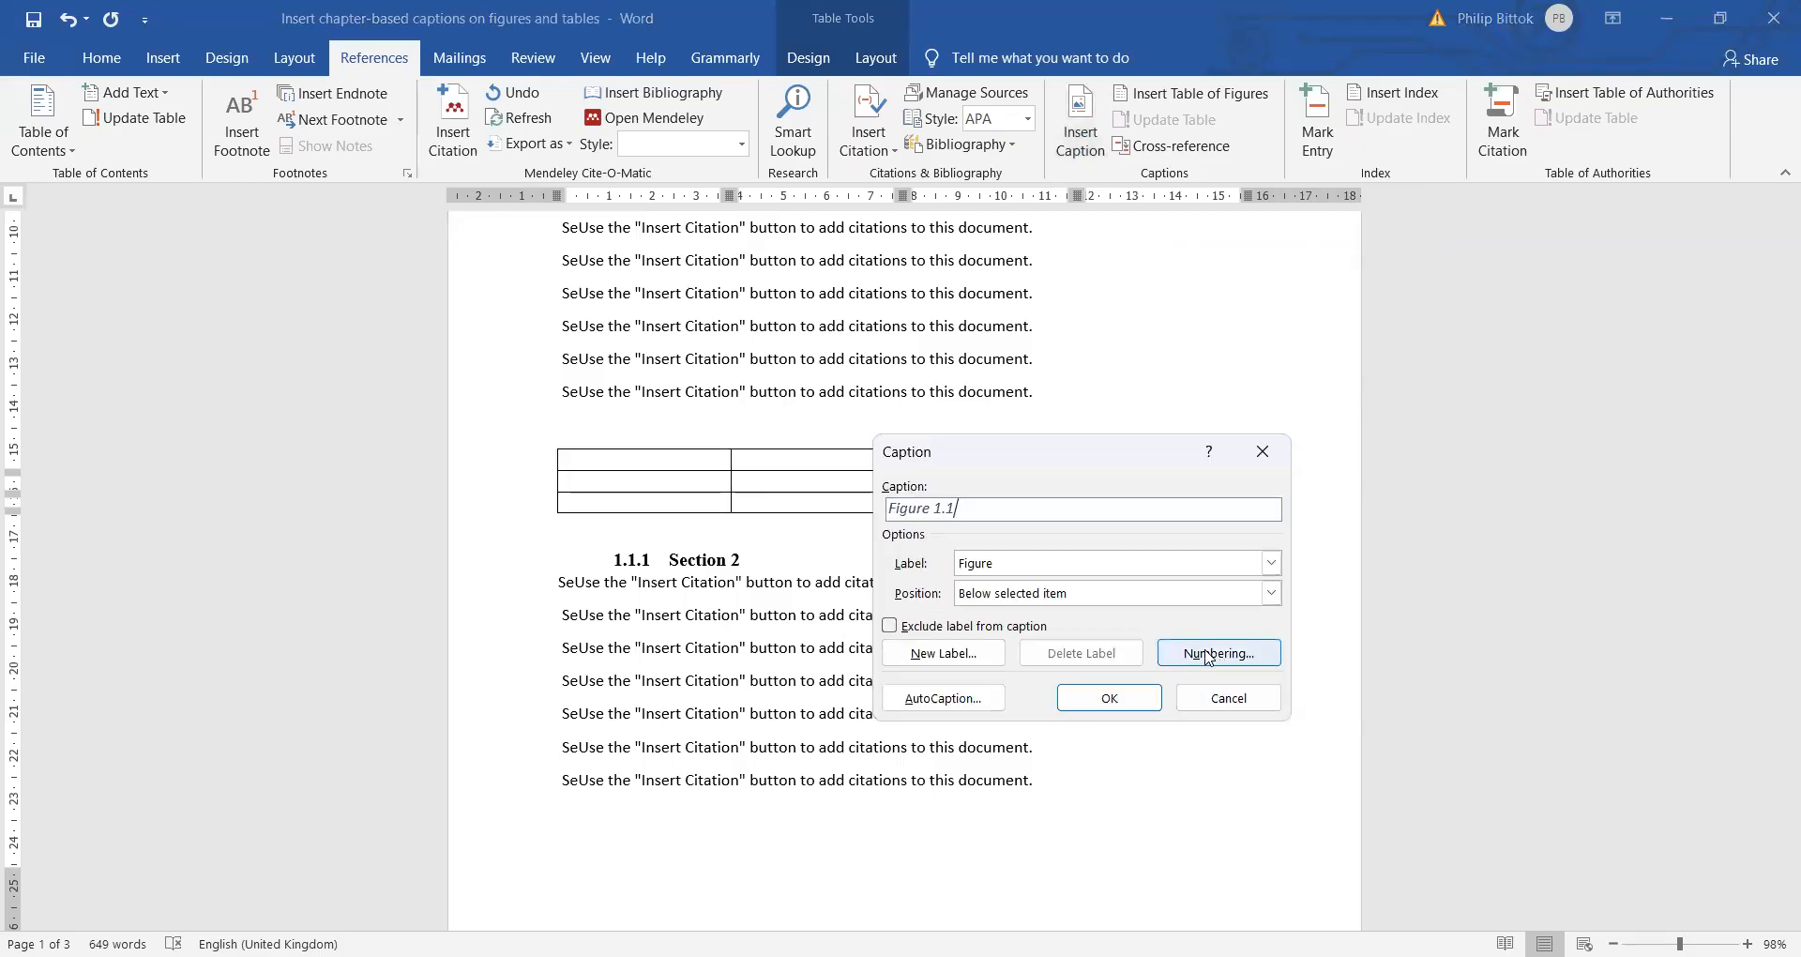
click(1208, 657)
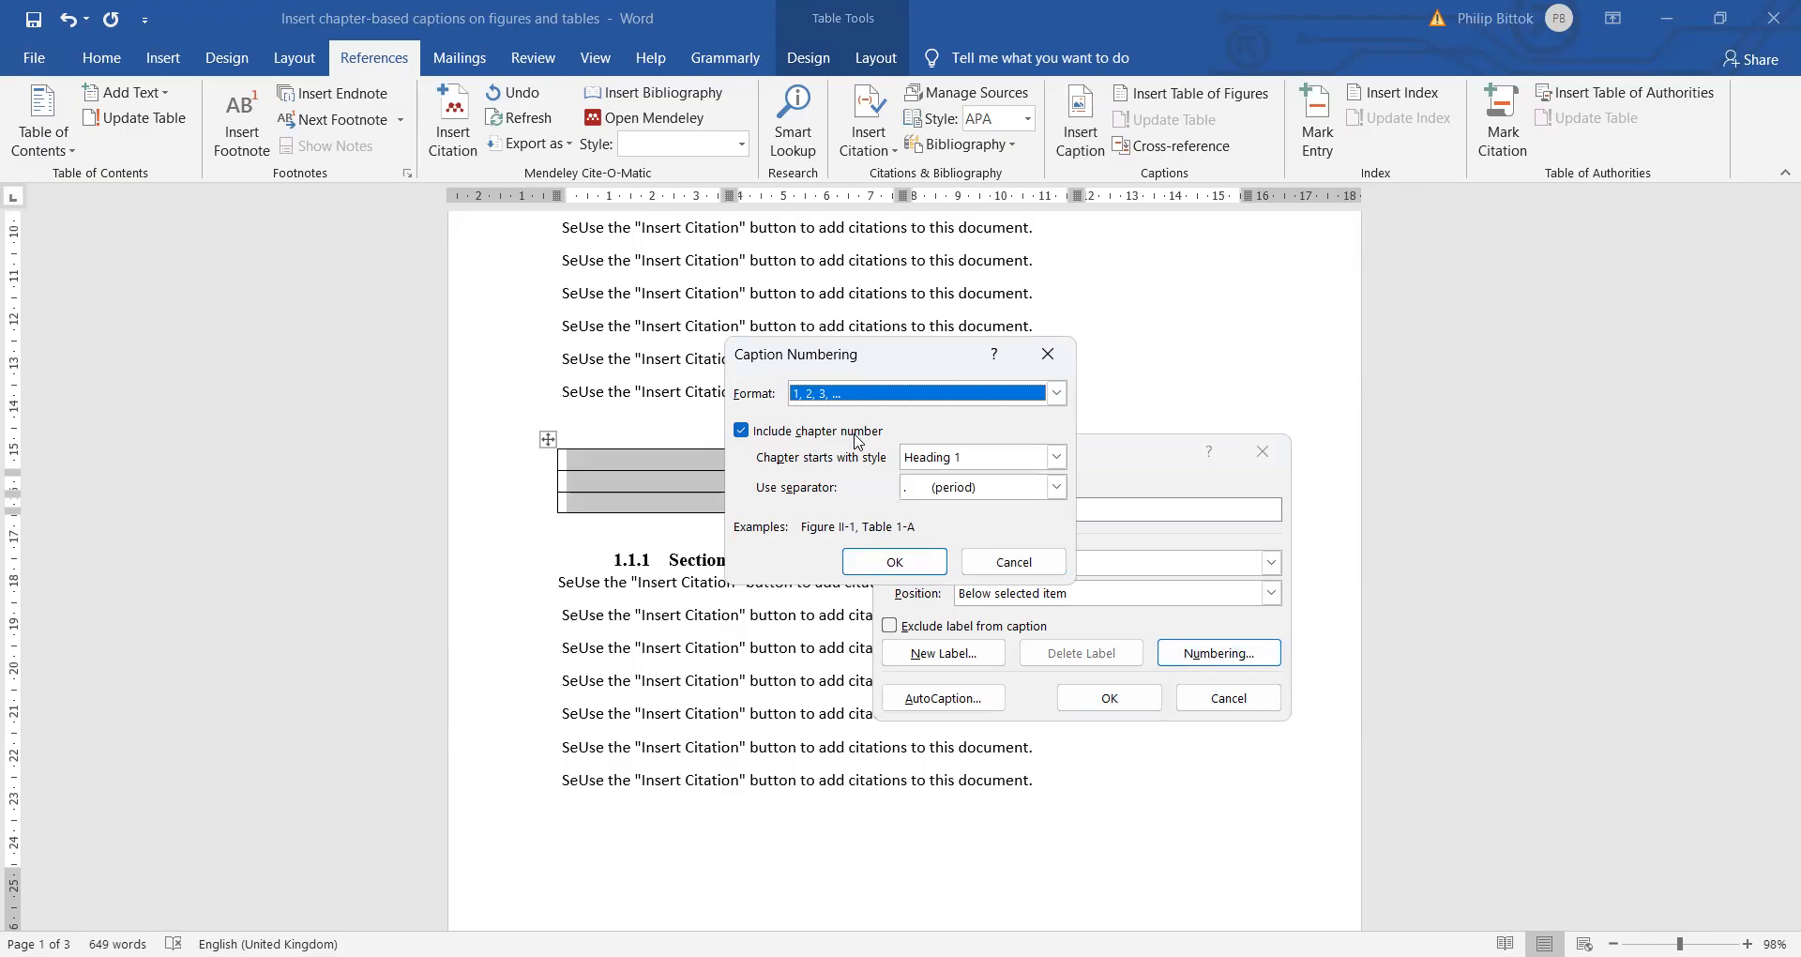
click(978, 491)
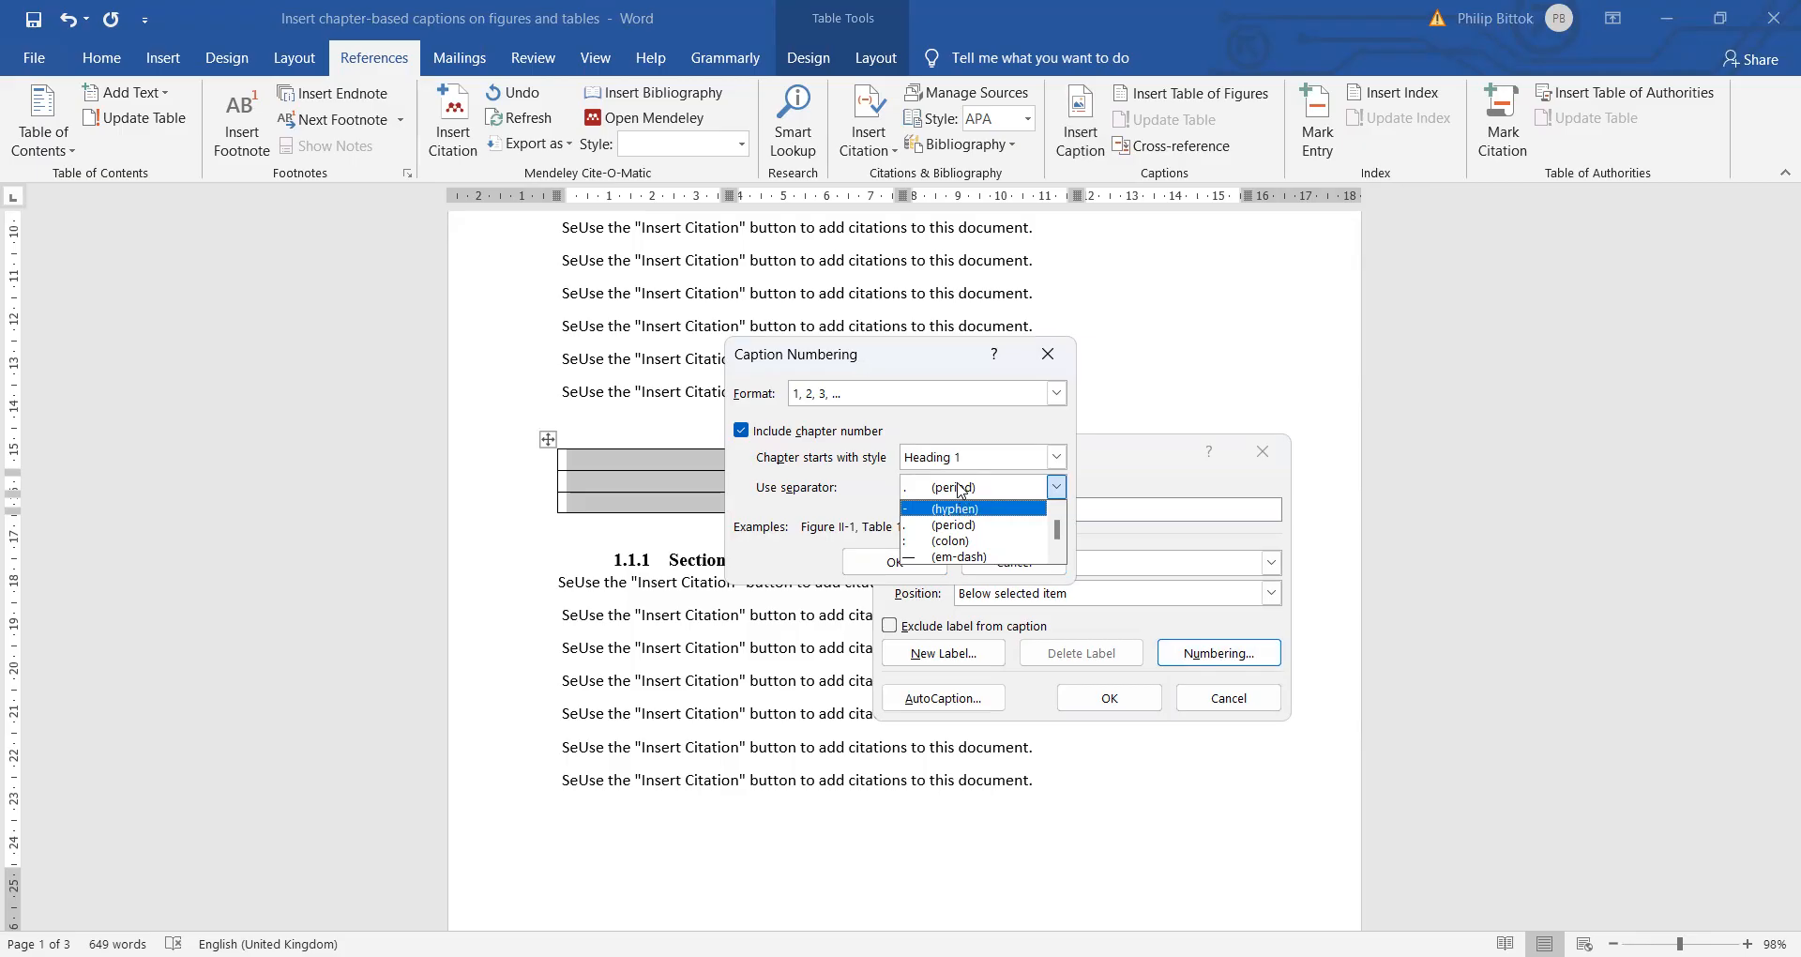
click(959, 488)
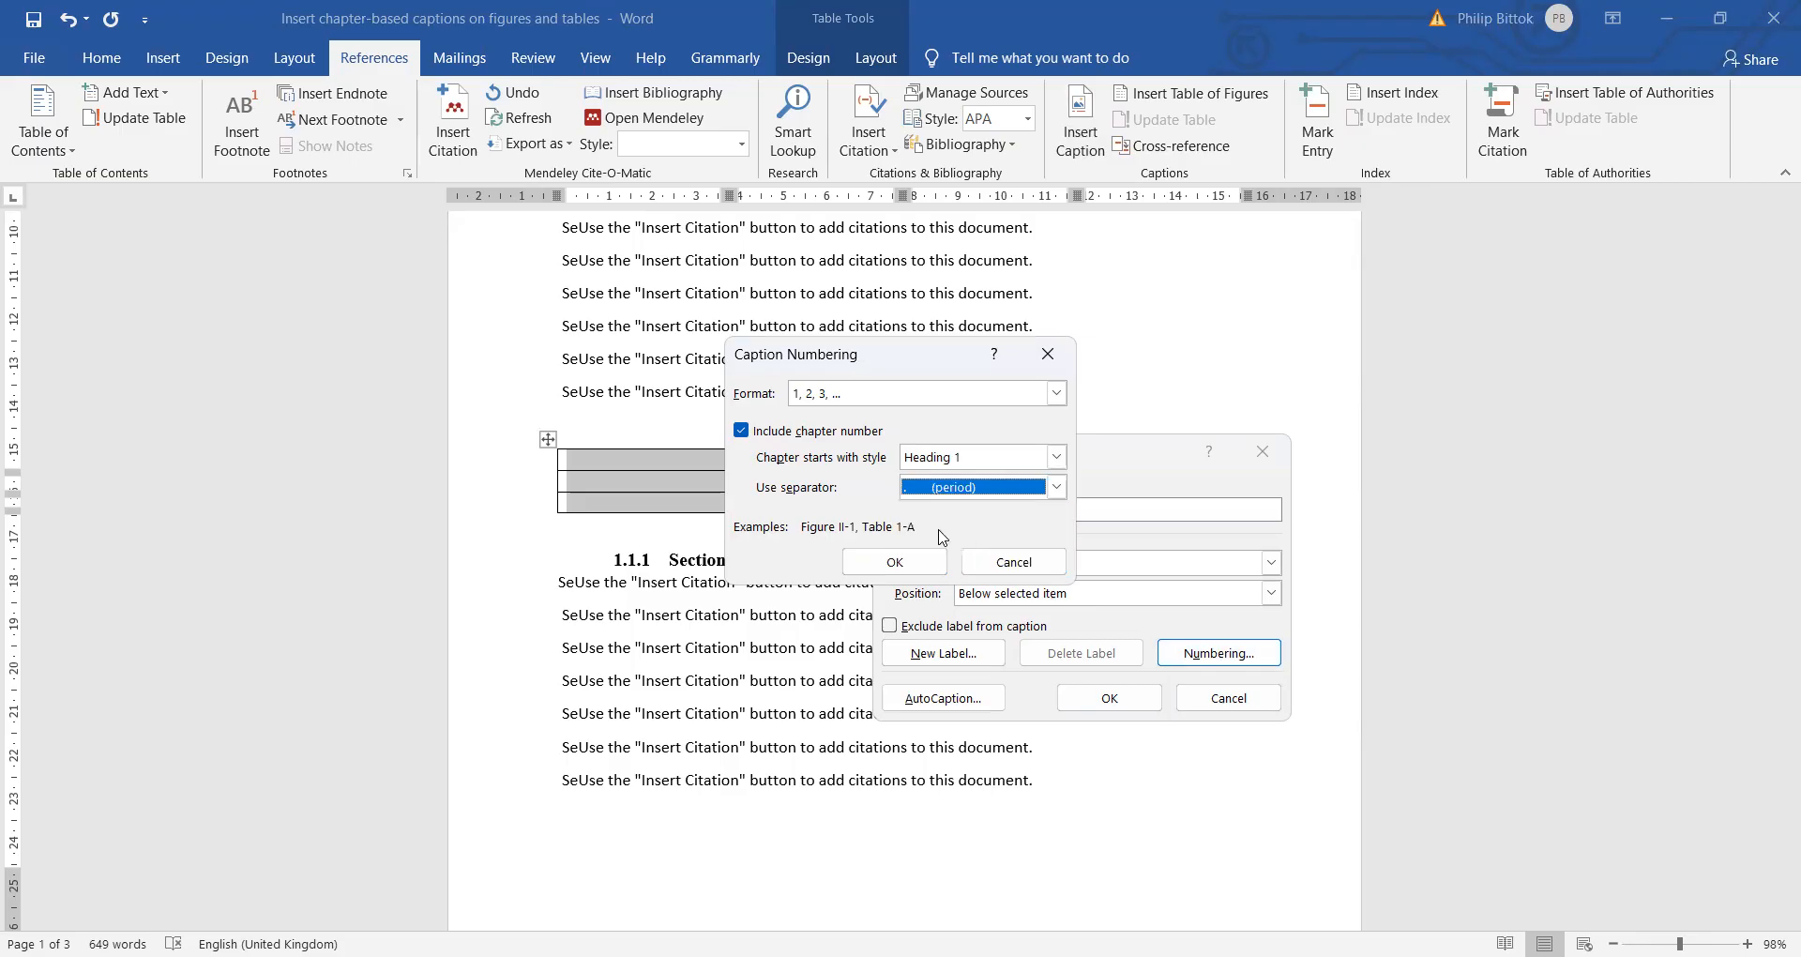
click(866, 563)
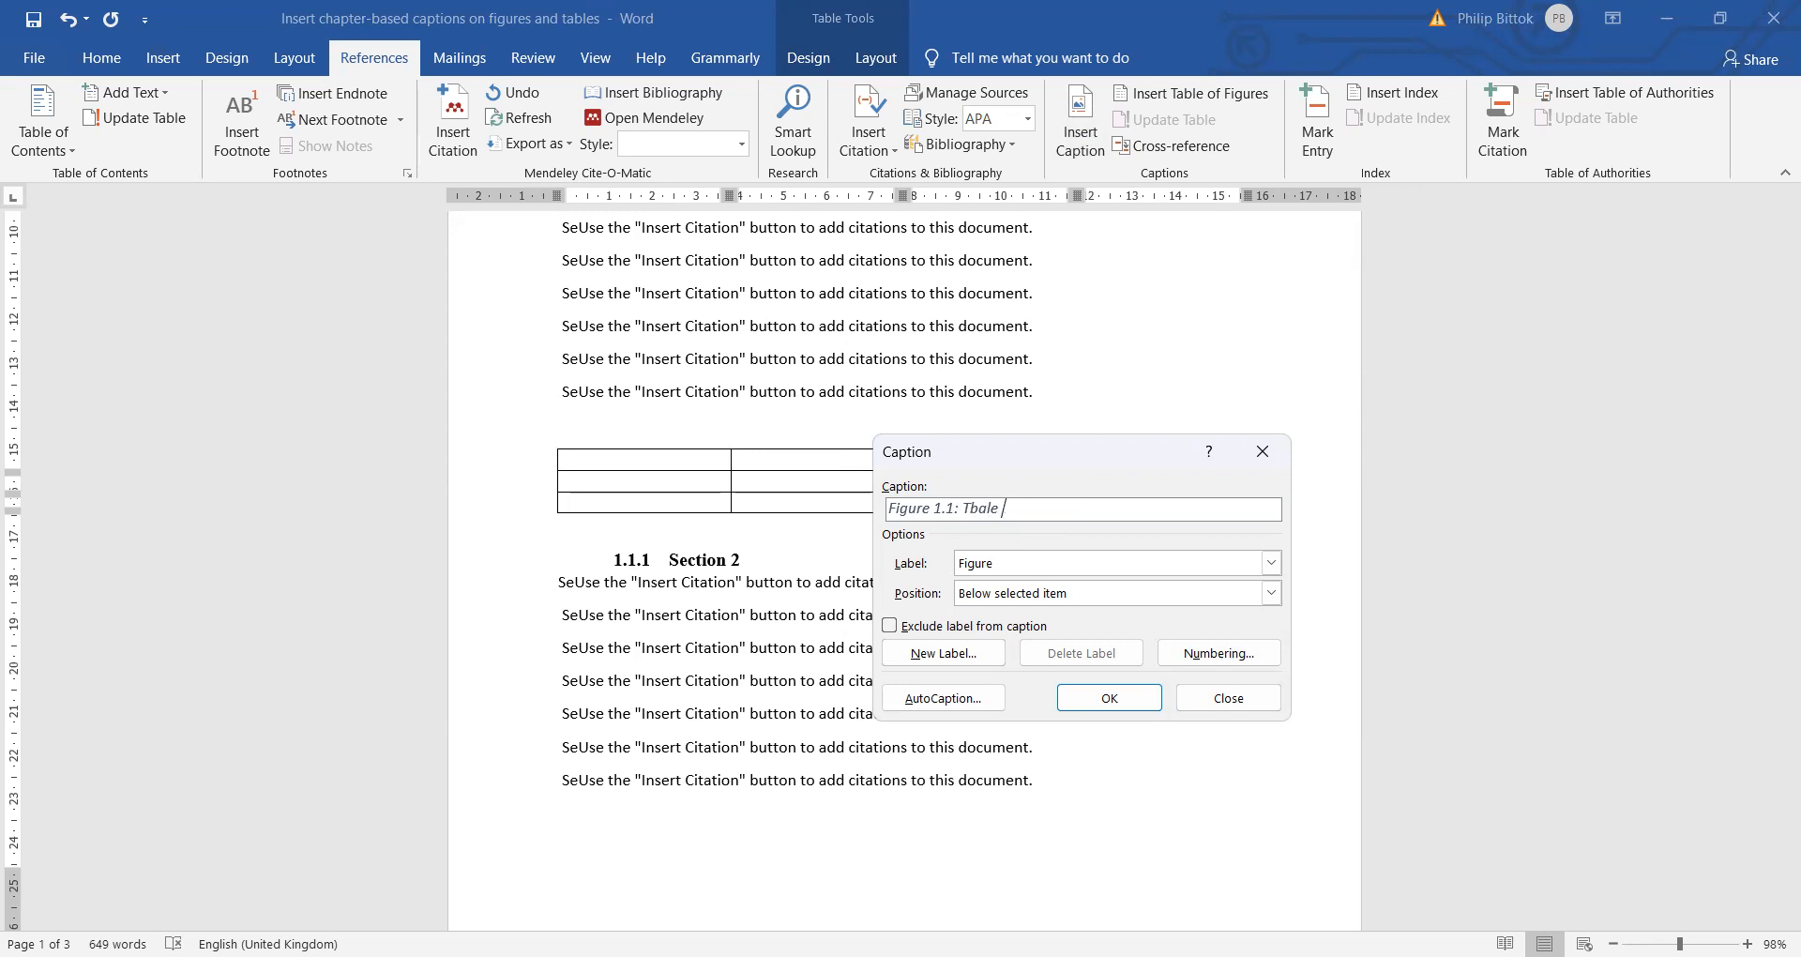
text(Ta)
click(1111, 705)
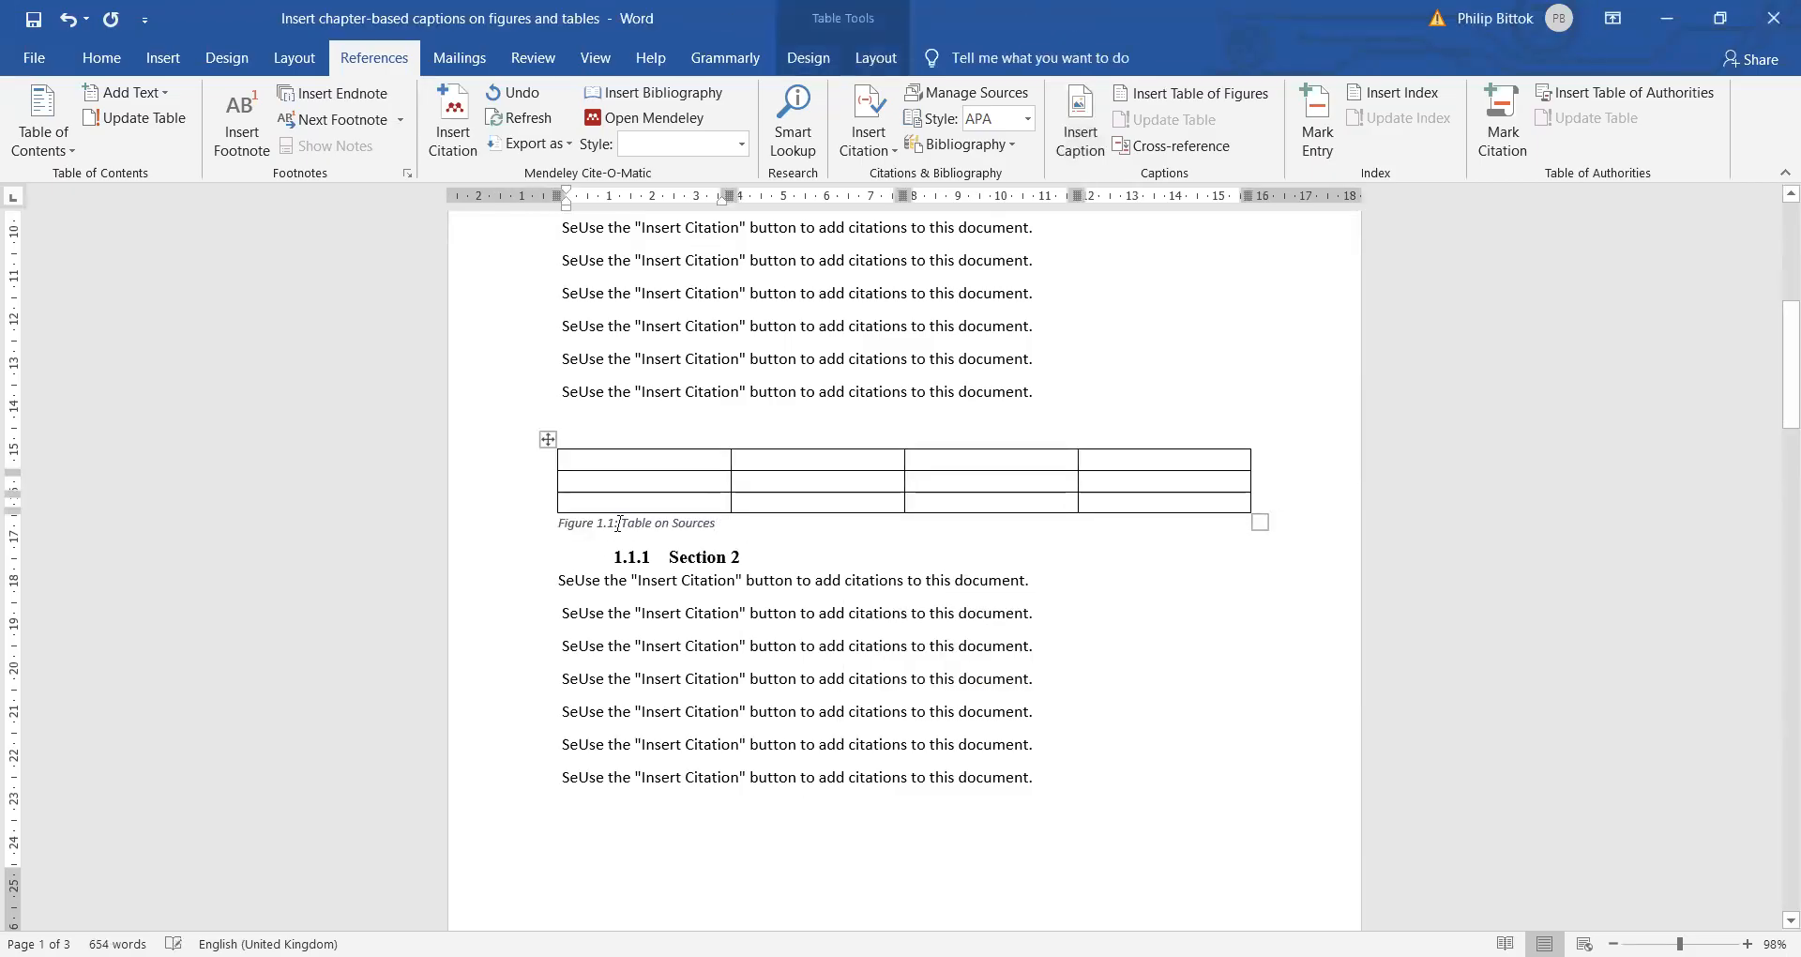
Insert a table of three columns and three rows on the empty line above the 1.3 Section 4 heading.
scroll(653, 554, down, 10)
scroll(654, 553, down, 10)
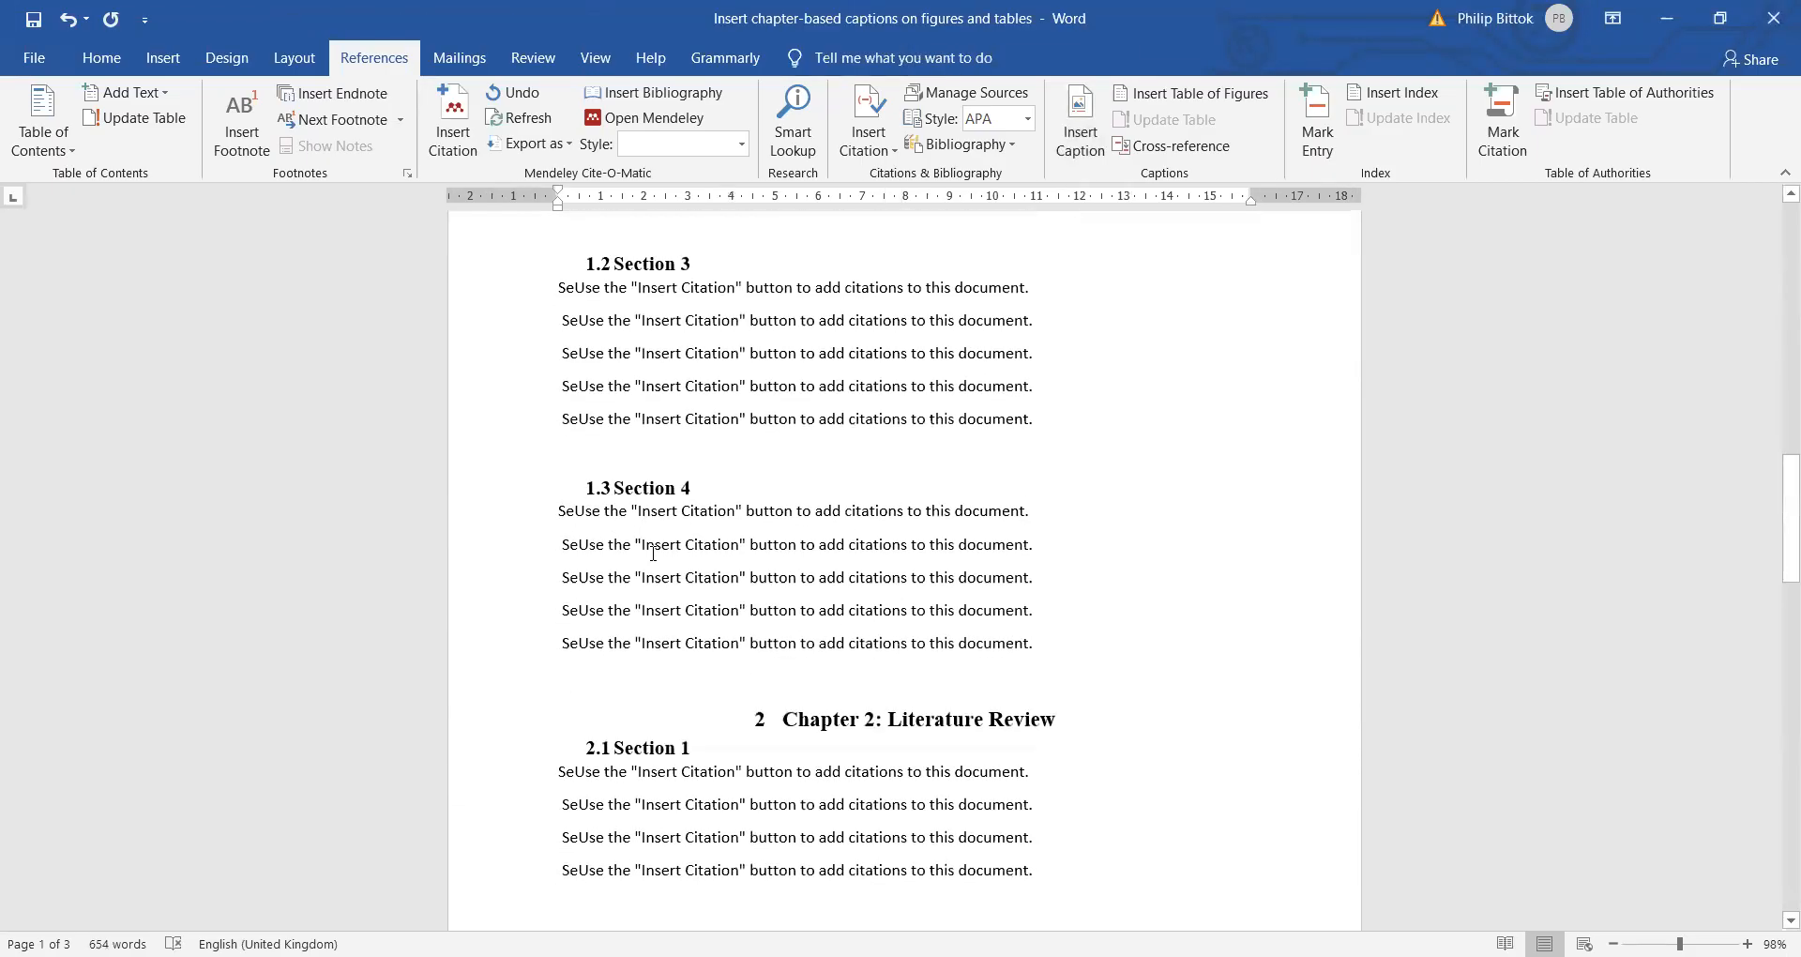
click(791, 470)
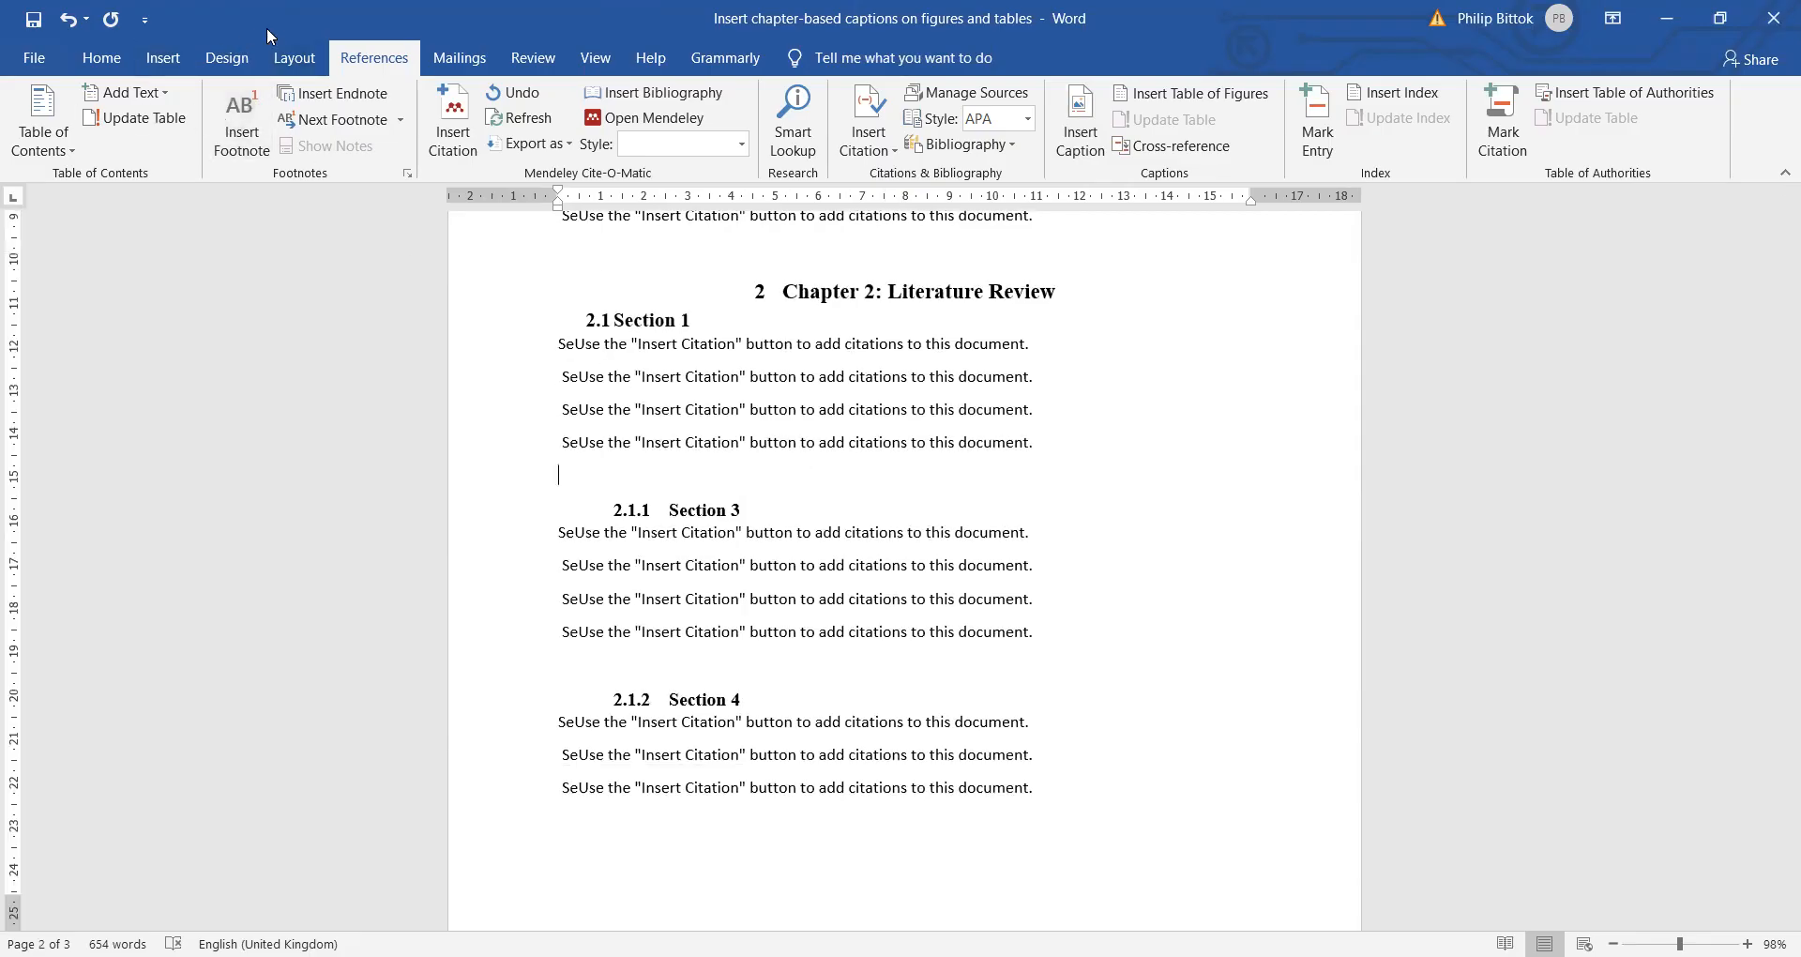
scroll(621, 562, up, 6)
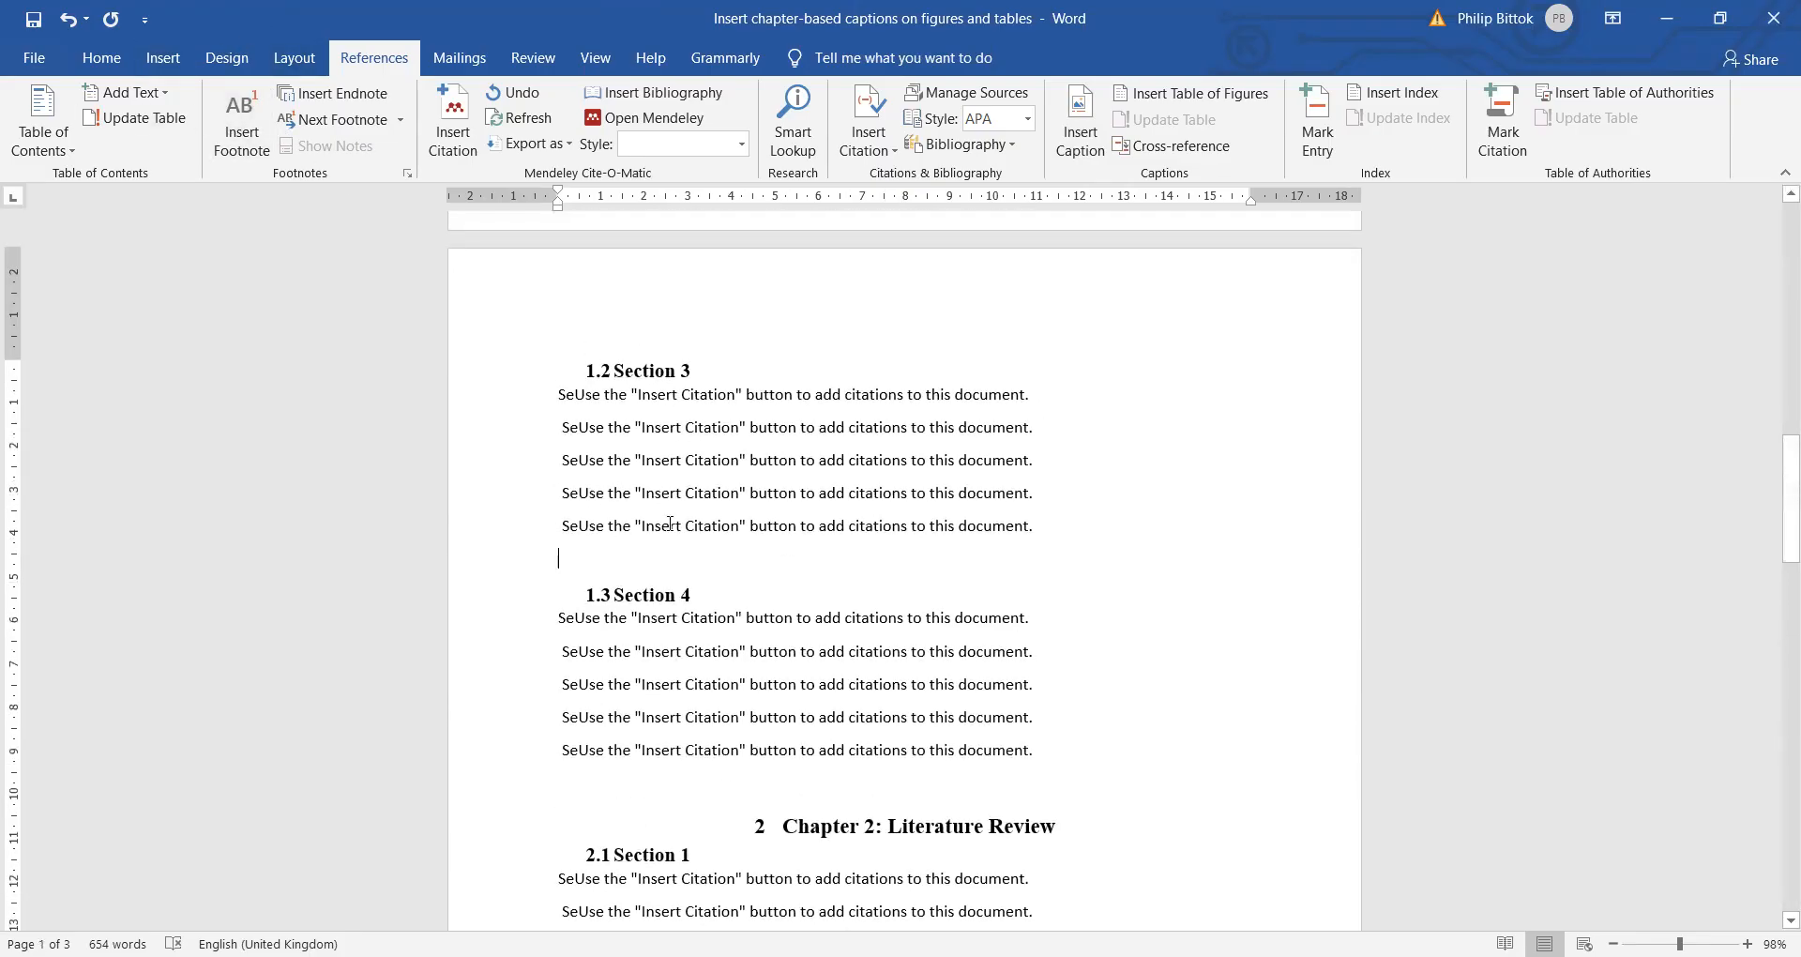
click(166, 58)
click(160, 122)
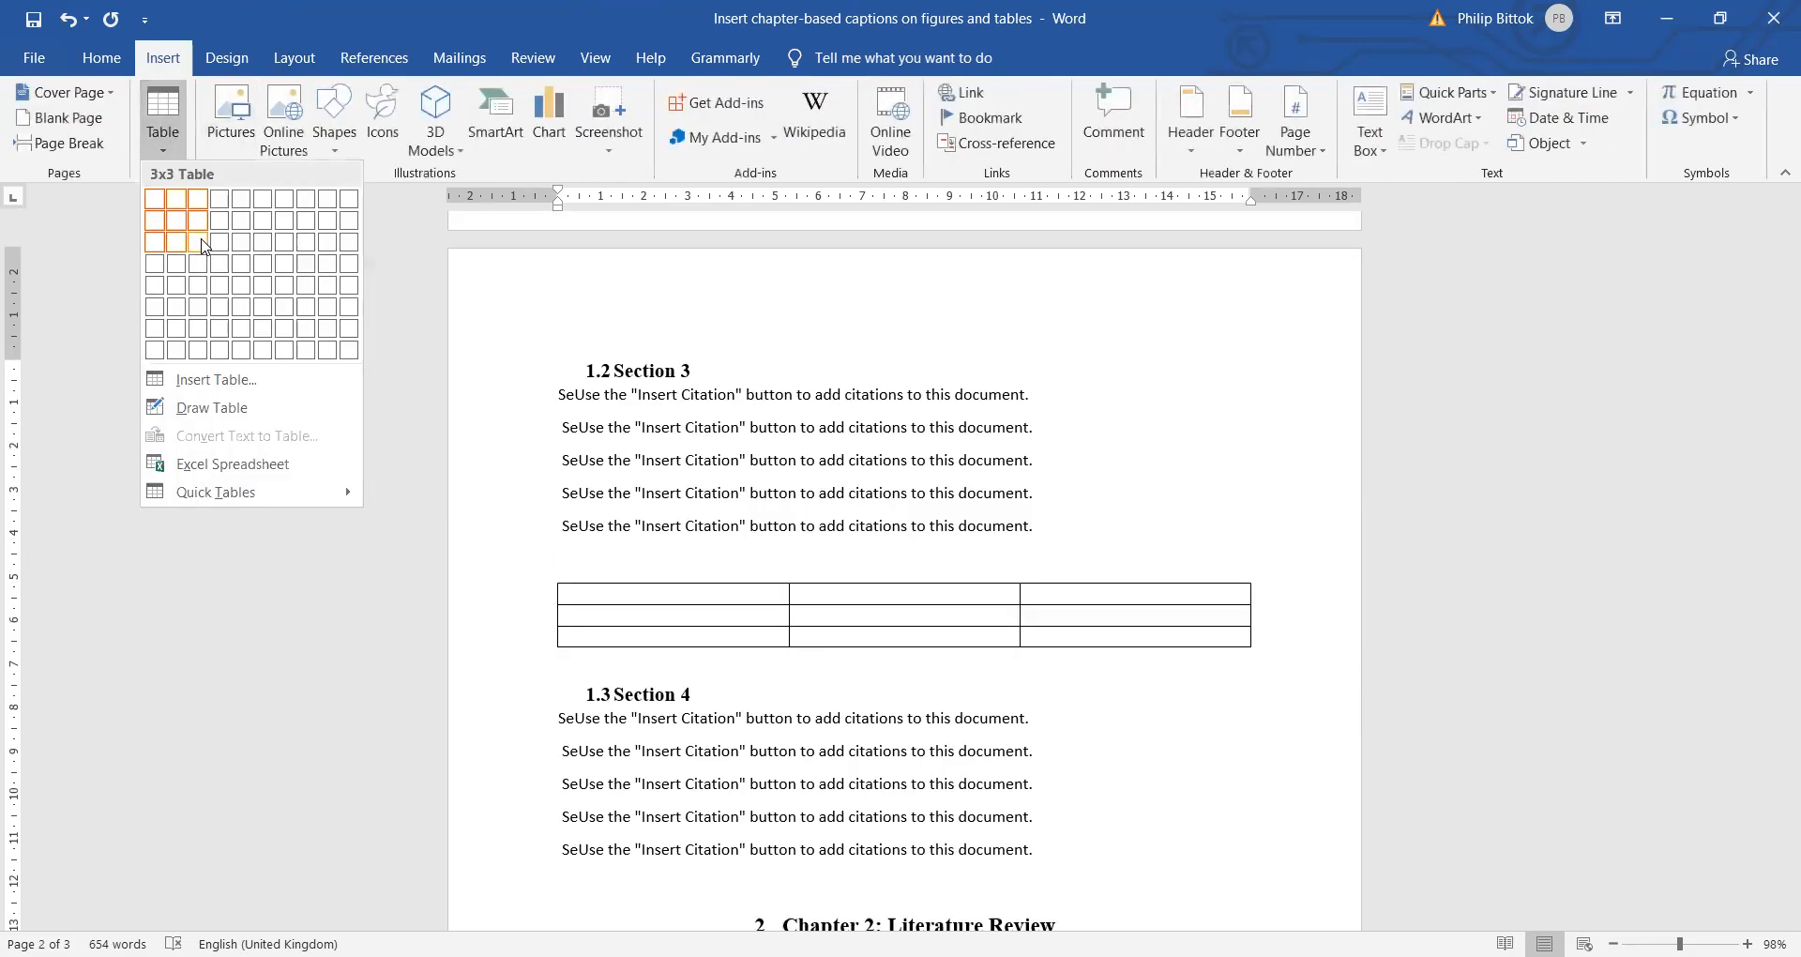
click(203, 245)
Caption the new table "Figure 1.2: Number of Values" below it, keeping the Heading 1 chapter number with a period separator.
click(569, 598)
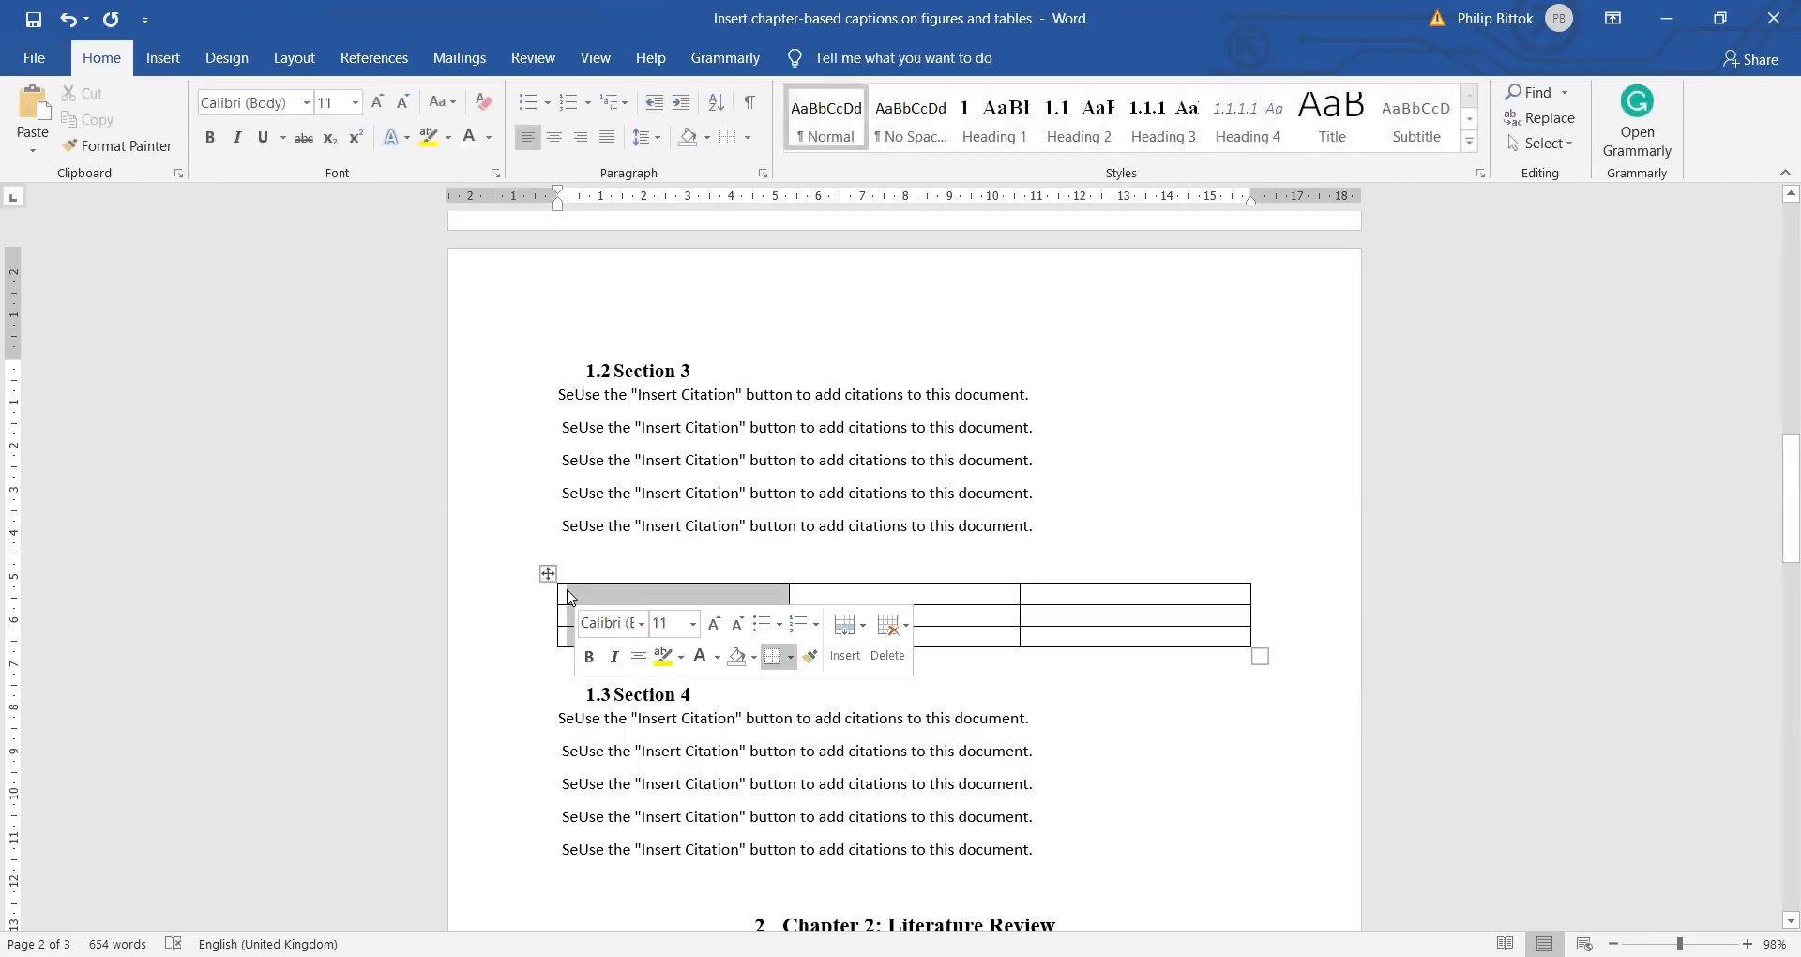
click(552, 578)
click(548, 574)
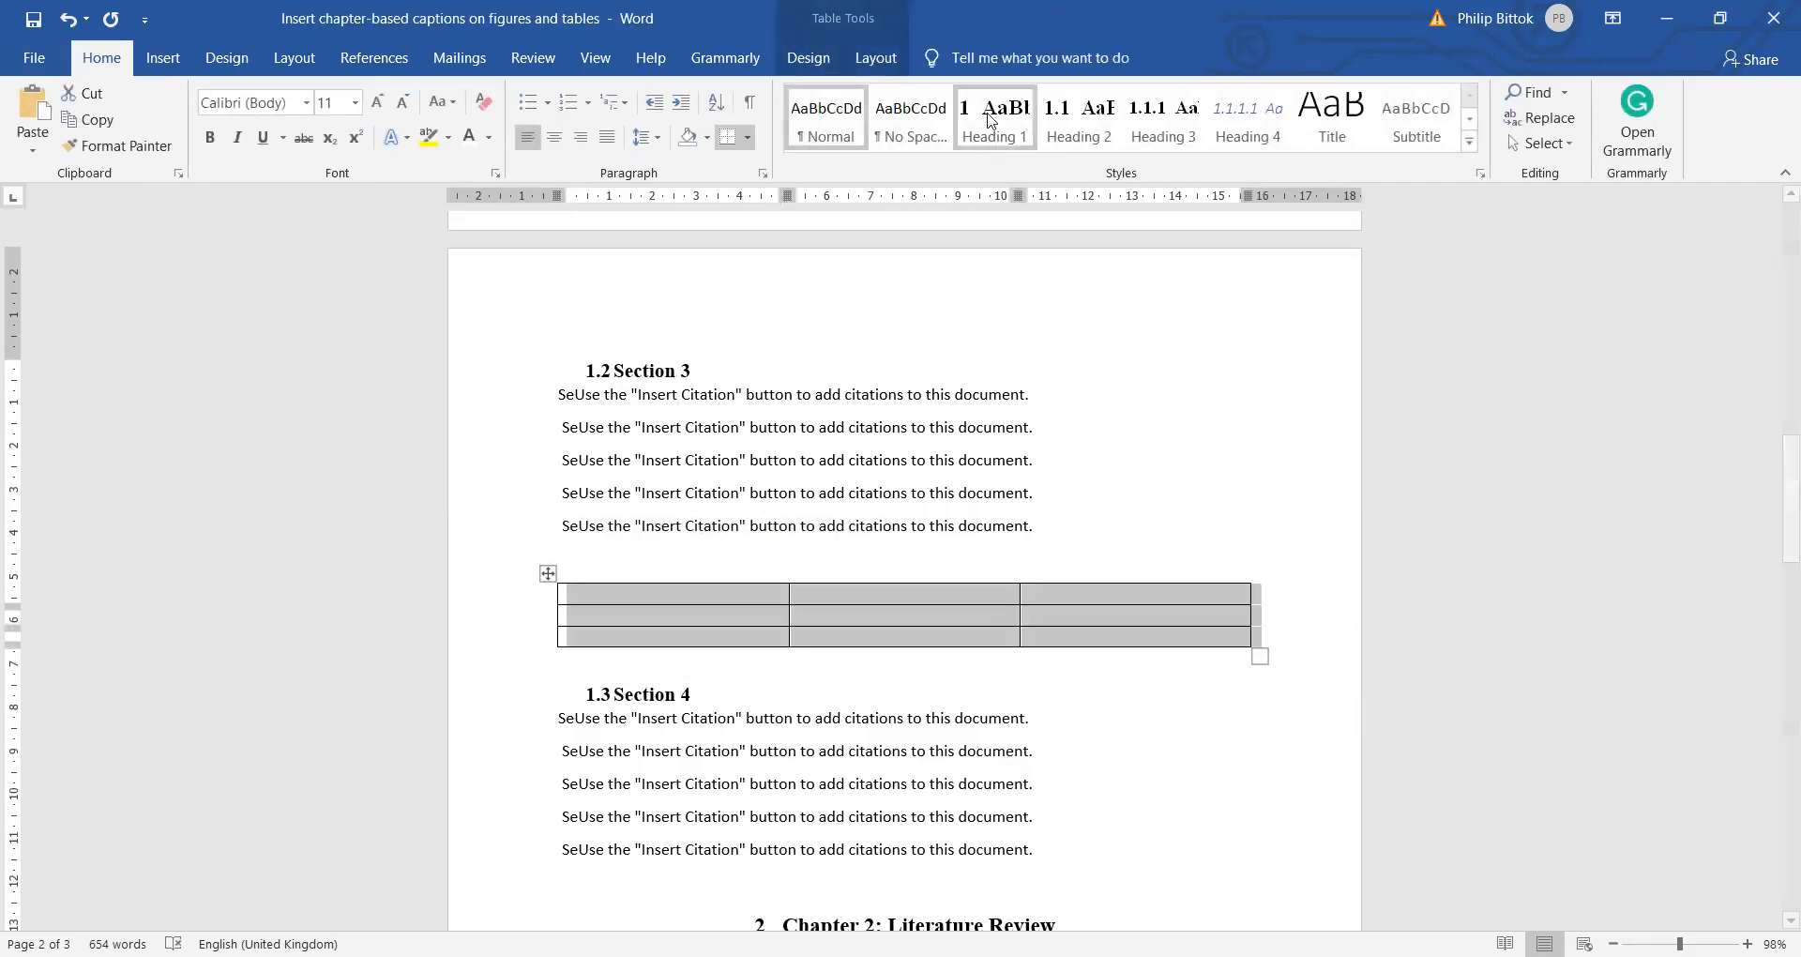
click(407, 63)
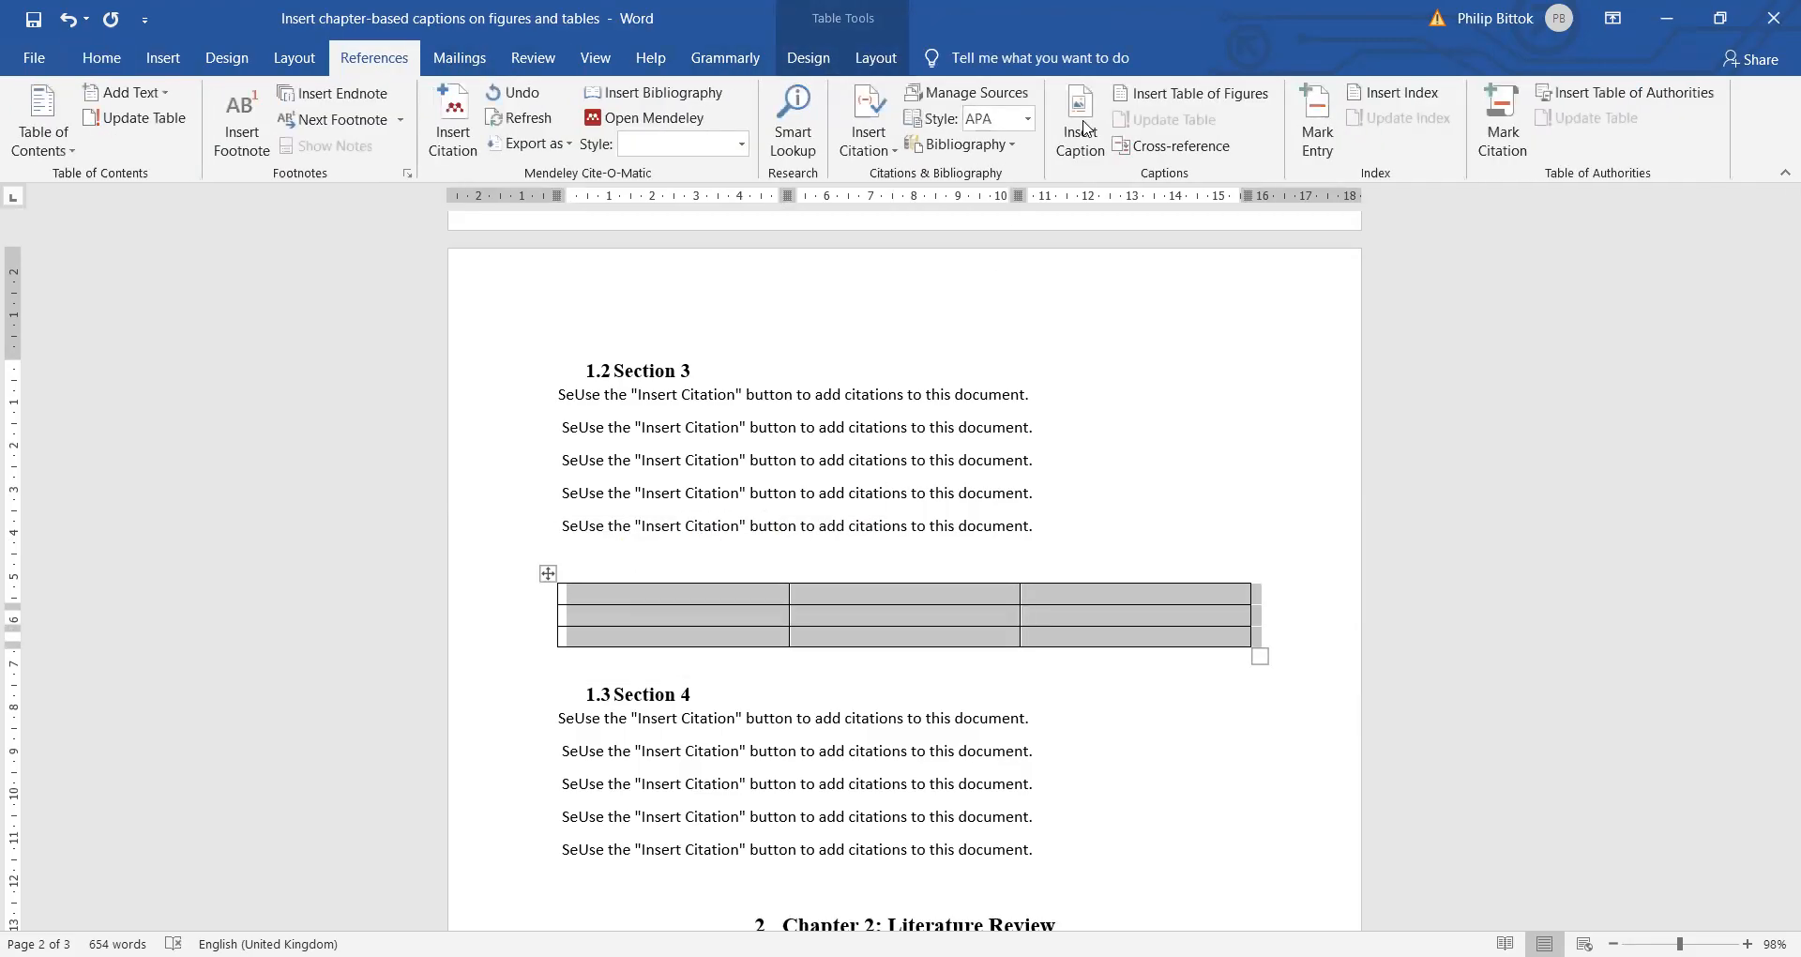
click(1079, 132)
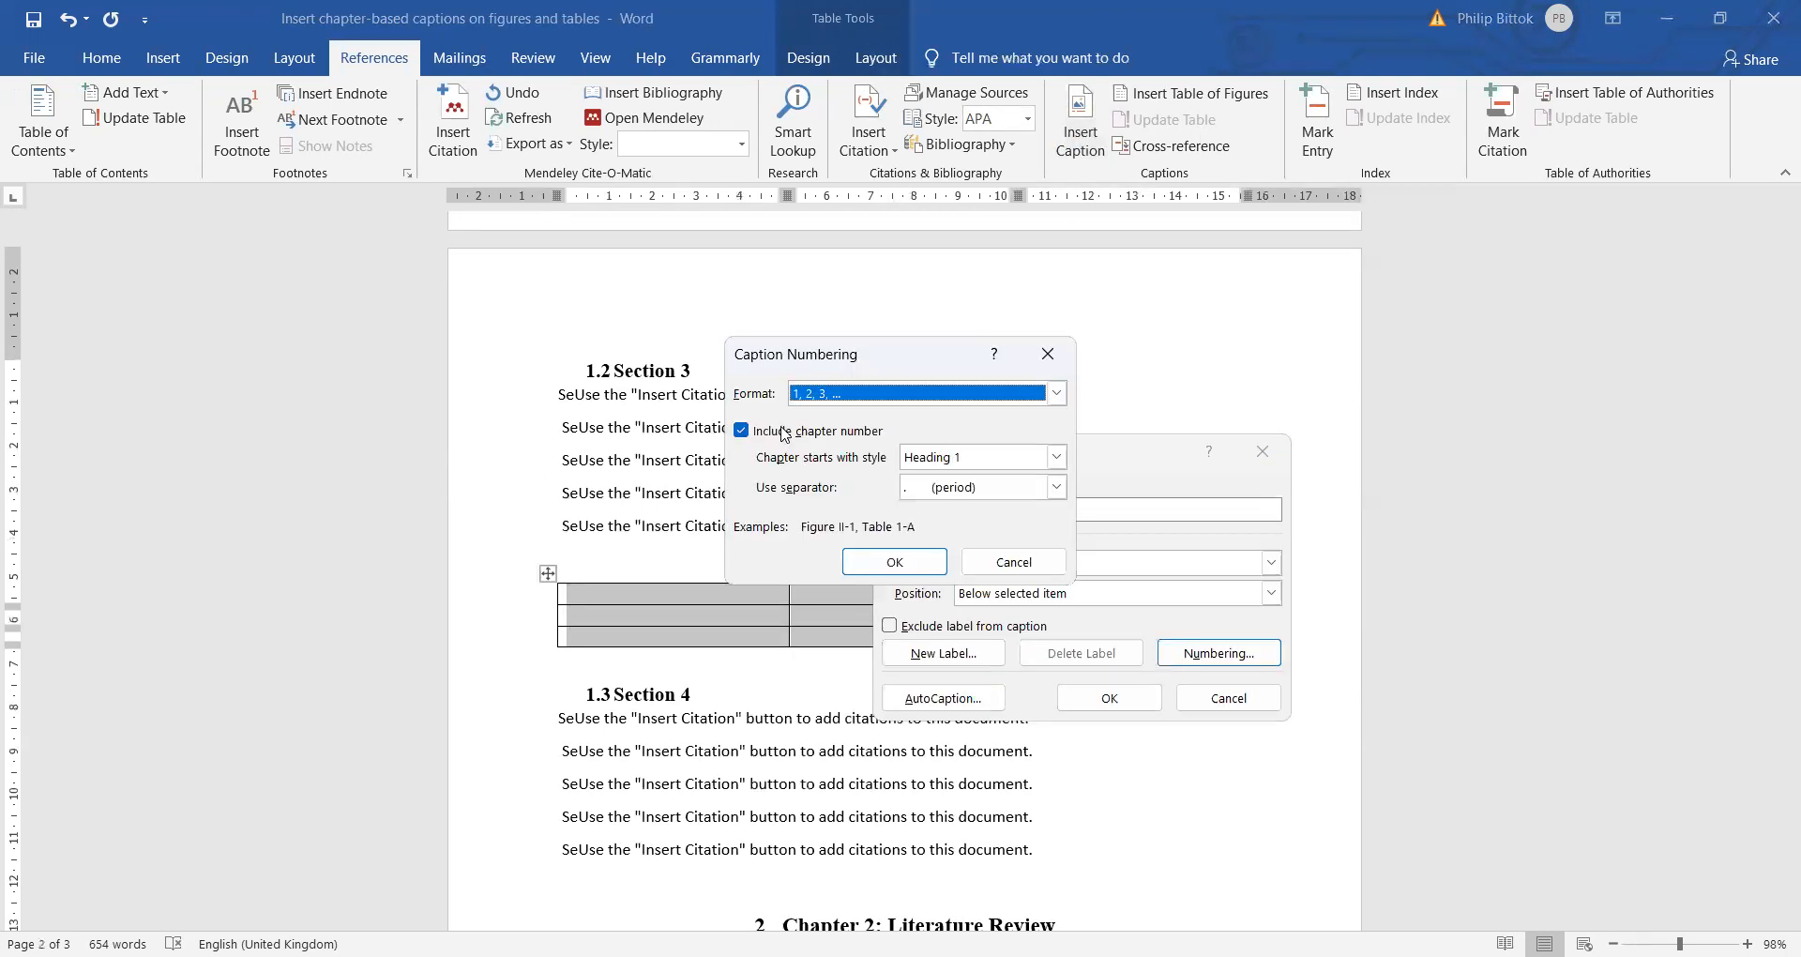
click(895, 561)
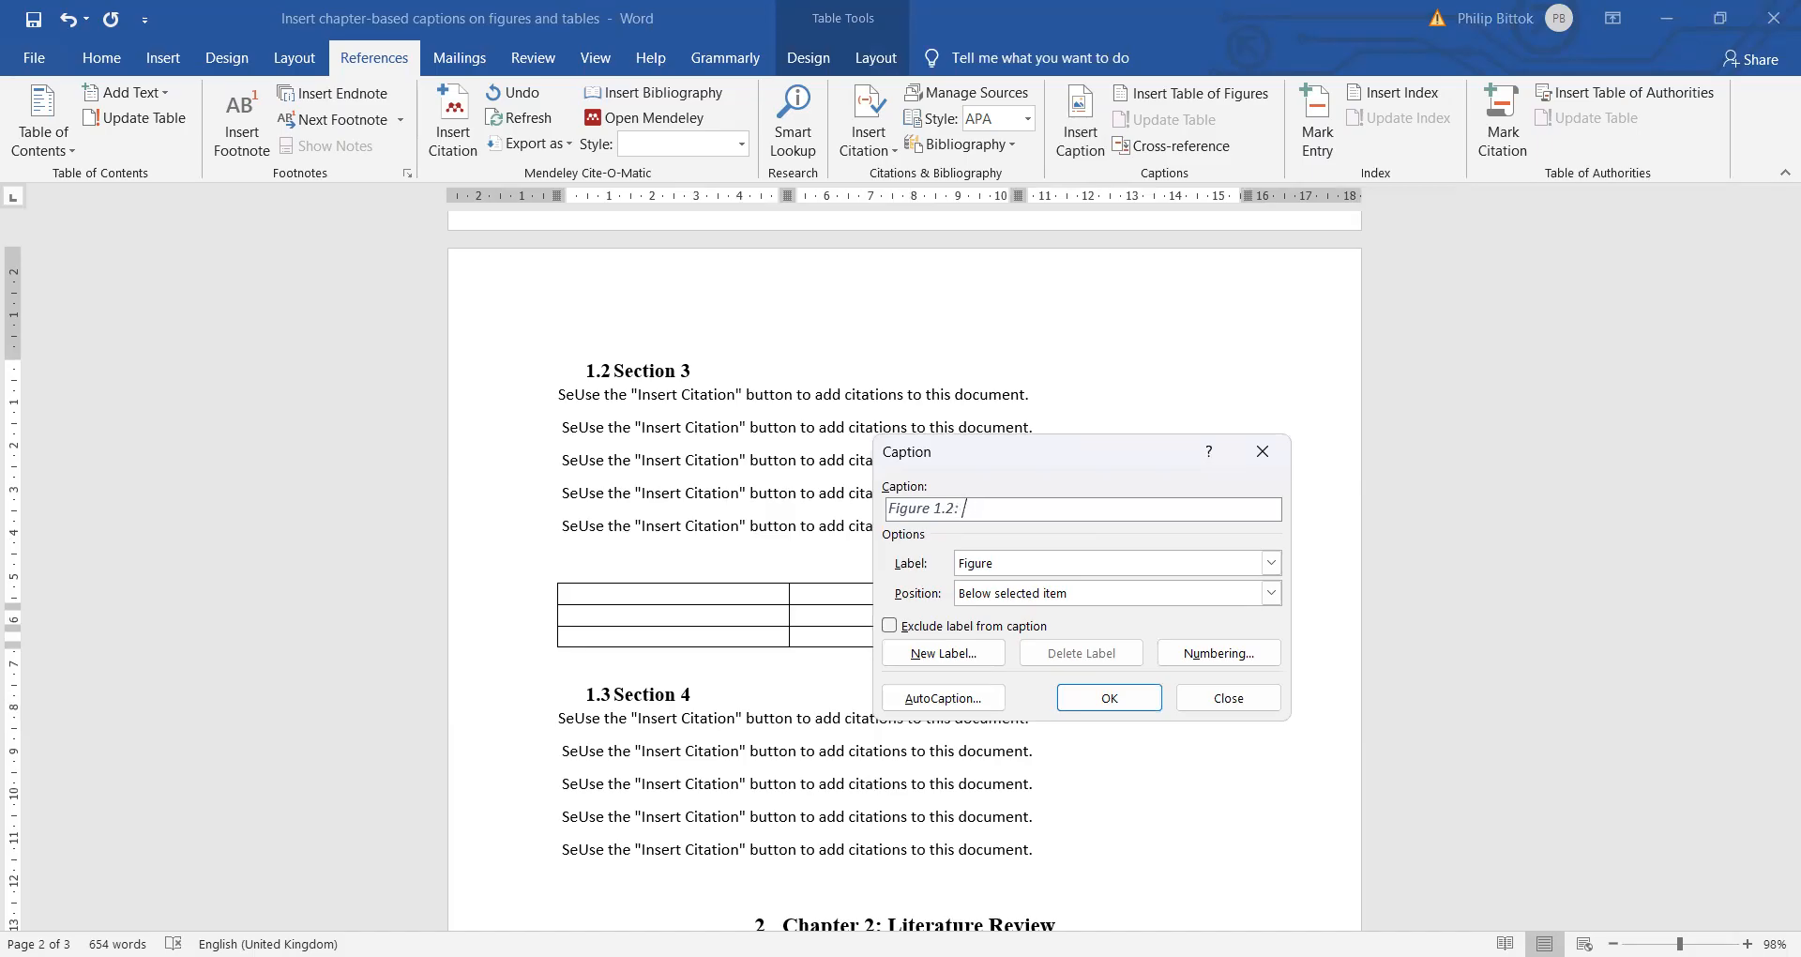
click(973, 510)
text(Number of Values)
click(1088, 695)
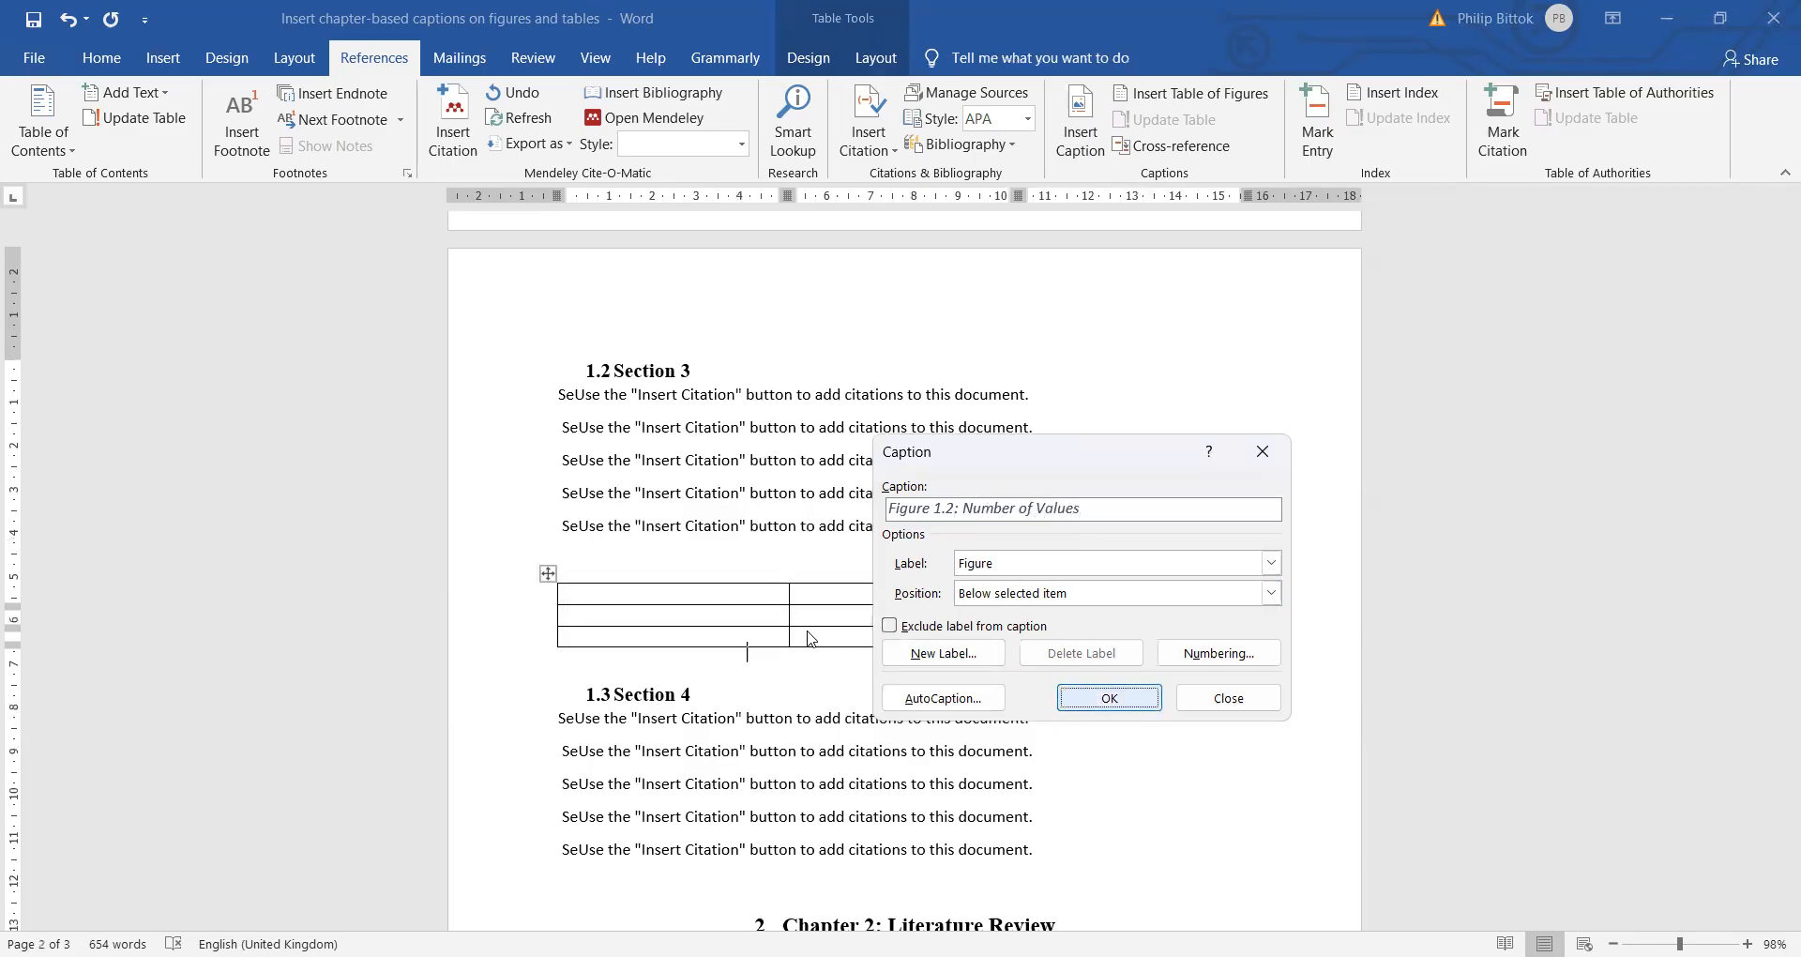
Add an empty line after the 2.1.1 Section 3 text and insert a table of two columns and two rows there.
scroll(630, 665, down, 10)
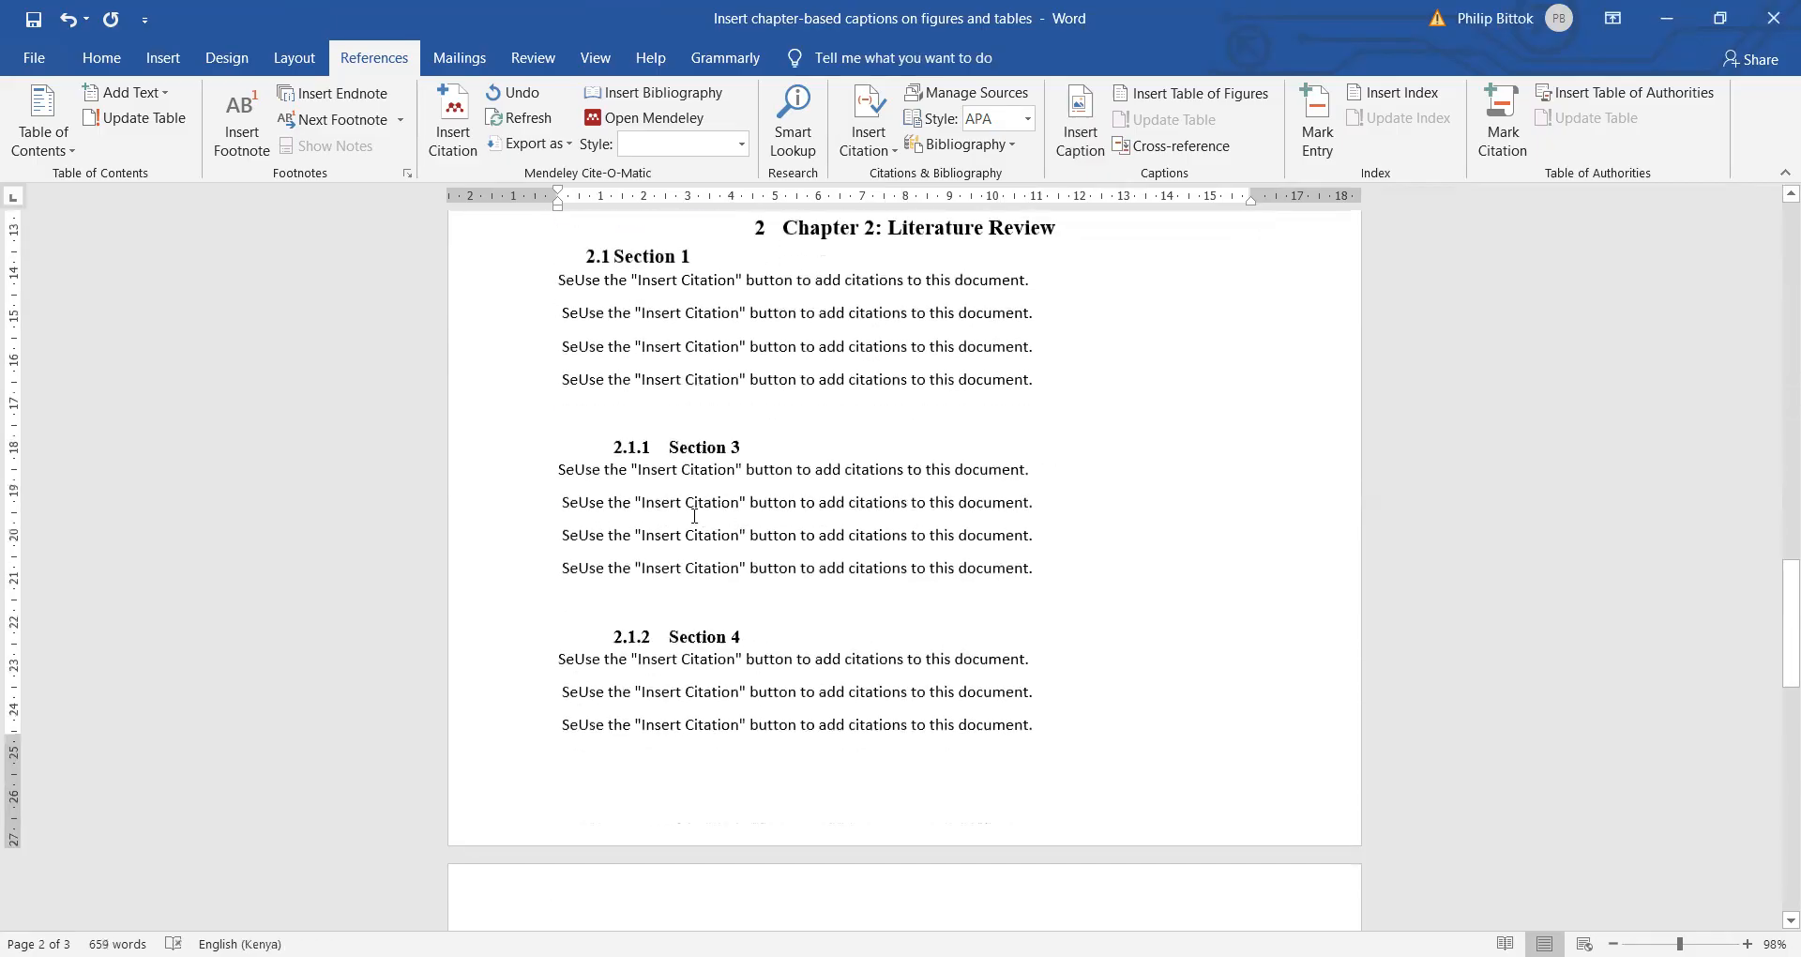
click(661, 603)
key(Return)
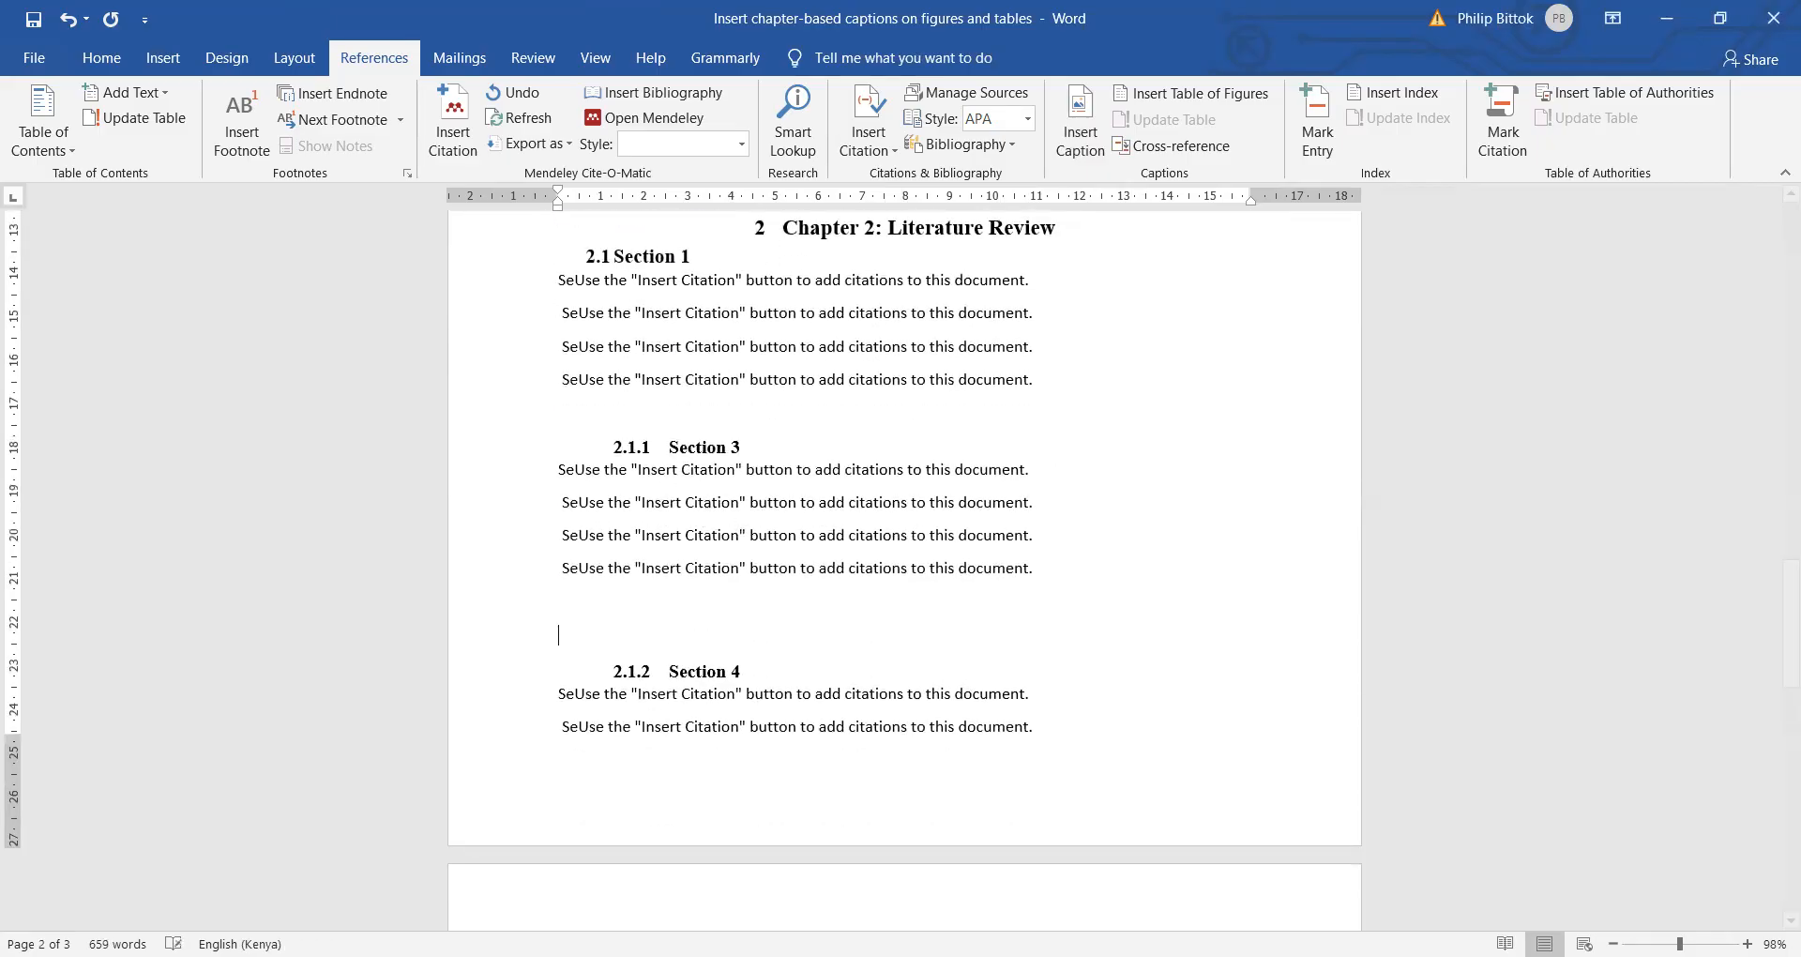
click(445, 130)
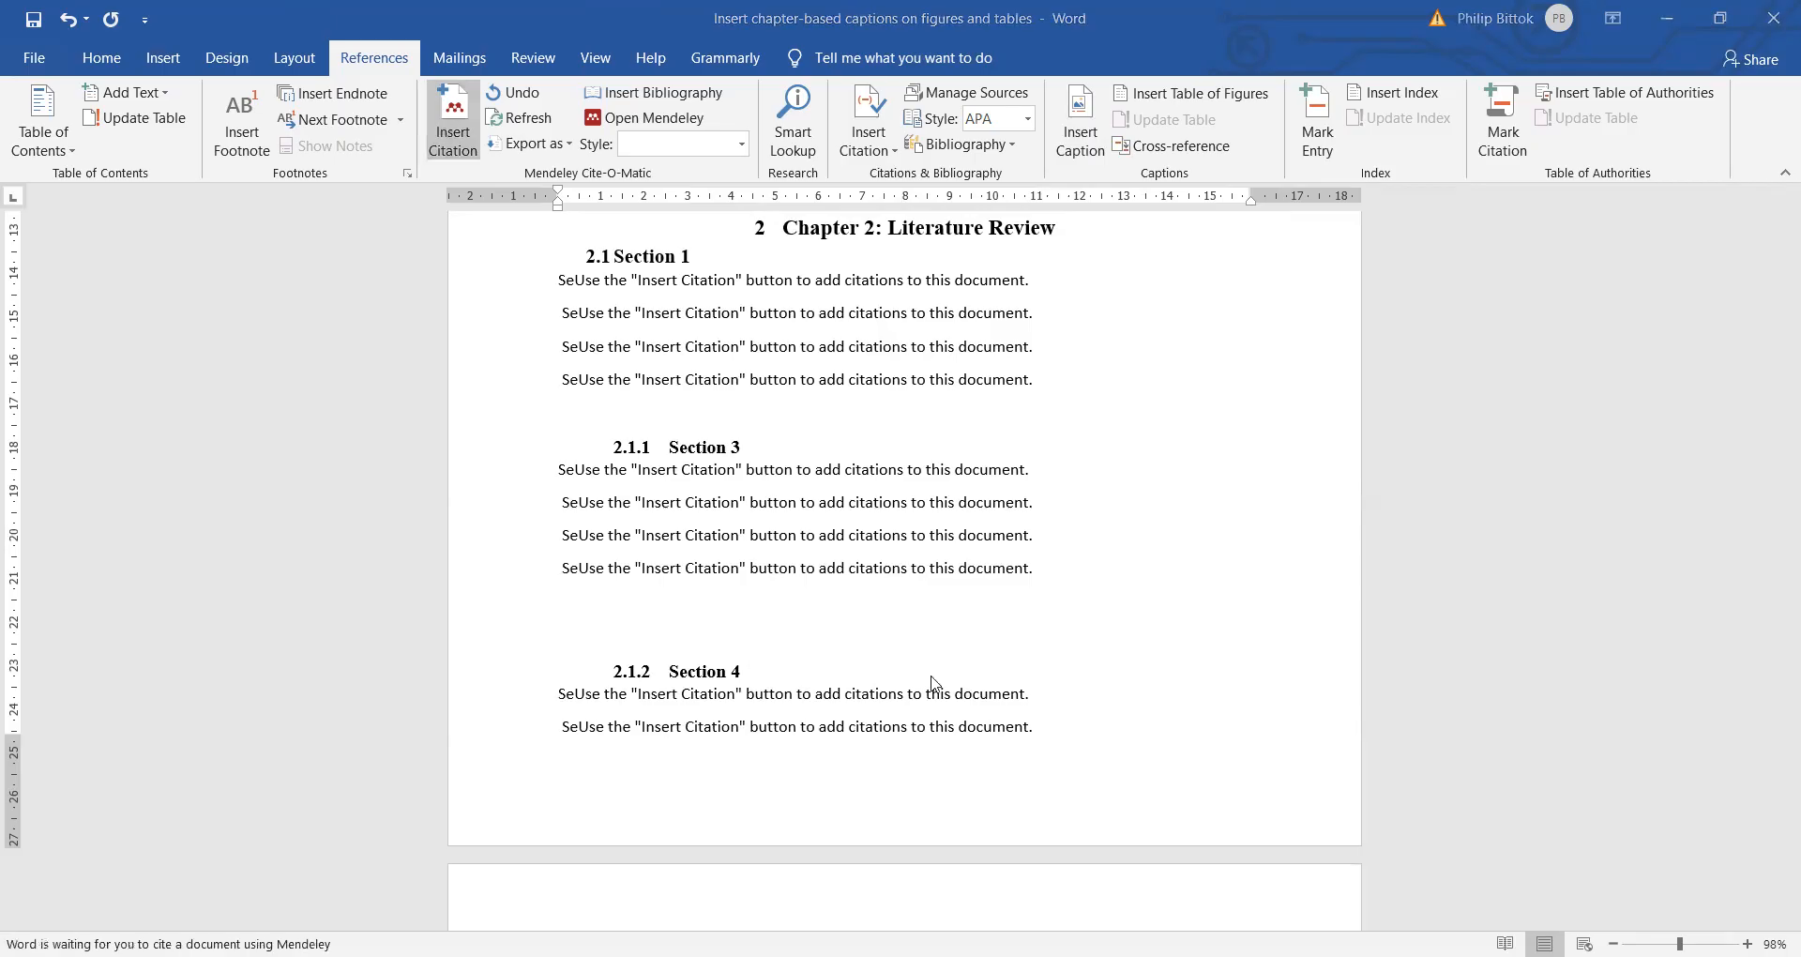
click(155, 66)
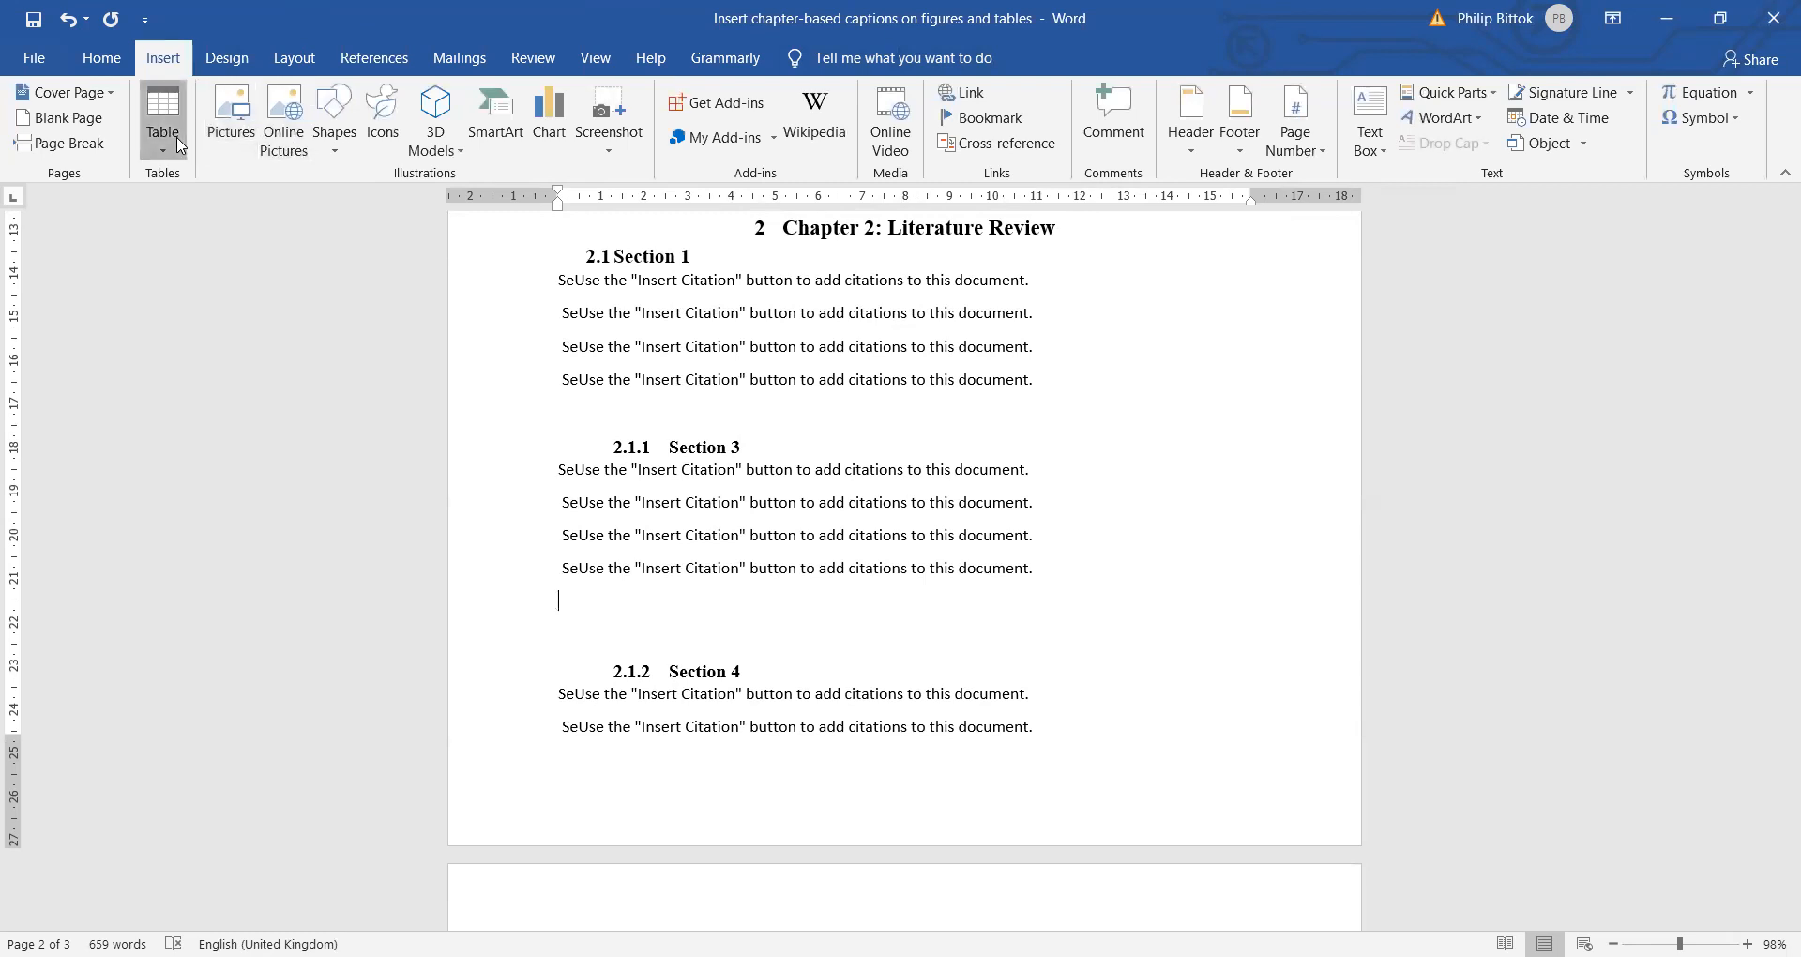
click(186, 230)
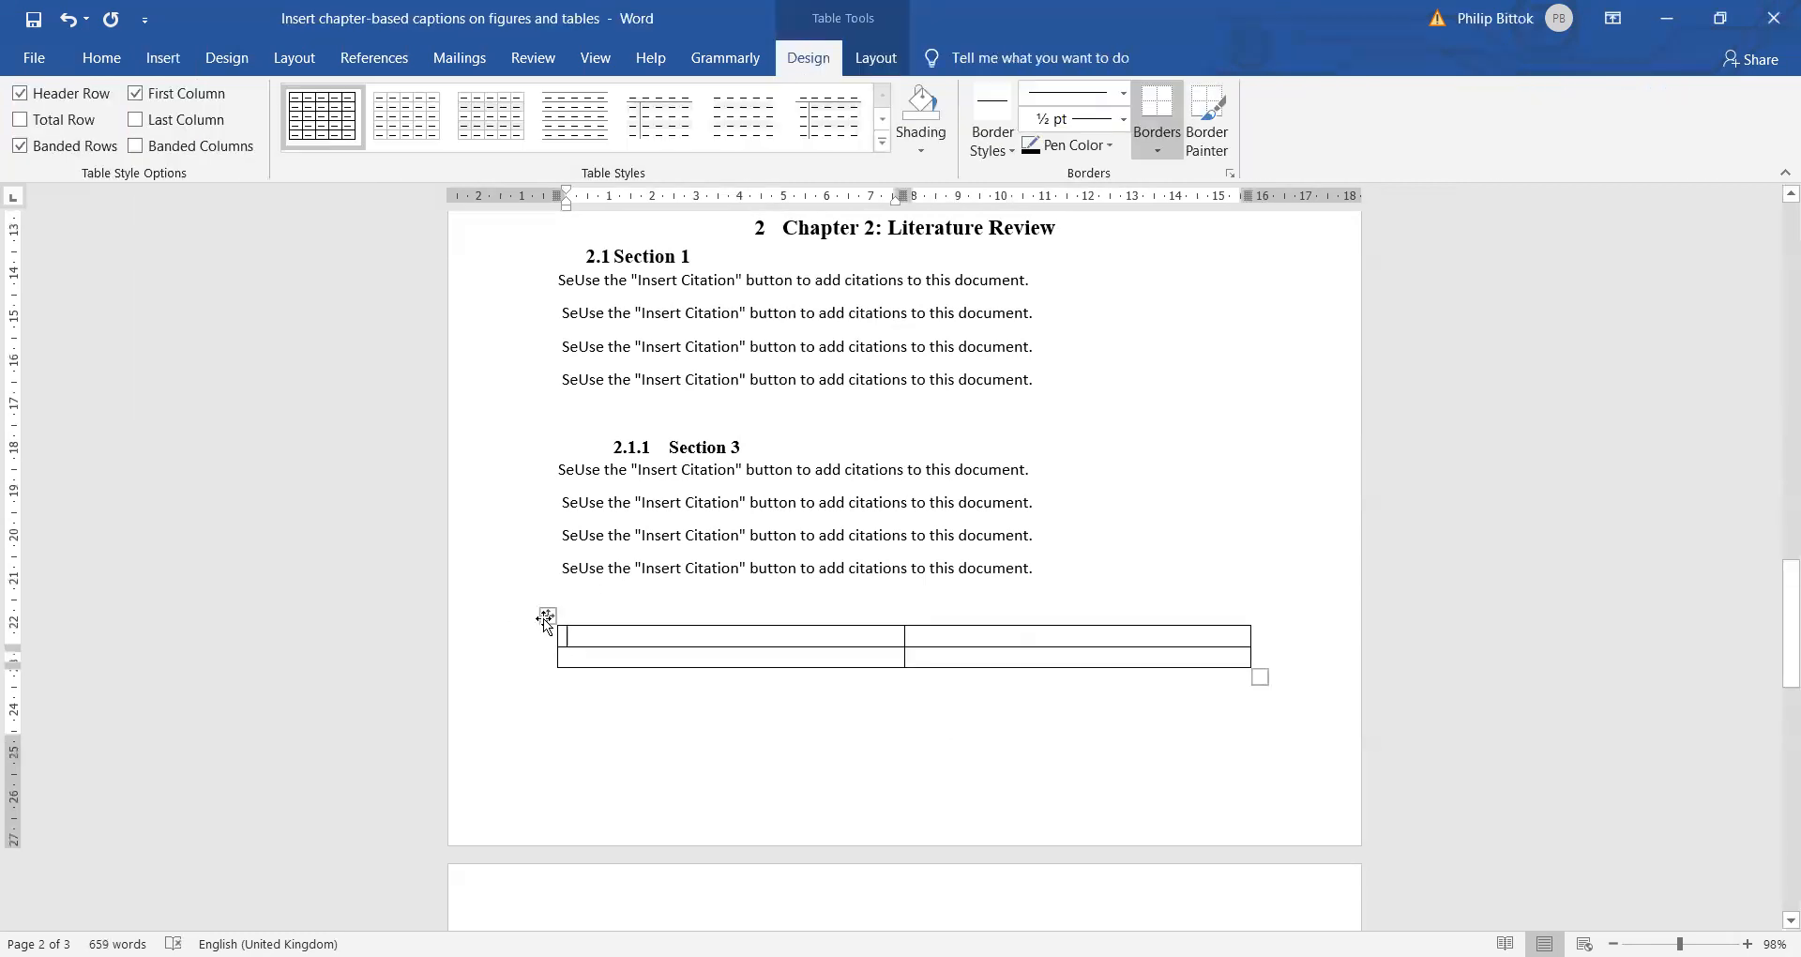
Insert the caption "Figure 2.1: References" below the two-column table in Chapter 2.
click(547, 615)
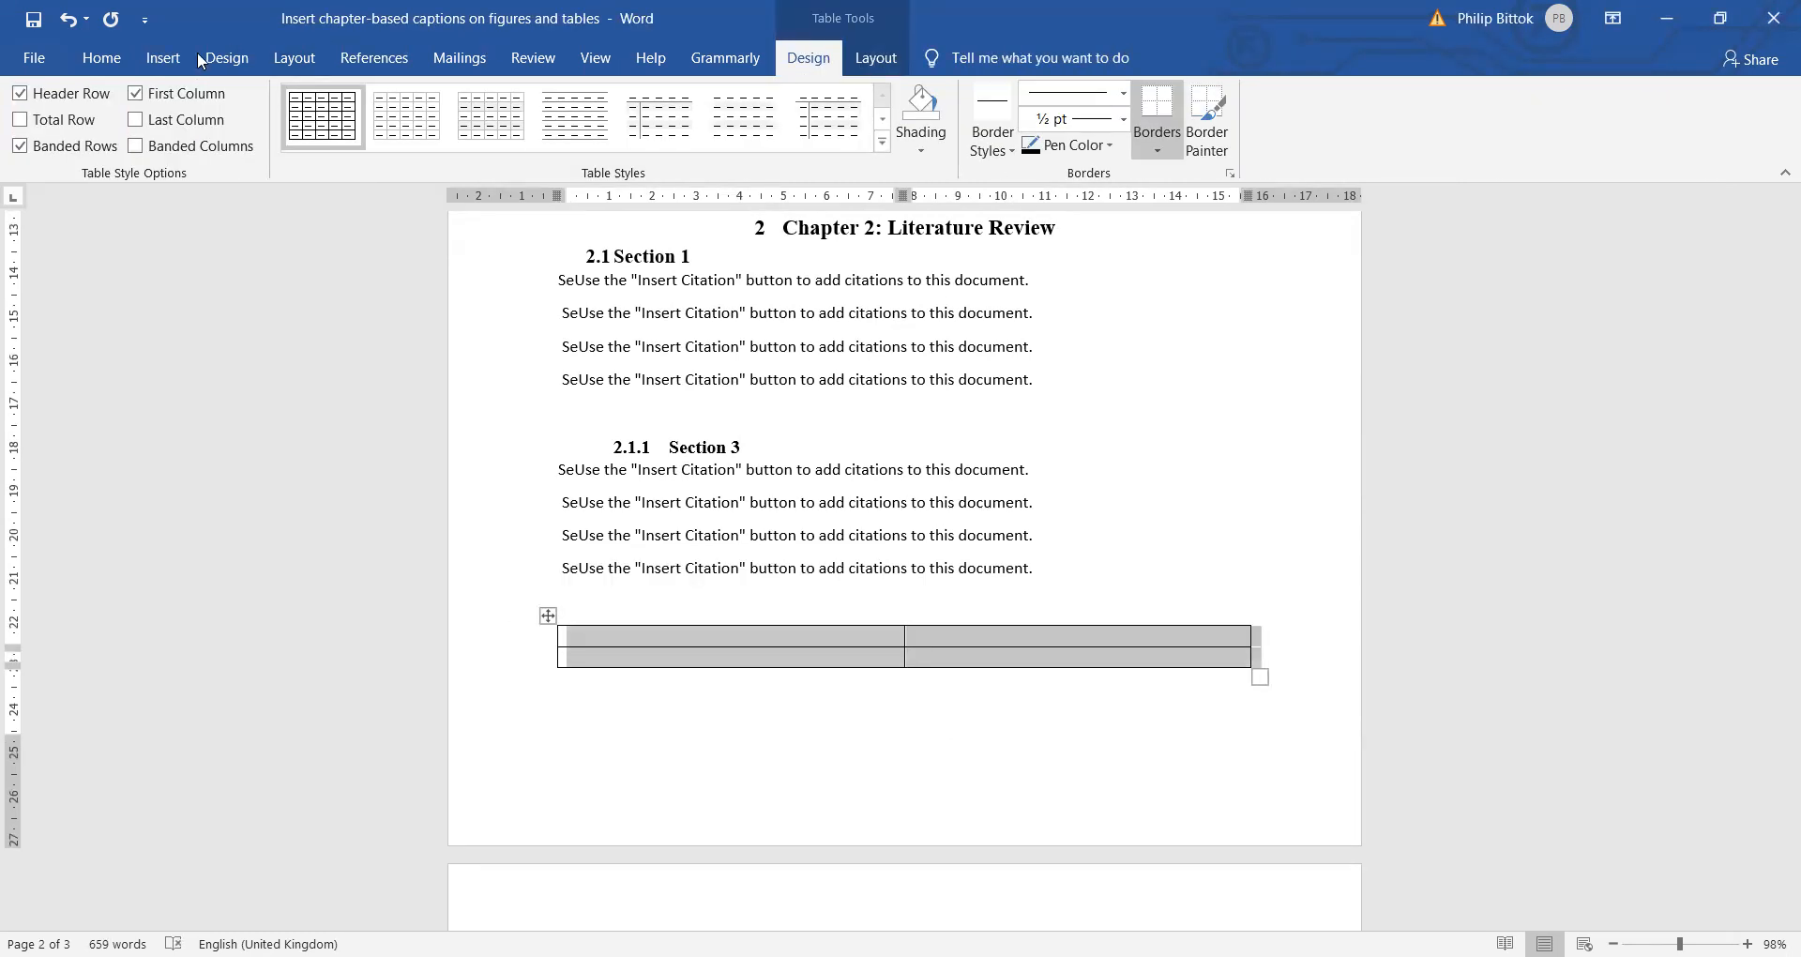
click(101, 58)
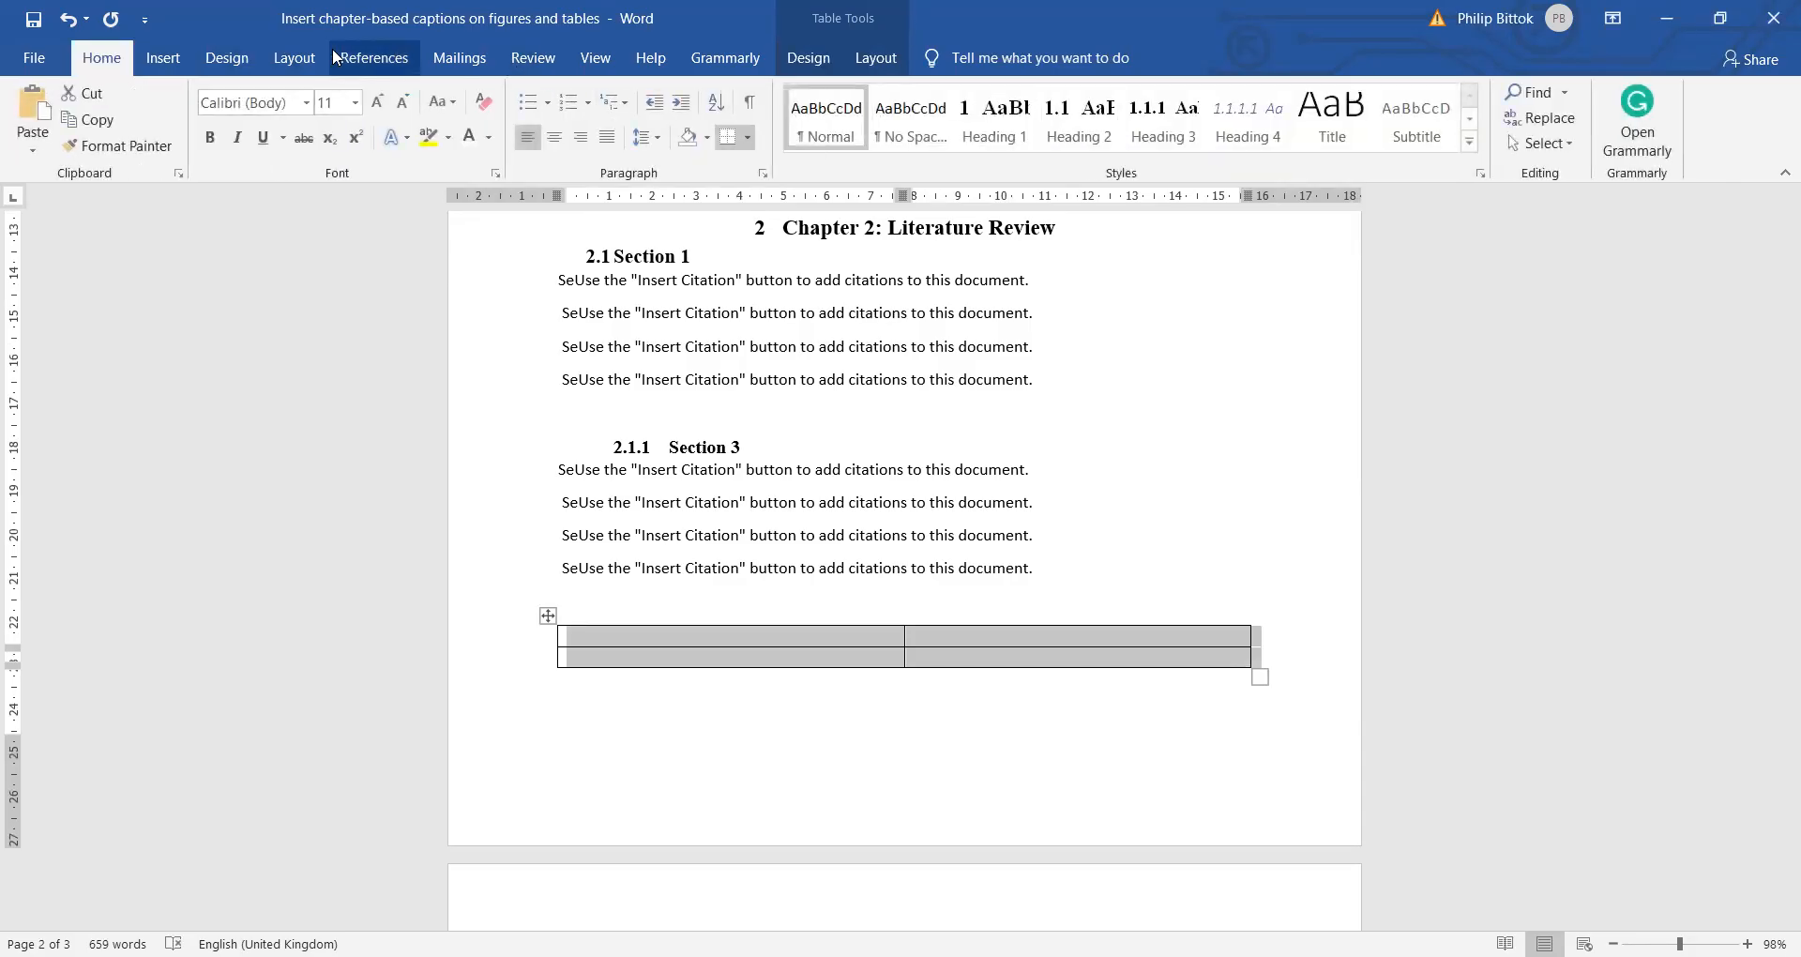
click(372, 58)
click(1079, 136)
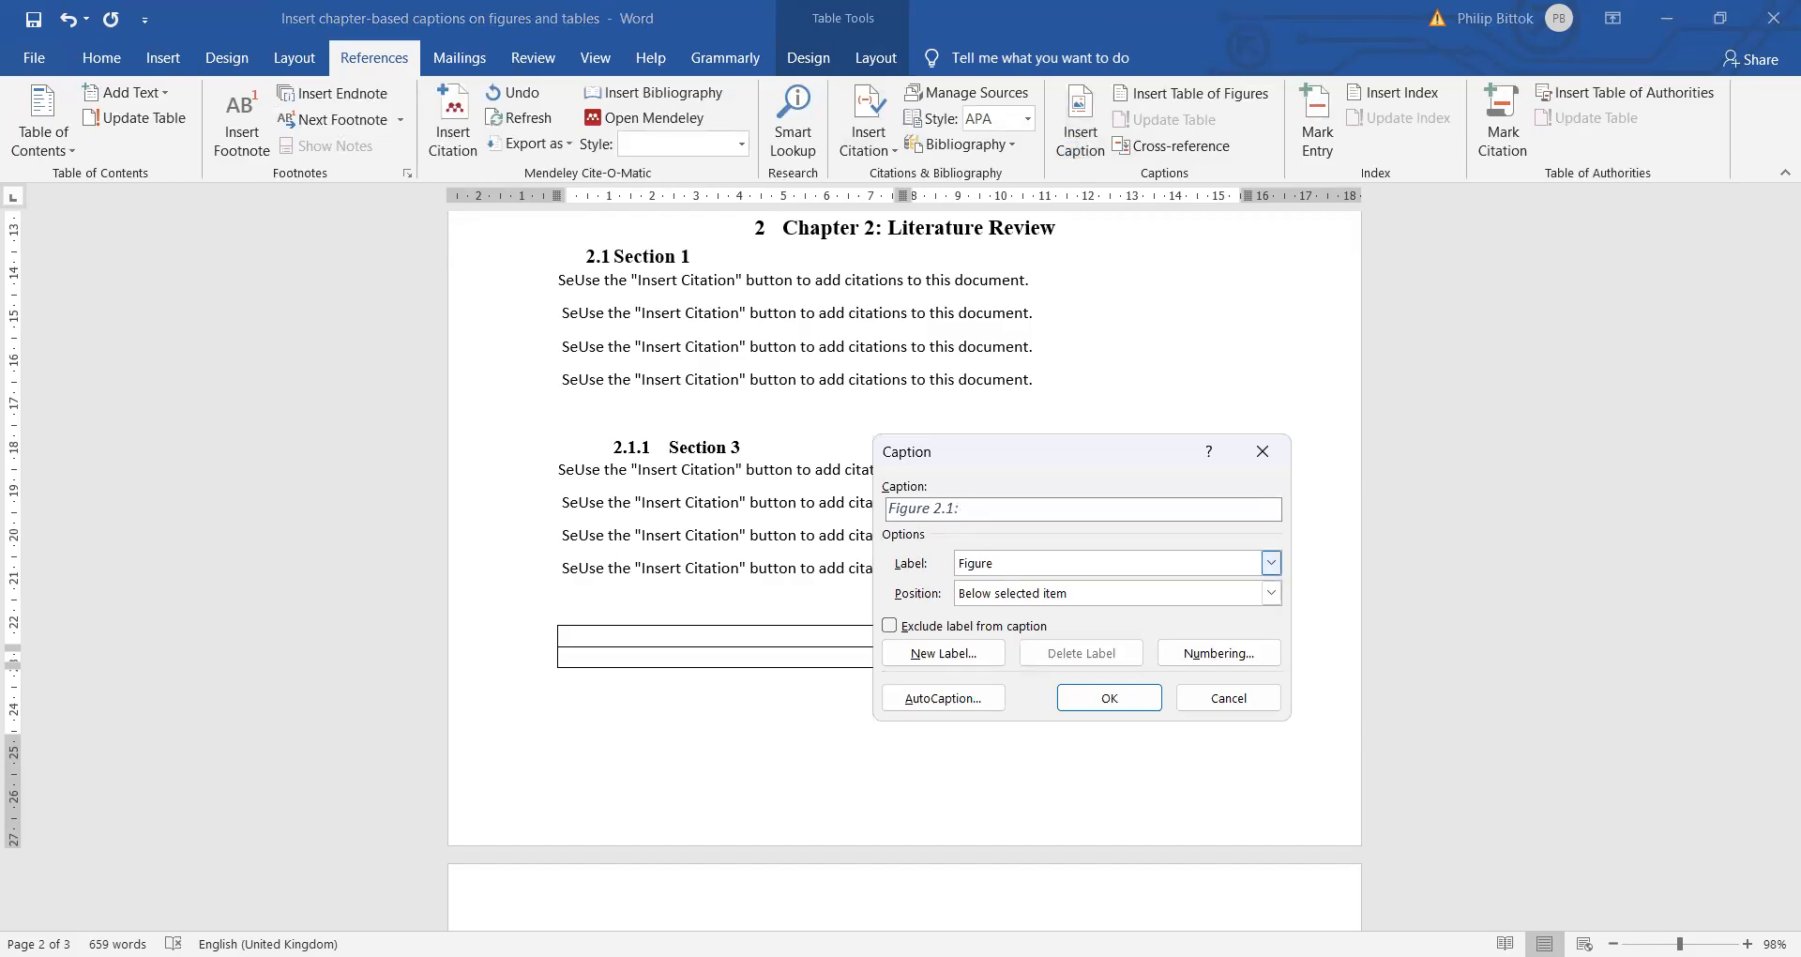
text(References)
click(1110, 698)
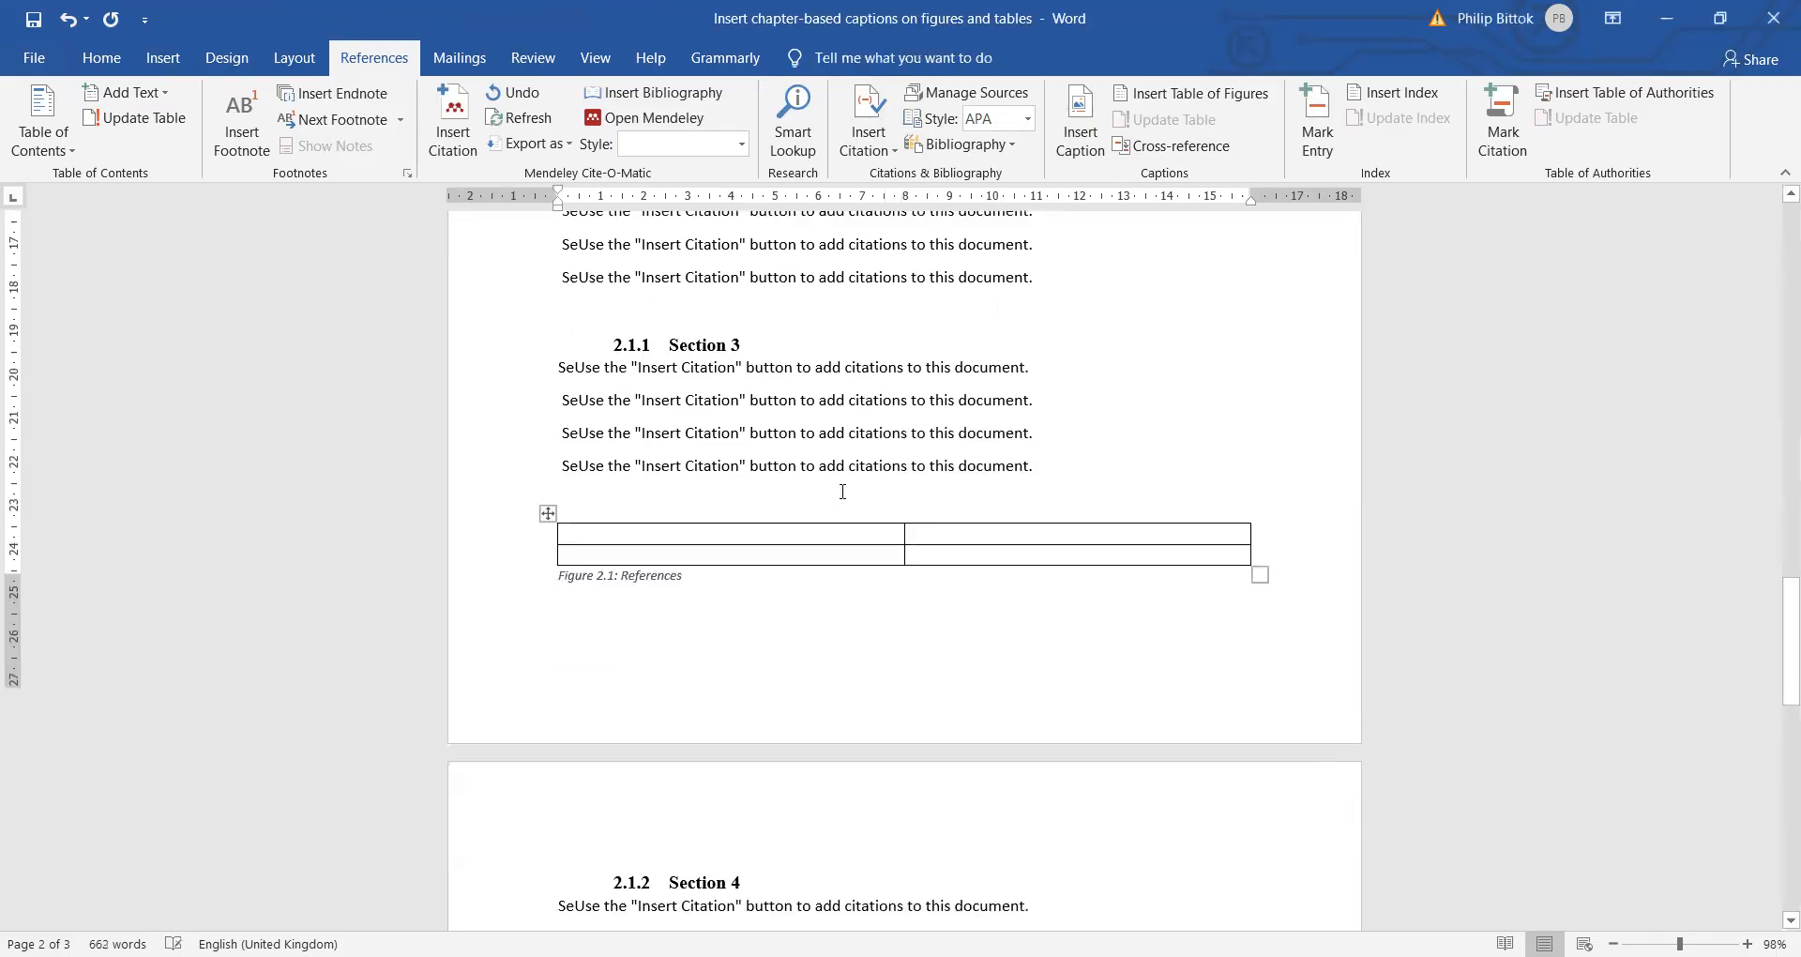
scroll(844, 487, down, 3)
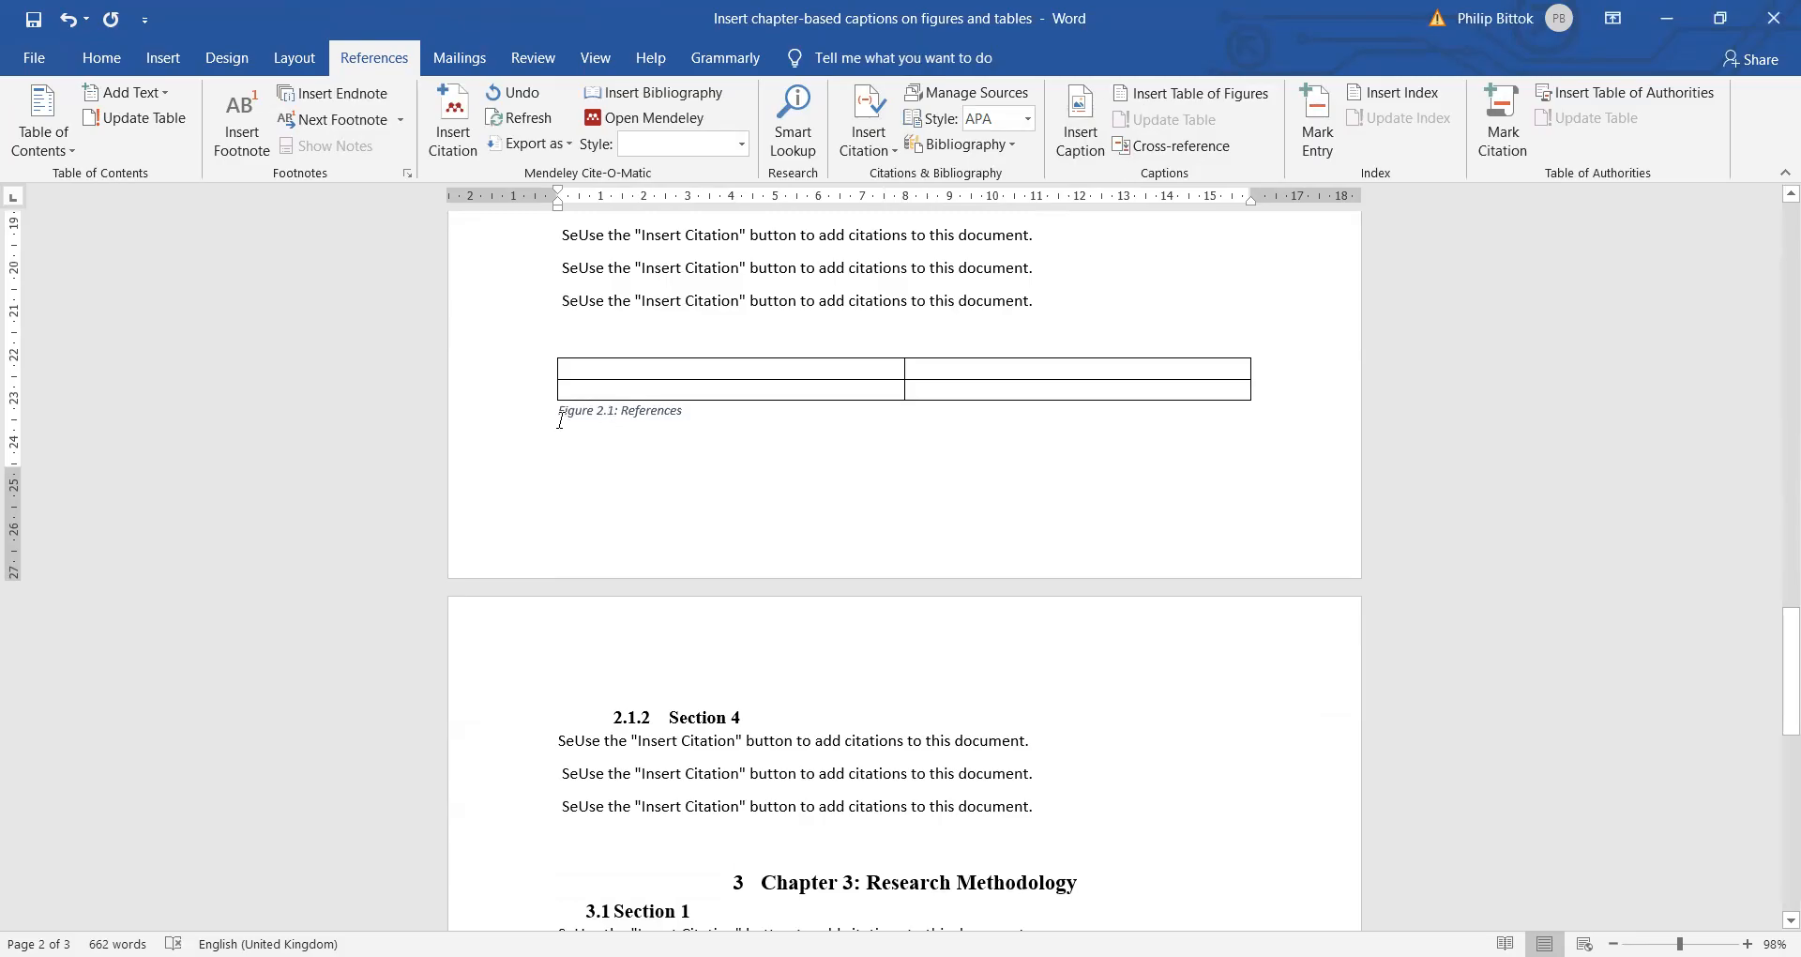
drag(558, 410, 691, 420)
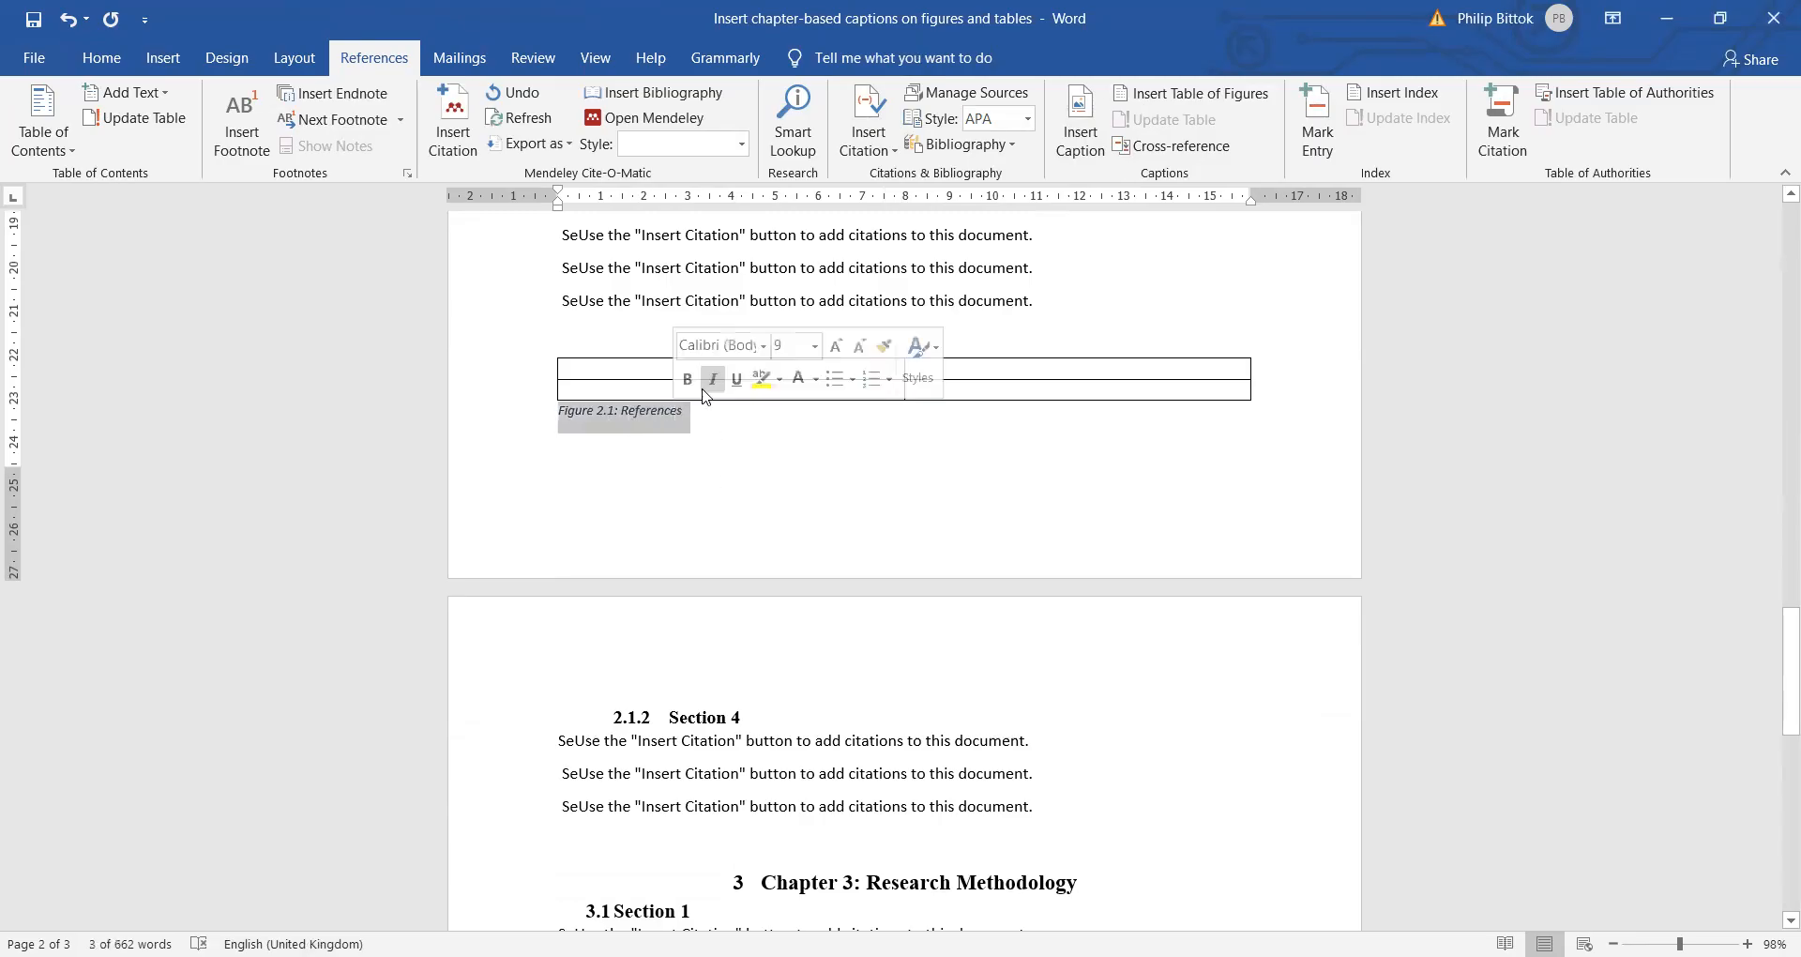
click(689, 244)
Insert a table of four columns and three rows on the empty line above the 3.2 Section 2 heading.
scroll(651, 406, up, 8)
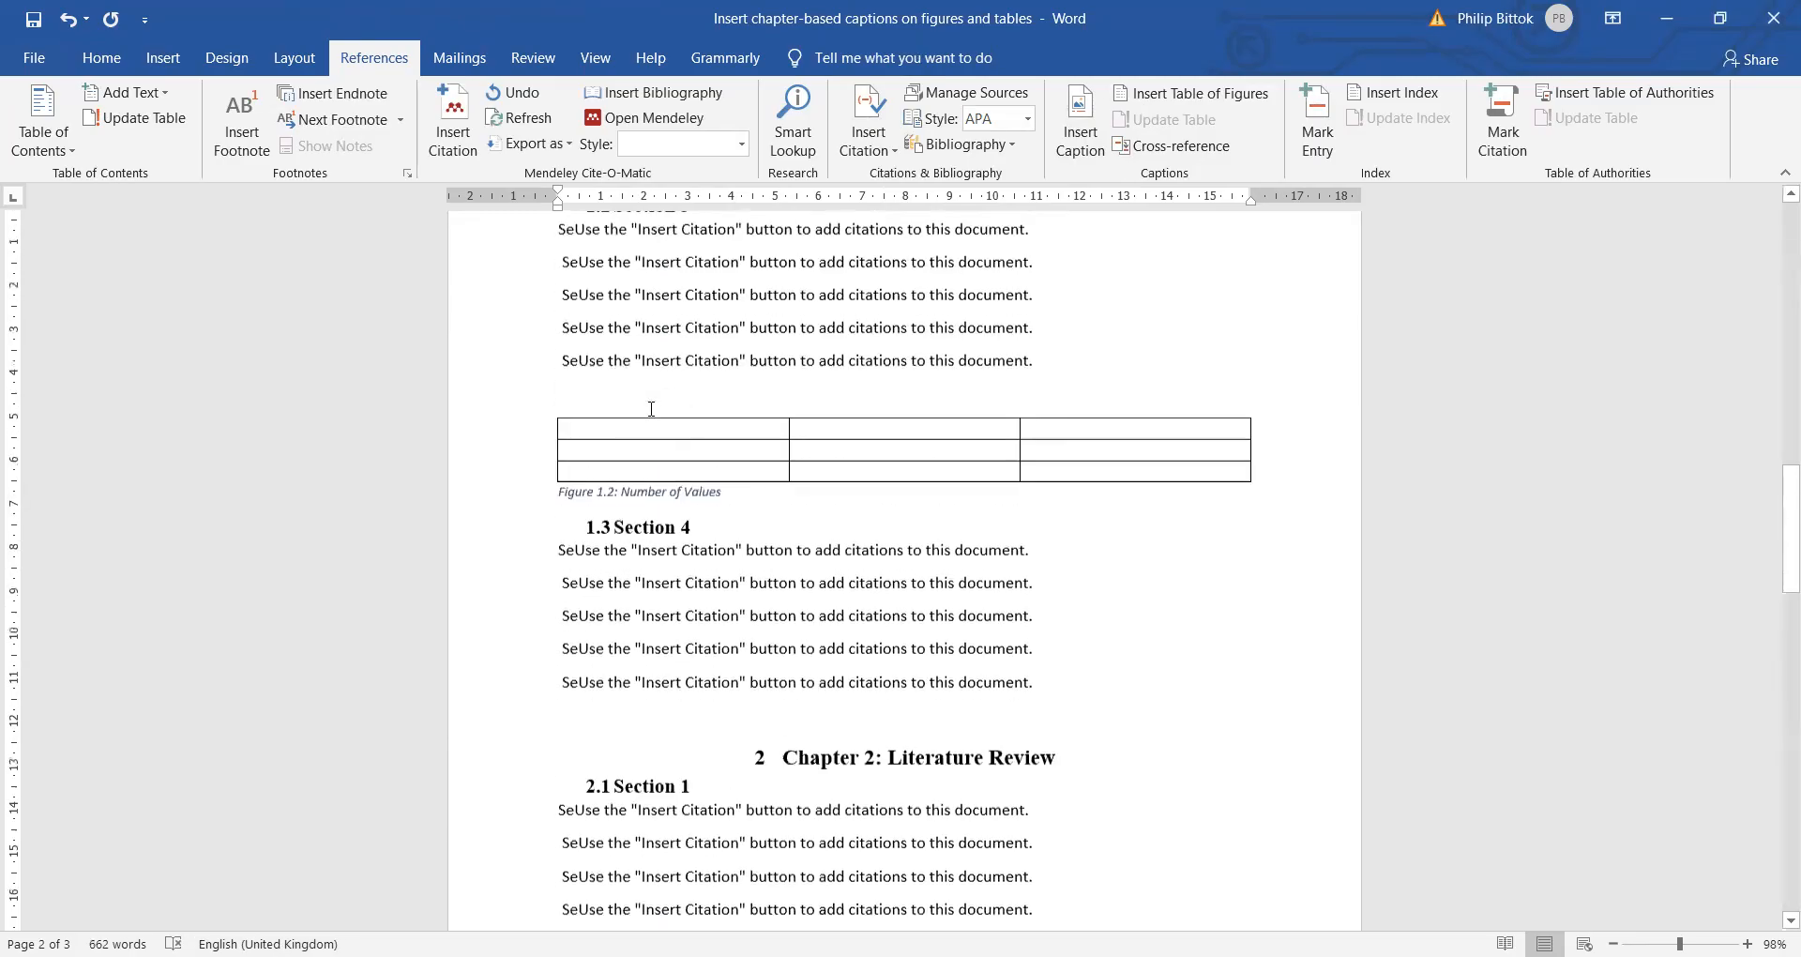
scroll(651, 406, down, 6)
scroll(651, 409, down, 10)
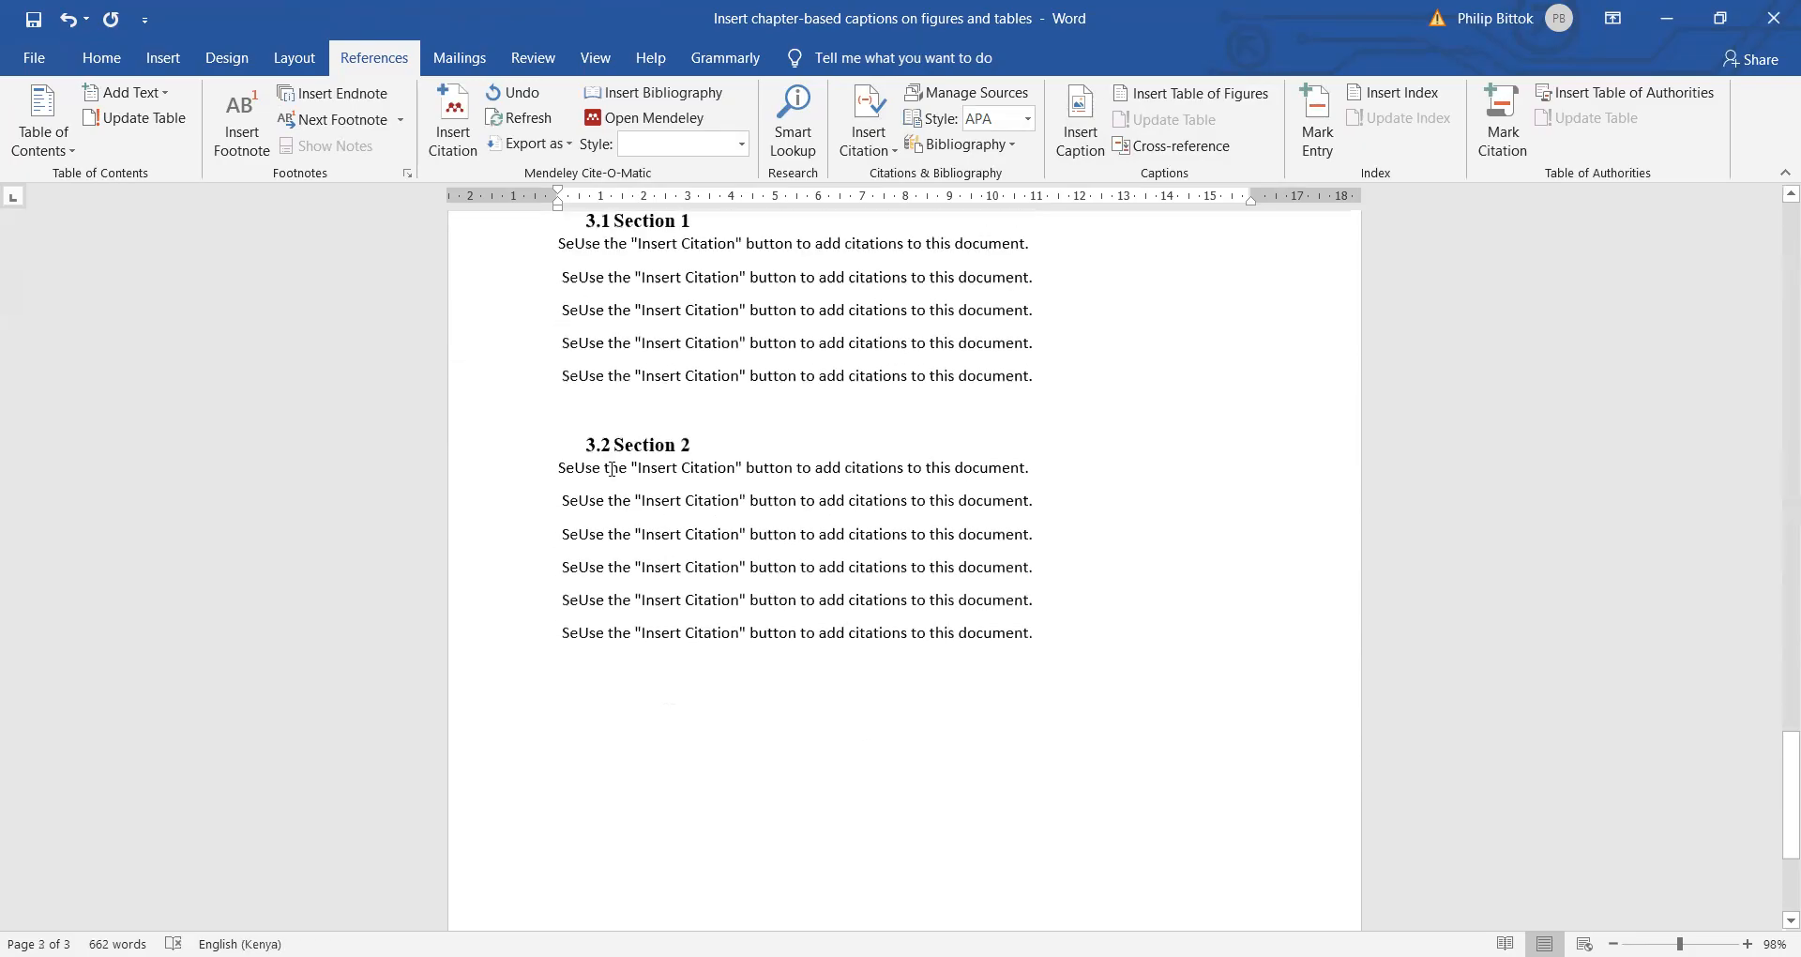
click(648, 413)
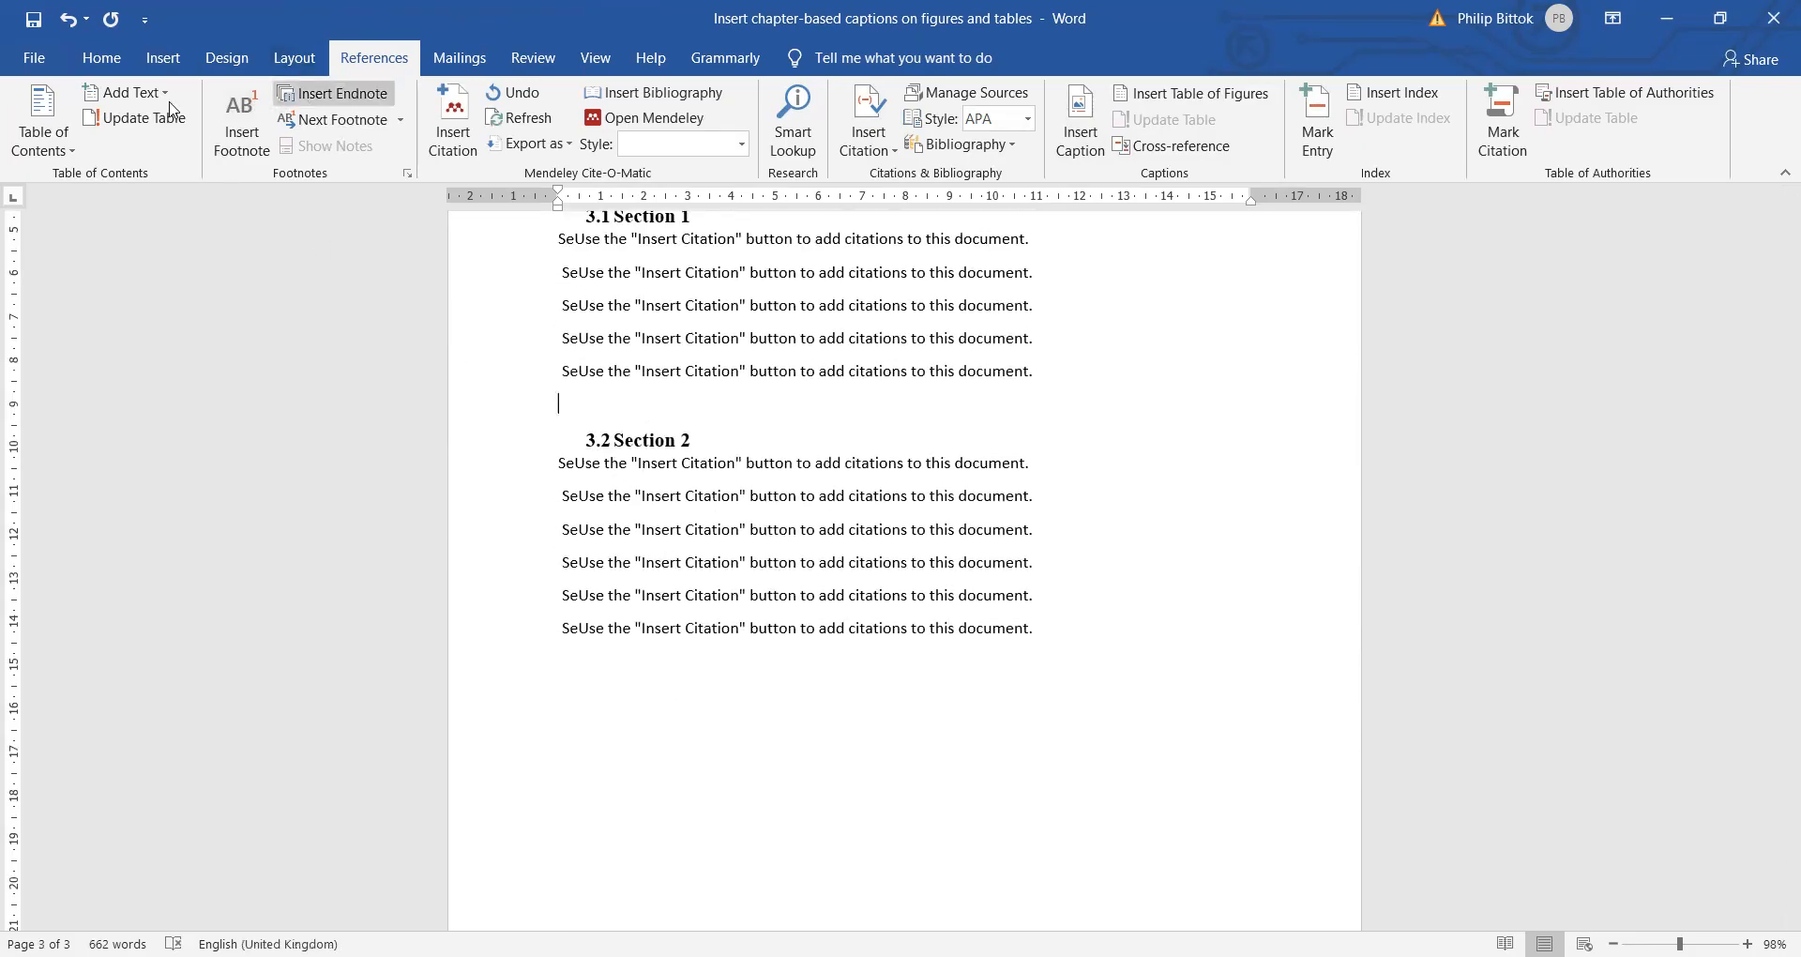
click(157, 71)
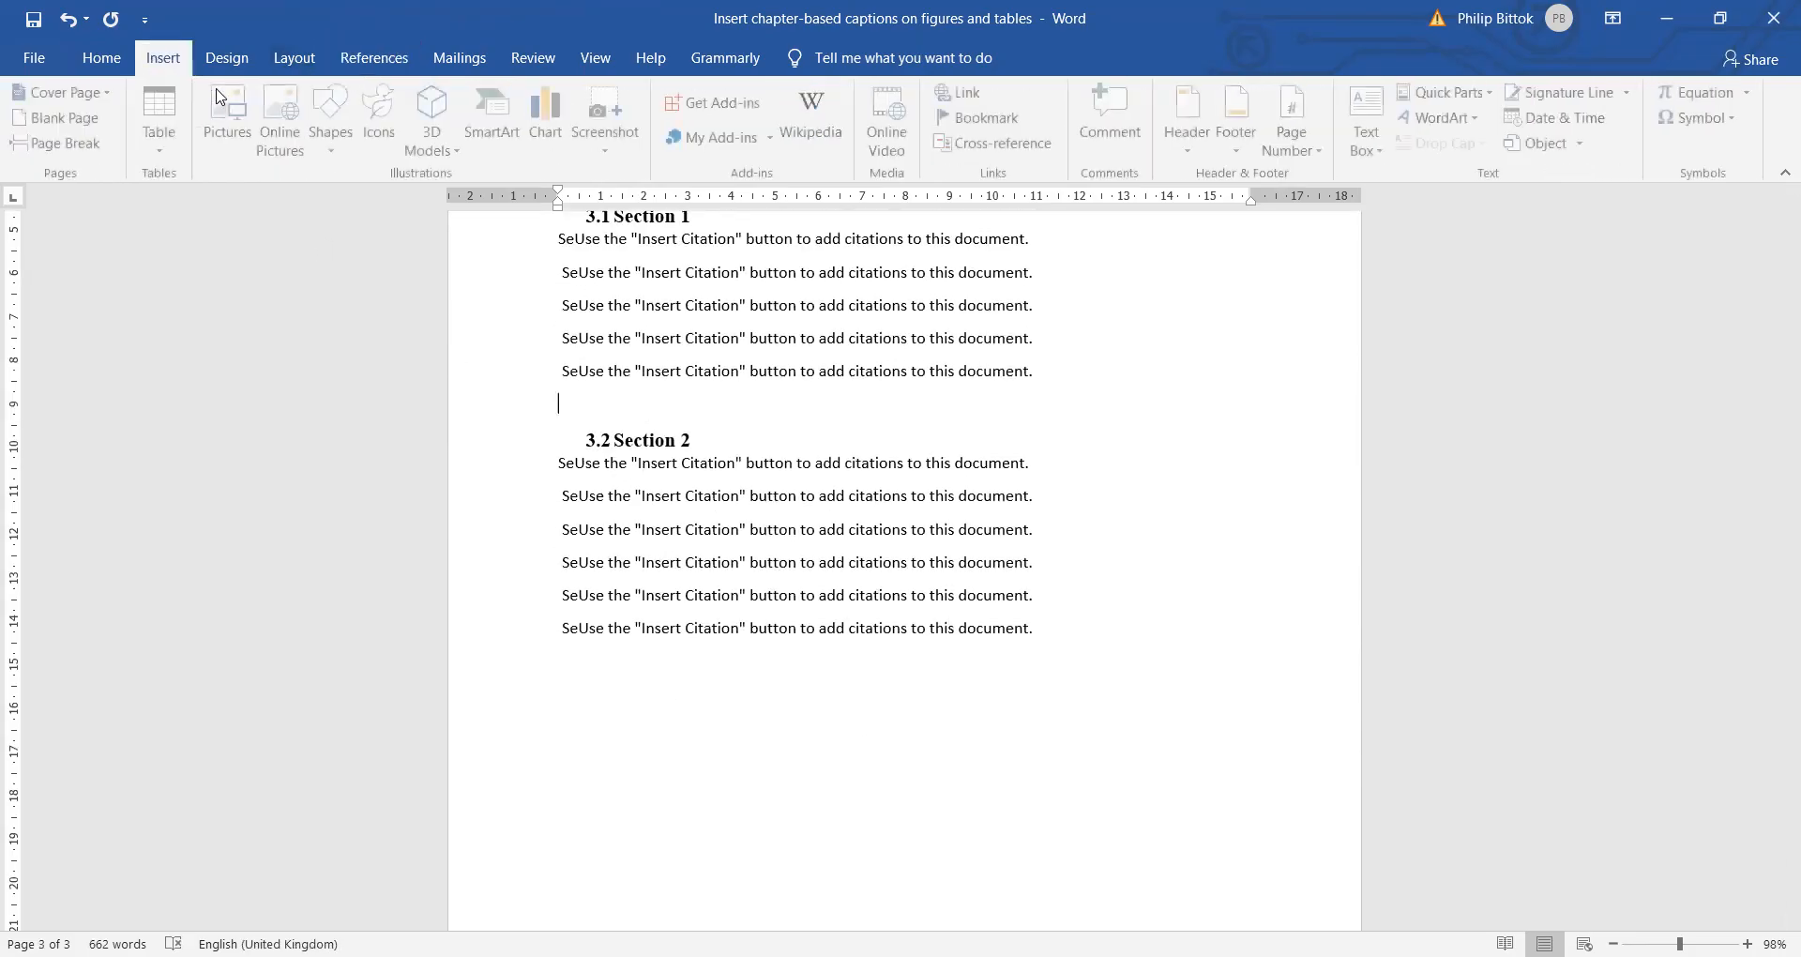
click(163, 157)
click(214, 242)
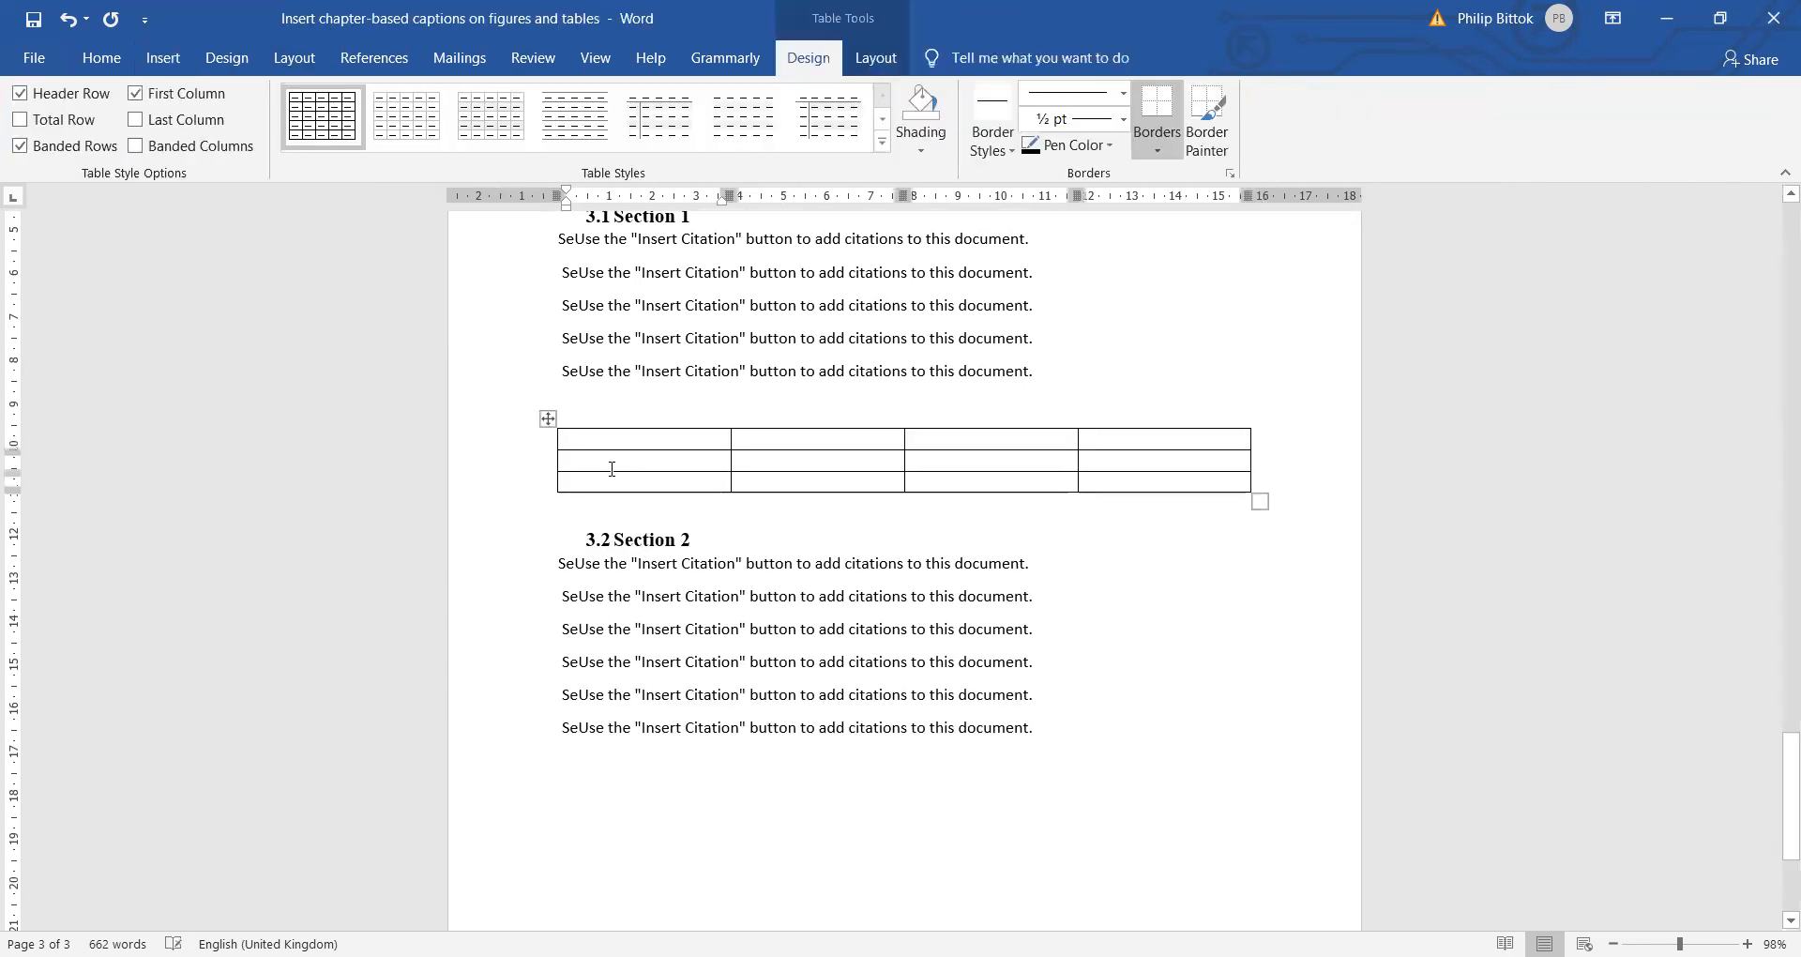
Insert the caption "Figure 3.1: Another Table" below the table in Chapter 3.
click(553, 421)
click(373, 57)
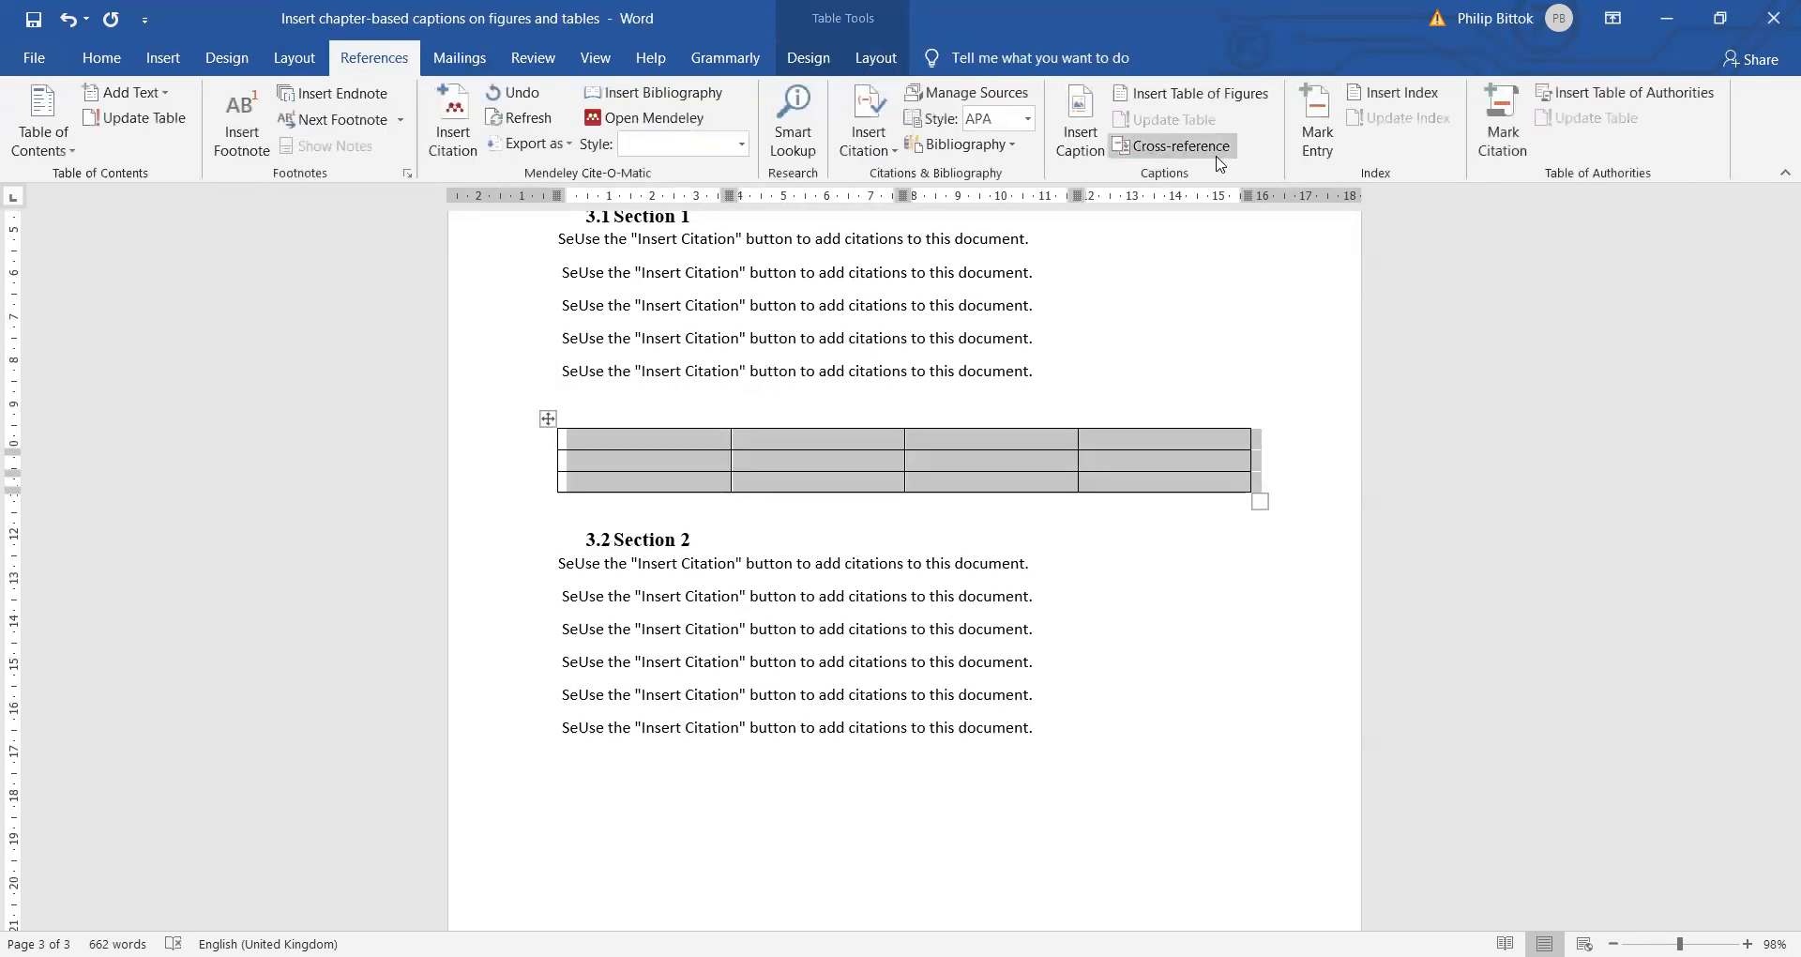
click(1078, 142)
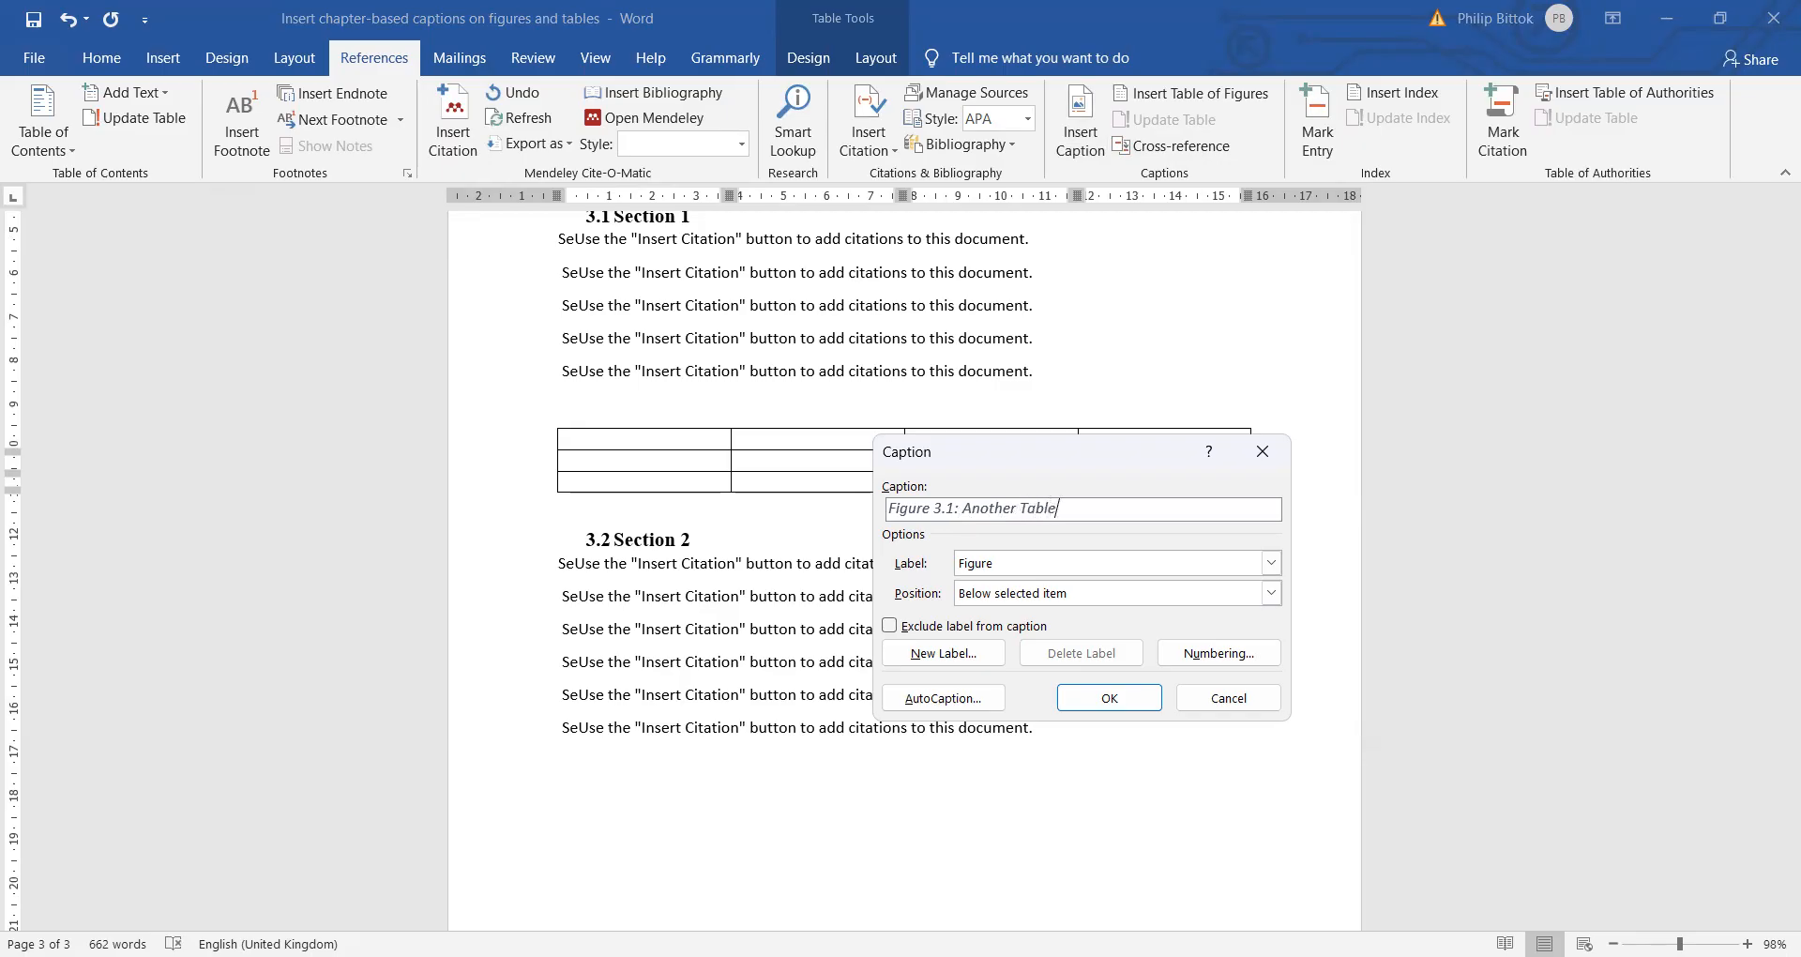
click(1130, 703)
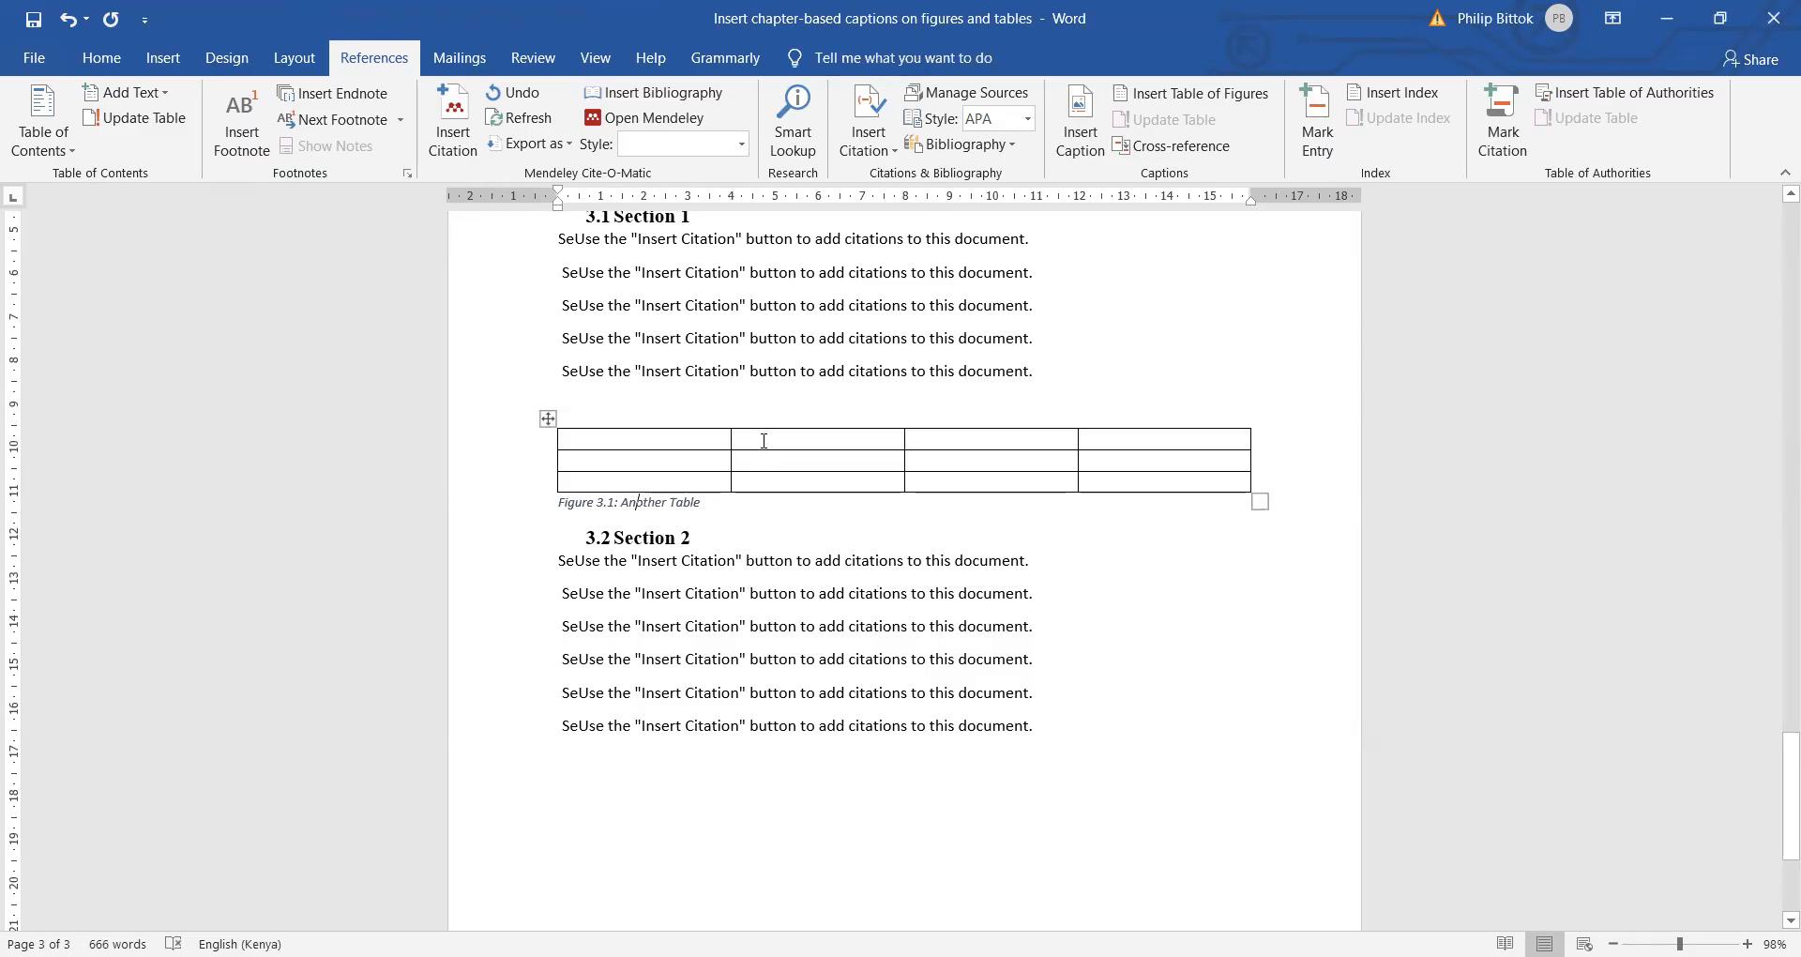
Hide the automatic number in front of the "Chapter 3: Research Methodology" heading by setting its font colour to white.
scroll(763, 437, up, 1)
click(758, 358)
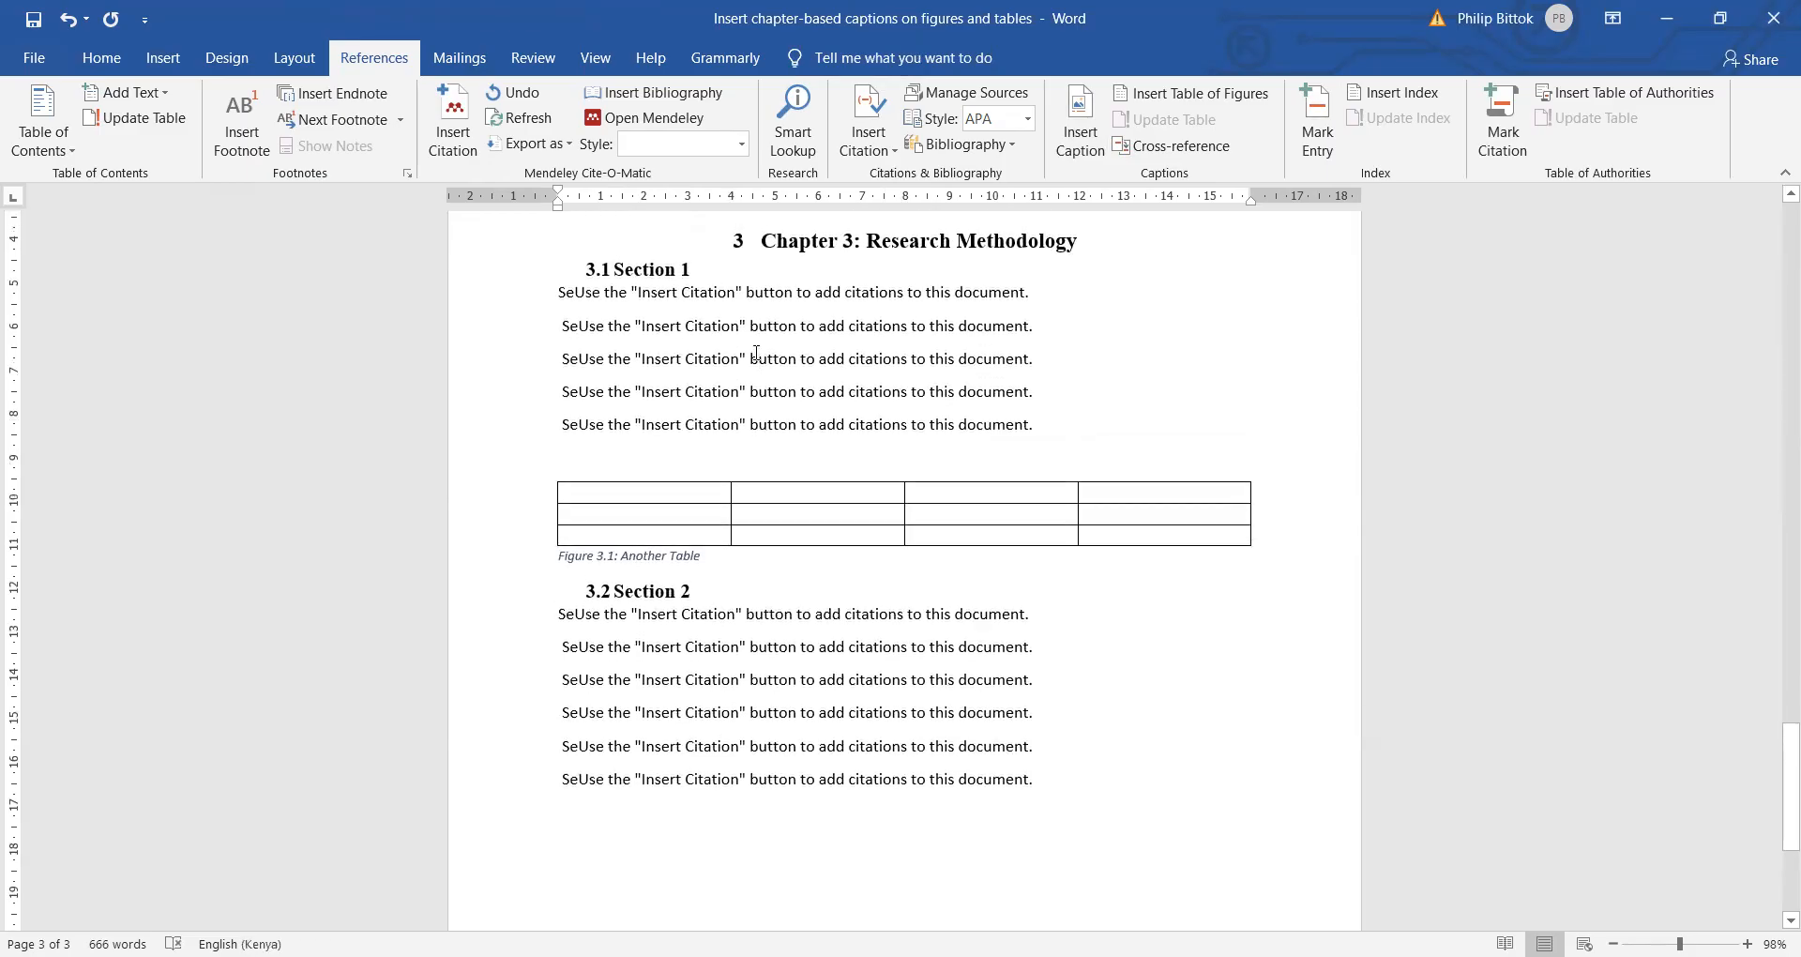
scroll(1003, 471, up, 4)
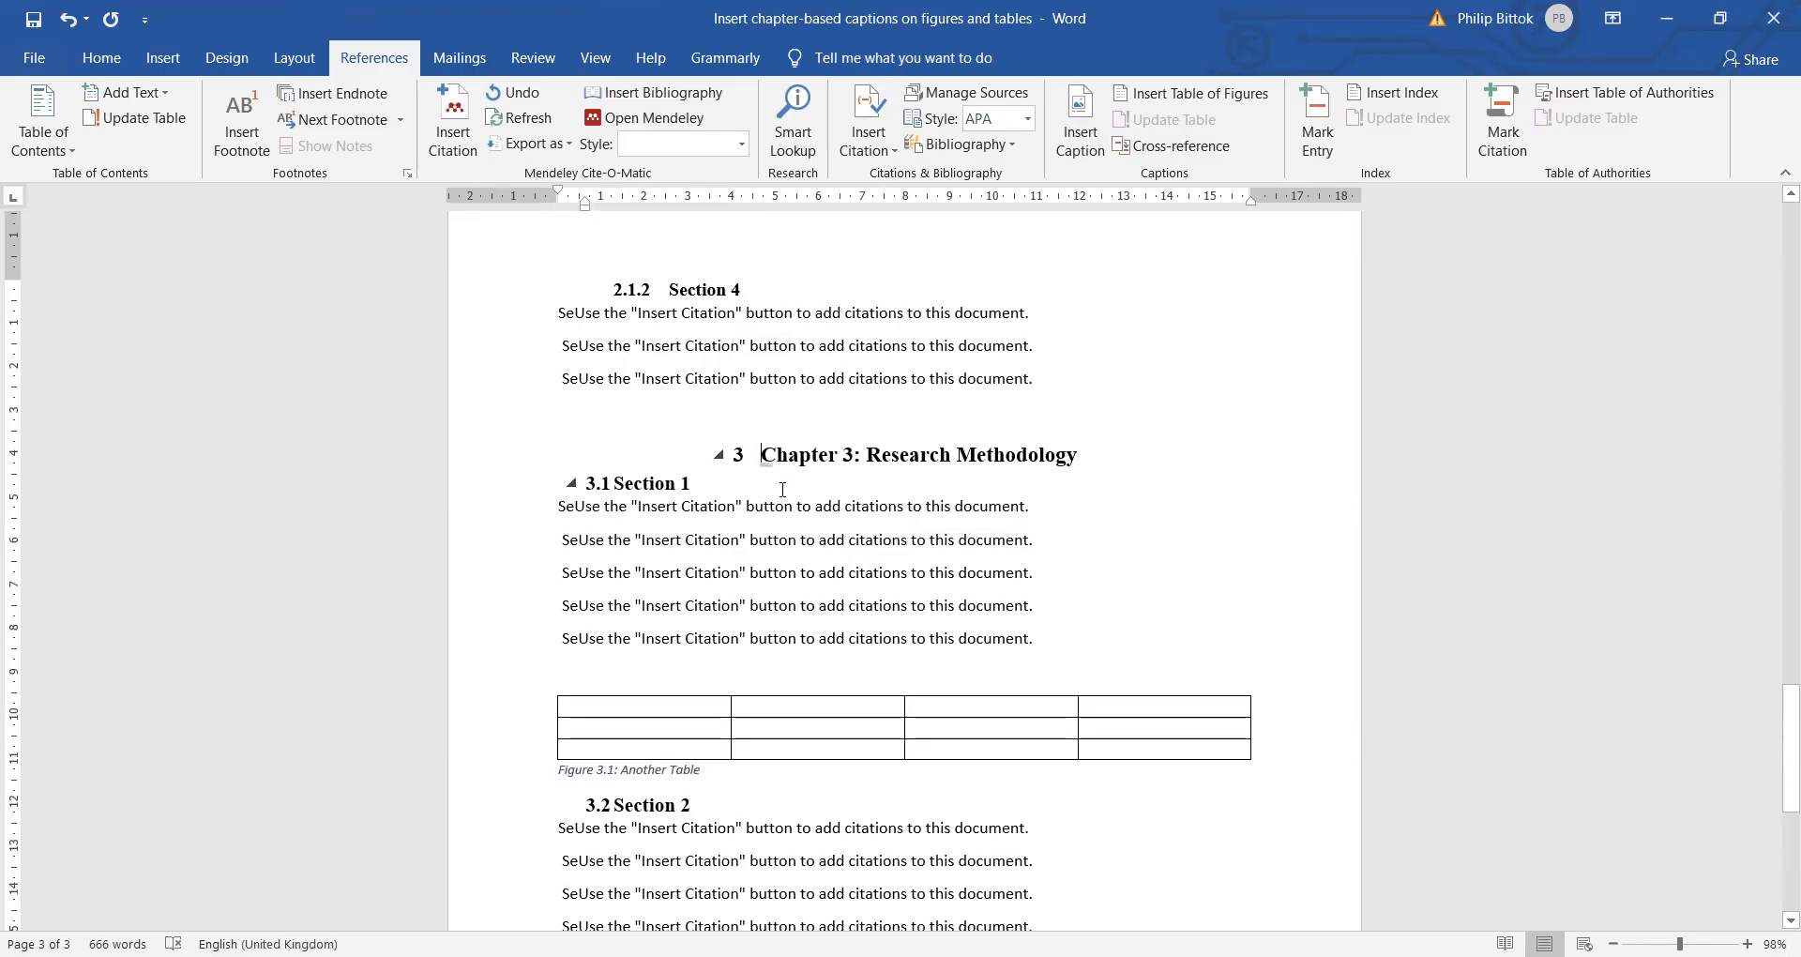
scroll(793, 469, down, 3)
scroll(812, 430, up, 2)
double_click(813, 404)
click(812, 403)
click(737, 401)
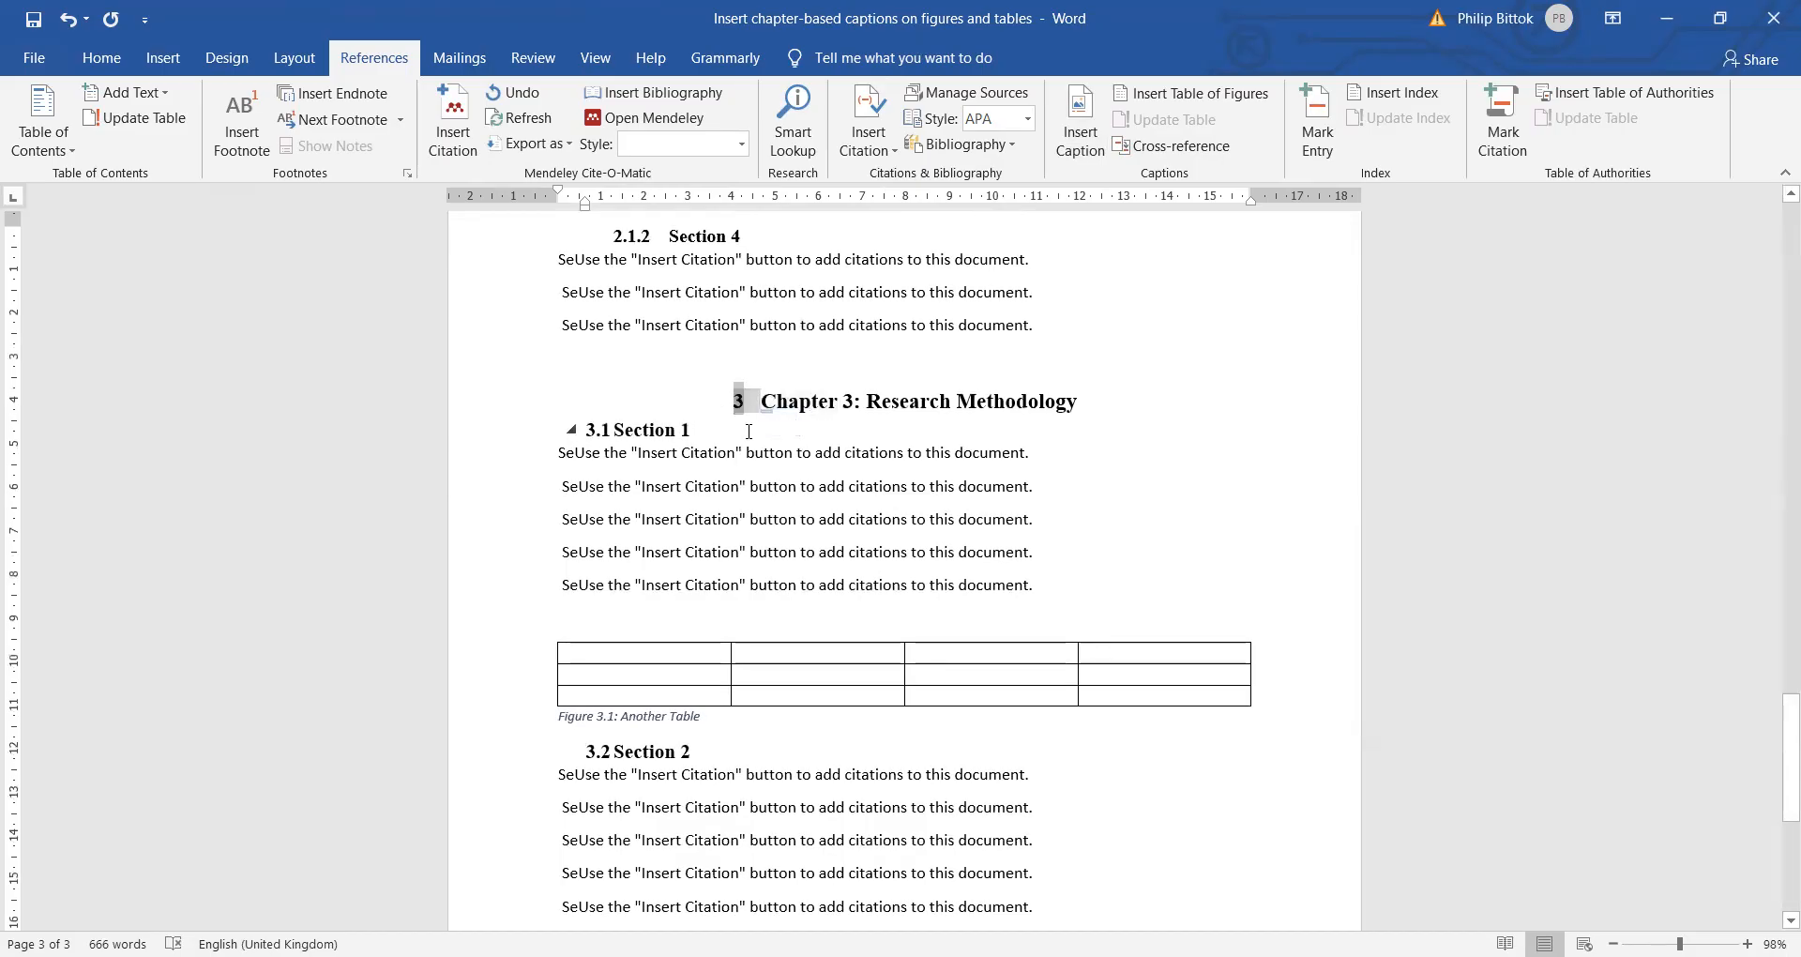
click(796, 325)
click(740, 403)
click(102, 60)
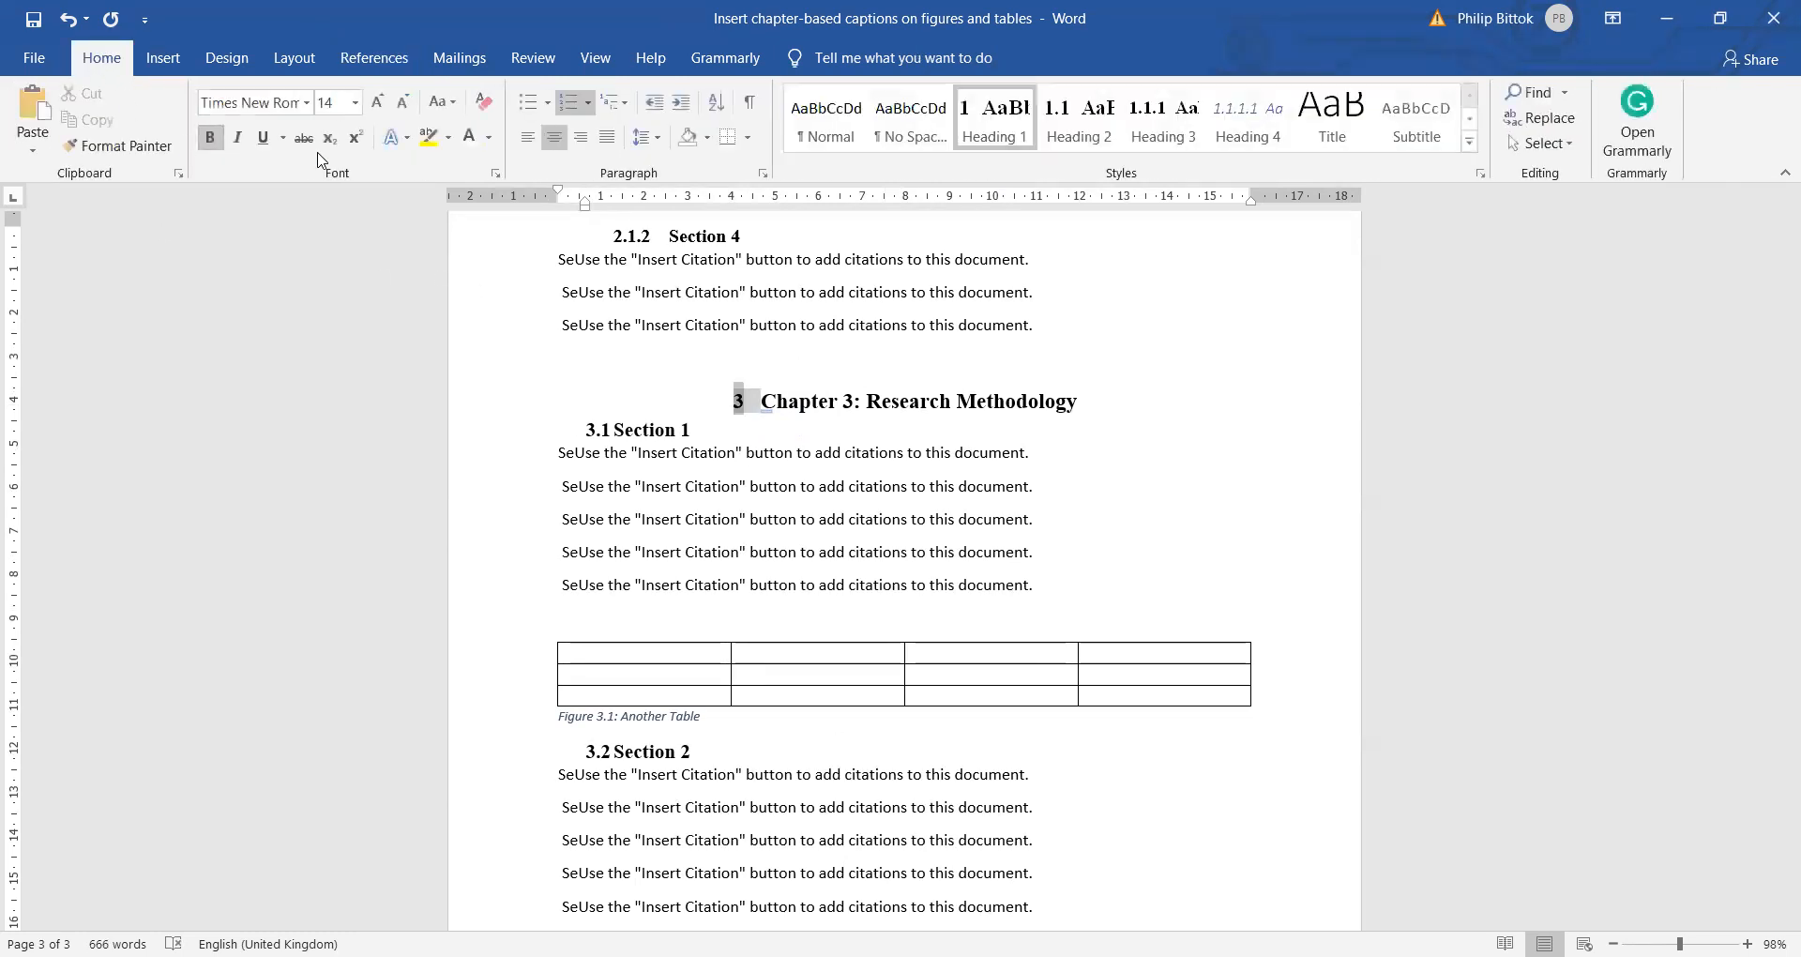
click(468, 139)
click(757, 328)
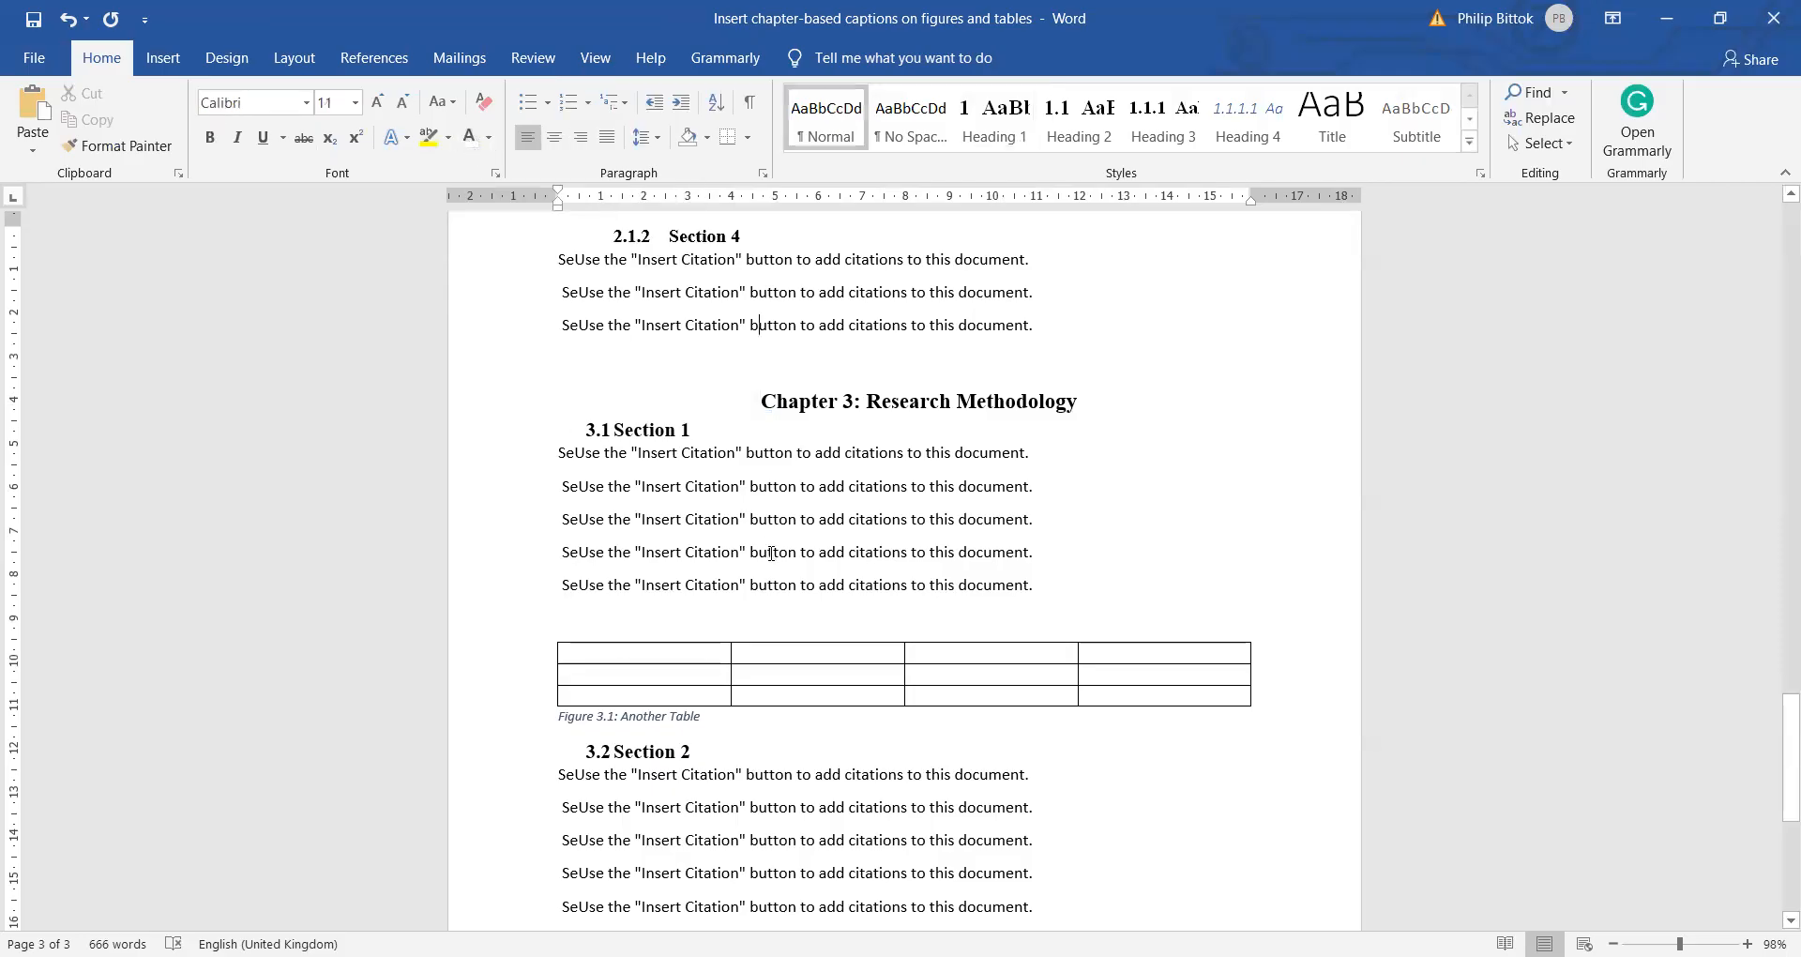
click(769, 398)
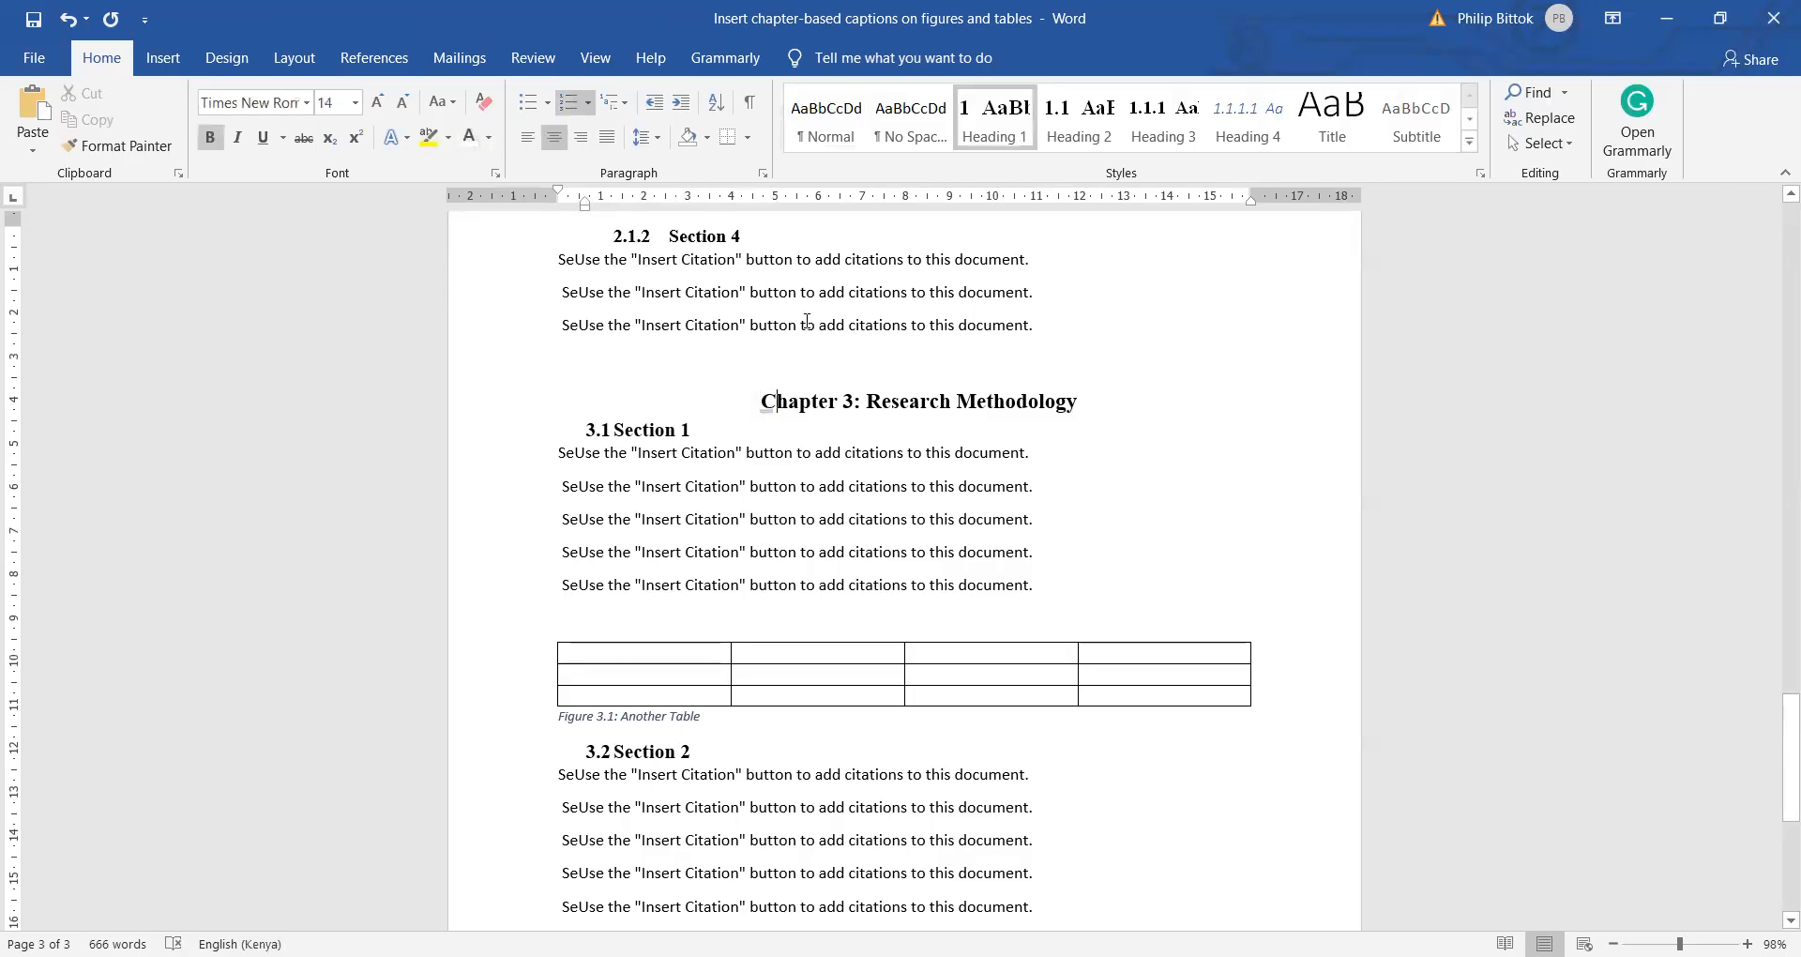
Review the chapter headings, section numbers and table captions from Chapter 1 through Chapter 3.
scroll(780, 352, up, 10)
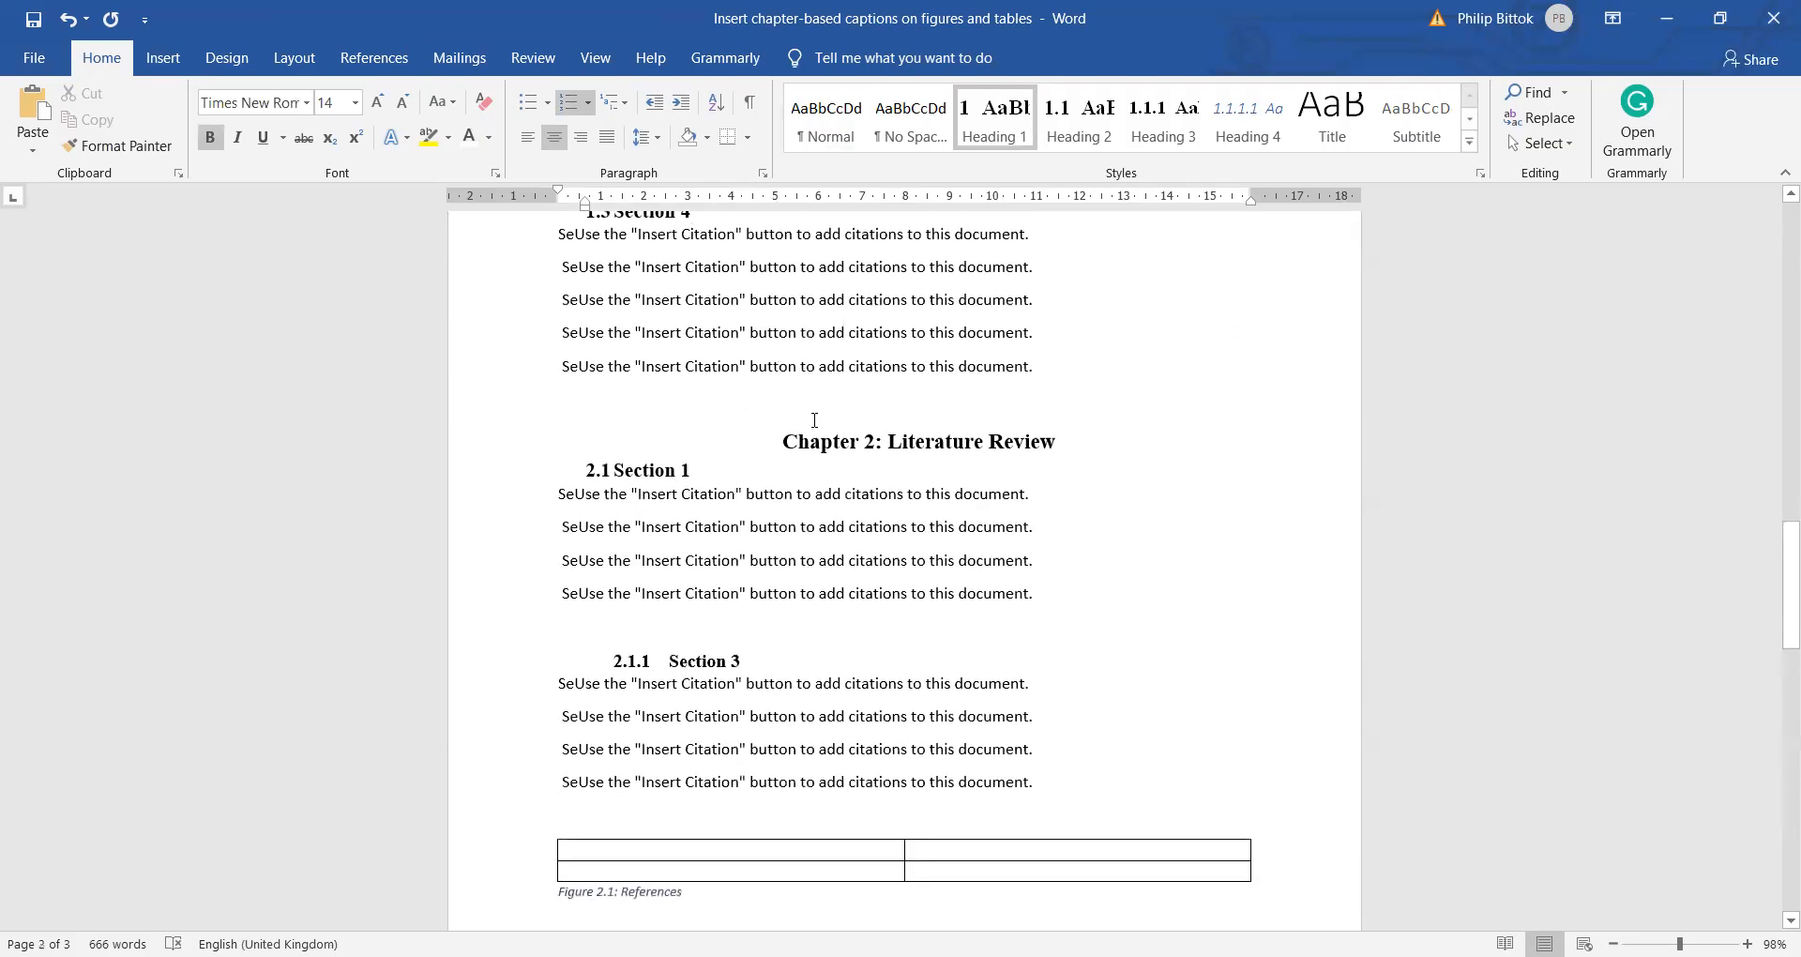
double_click(784, 441)
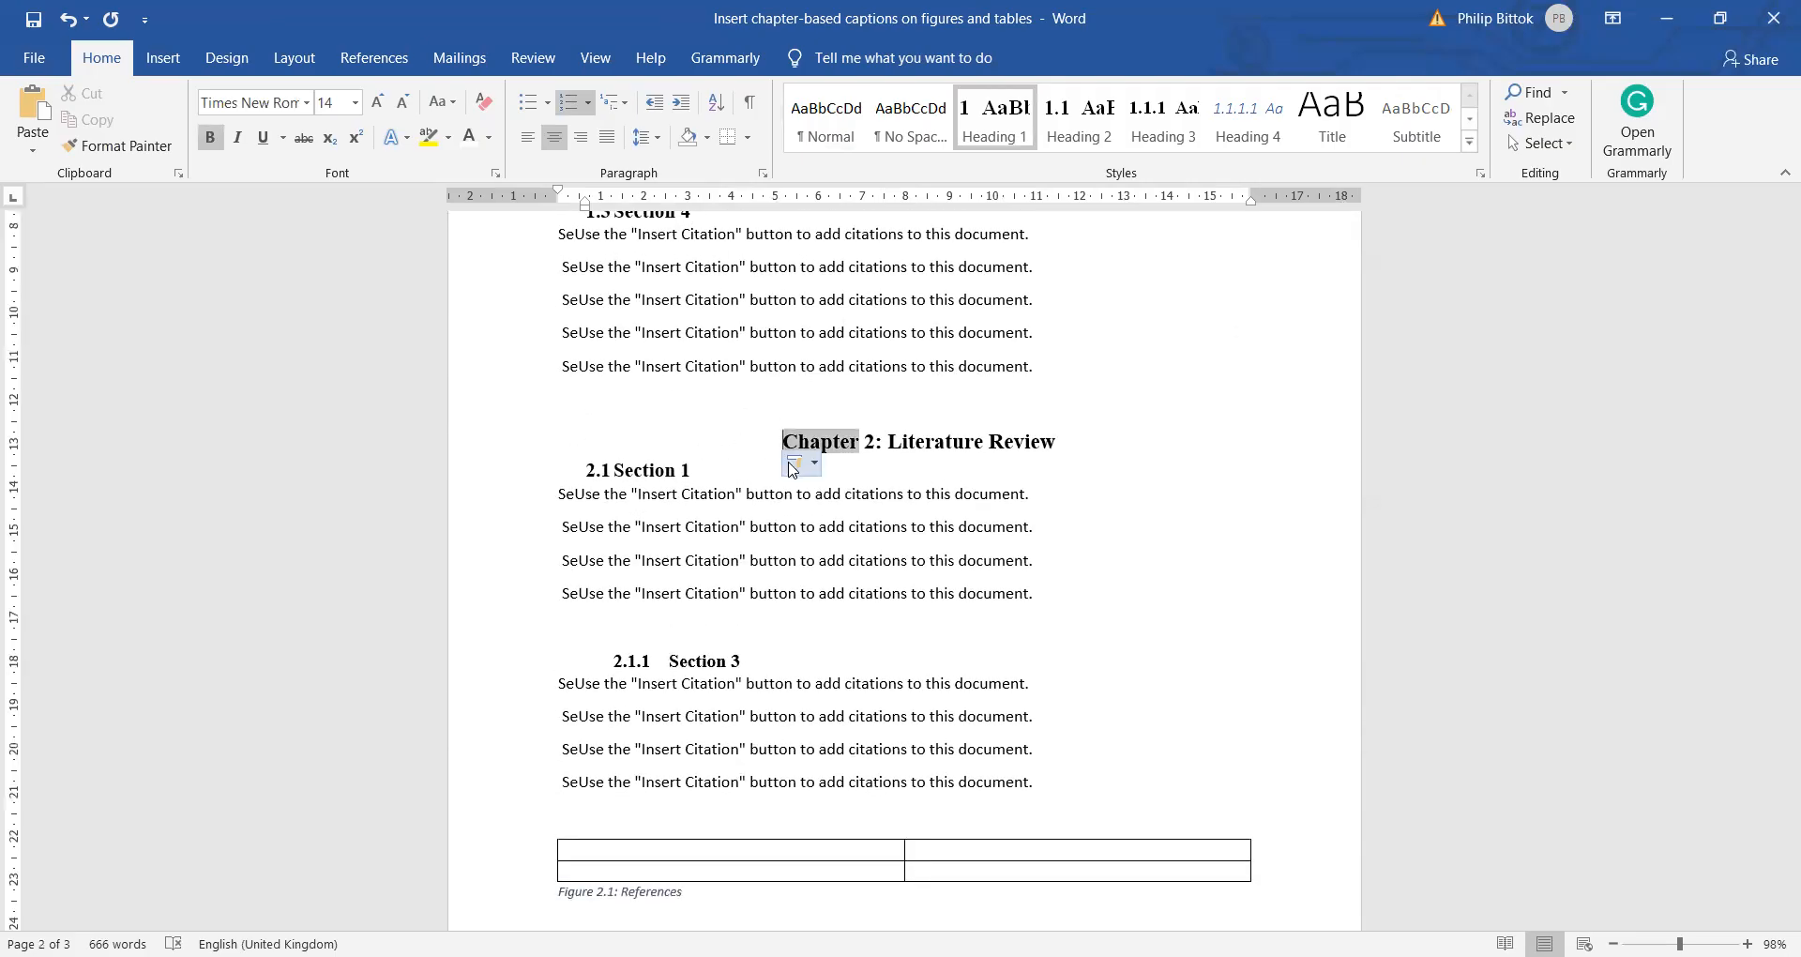
click(756, 441)
scroll(758, 375, up, 12)
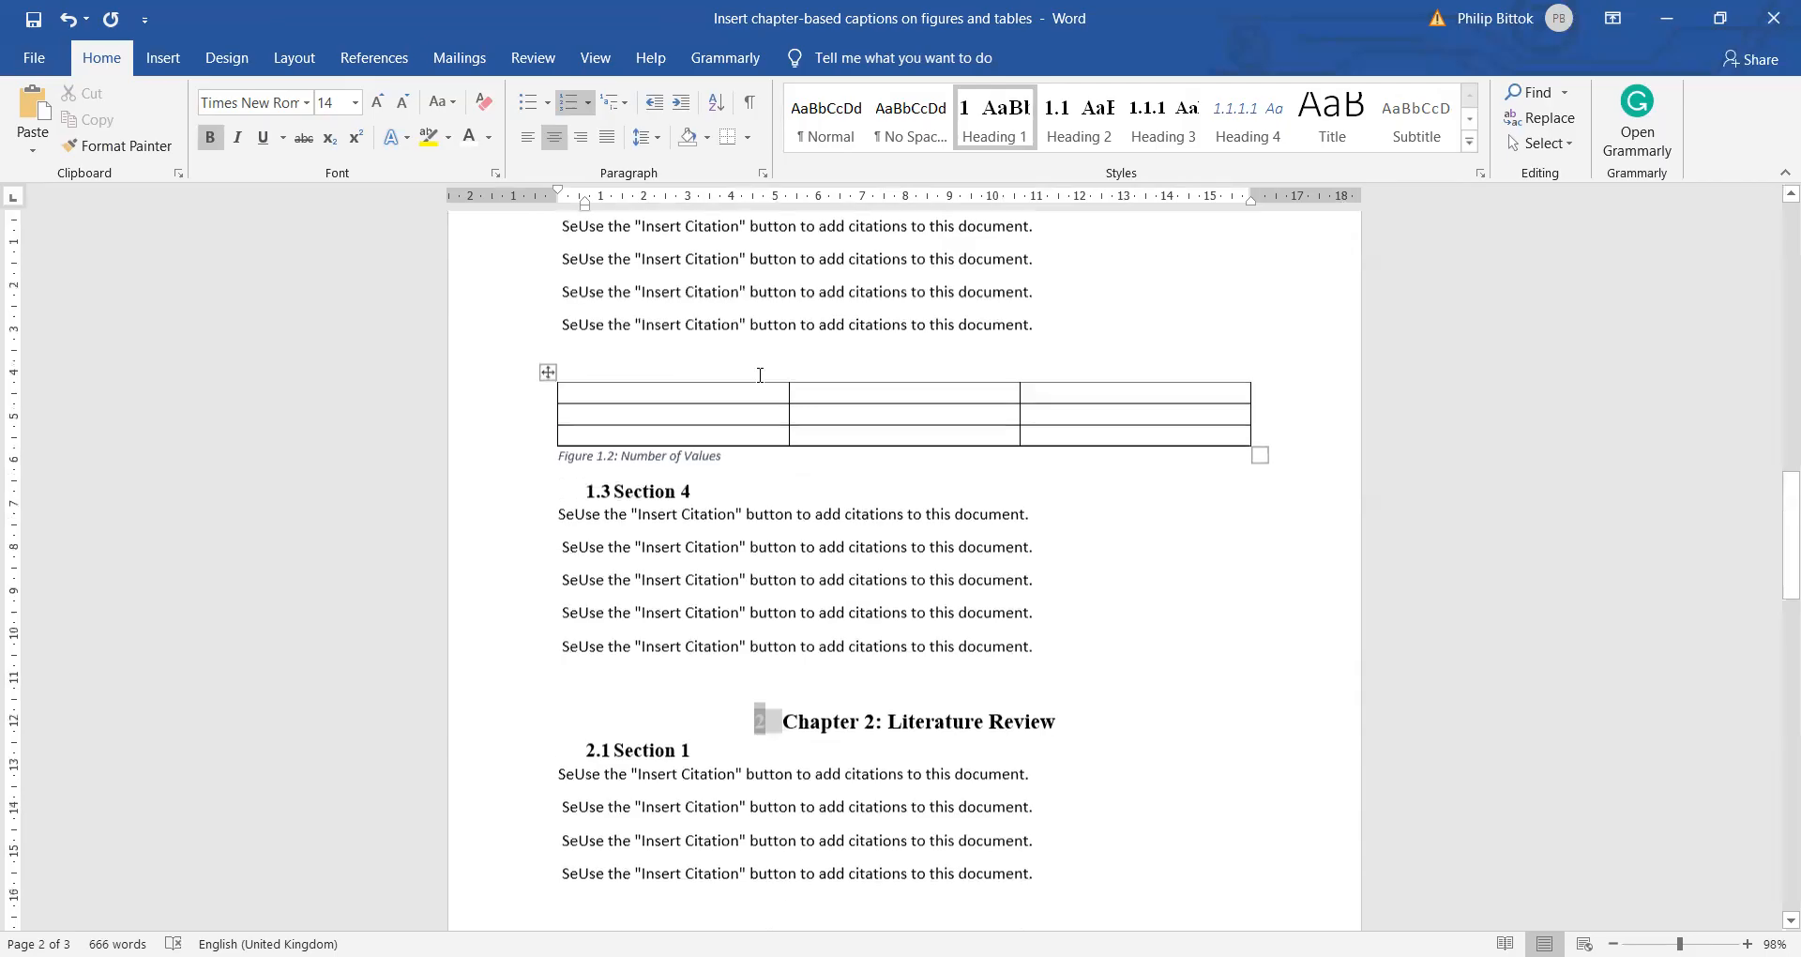
scroll(784, 387, up, 7)
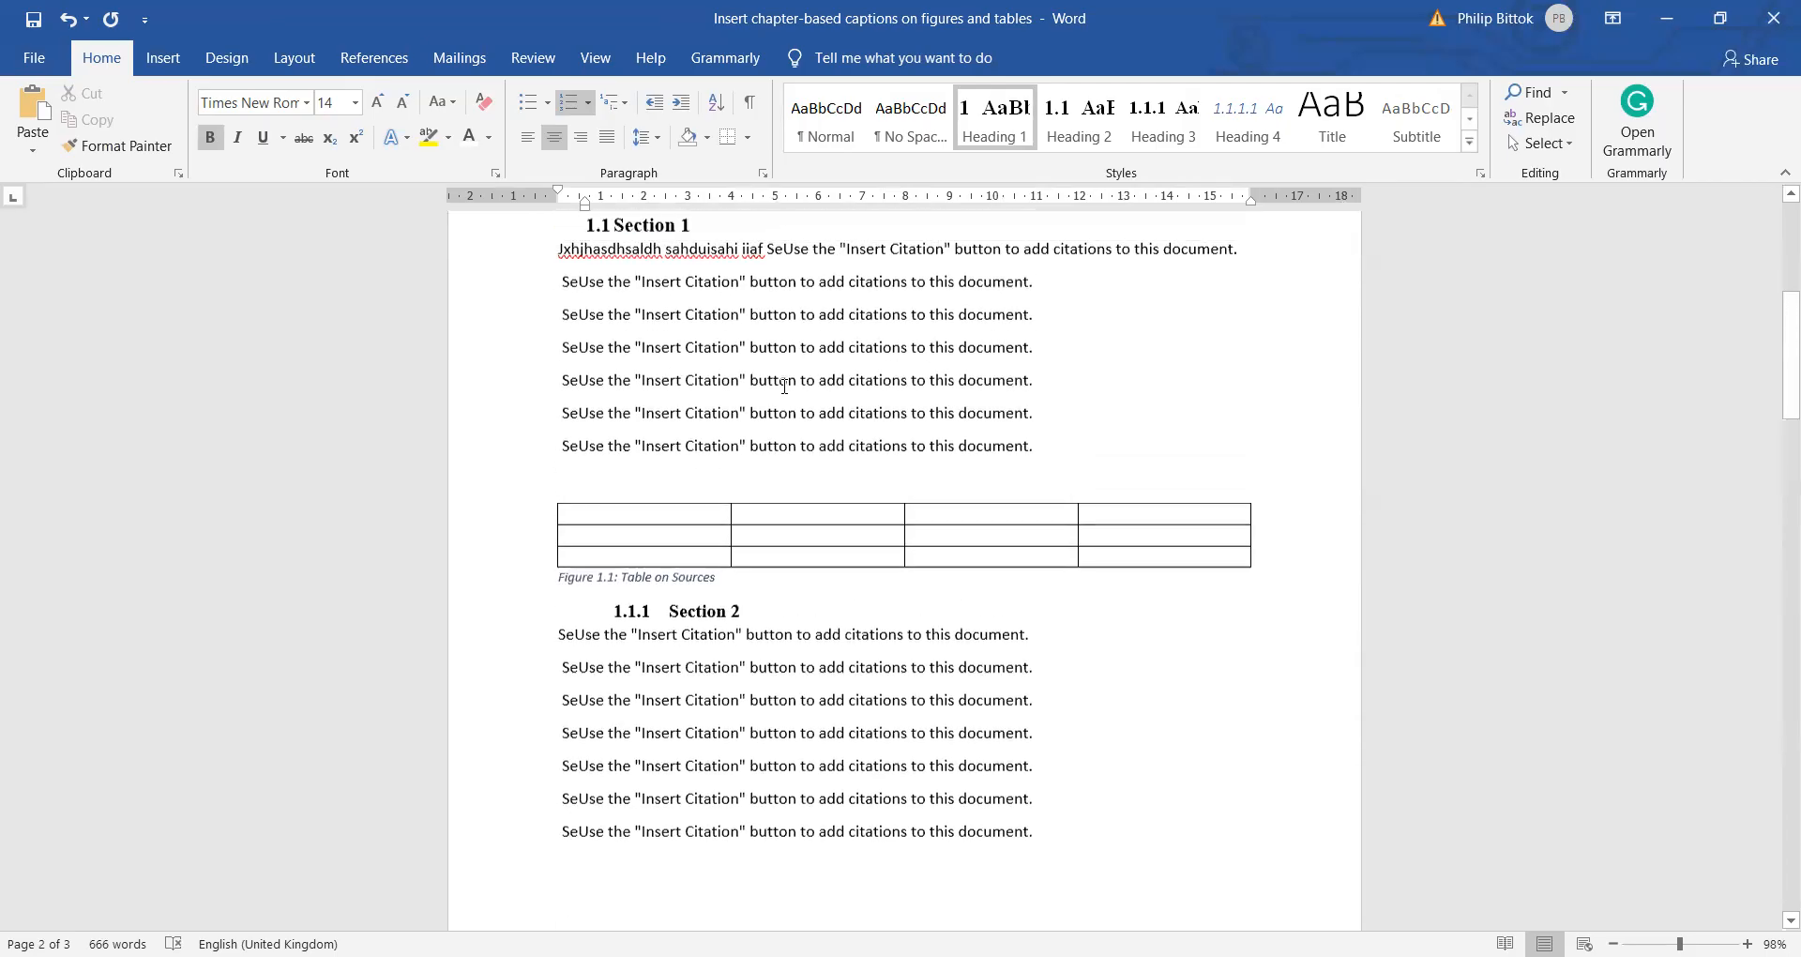
click(775, 514)
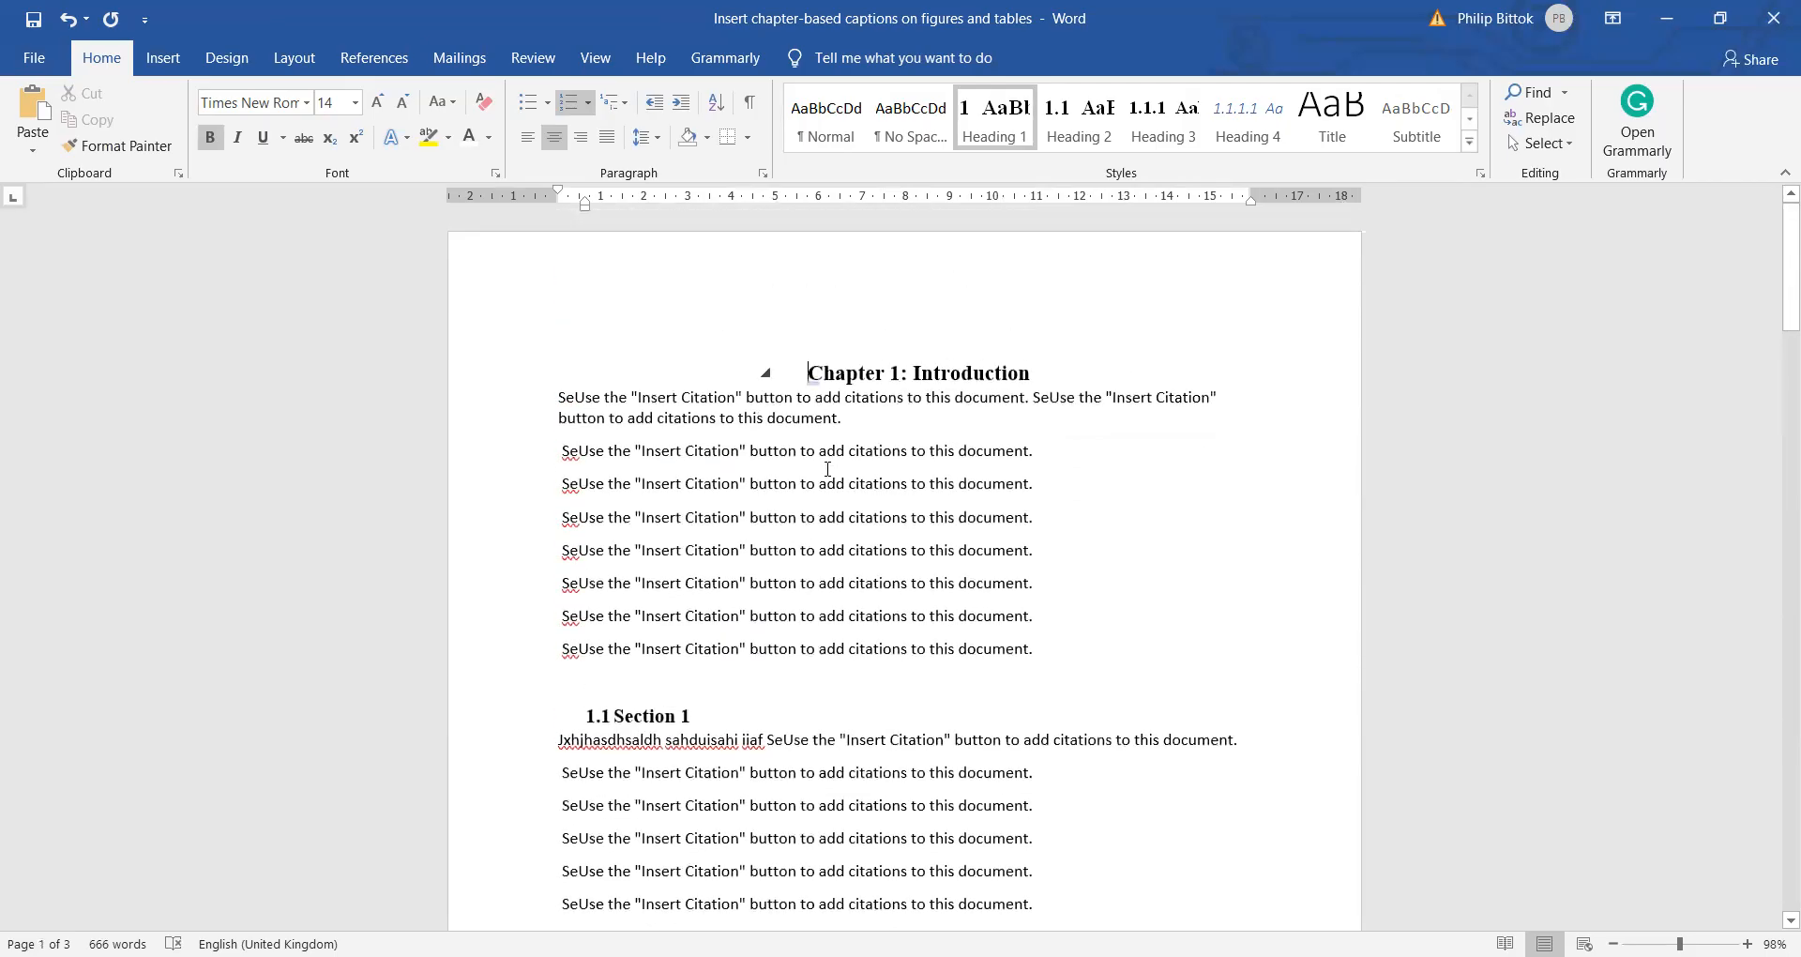
scroll(771, 491, down, 2)
scroll(771, 490, down, 7)
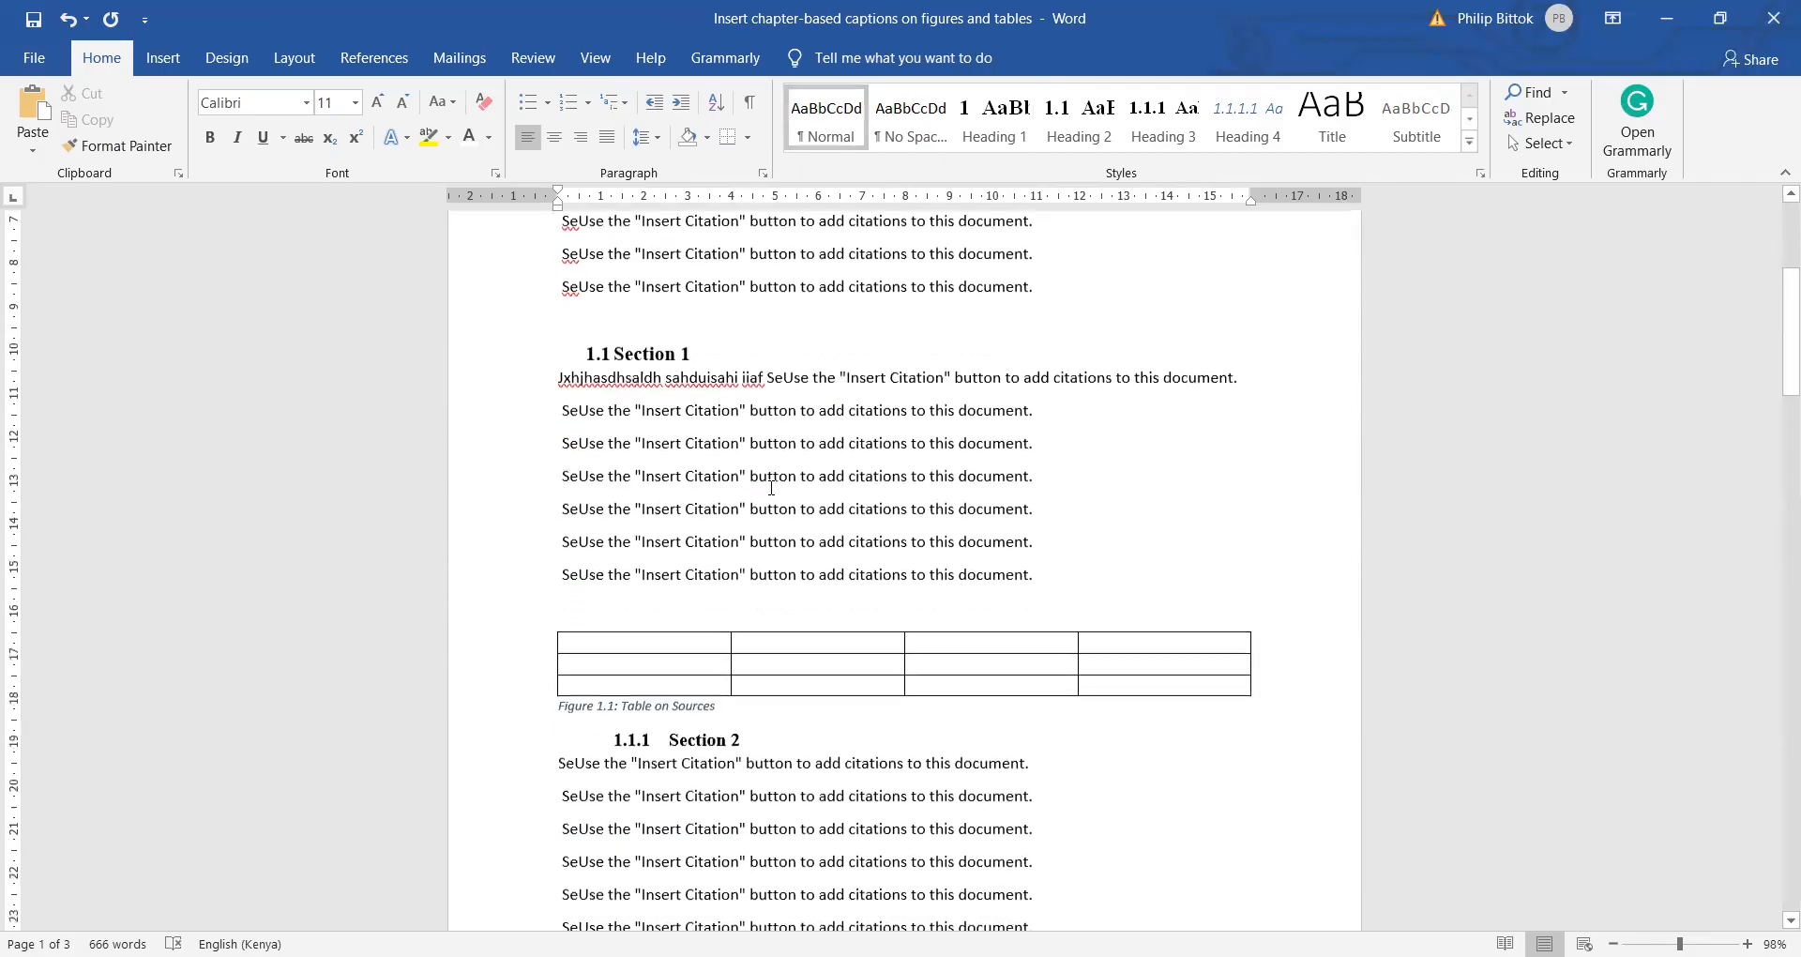
scroll(771, 488, down, 7)
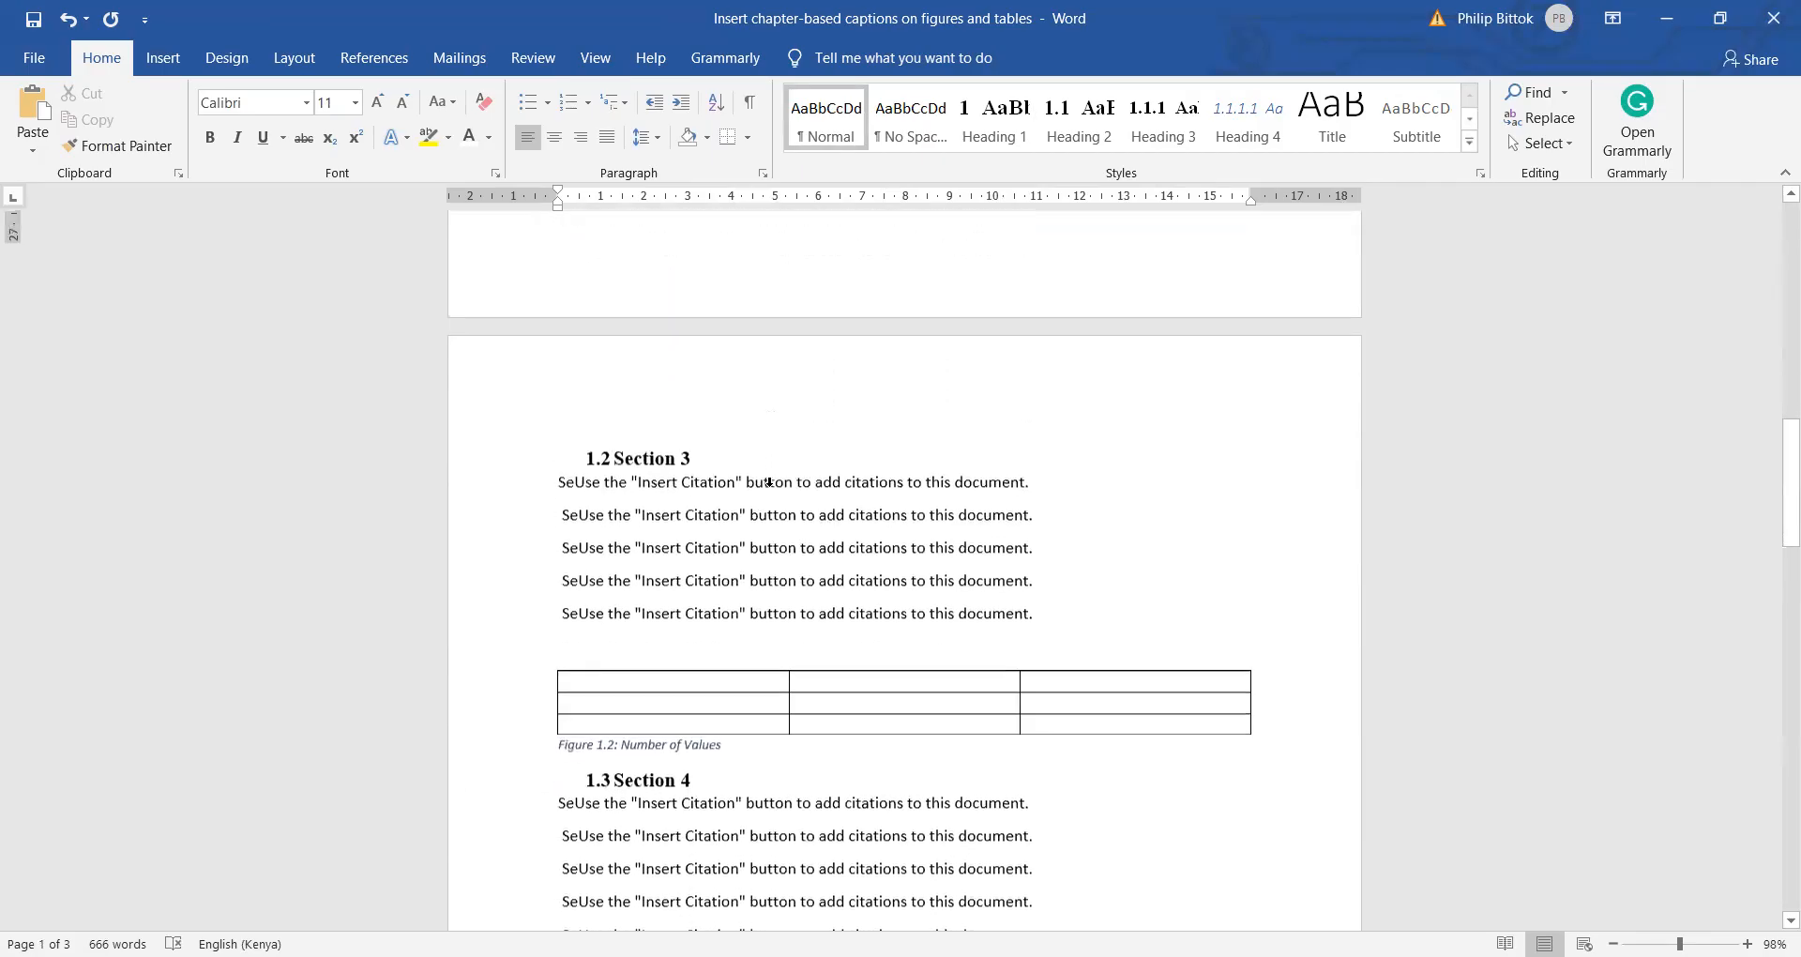
scroll(748, 446, down, 8)
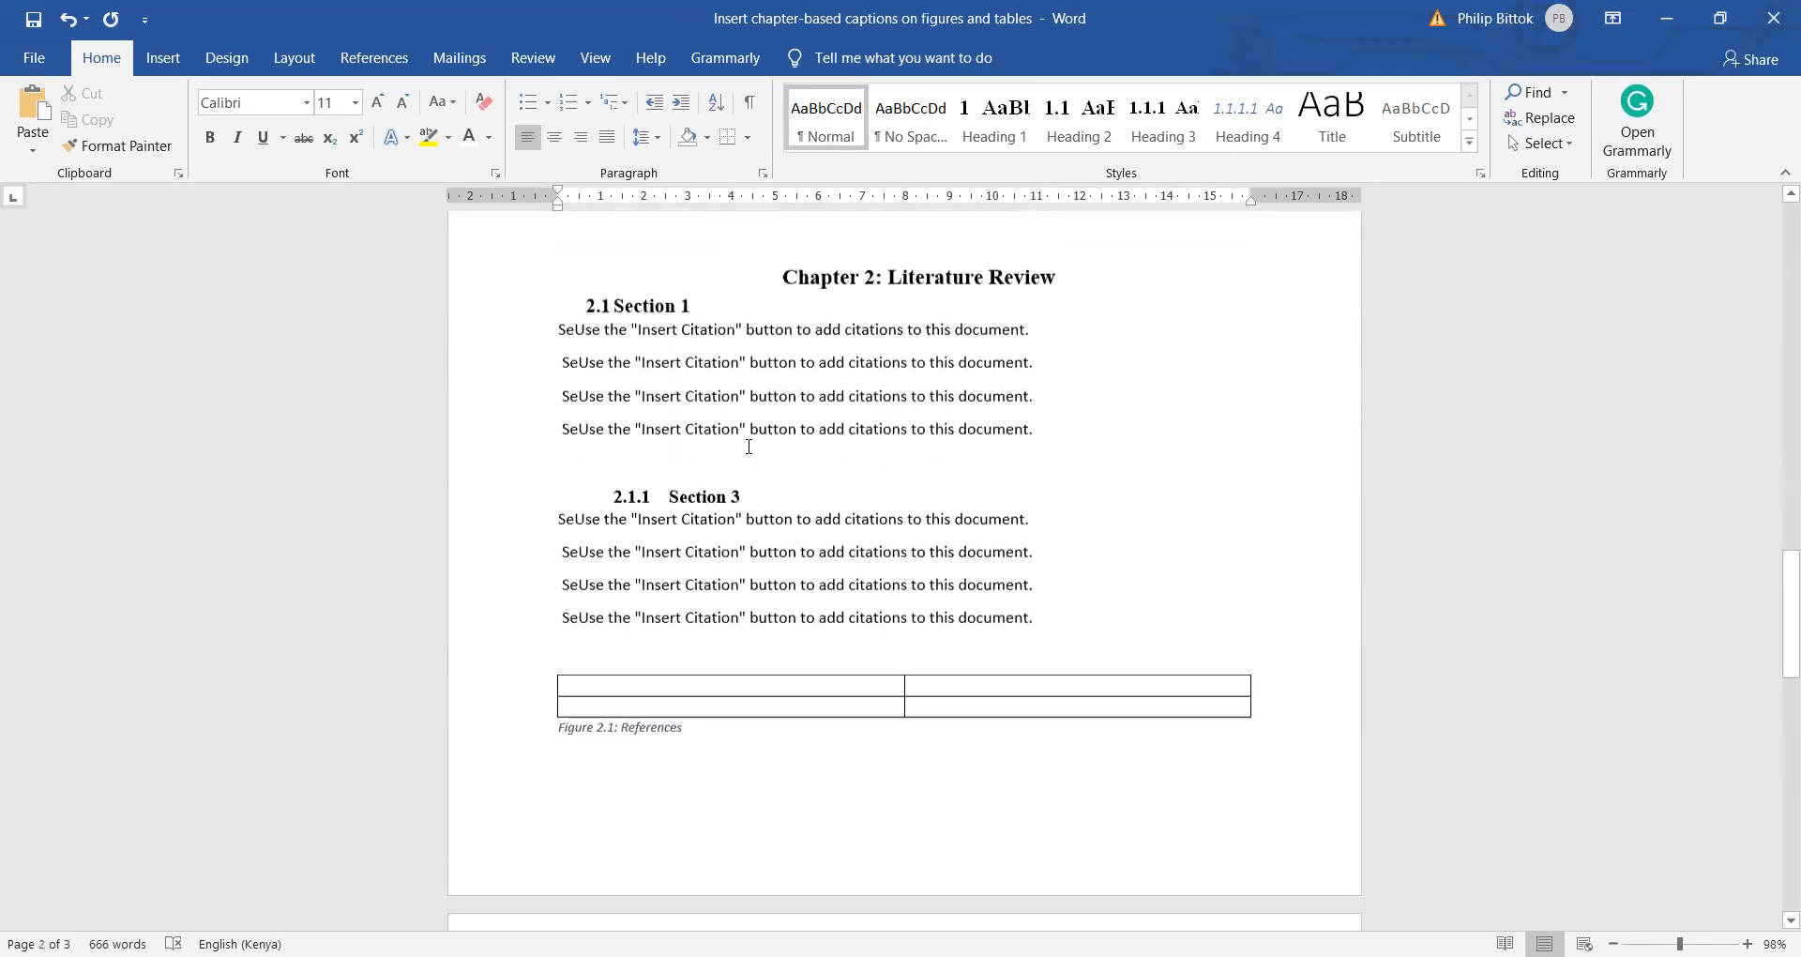
scroll(748, 445, down, 3)
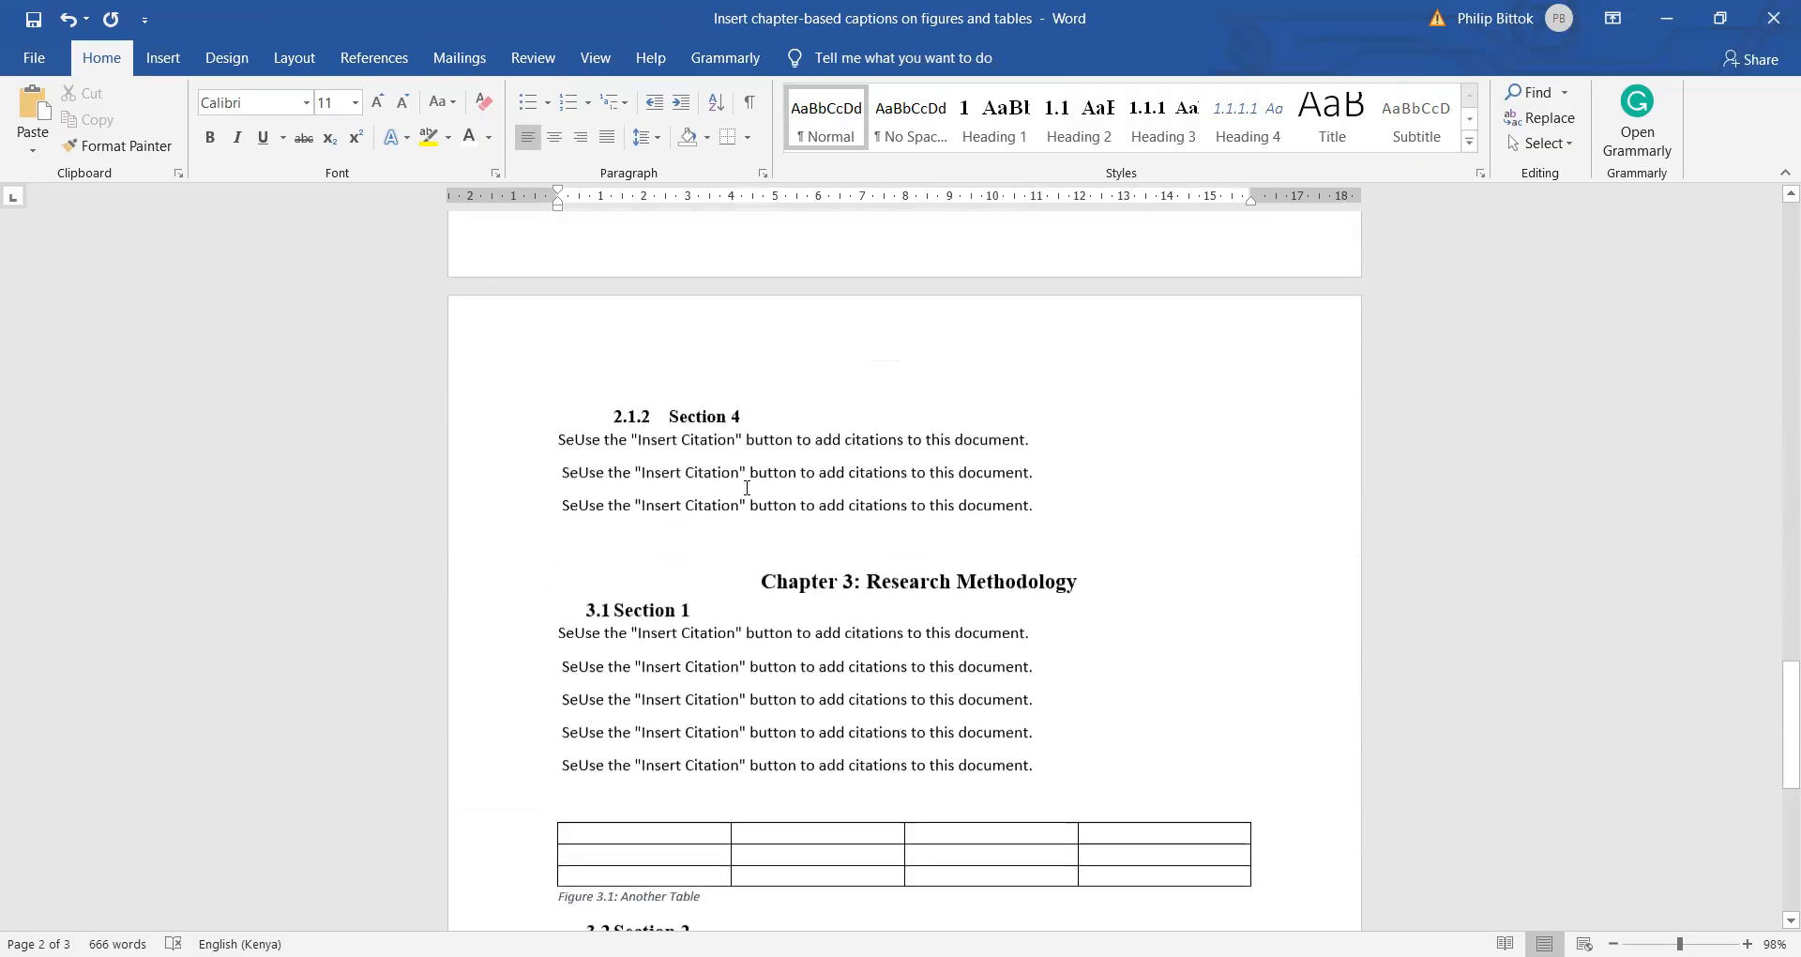
Add an empty line between the 2.1.2 Section 4 text and the Chapter 3 heading.
click(776, 528)
key(Return)
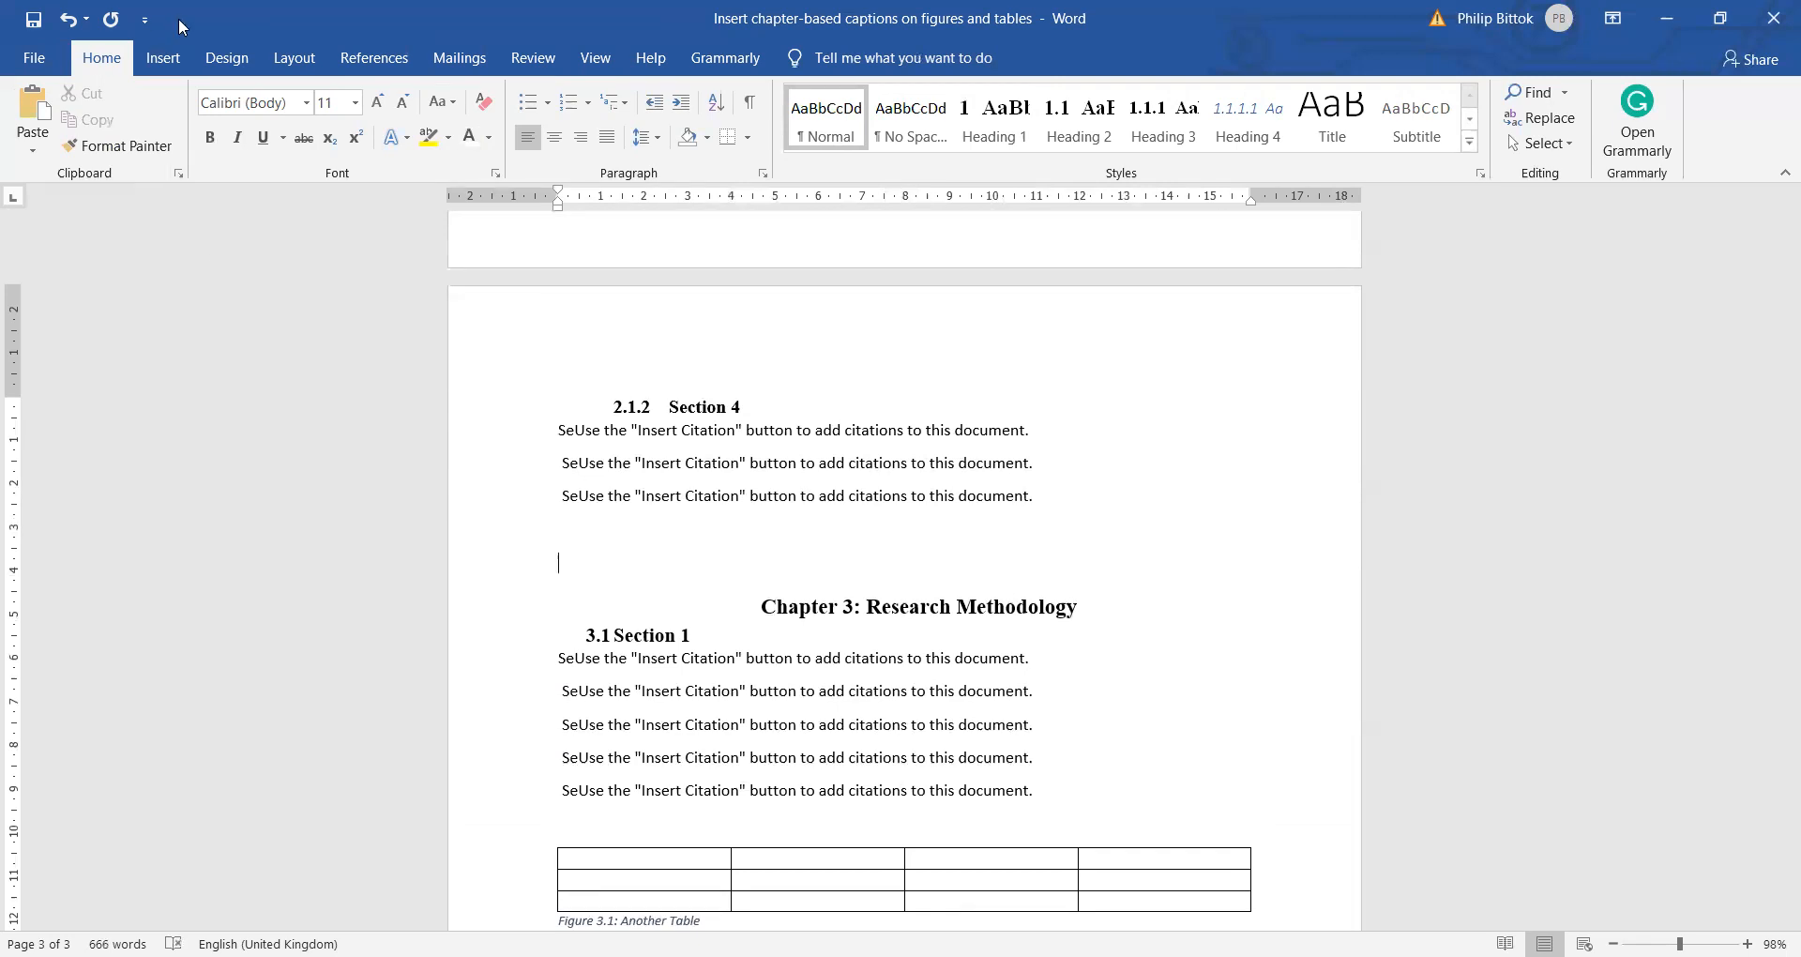
click(161, 59)
click(234, 129)
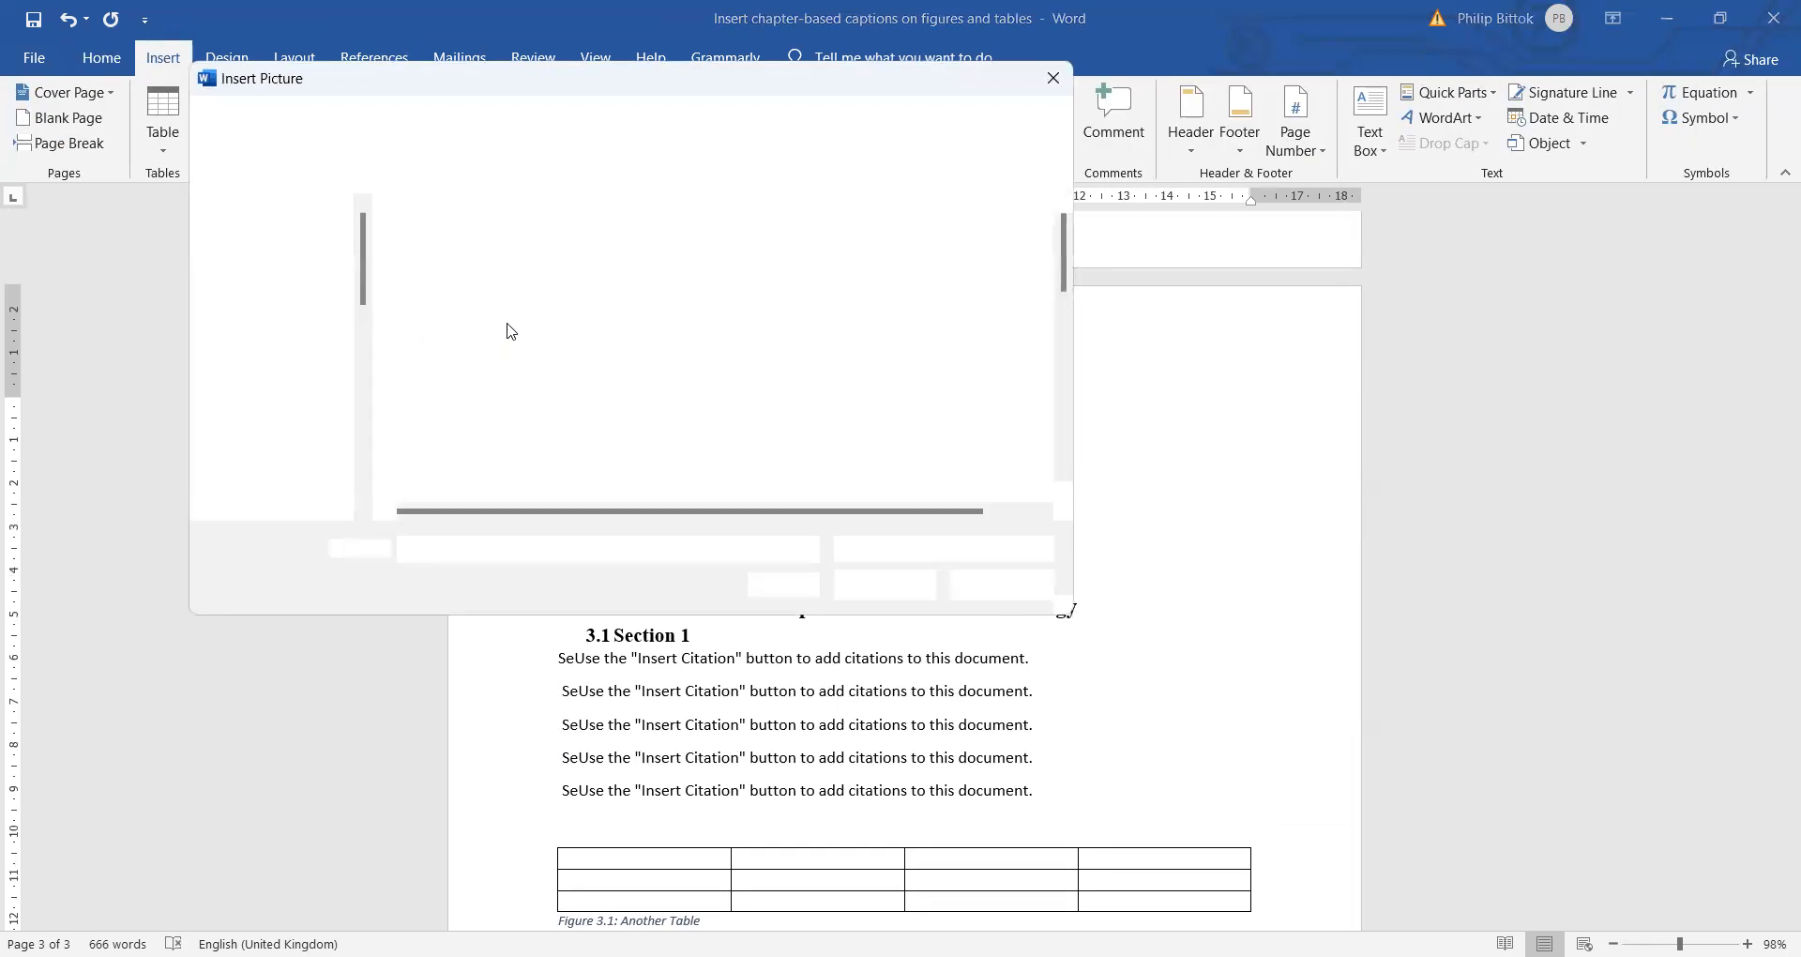
scroll(507, 354, down, 2)
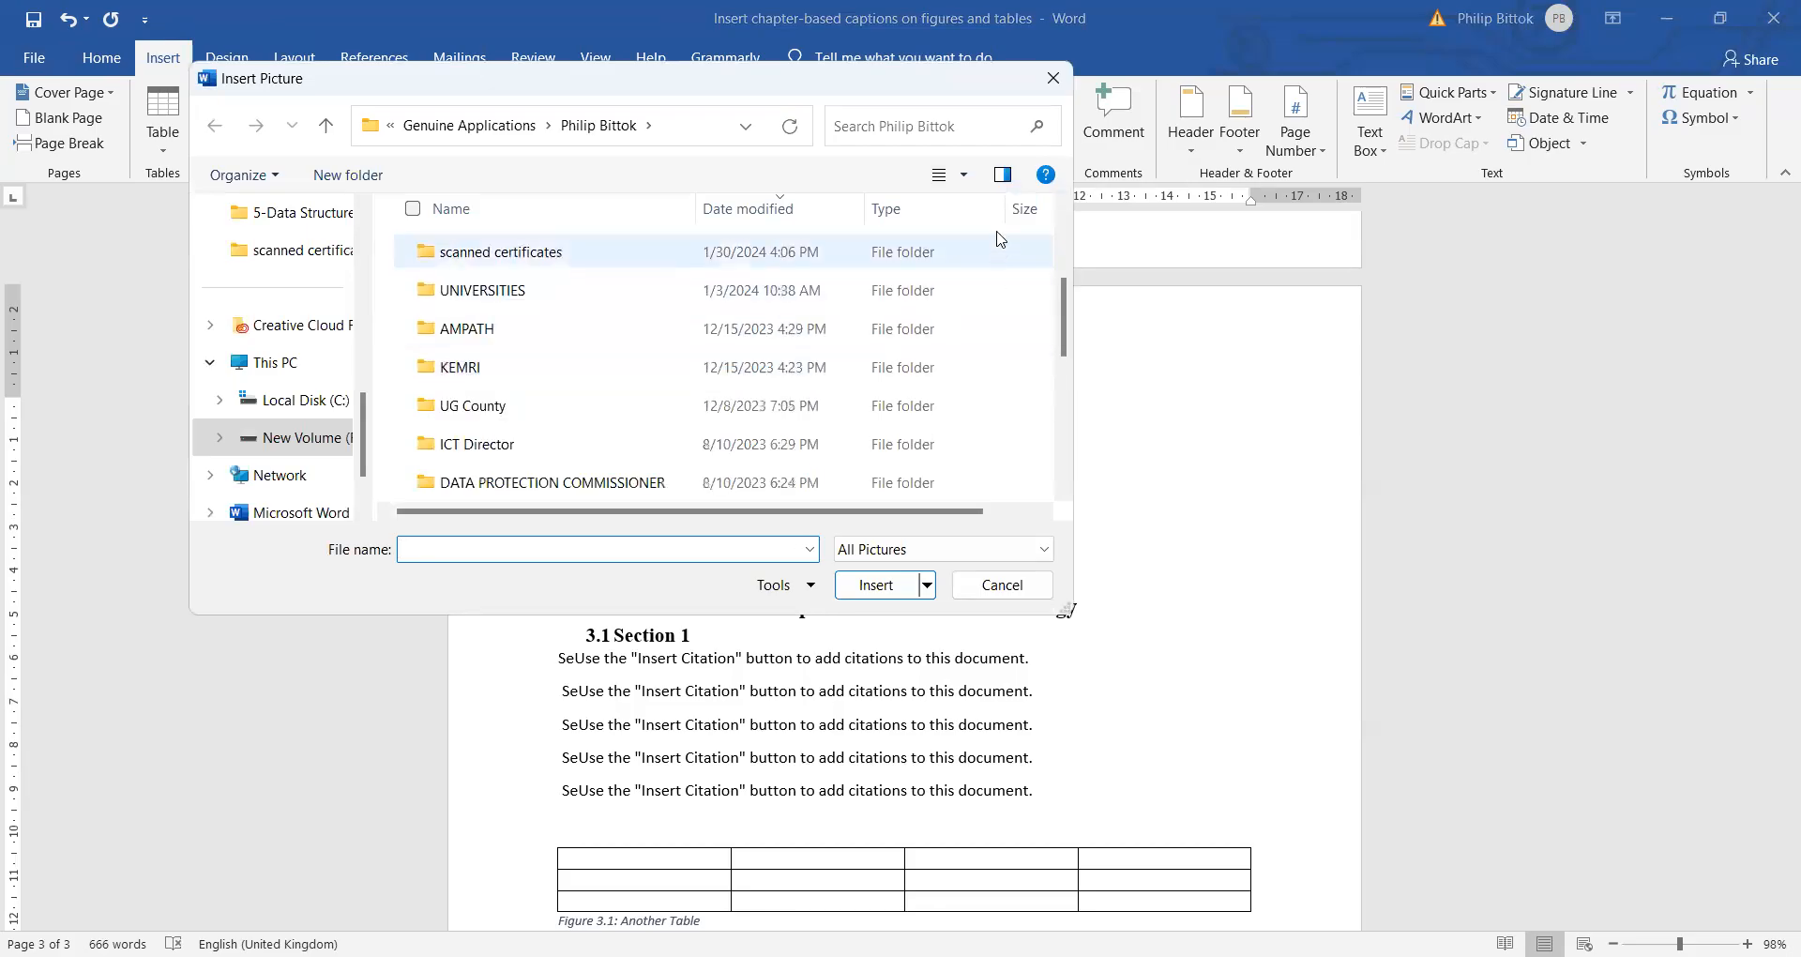
click(1045, 87)
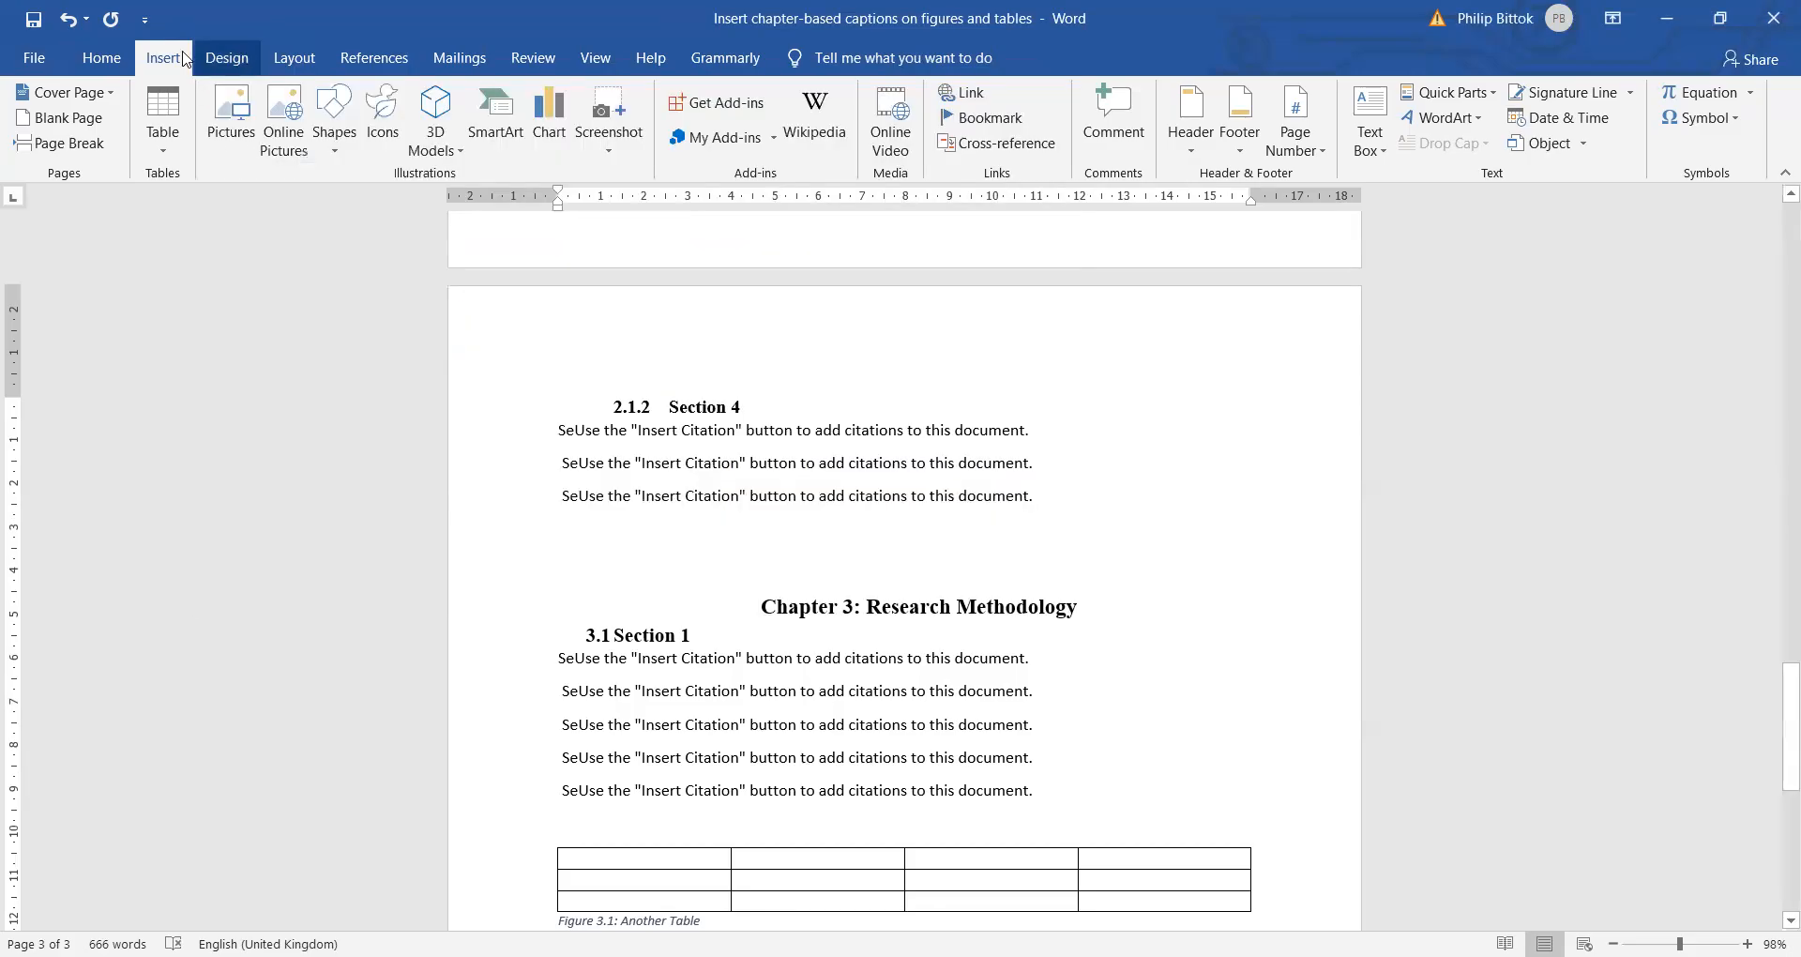
click(347, 145)
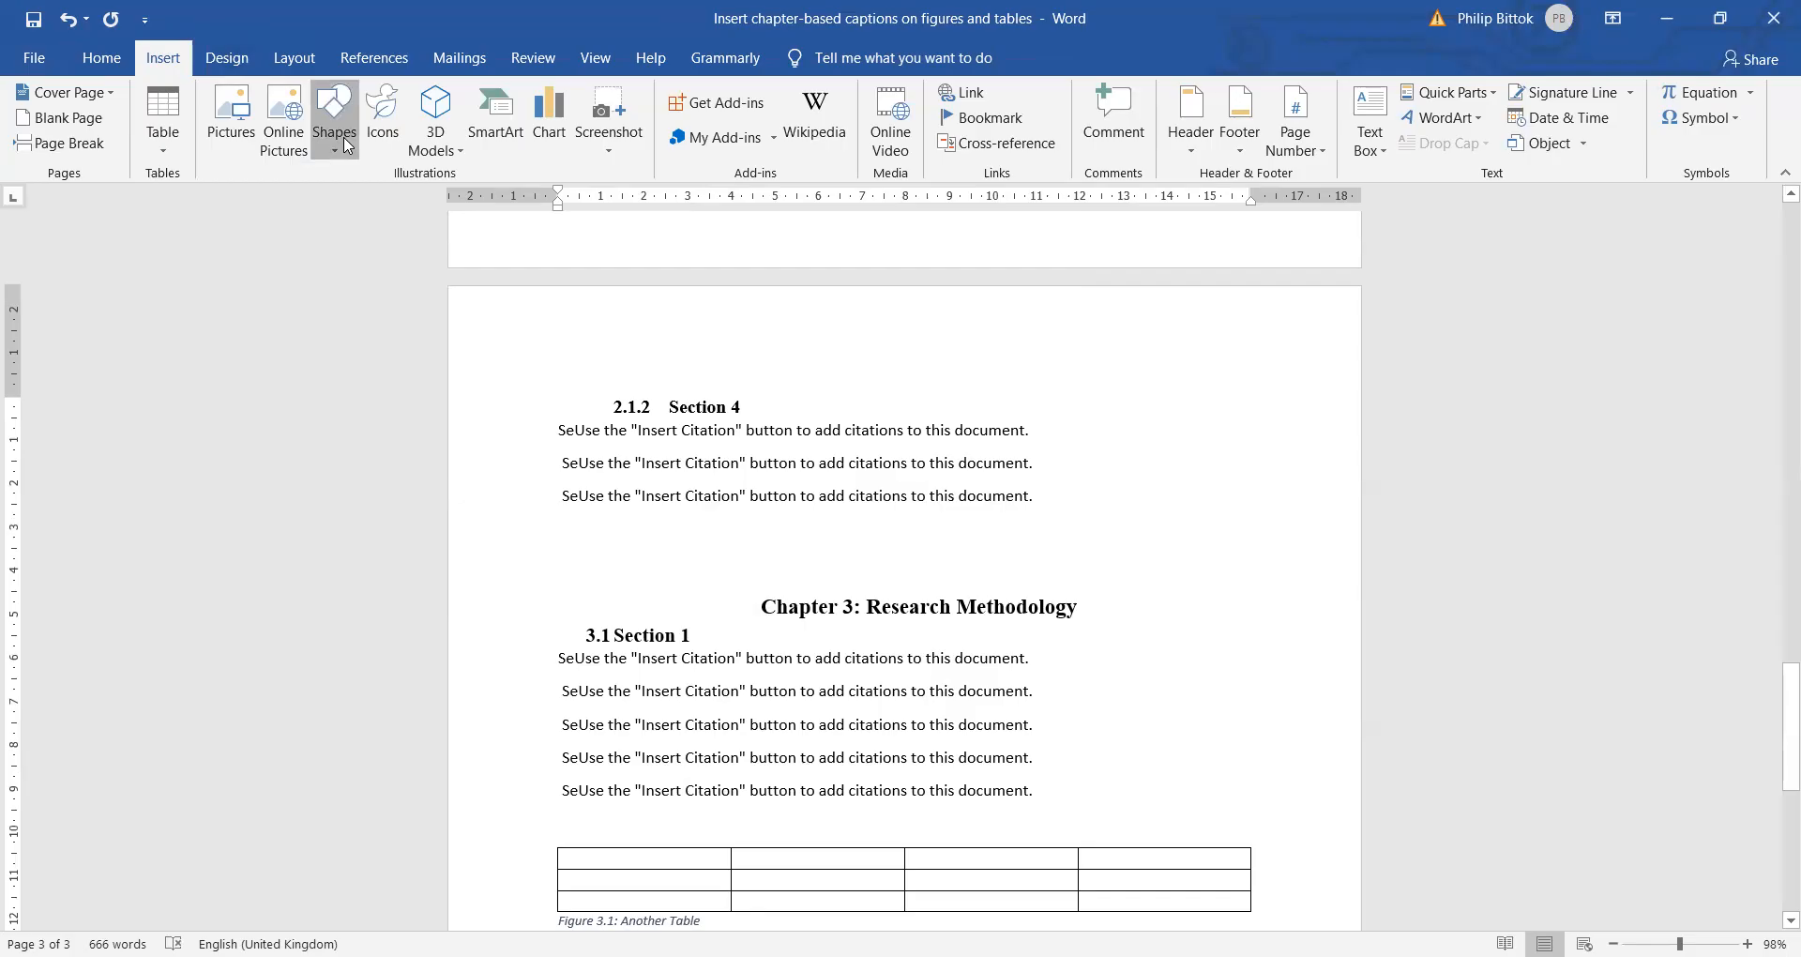
click(434, 153)
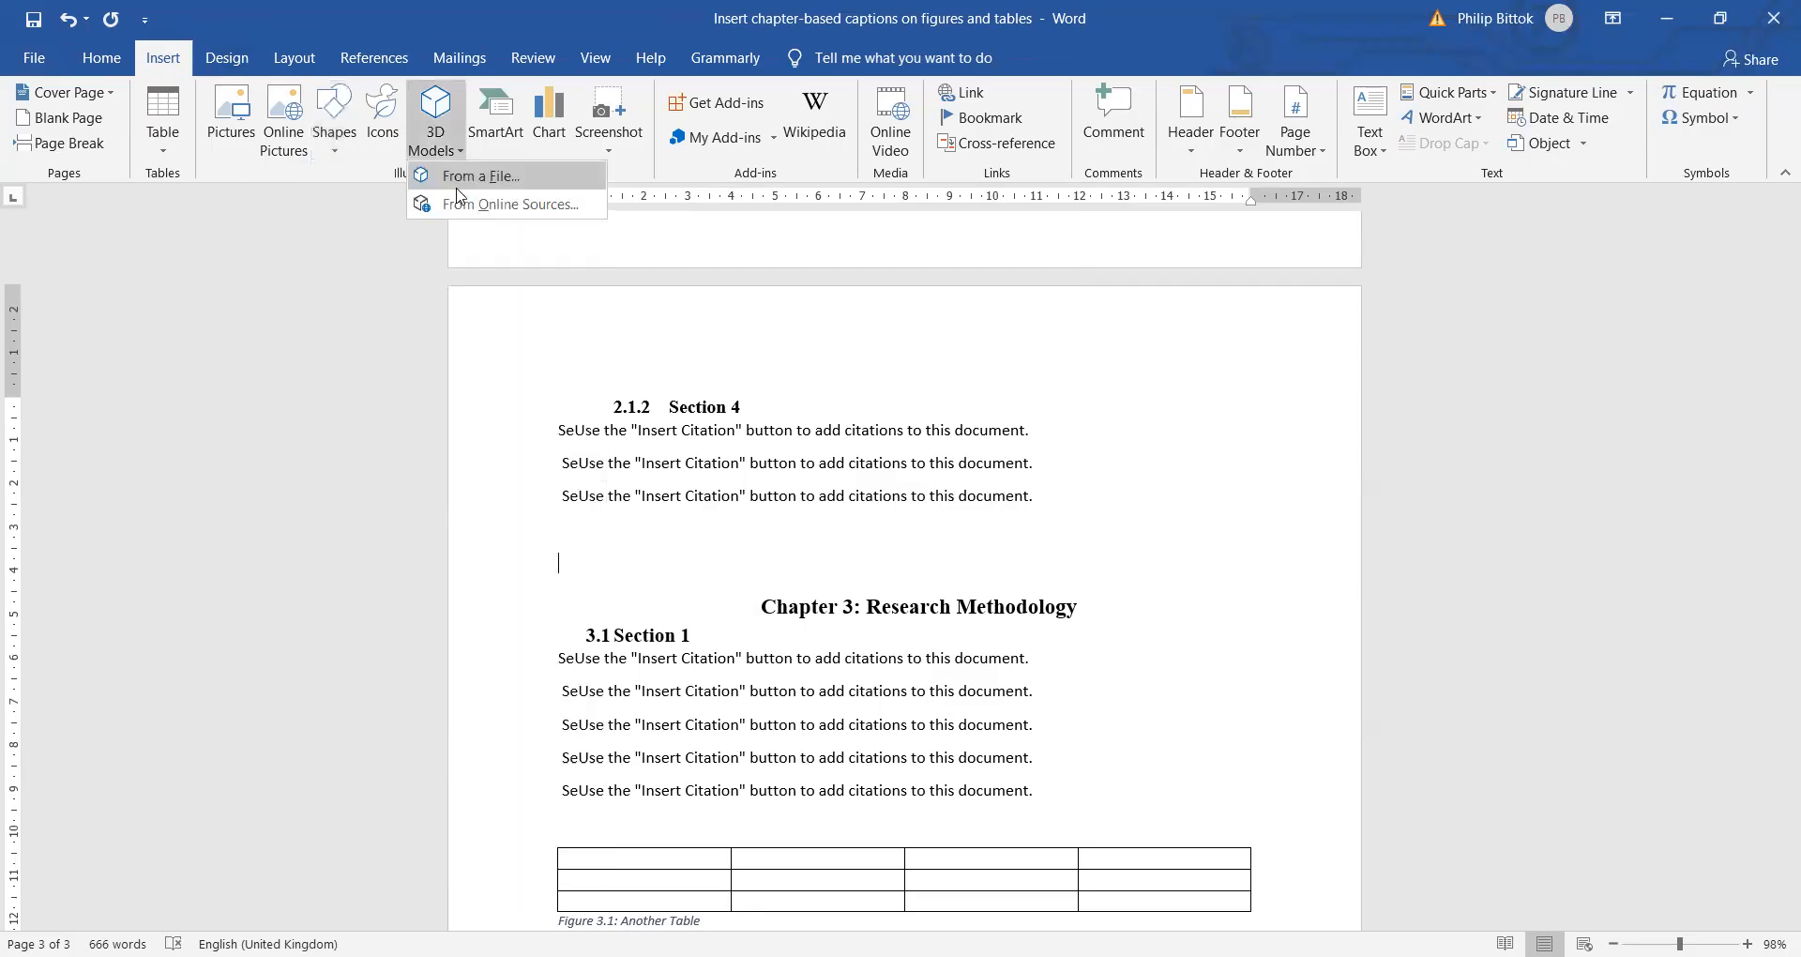
Draw a rectangle with one snipped corner, about 6.5 cm wide and 1.4 cm high, in the empty space above the Chapter 3 heading.
click(339, 155)
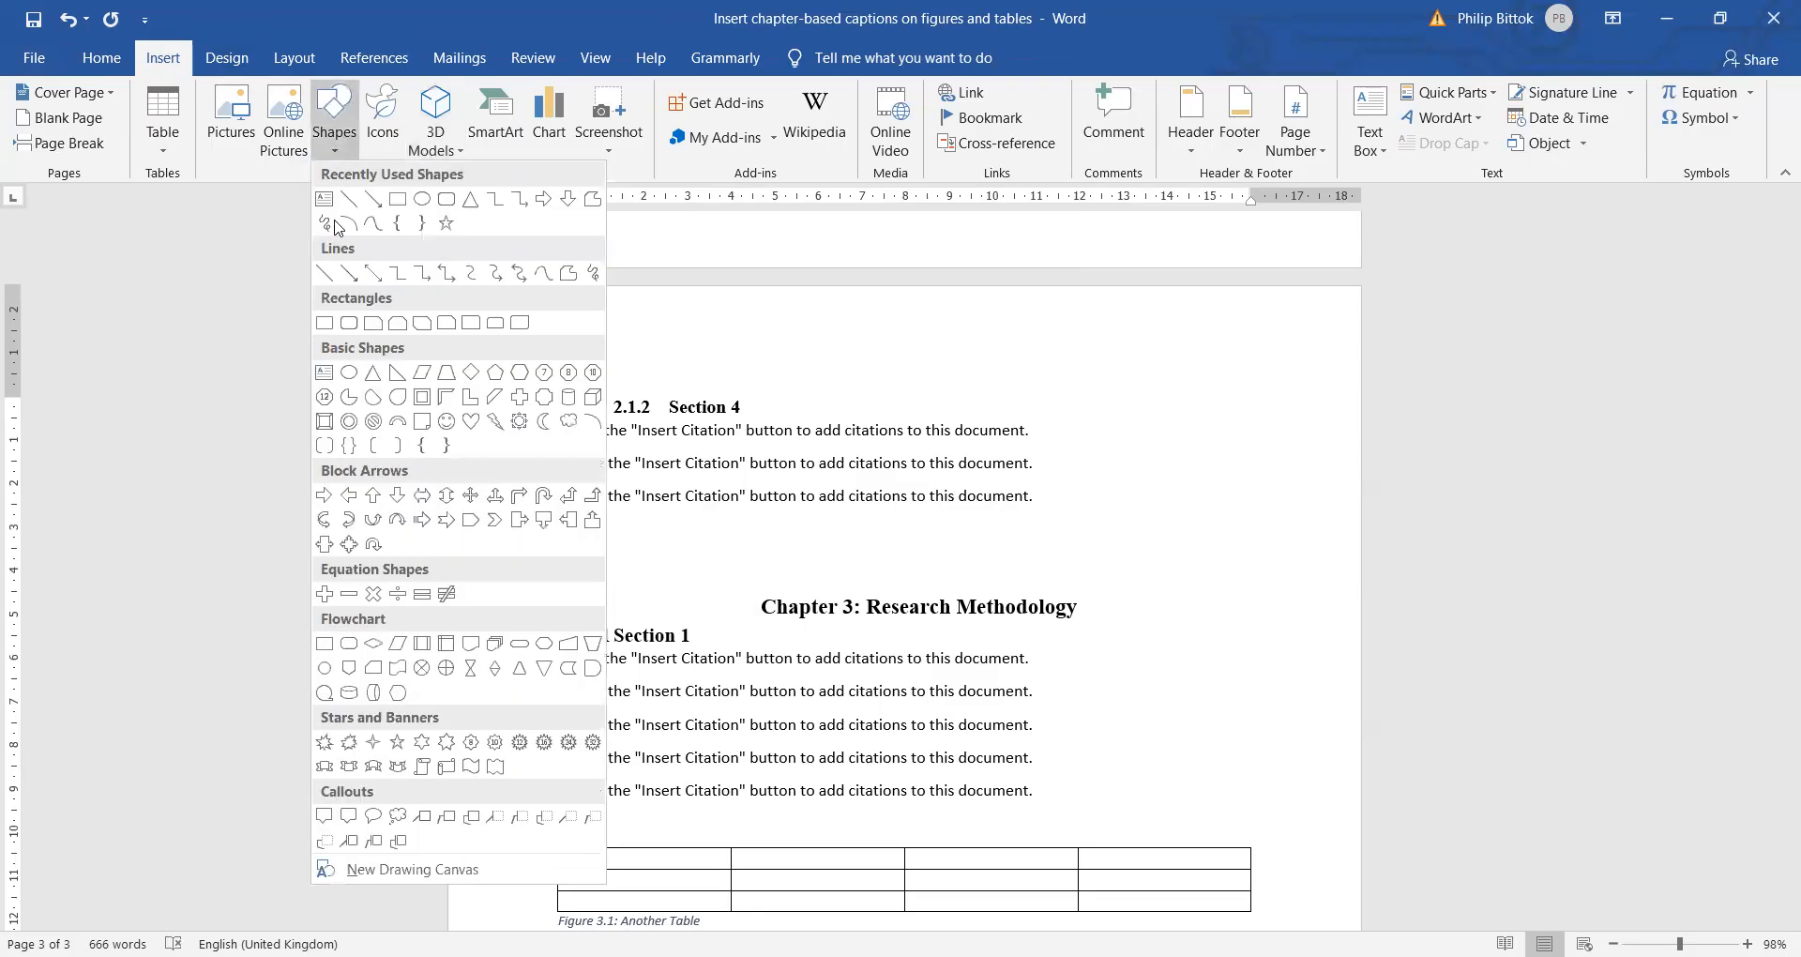
click(373, 324)
mouse_move(651, 526)
mouse_down()
mouse_move(937, 595)
mouse_move(914, 587)
mouse_up()
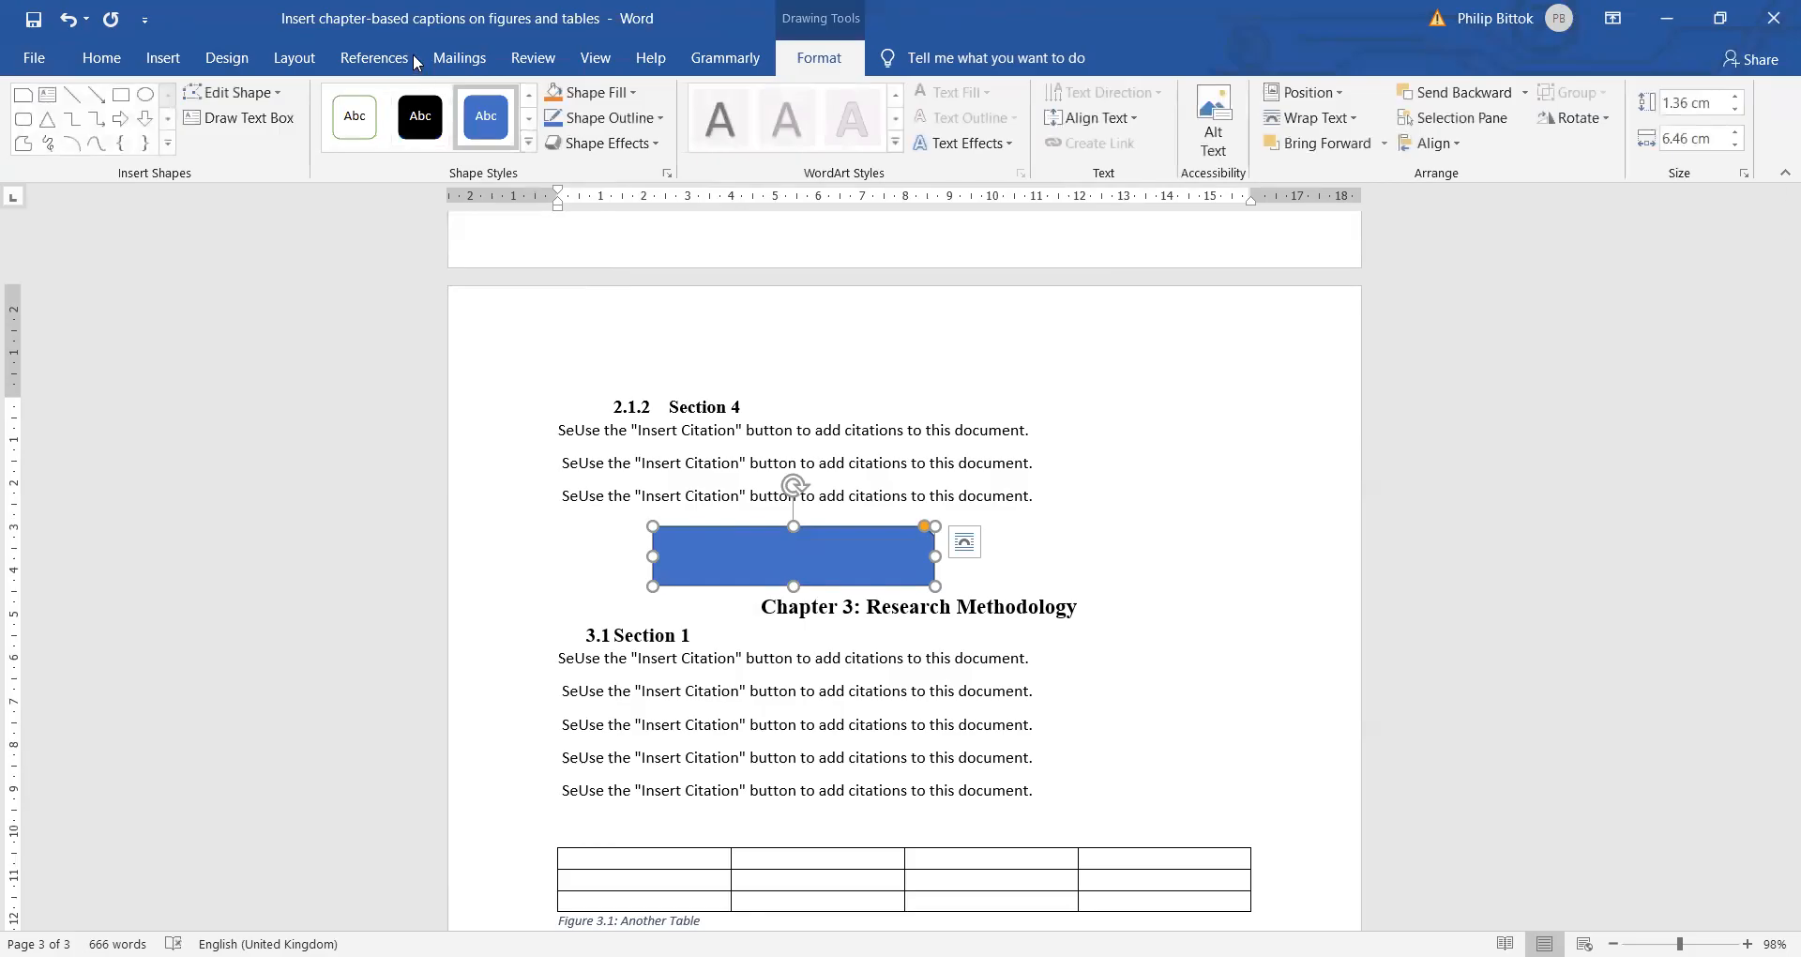
Insert the caption "Figure 2.2" below the snipped rectangle under 2.1.2 Section 4.
click(373, 58)
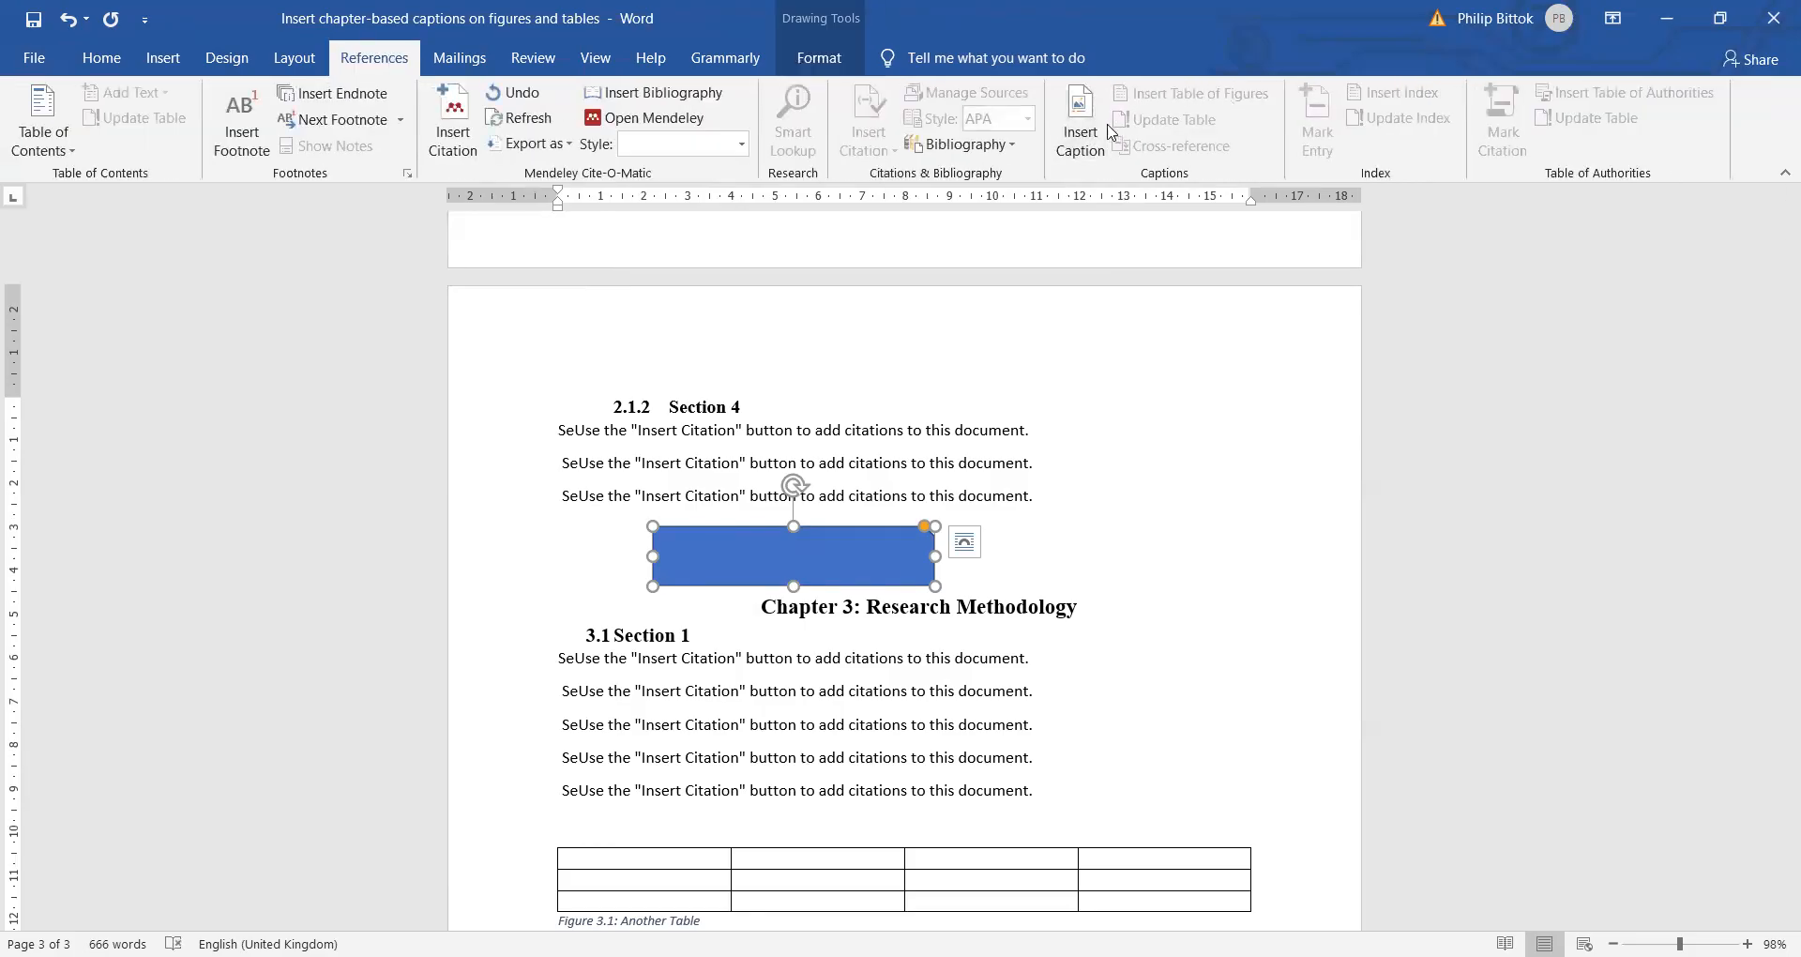
click(1079, 136)
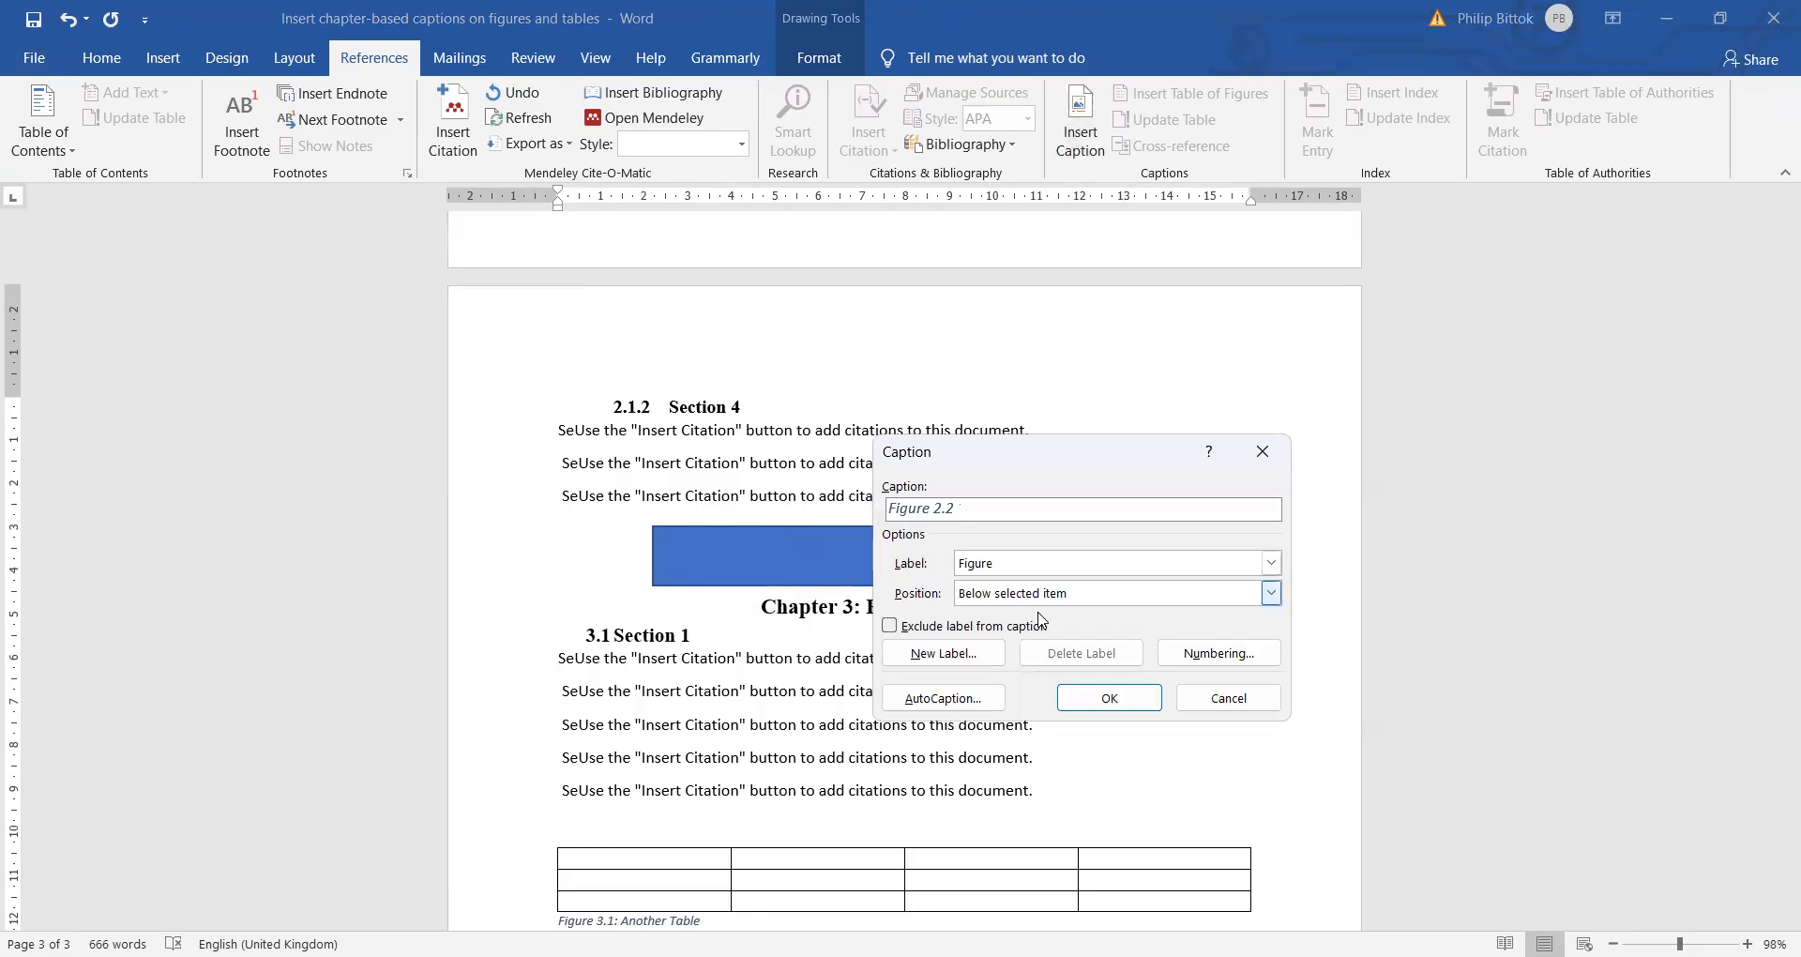
click(1093, 702)
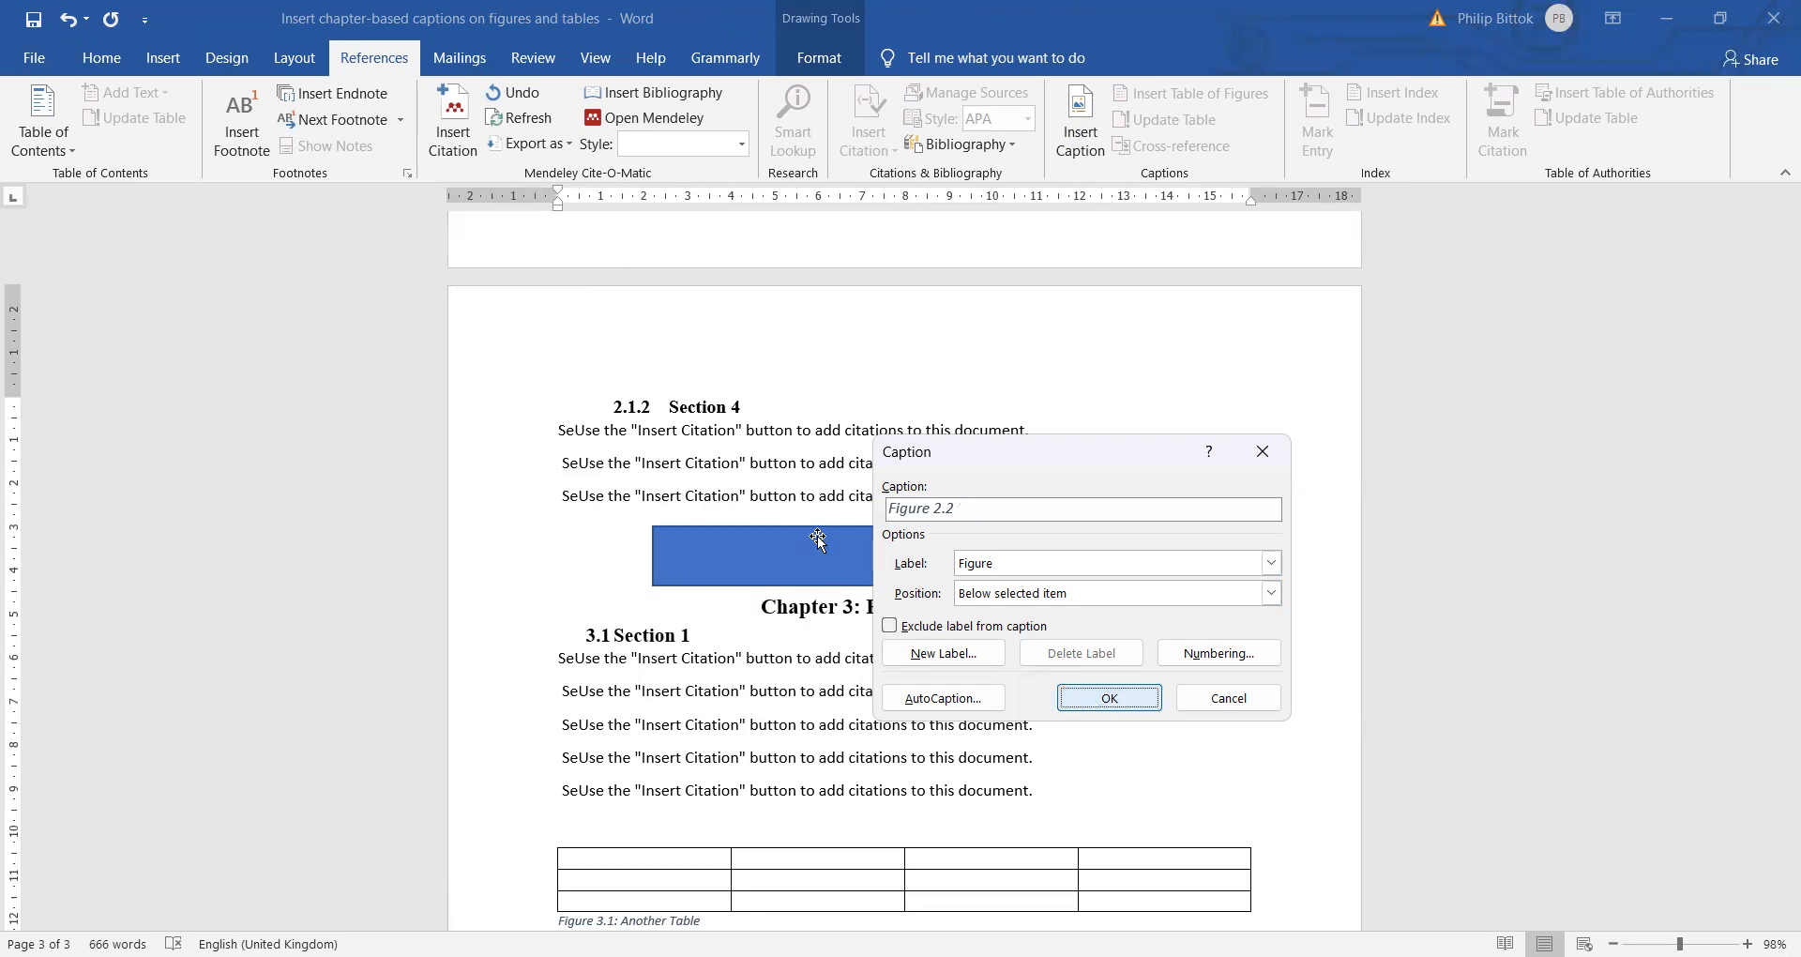
click(789, 442)
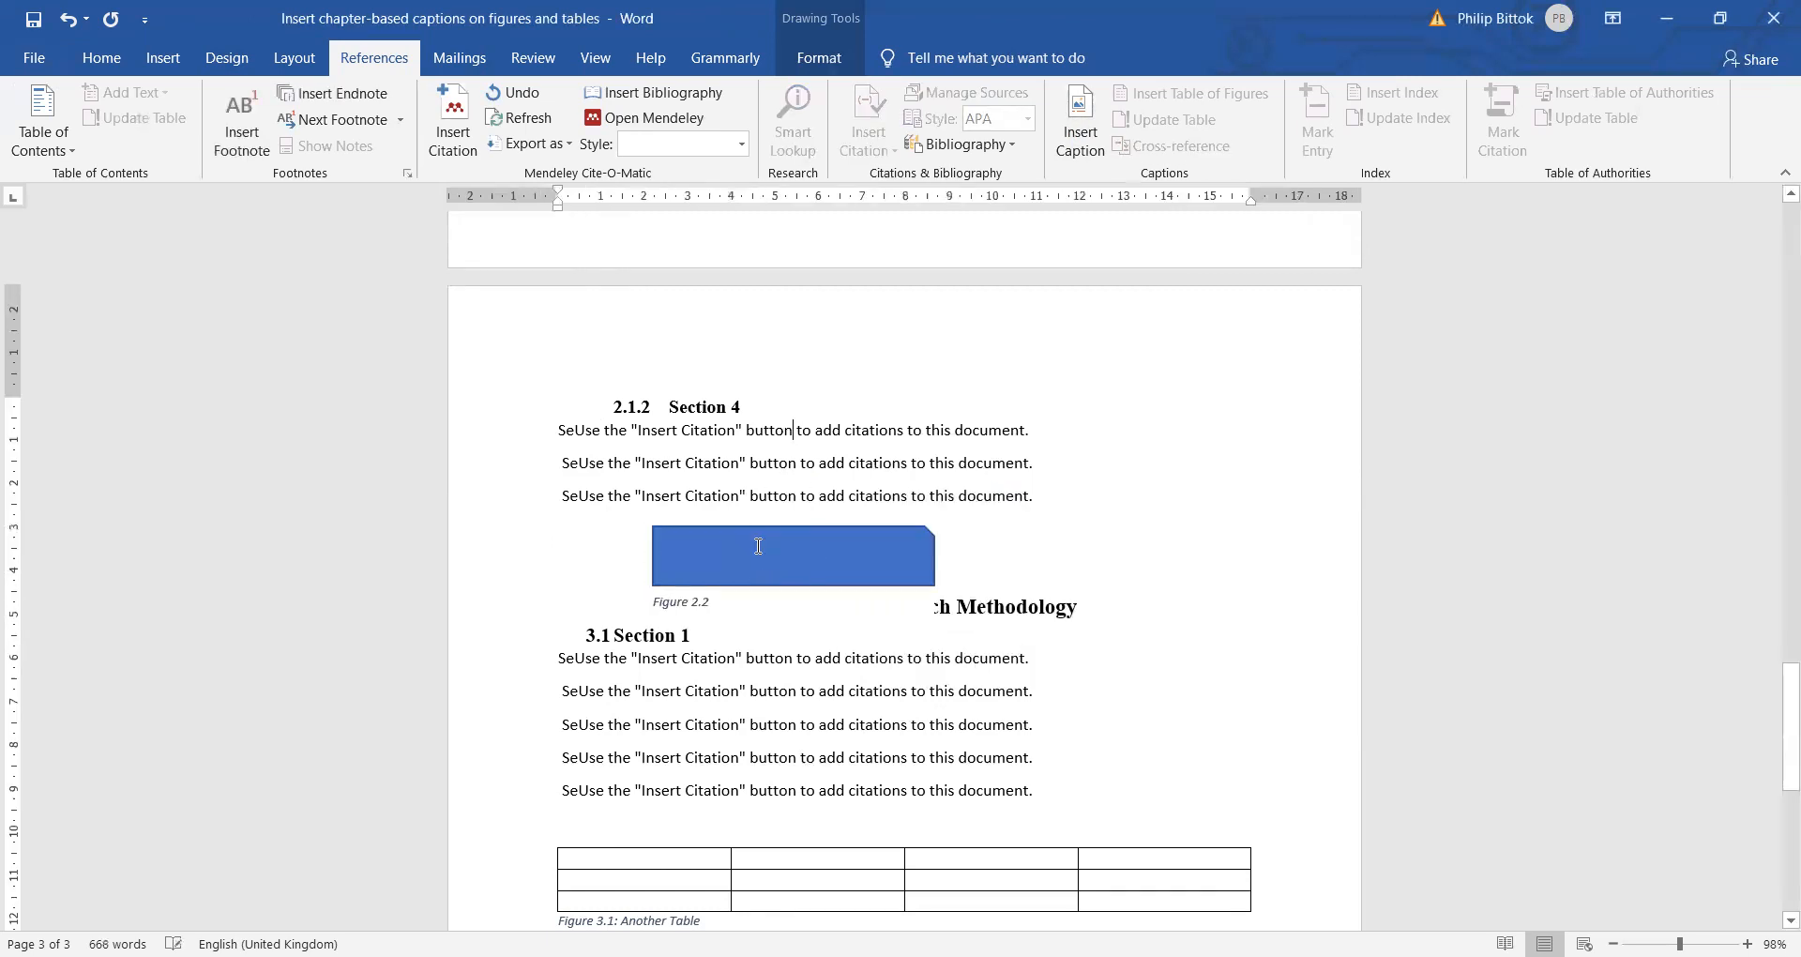
Delete the caption "Figure 2.1: References" below the two-column table in Chapter 2.
scroll(756, 543, up, 7)
click(658, 616)
scroll(650, 631, down, 1)
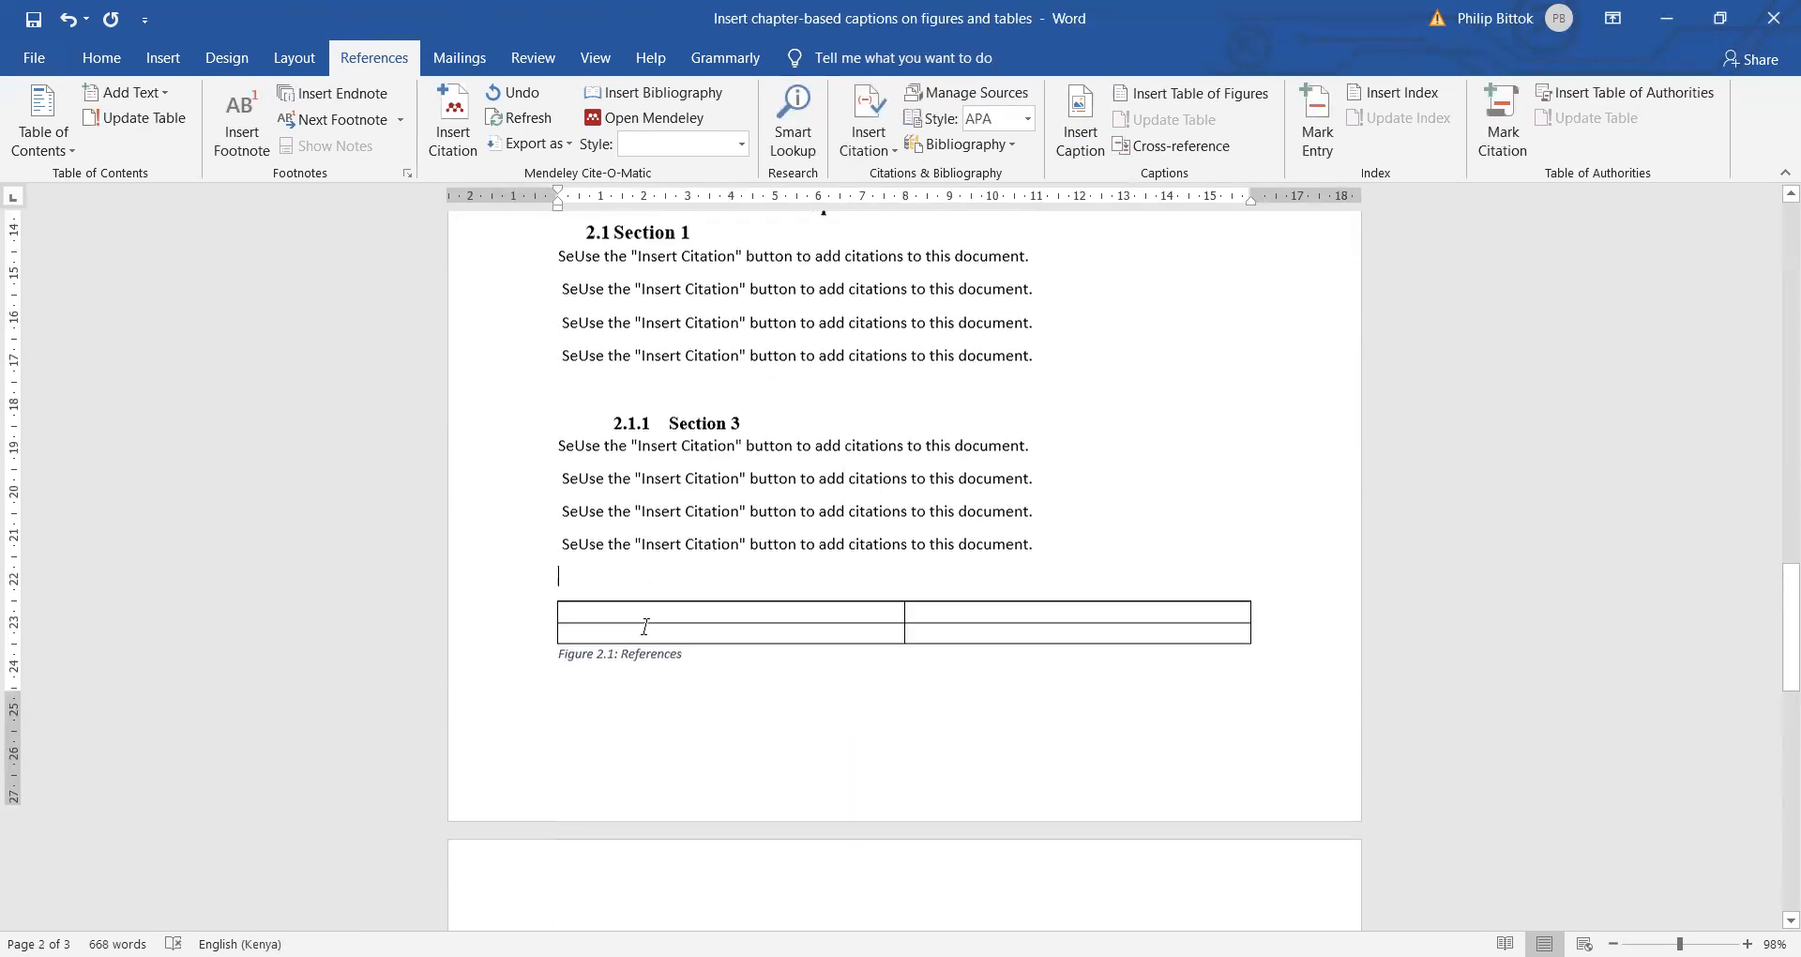
click(622, 635)
drag(686, 630, 580, 629)
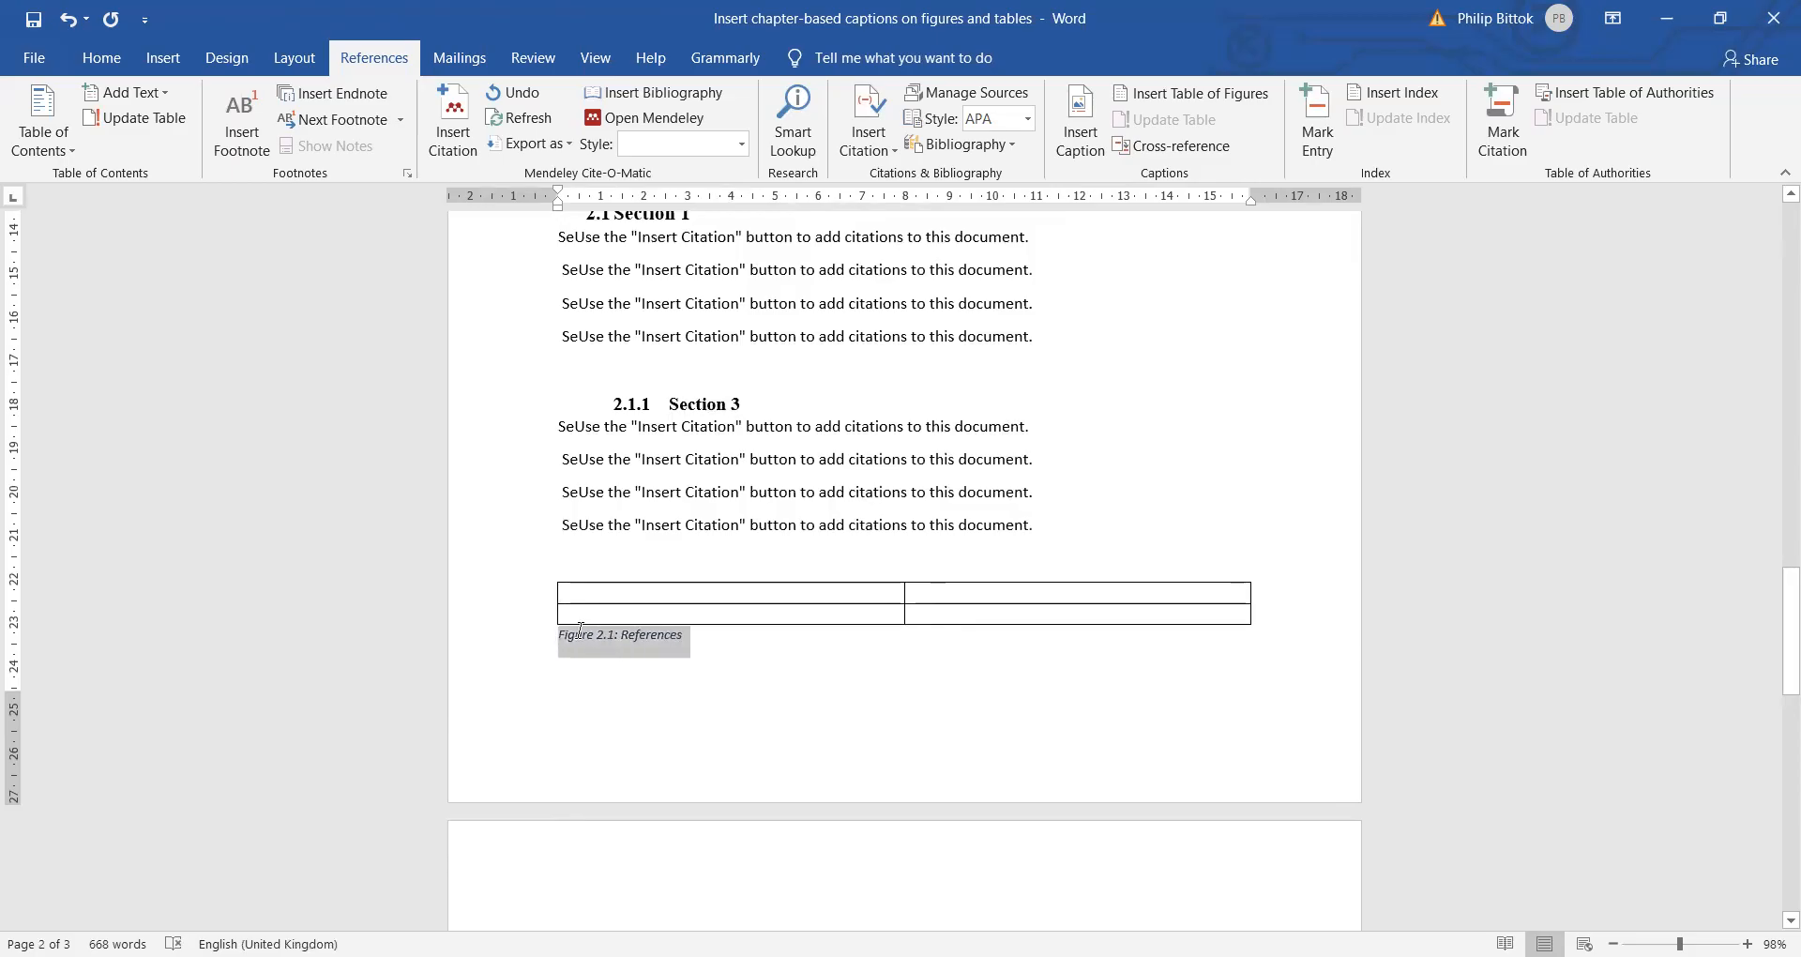
key(Delete)
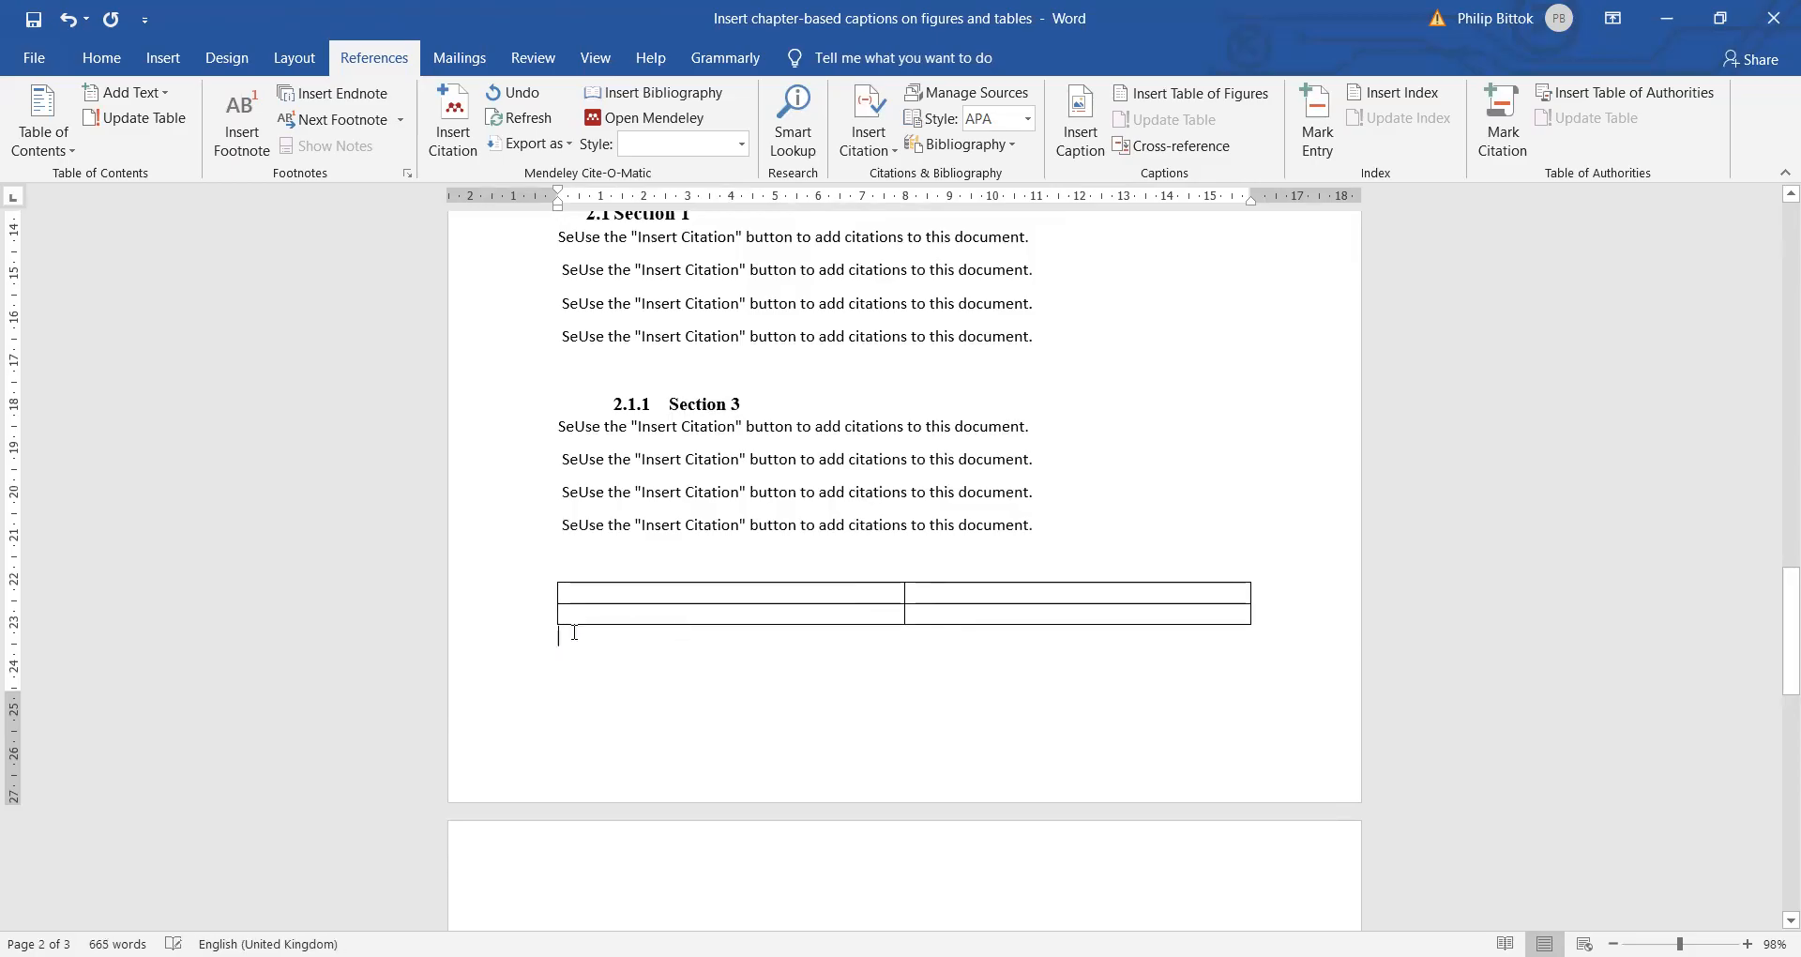
Insert the caption "Table 2.1: Sources" above the two-column table in Chapter 2, using the Table label.
click(612, 588)
click(548, 572)
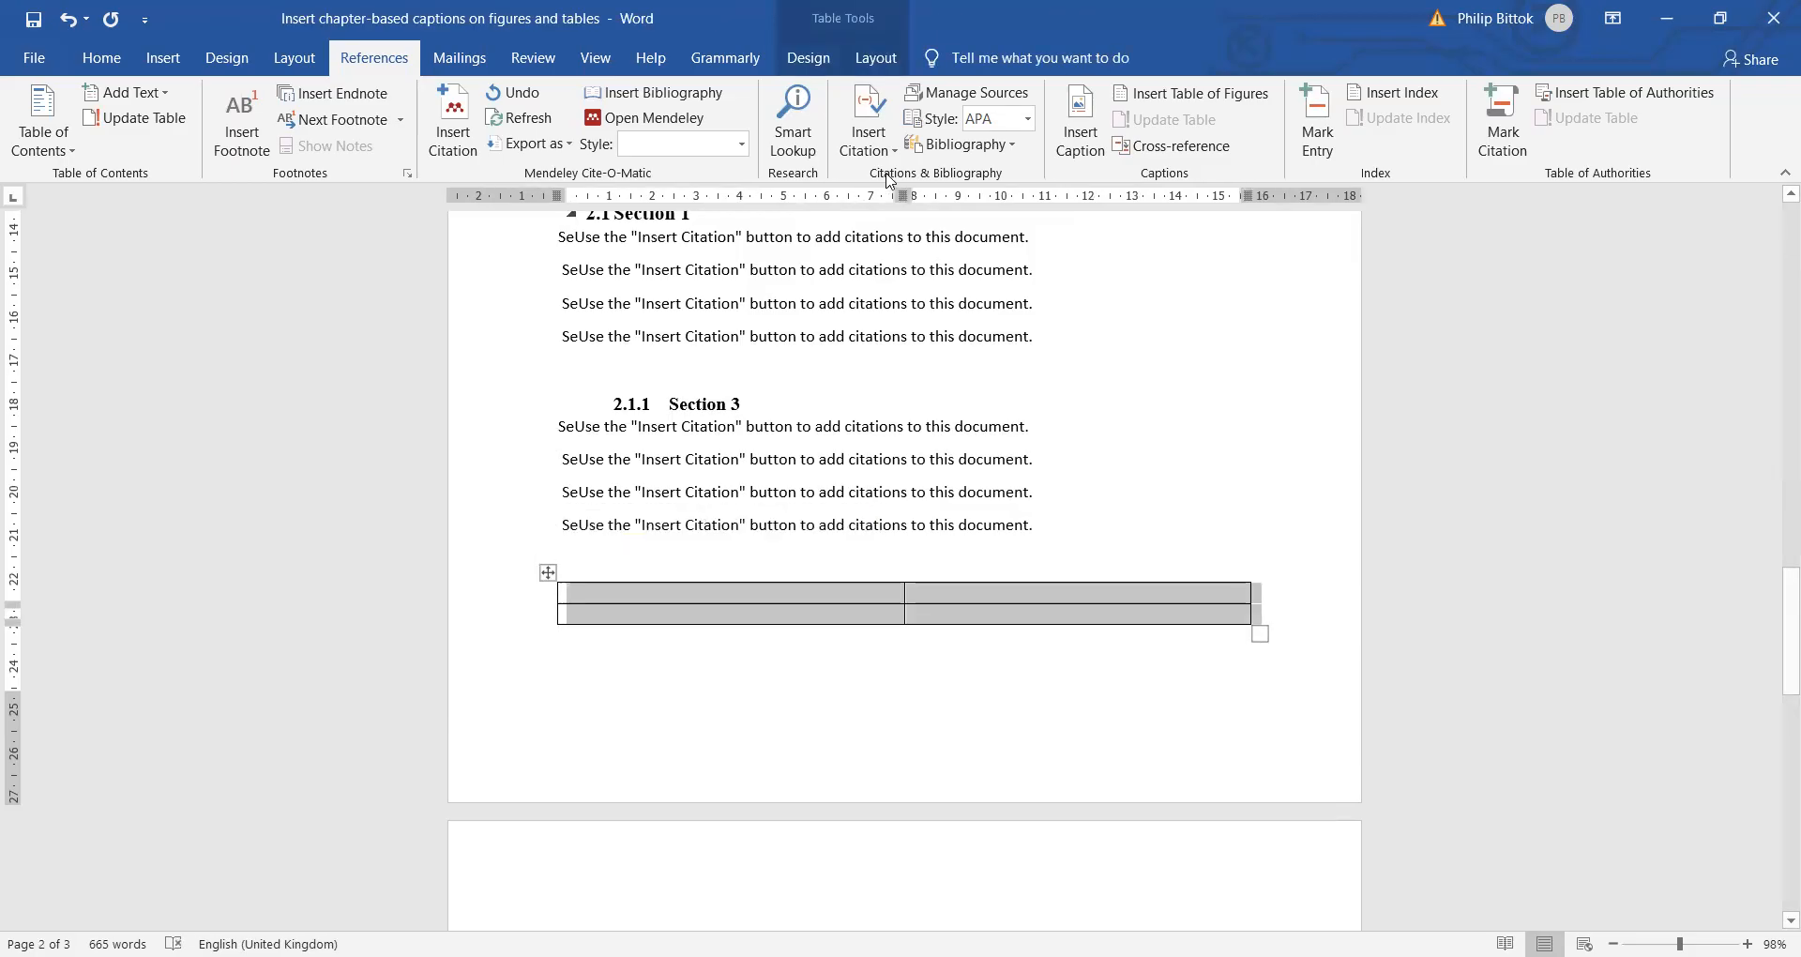
click(1098, 129)
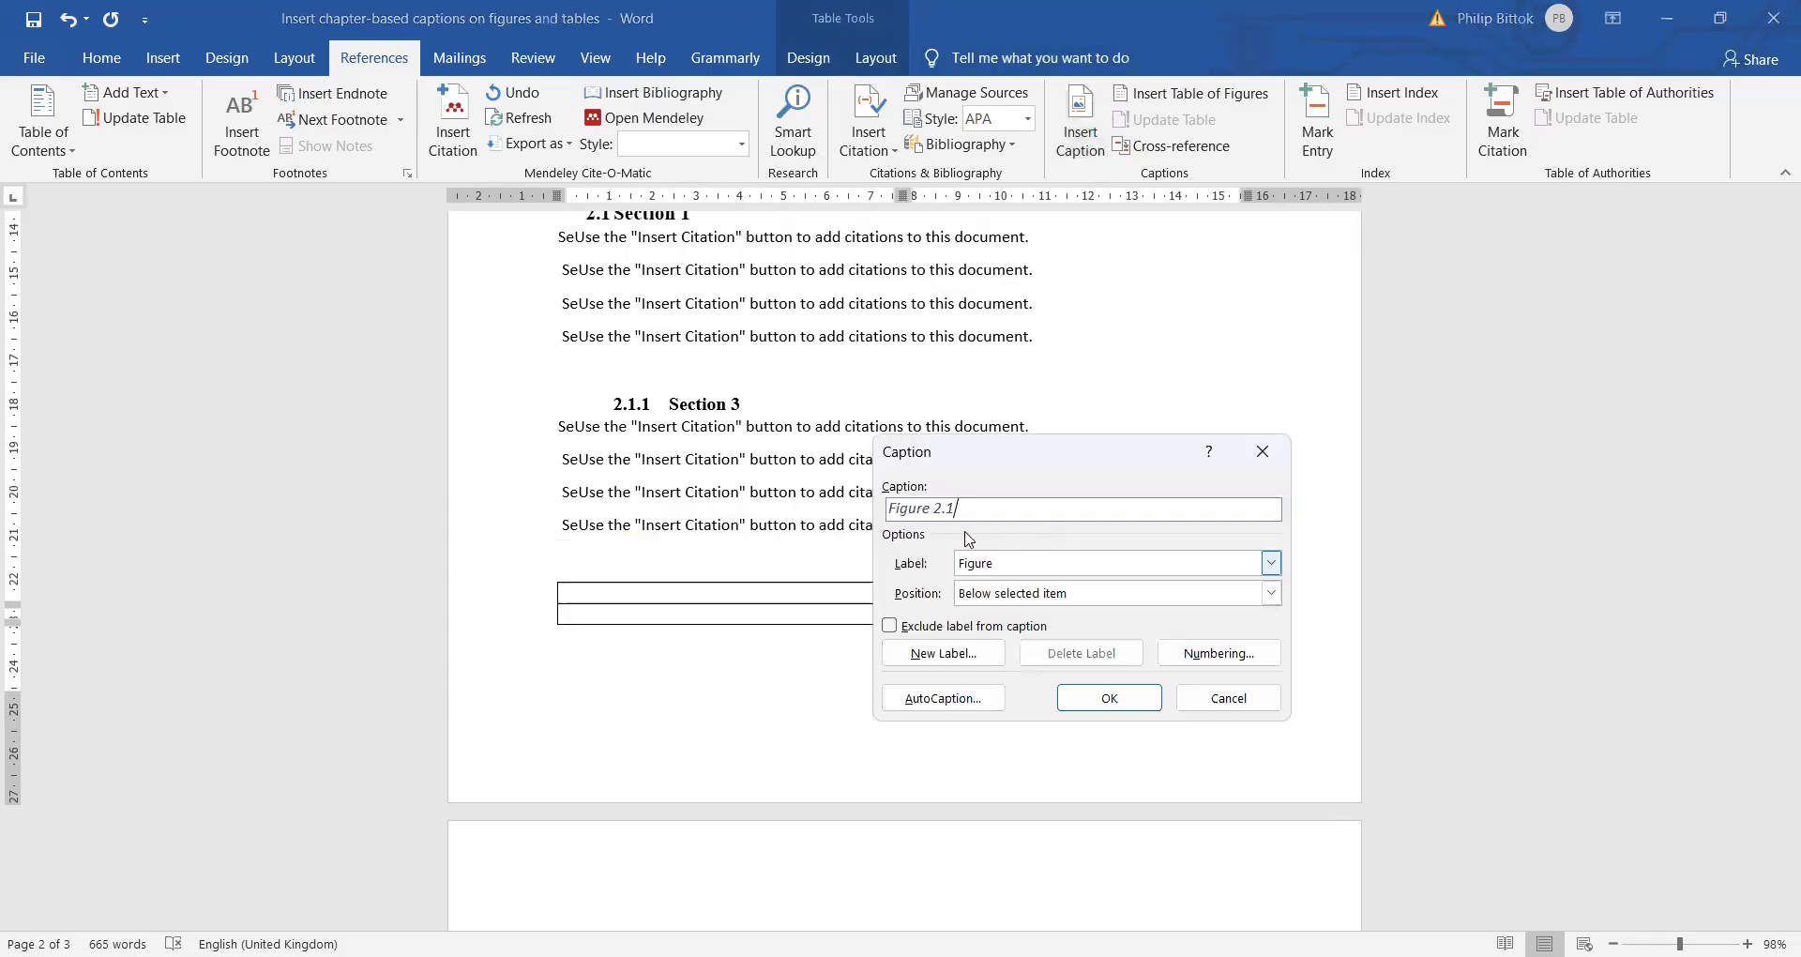
click(995, 569)
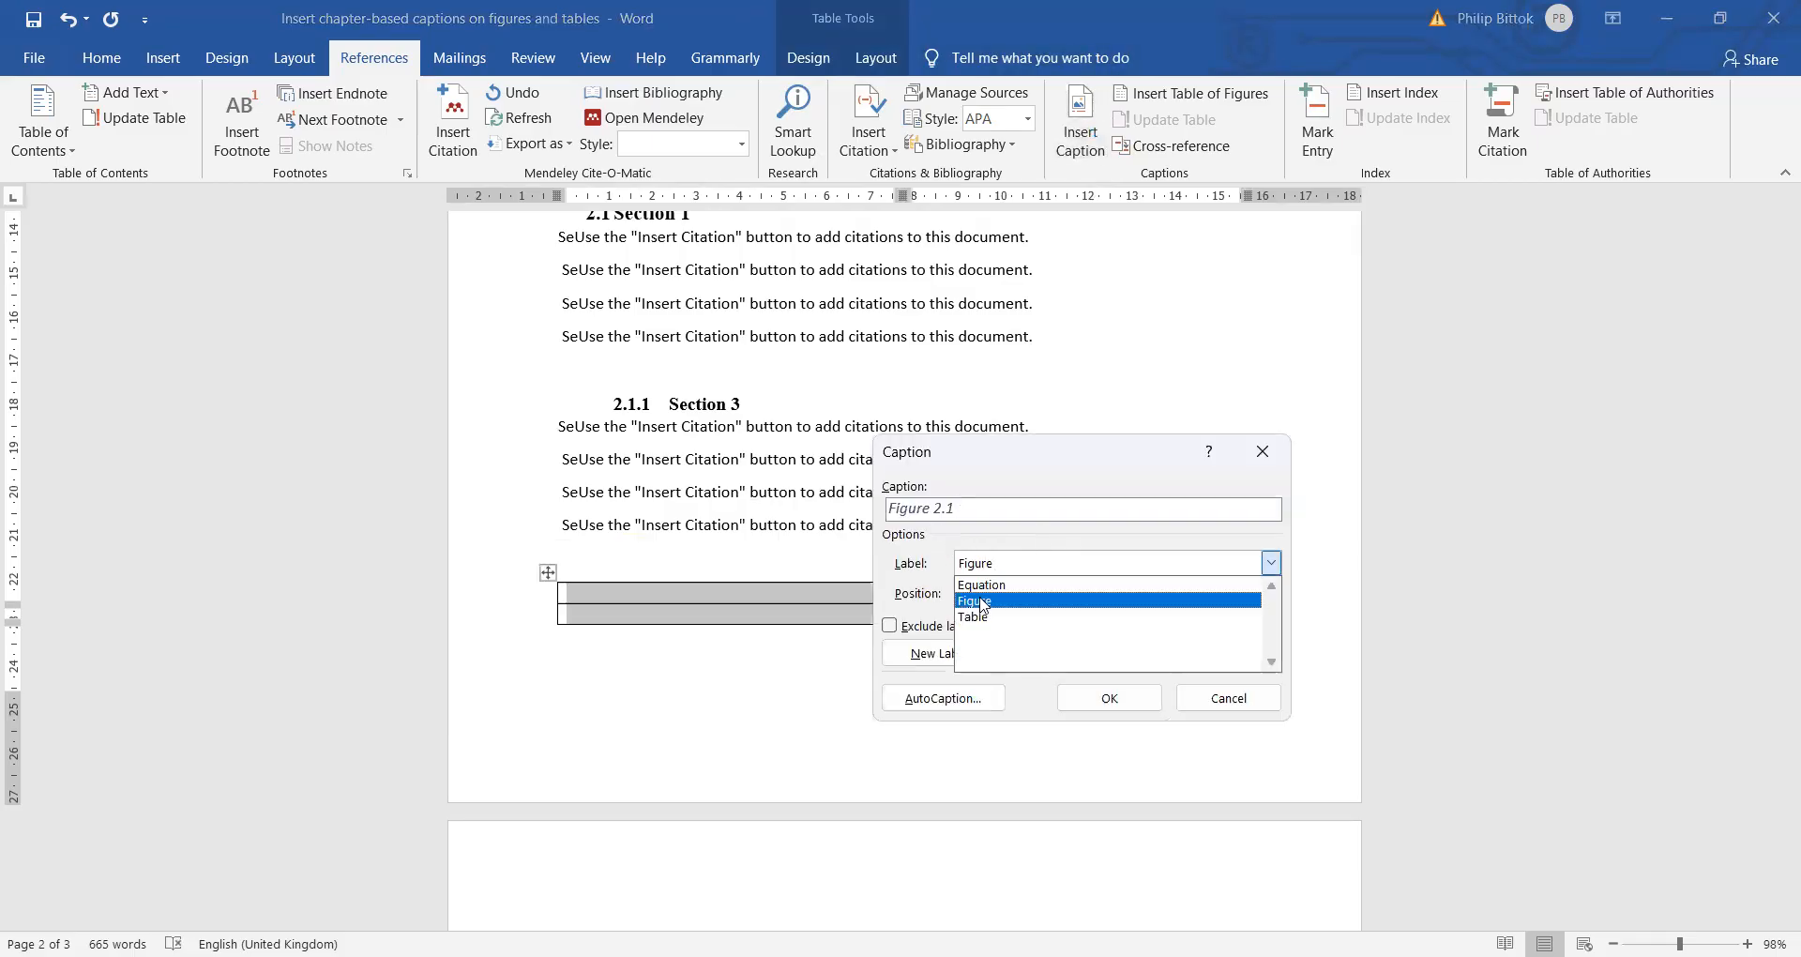
click(983, 618)
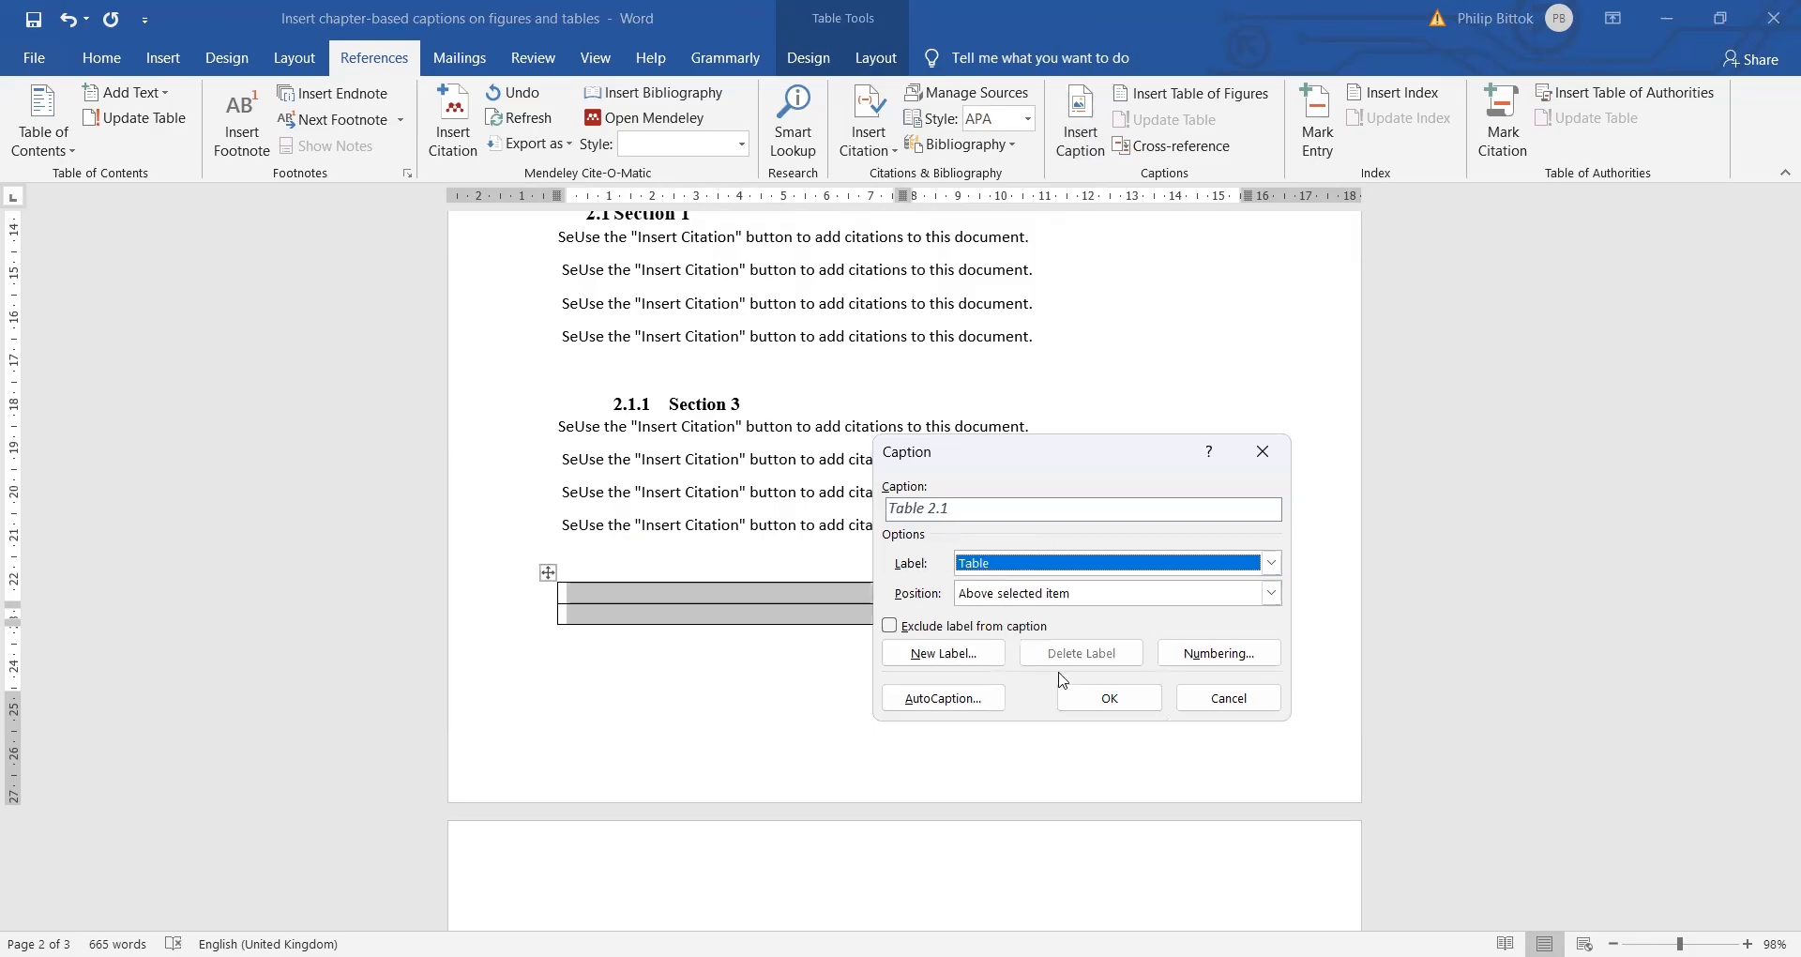
click(961, 508)
text(: Sources)
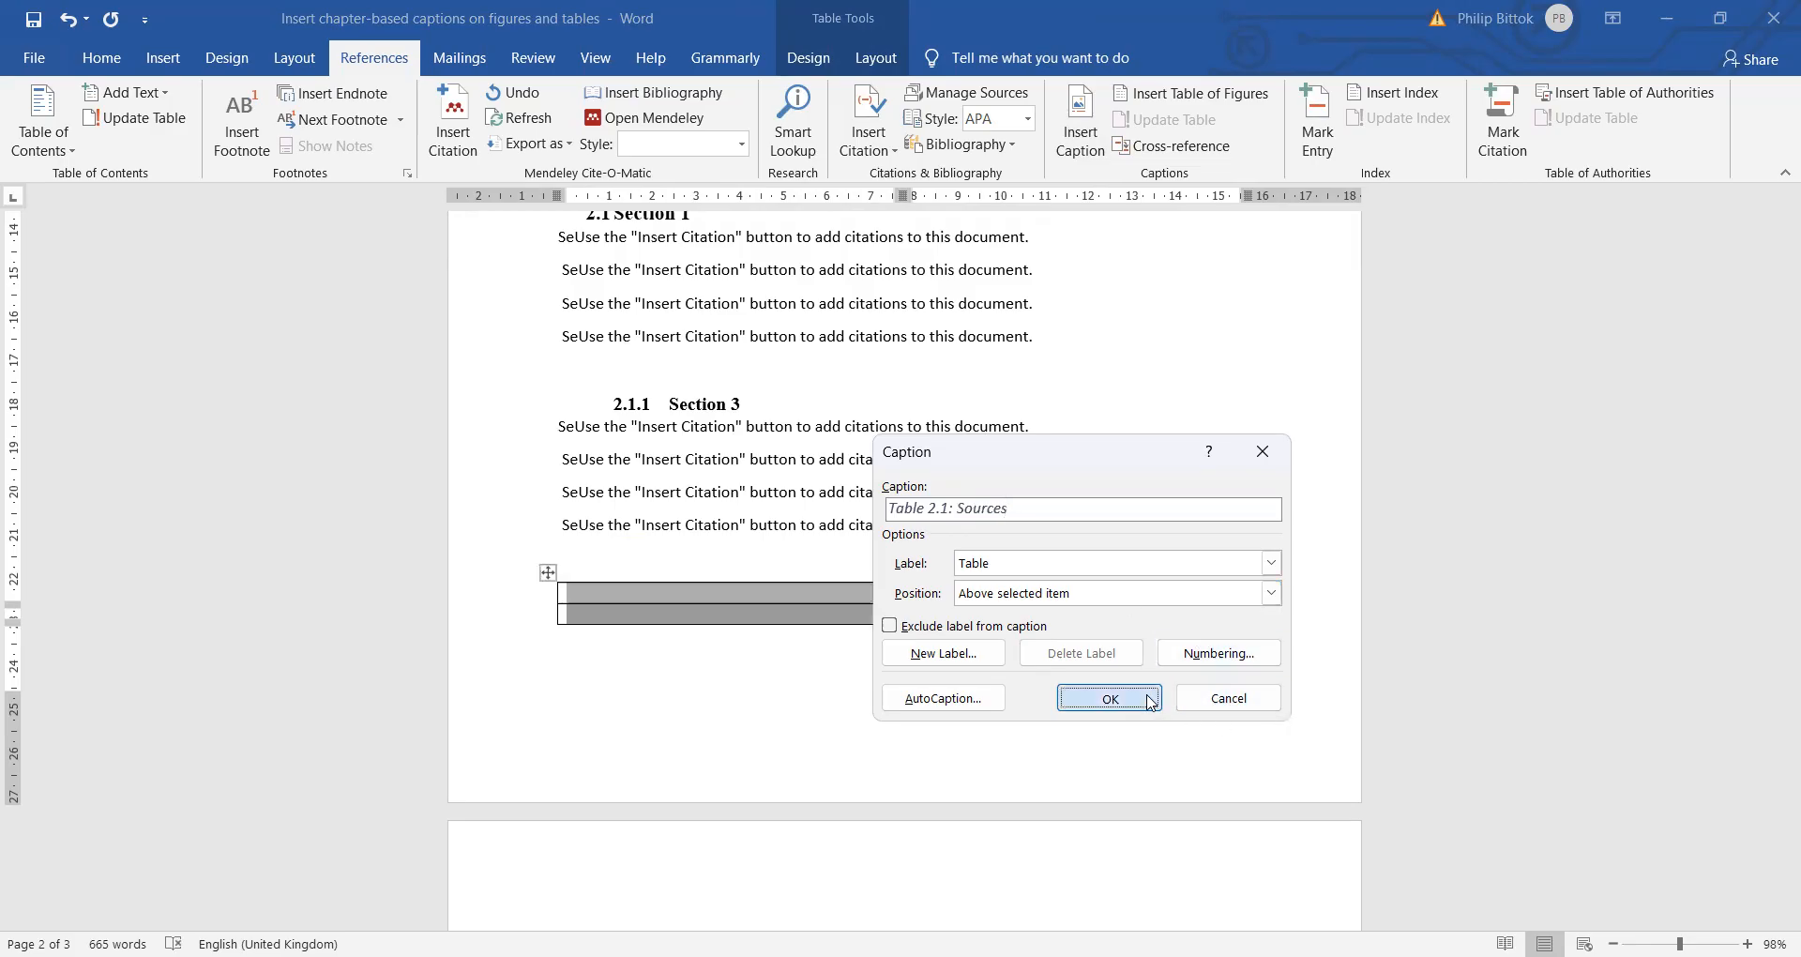
click(1088, 699)
scroll(786, 472, down, 10)
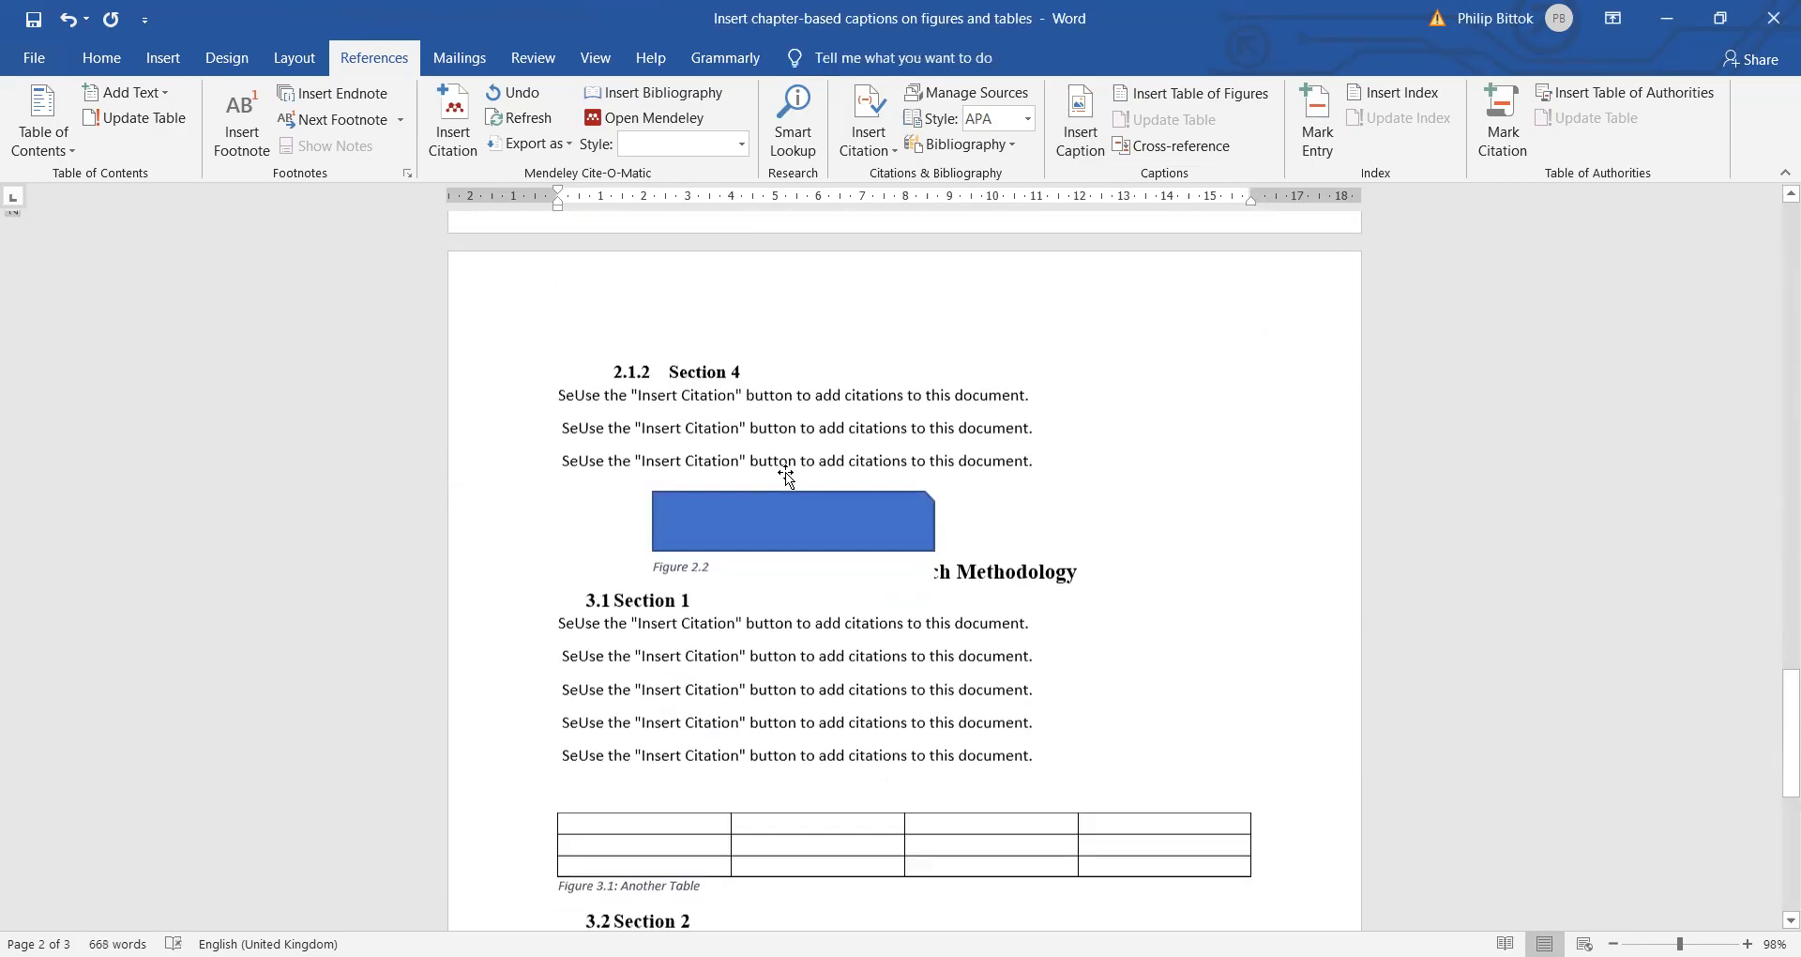
click(766, 487)
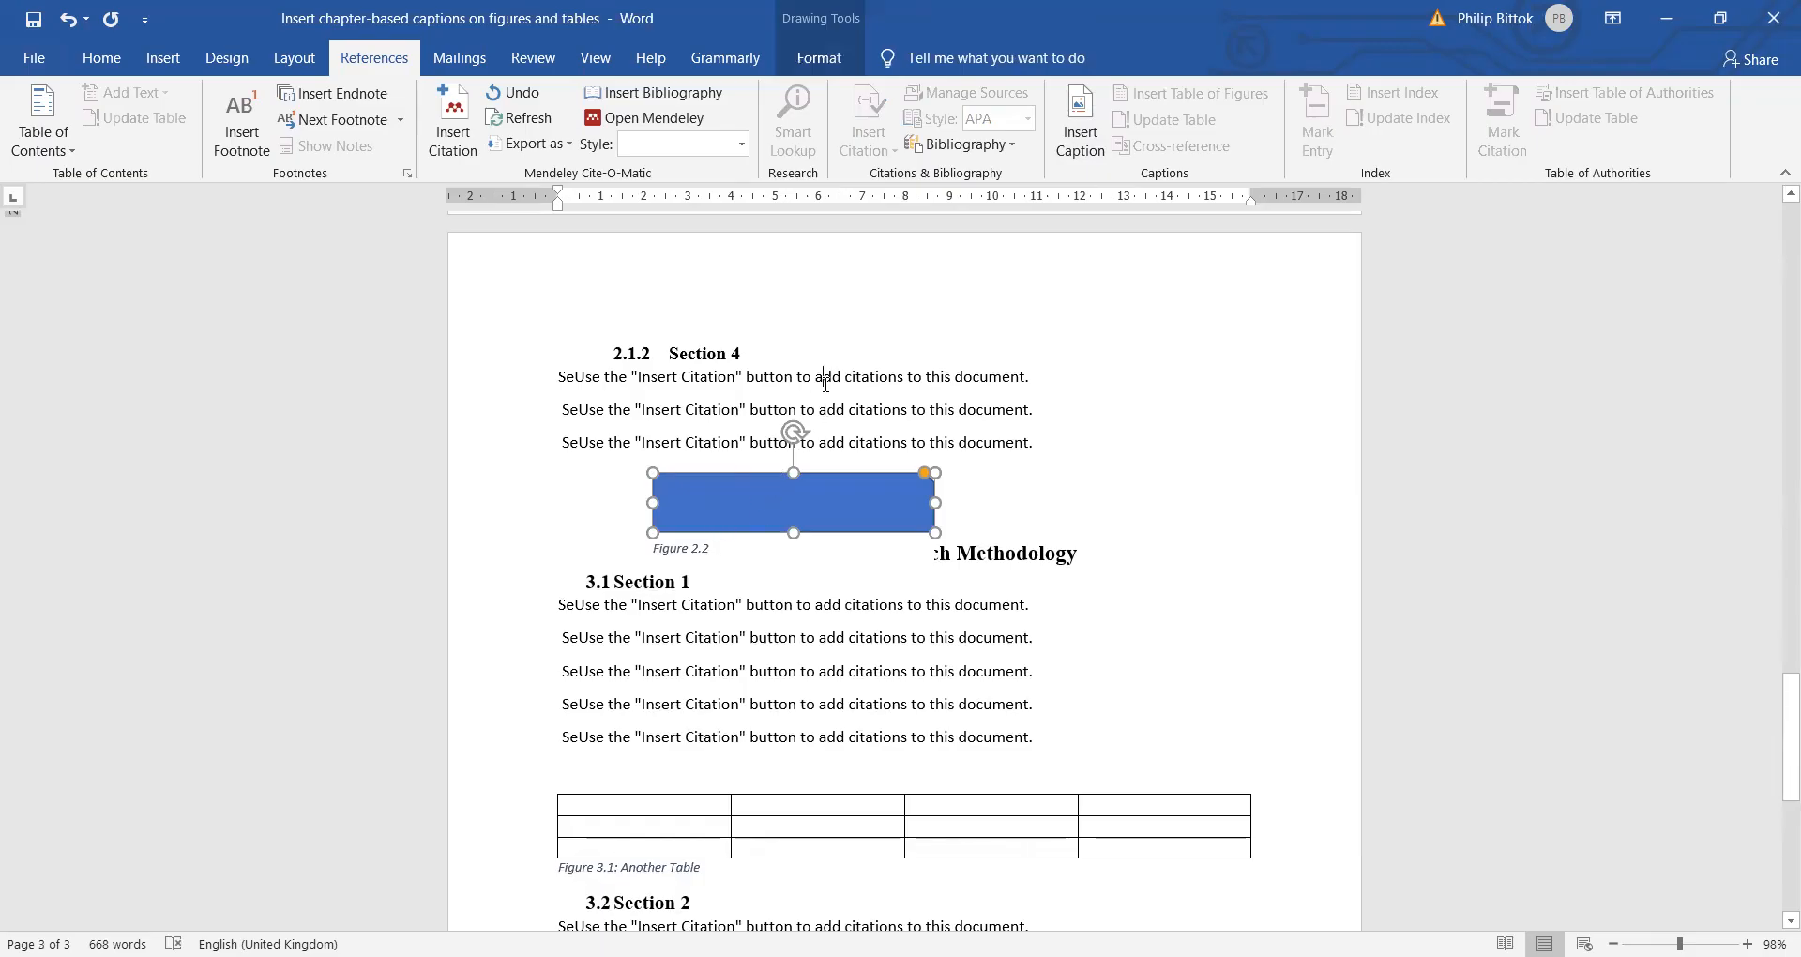
click(962, 259)
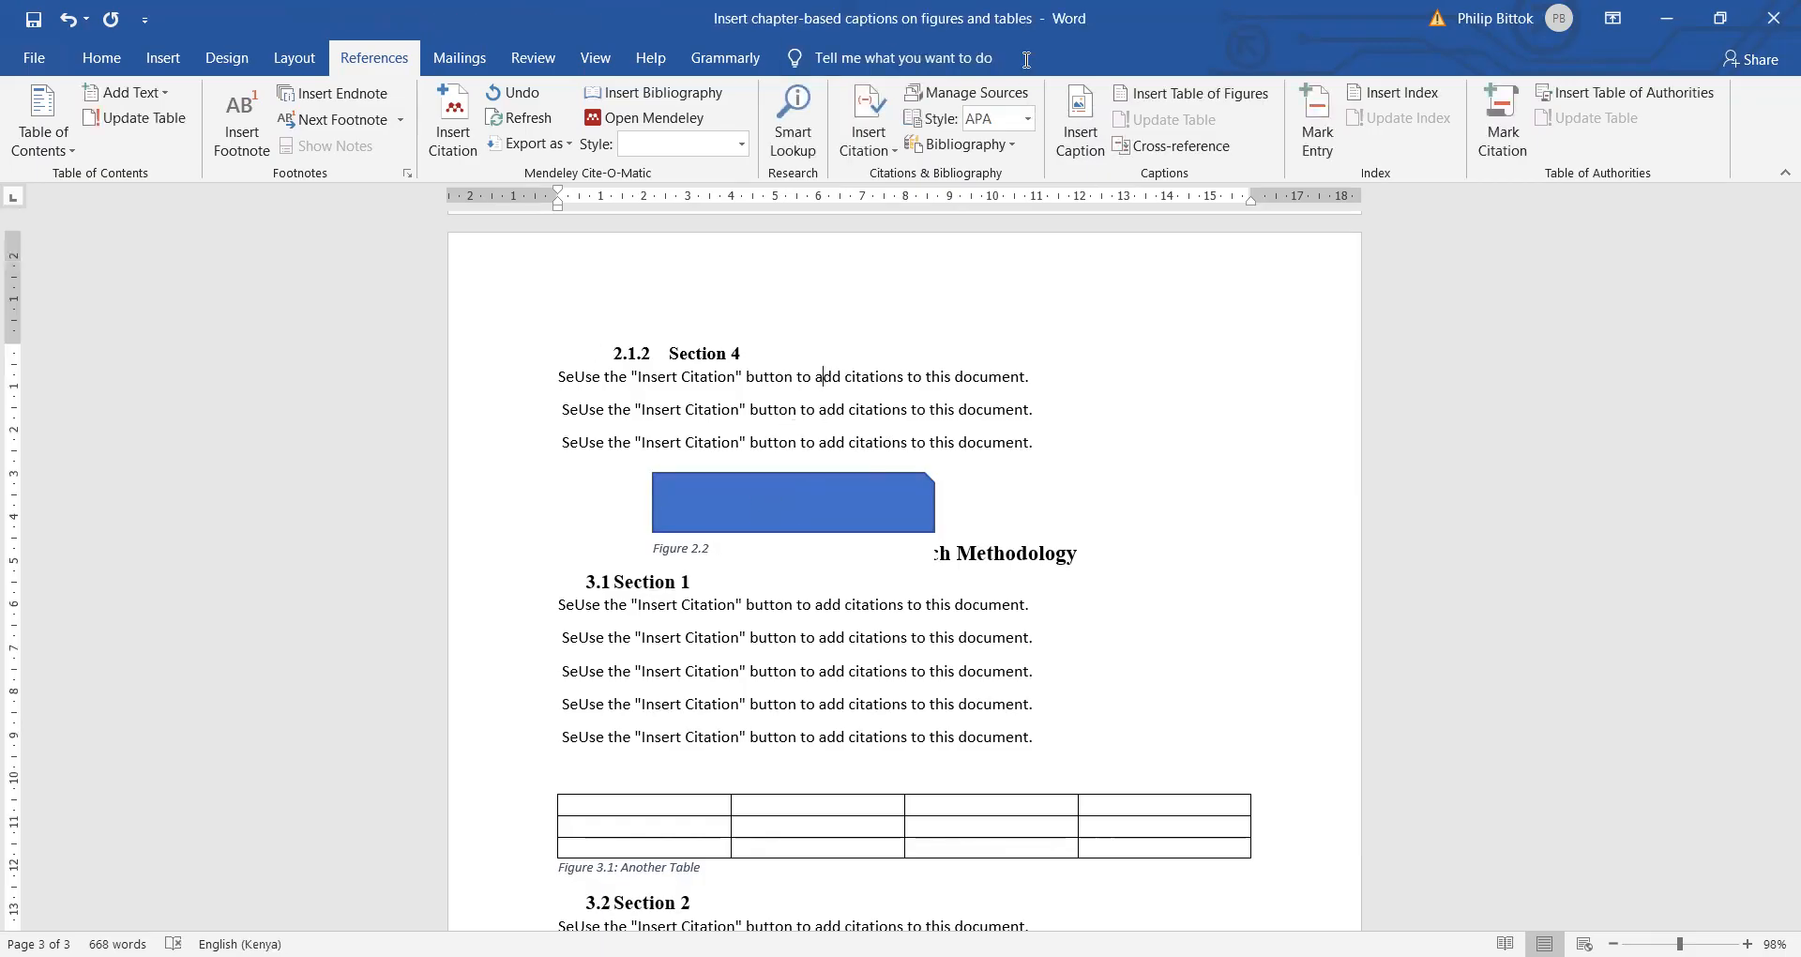